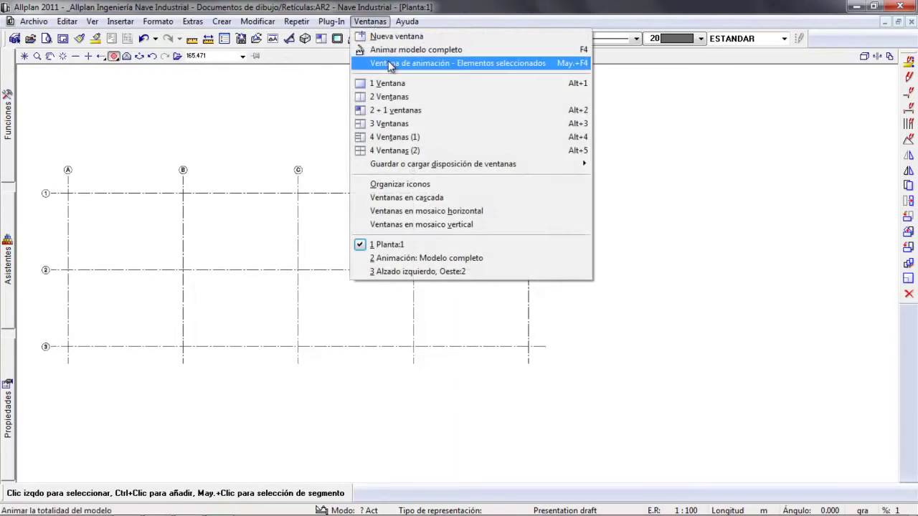
Arrange the workspace as 2 + 1 windows, fit the whole grid in the animation view and switch the elevation view to southwest isometric.
click(432, 115)
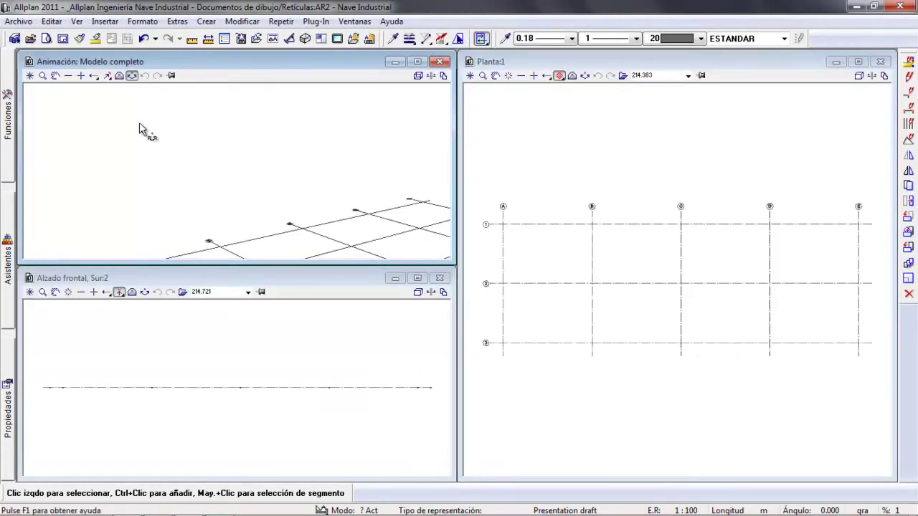
click(29, 75)
click(119, 293)
click(122, 339)
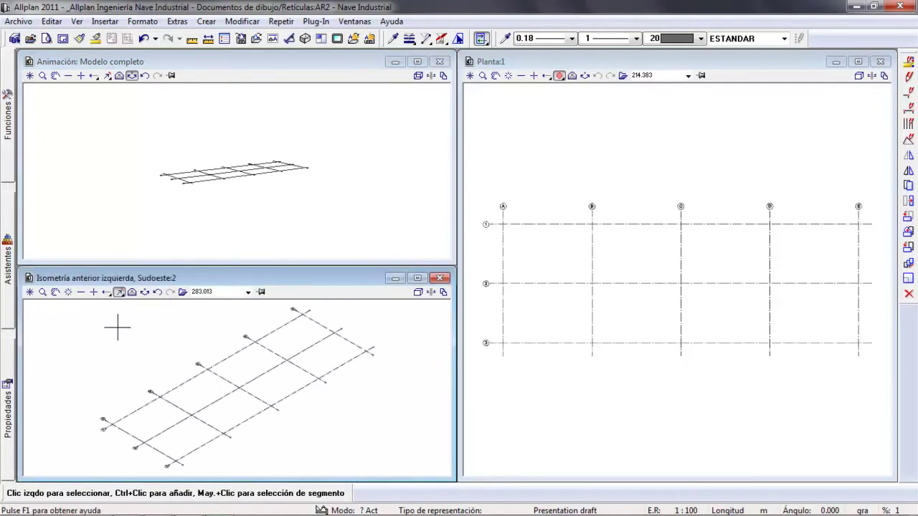
Open drawing file 2 Nave Industrial as reference and enable the Nave industrial structure with 211 Estructura as the active file.
click(30, 38)
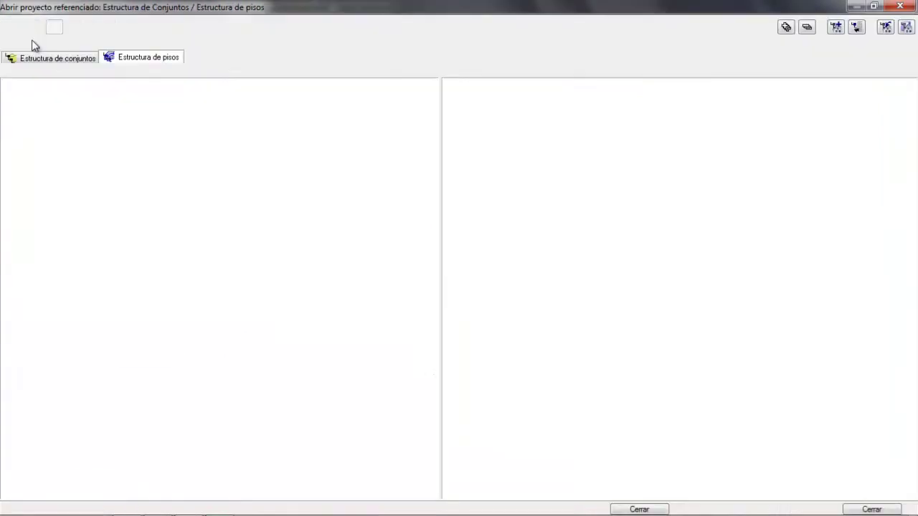
click(110, 131)
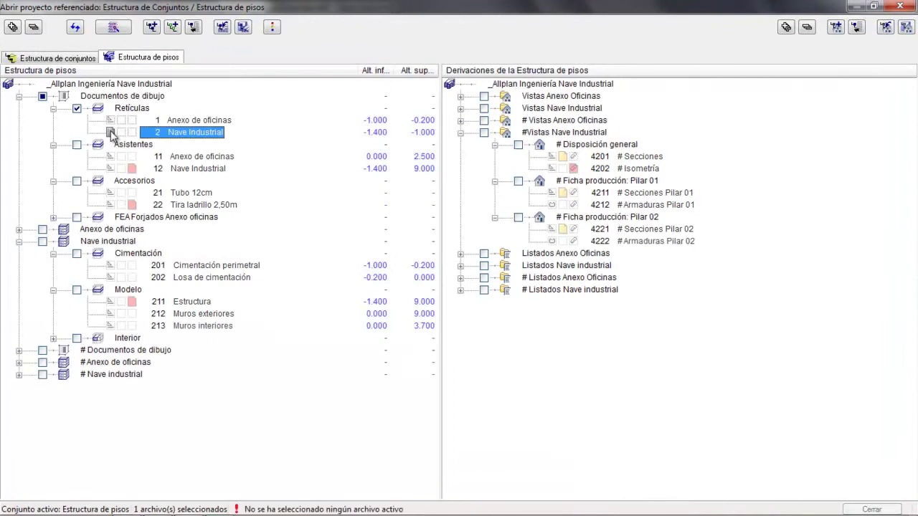
click(42, 242)
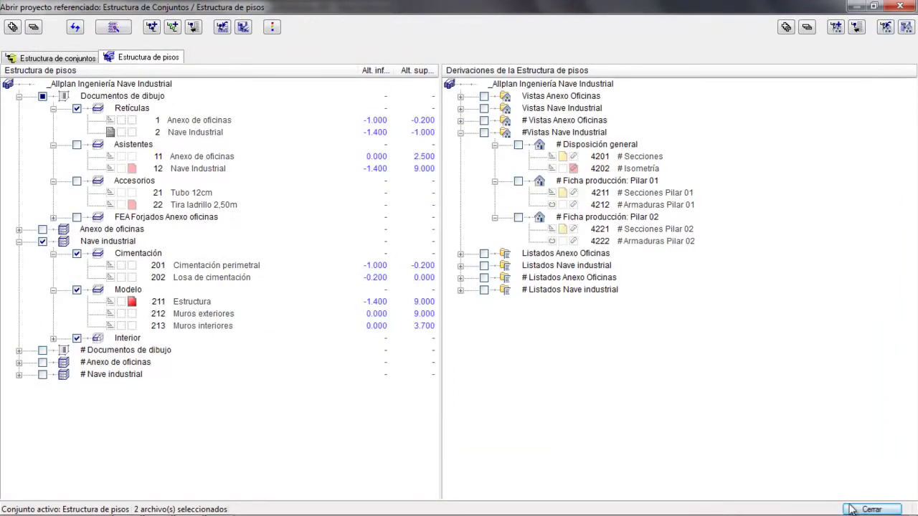
click(872, 509)
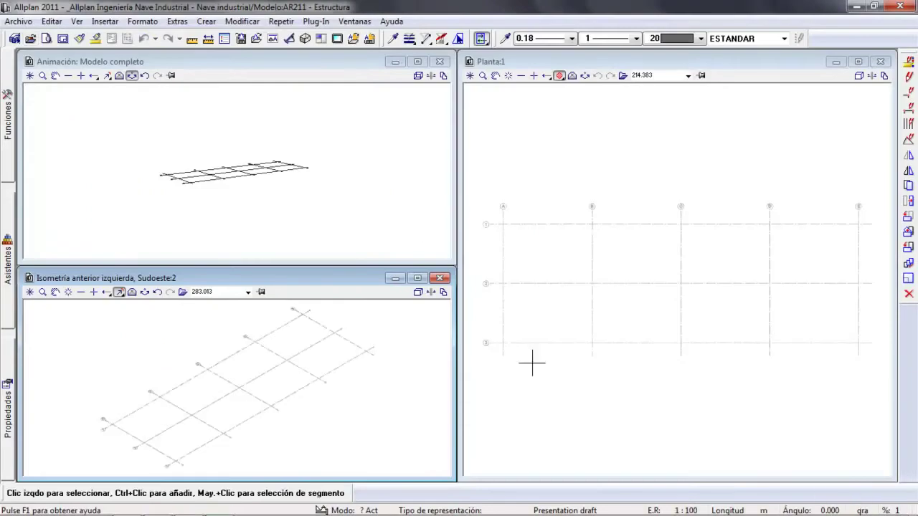
Choose the column Pilar Tipo 2 con 1 ménsula from the precast element catalogue and load its saved Fabrication shop Column data.
mouse_move(8, 116)
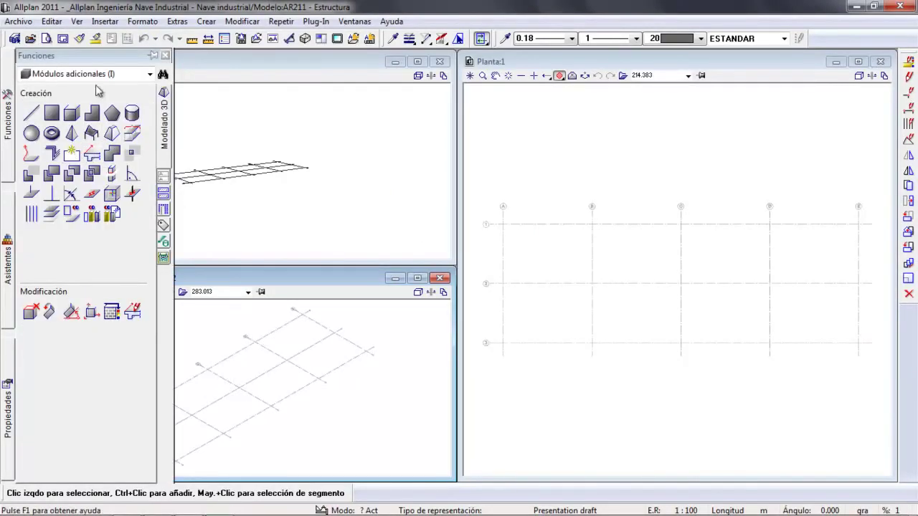
click(101, 74)
click(79, 96)
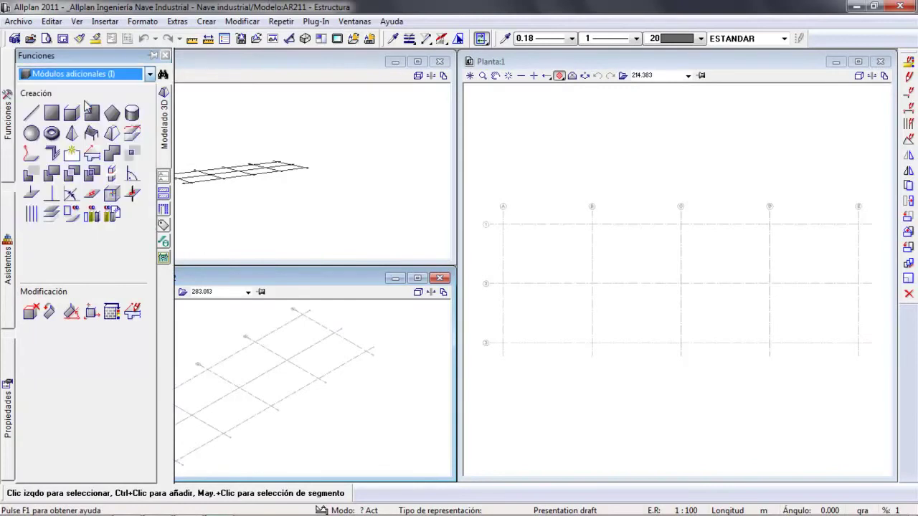
click(73, 159)
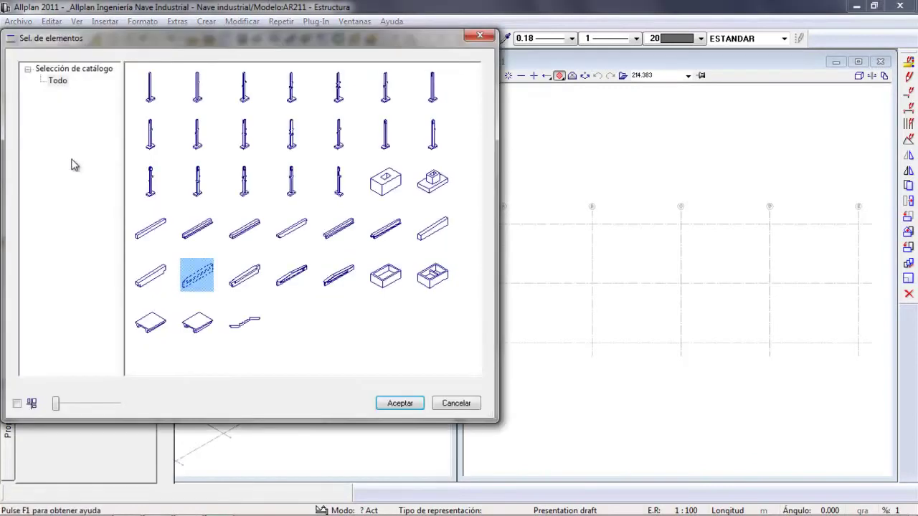
click(152, 135)
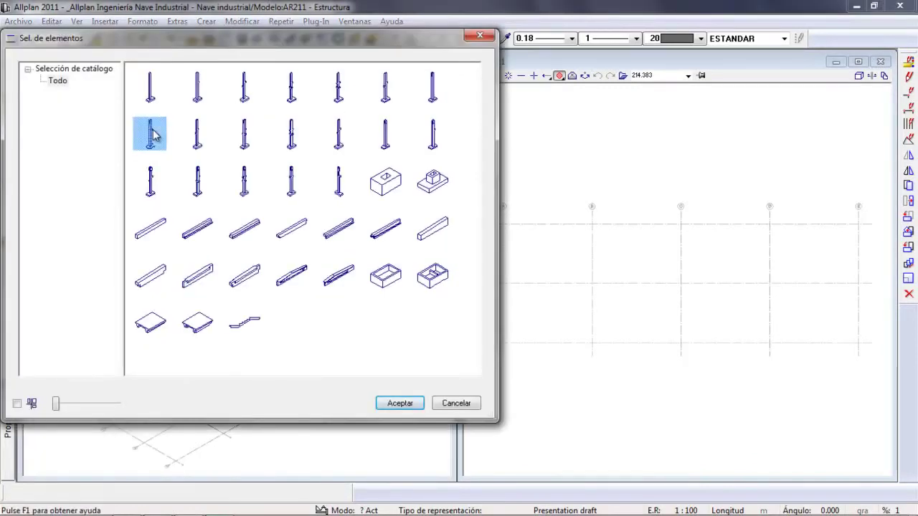
click(400, 405)
click(31, 479)
click(198, 70)
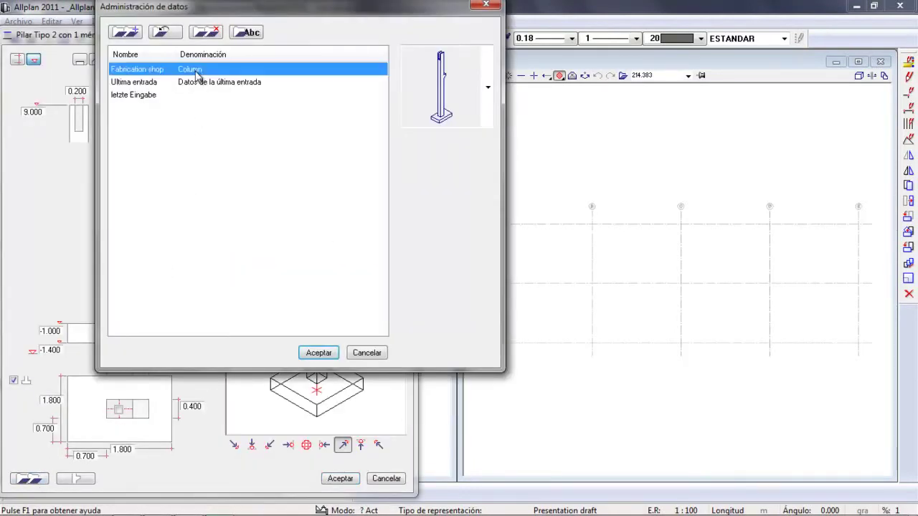
click(319, 353)
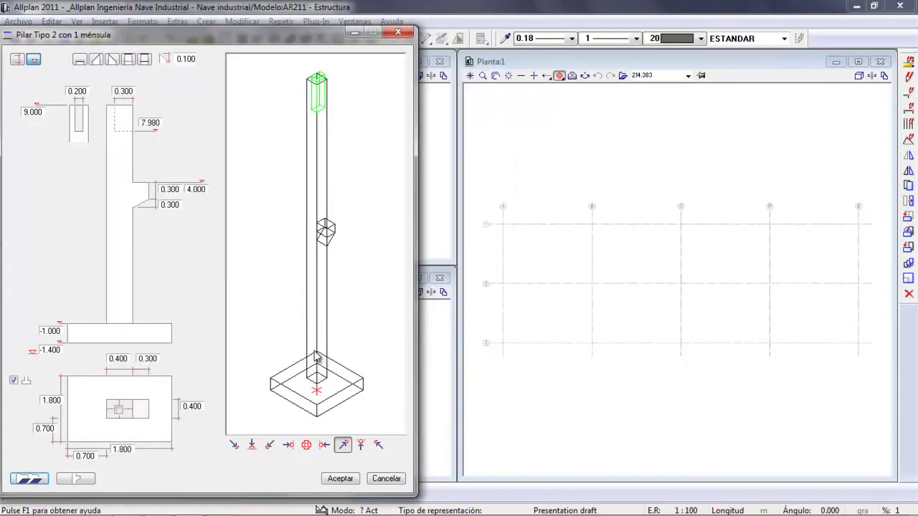
click(340, 478)
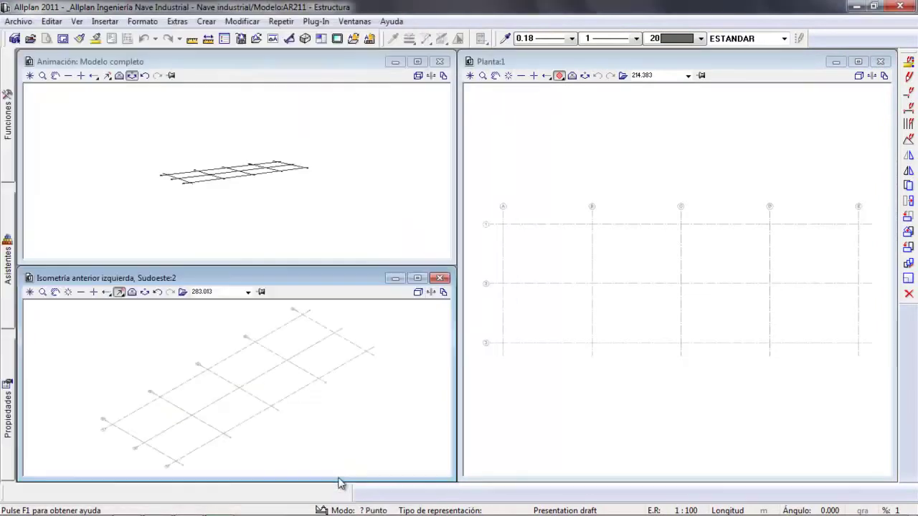
Place the column rotated 90° at the intersection of grid axes A and 3, and inspect it in the animation view.
click(238, 96)
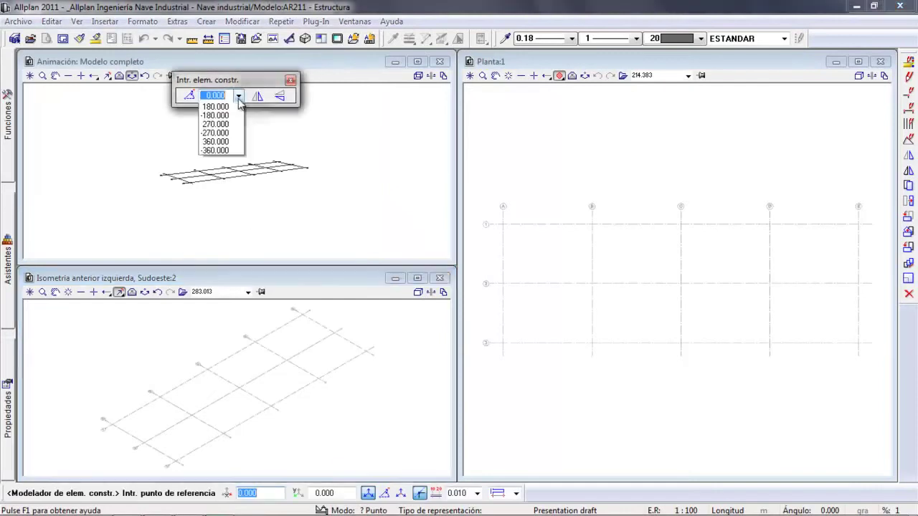
click(224, 218)
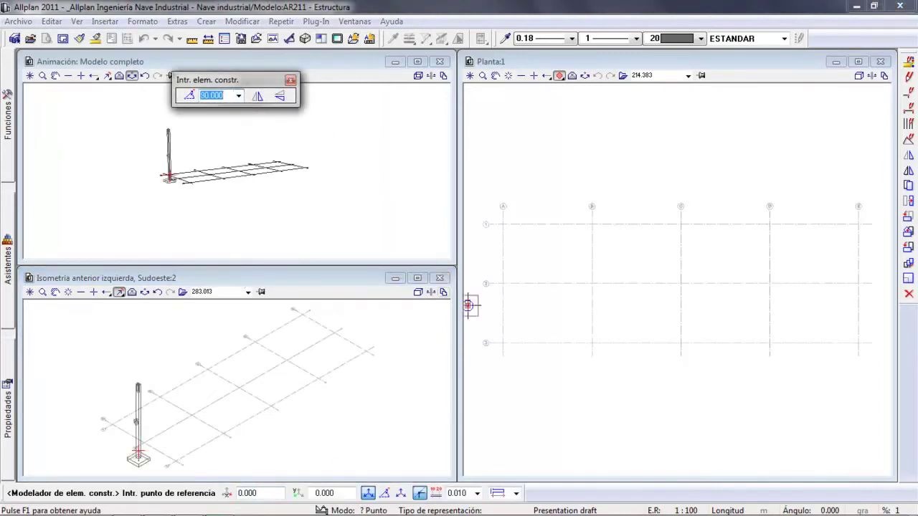
scroll(502, 330, up, 5)
middle_drag(515, 340, 648, 326)
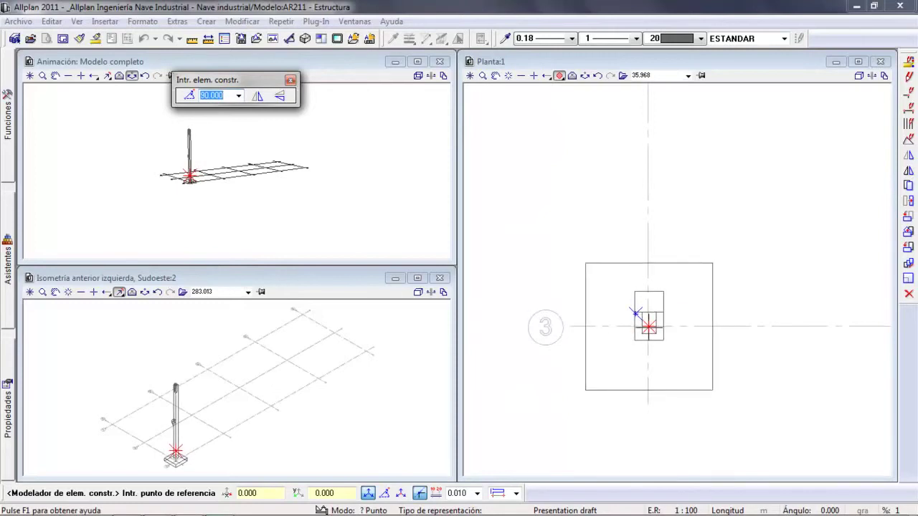
click(648, 326)
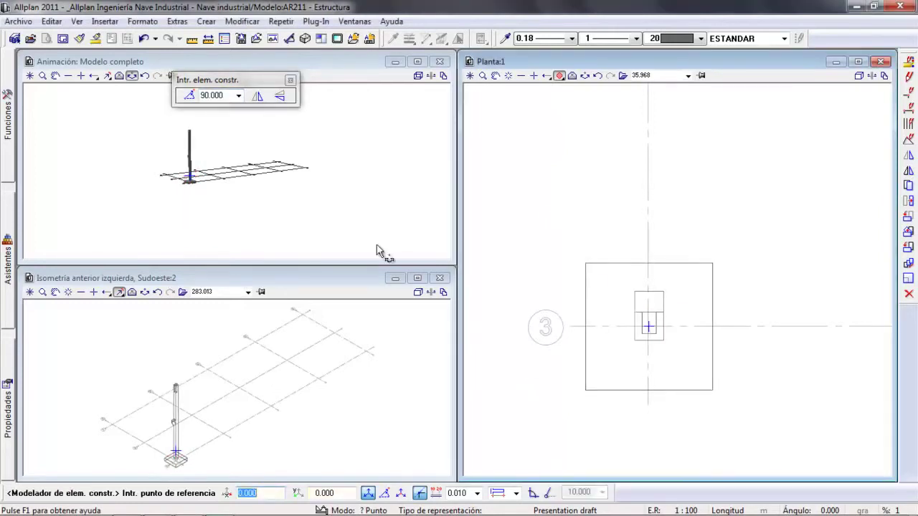
key(Escape)
click(207, 184)
drag(206, 183, 209, 185)
right_drag(209, 185, 246, 127)
middle_drag(246, 127, 319, 181)
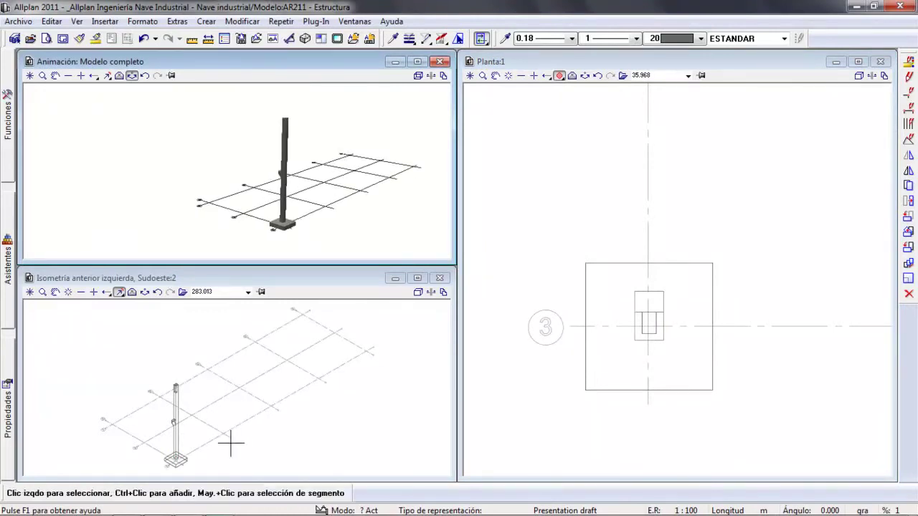
Choose the beam Viga Tipo 2 con 1 ménsula from the element catalogue and load its saved Fabrication shop Edge beam data.
mouse_move(10, 122)
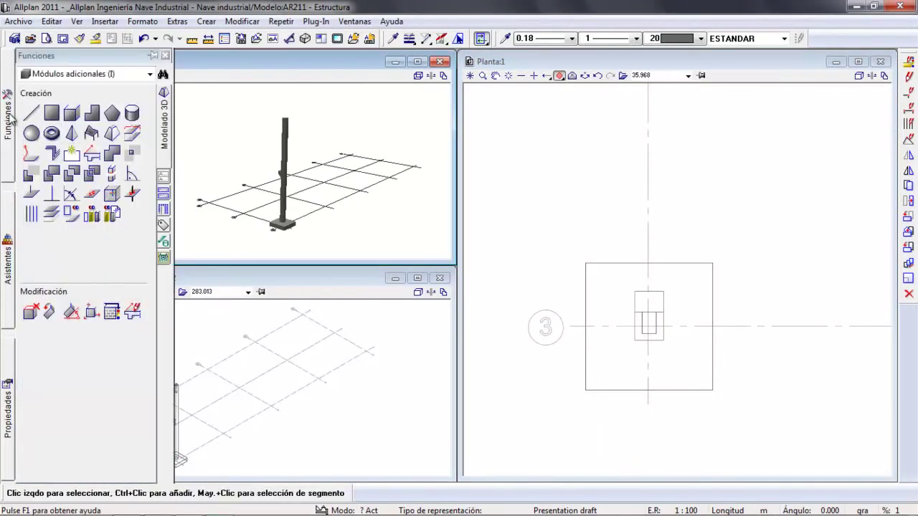
click(72, 159)
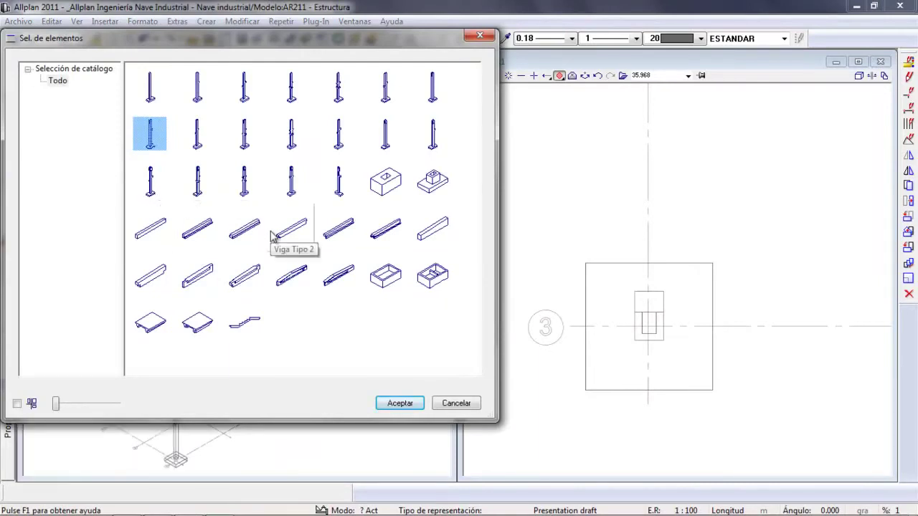
click(335, 235)
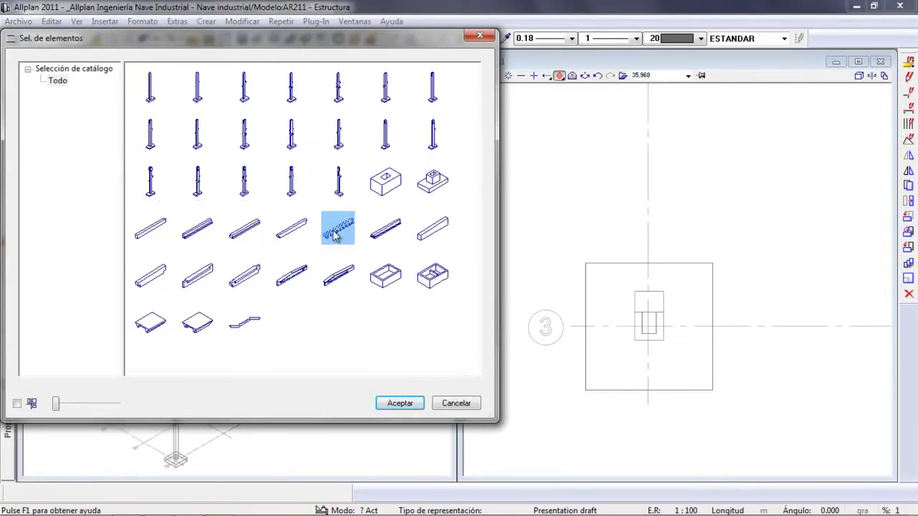
click(400, 403)
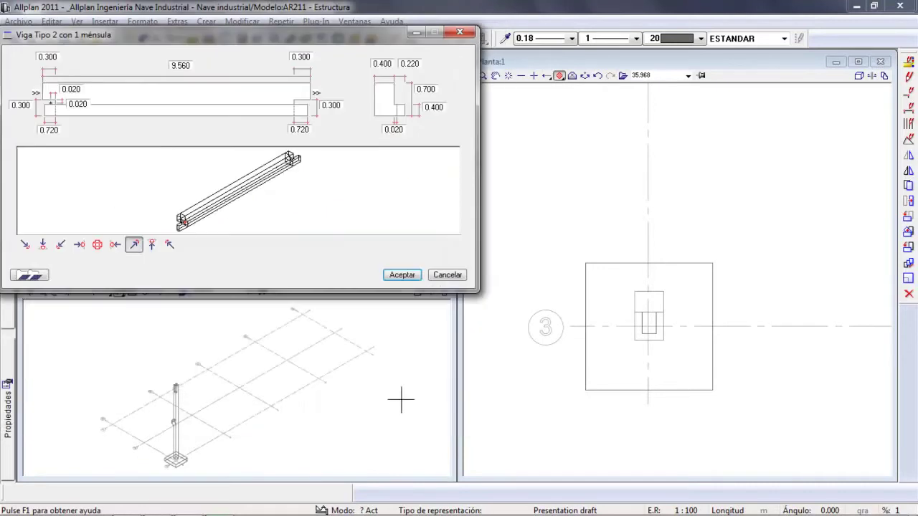
click(29, 276)
click(200, 72)
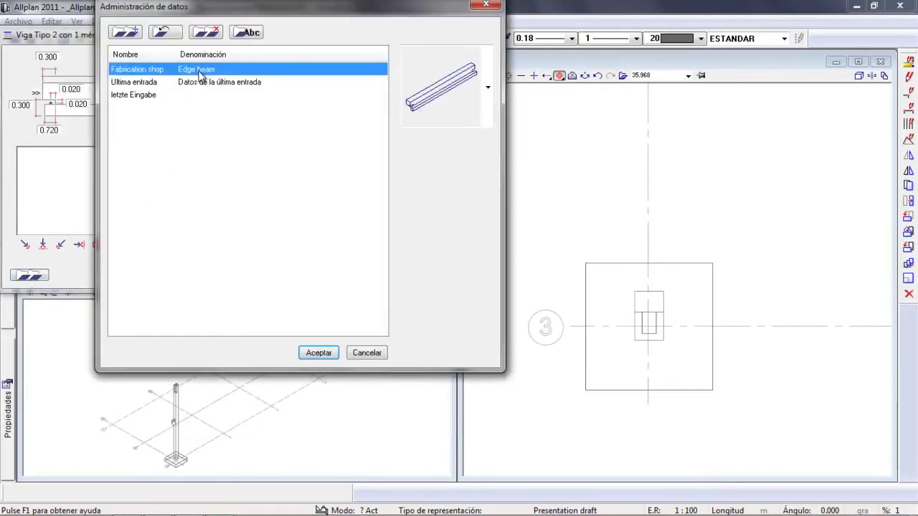
click(319, 354)
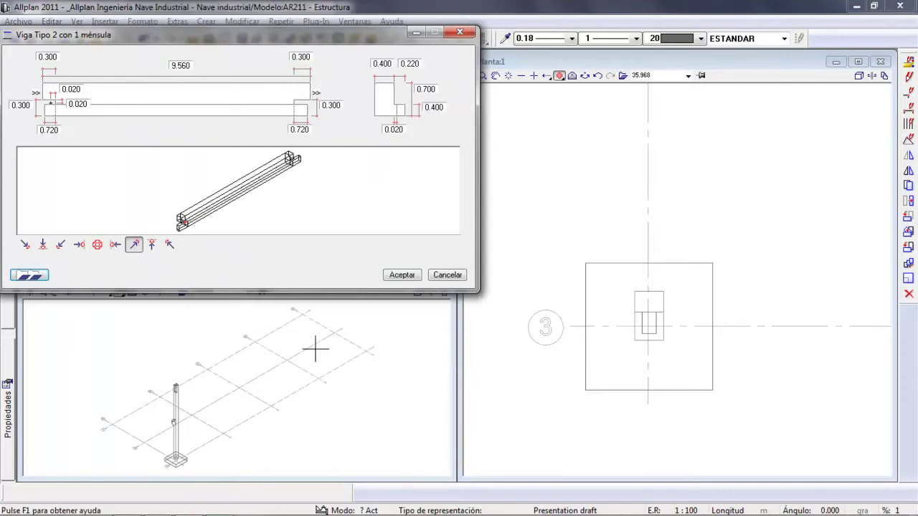
click(402, 275)
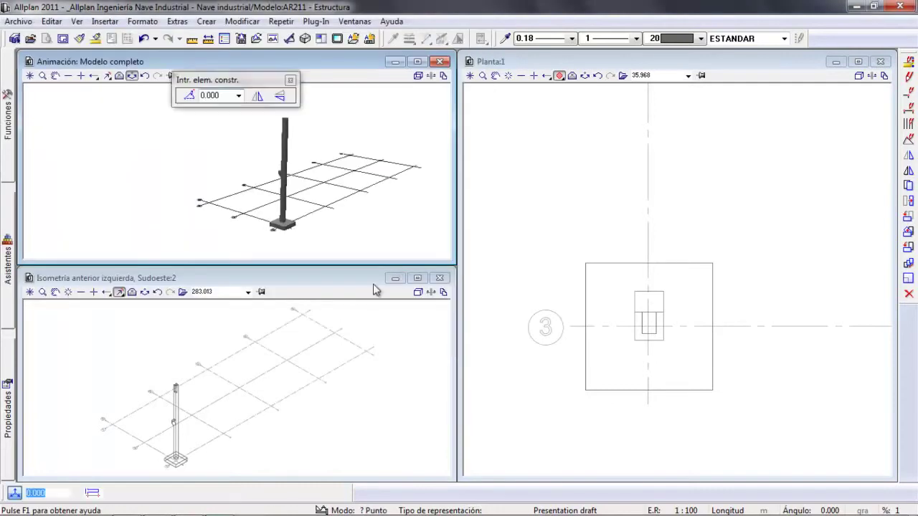
Place the edge beam rotated 90° on the corner of the column's corbel in the isometric view.
click(238, 95)
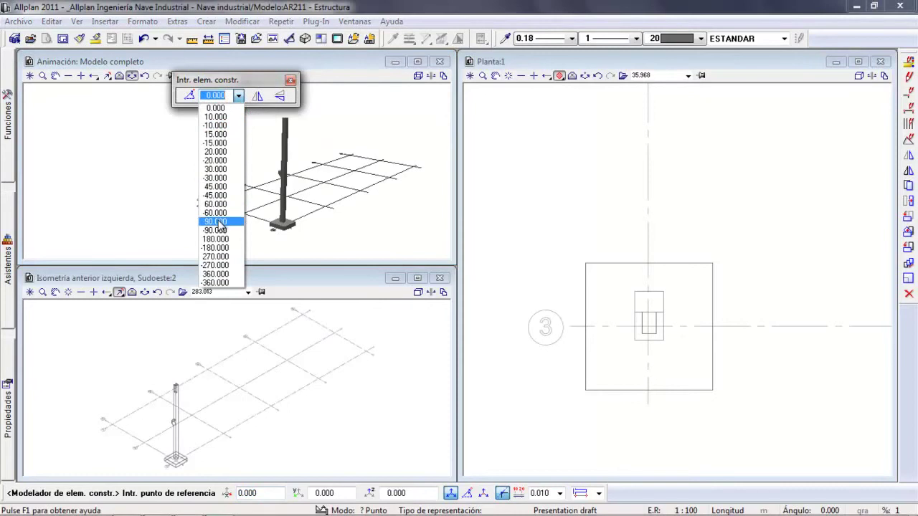
click(215, 222)
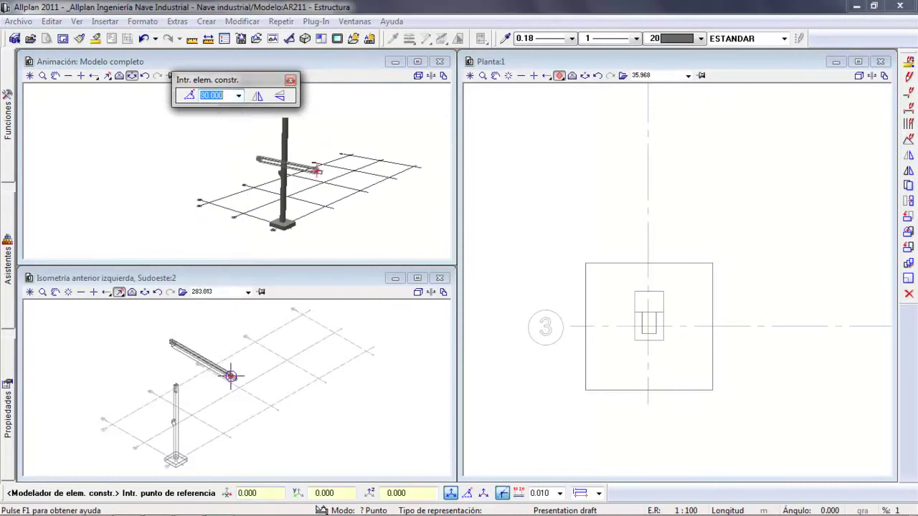
scroll(176, 387, up, 4)
scroll(165, 402, up, 3)
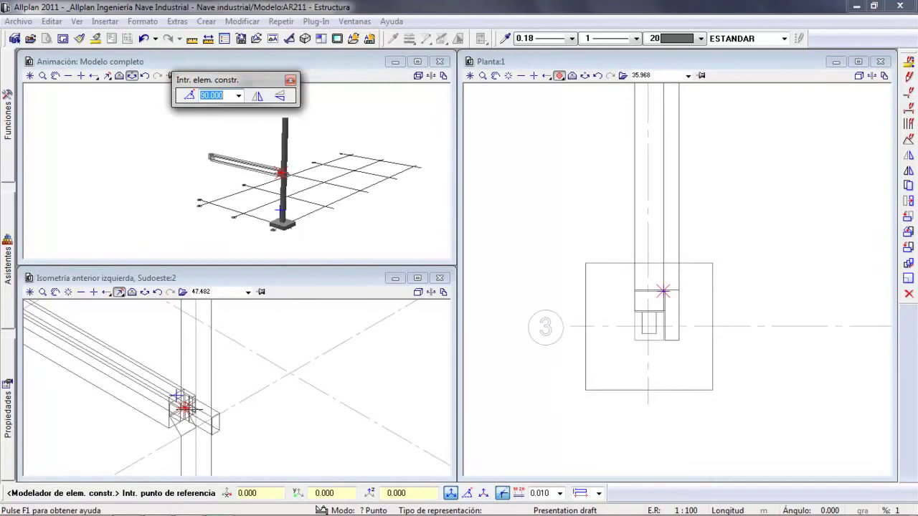
click(177, 395)
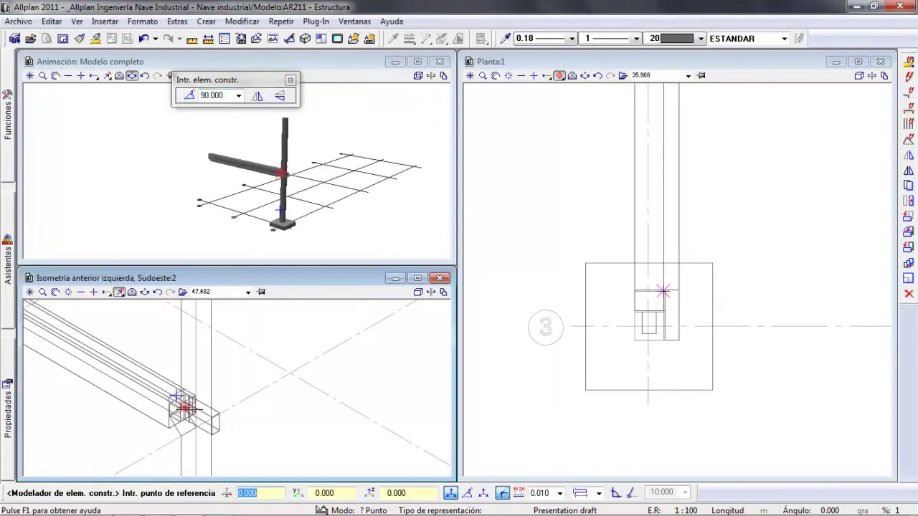
key(Escape)
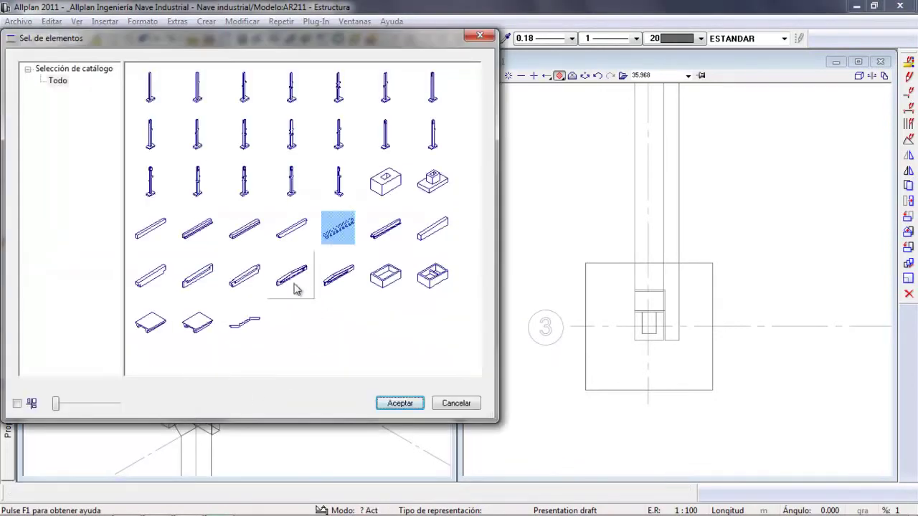
Choose the roof beam Atado Tipo 1 from the element catalogue and load its saved Fabrication shop Beam data.
click(203, 282)
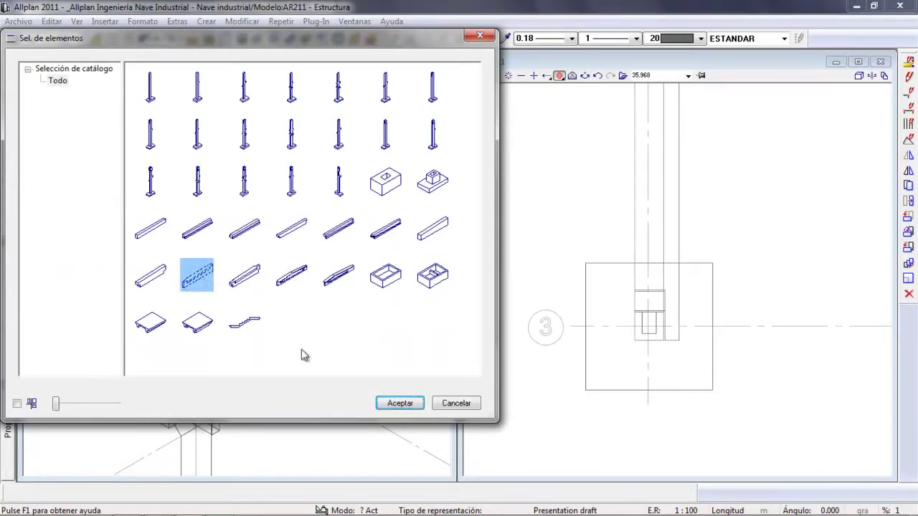
click(390, 403)
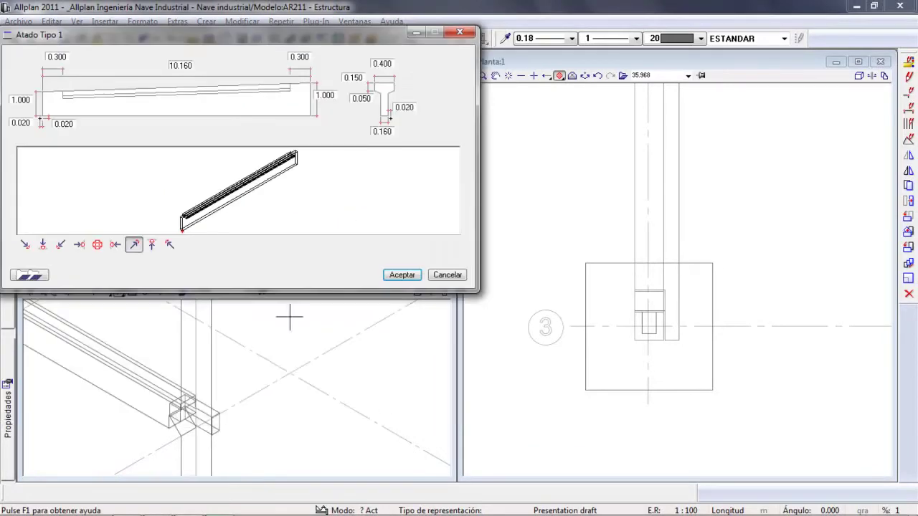
click(31, 274)
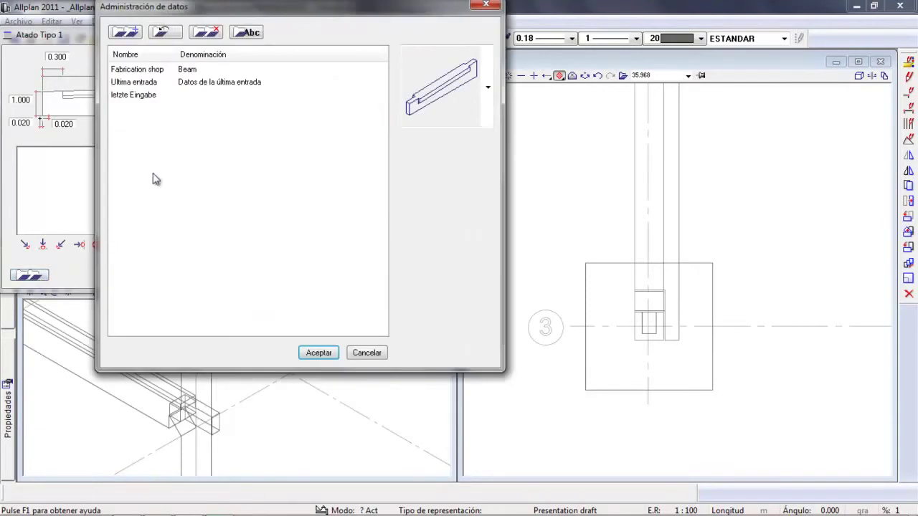
click(189, 71)
click(319, 352)
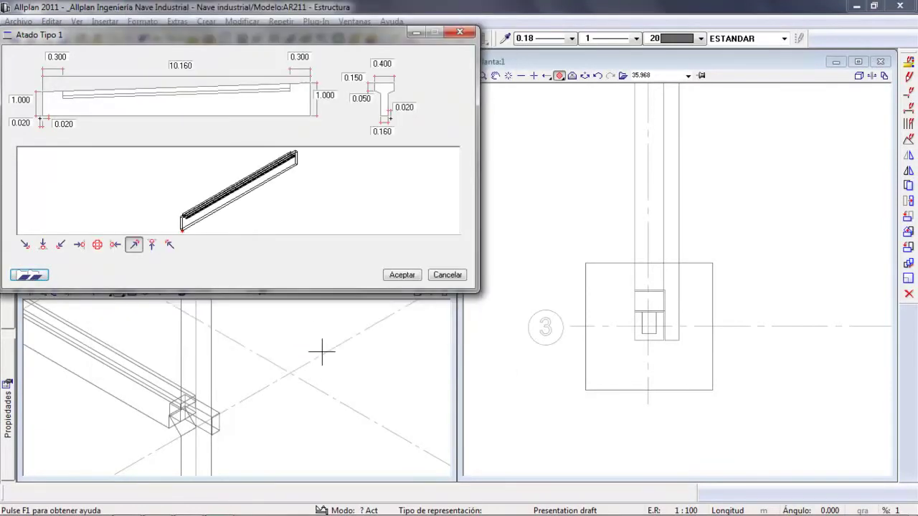
click(402, 275)
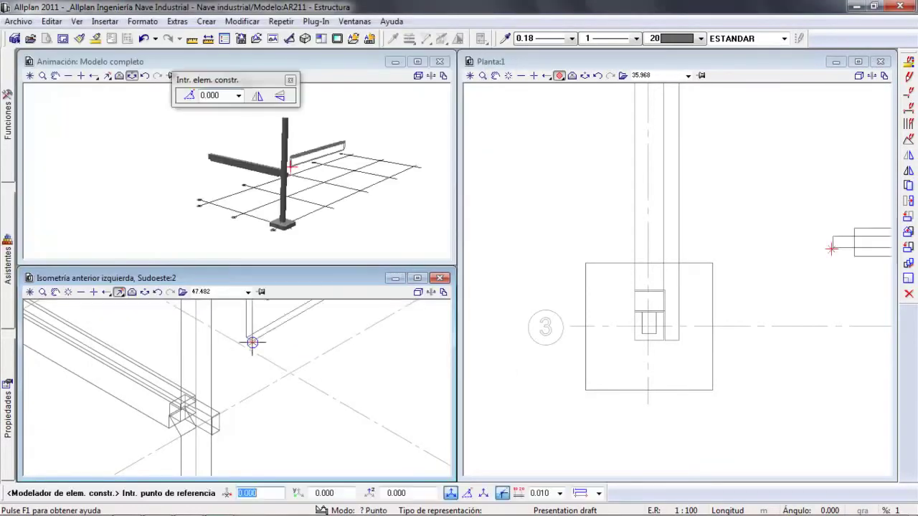
Place the roof beam rotated 90° on top of the column at axes A and 3.
click(238, 95)
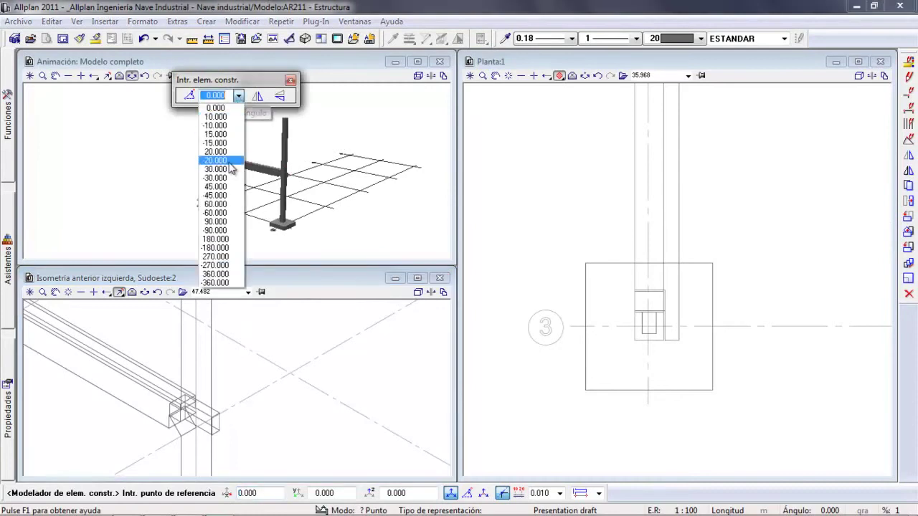
click(236, 219)
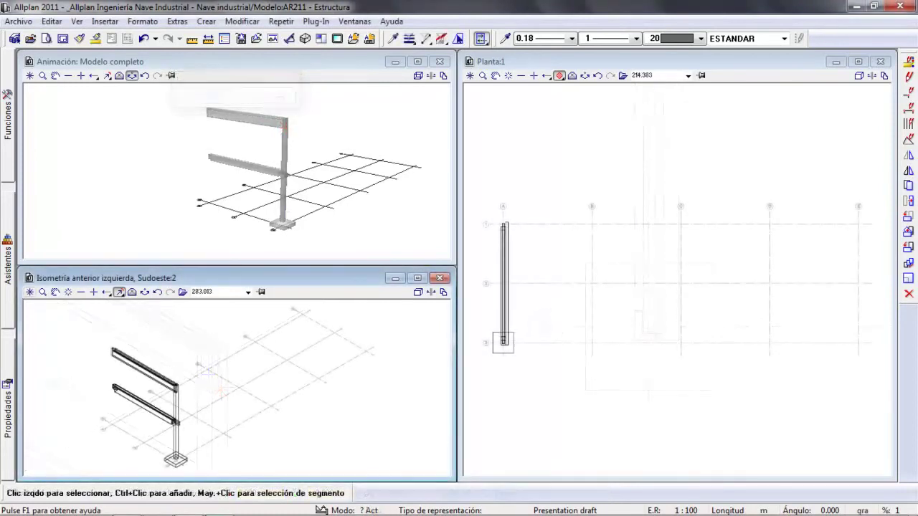
Browse the HALFEN-DEHA manufacturer catalogue, examine the ball-head transport anchor KKT 2,0t 170mm, and leave without inserting an article.
mouse_move(6, 128)
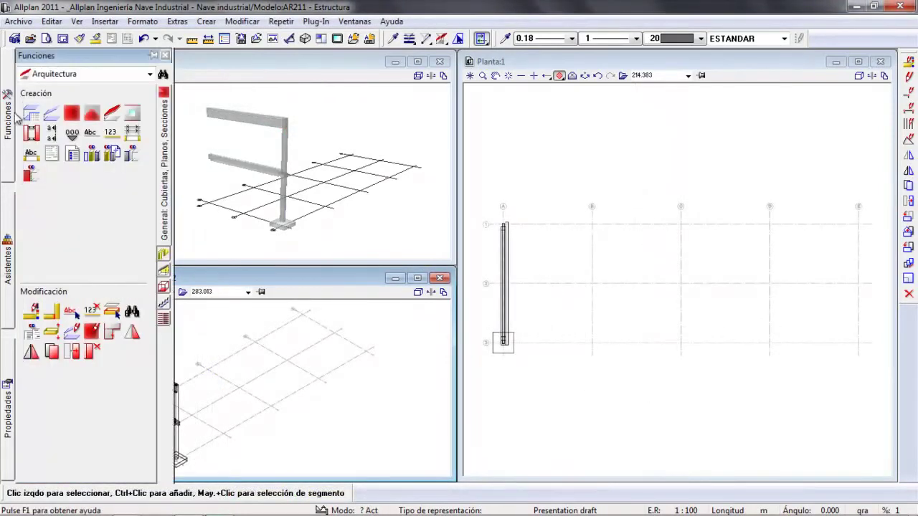
click(79, 74)
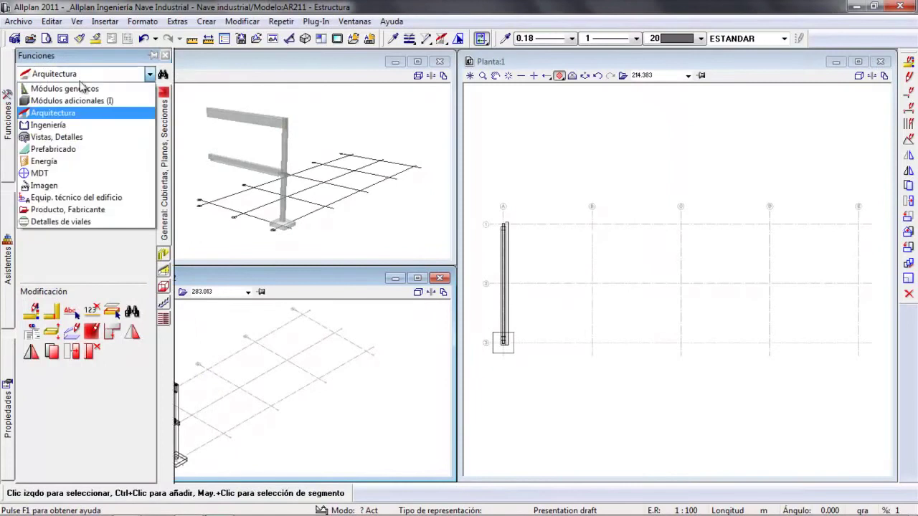
click(69, 210)
click(162, 93)
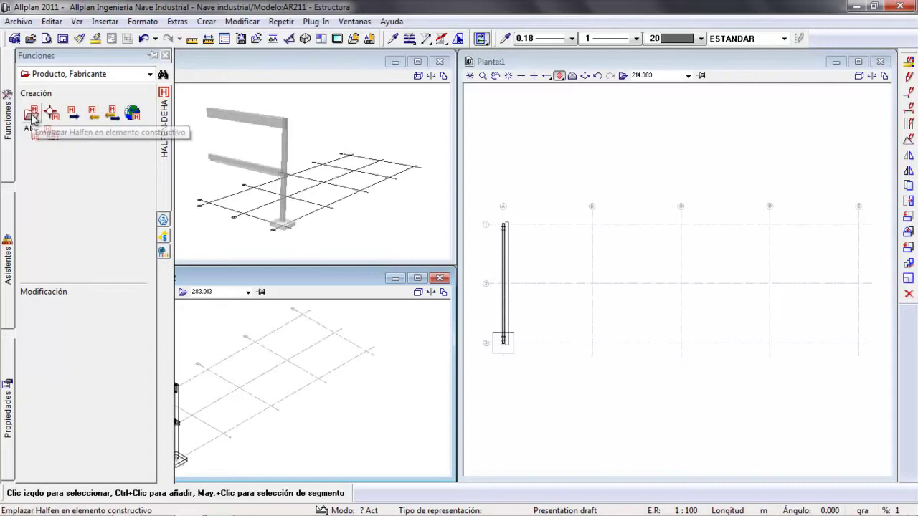
click(32, 116)
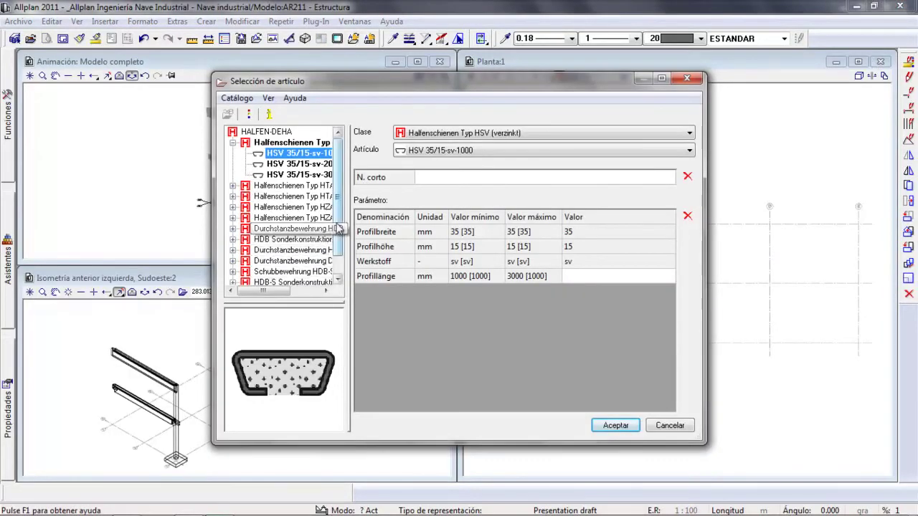
scroll(330, 244, down, 2)
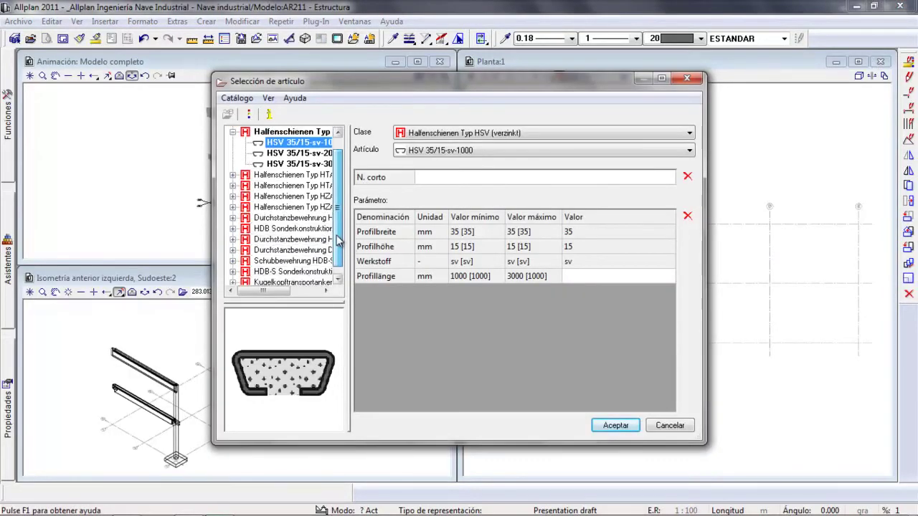
click(233, 272)
click(272, 272)
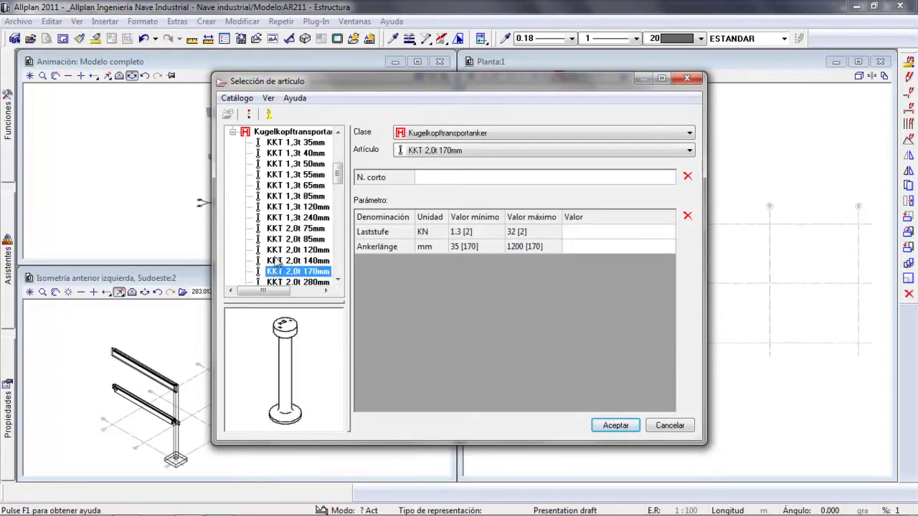
click(233, 134)
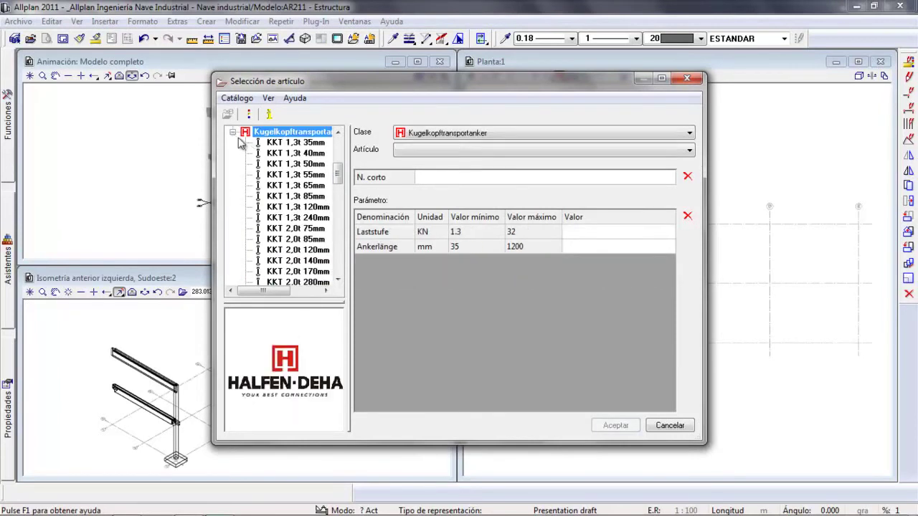
click(233, 132)
click(665, 426)
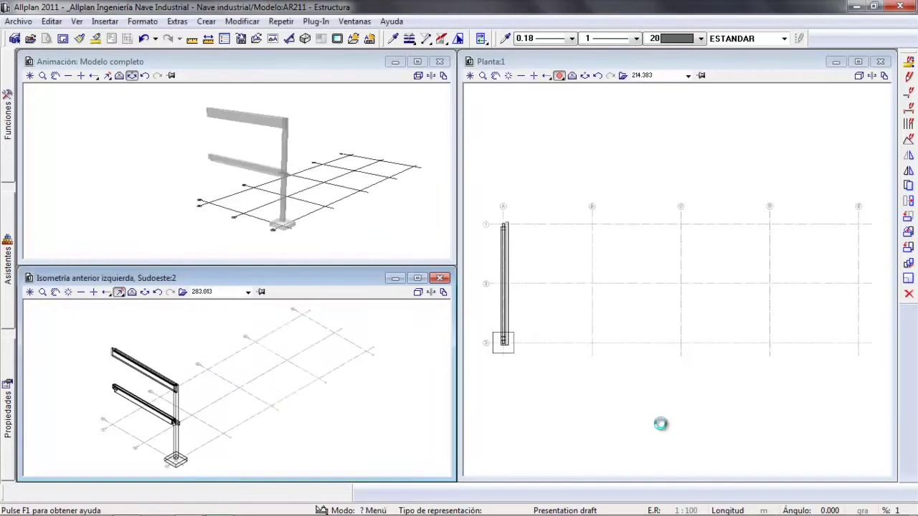
Examine the Peikko anchor plate SBKL S 16 mm in the manufacturer's article catalogue and leave without inserting it.
mouse_move(11, 127)
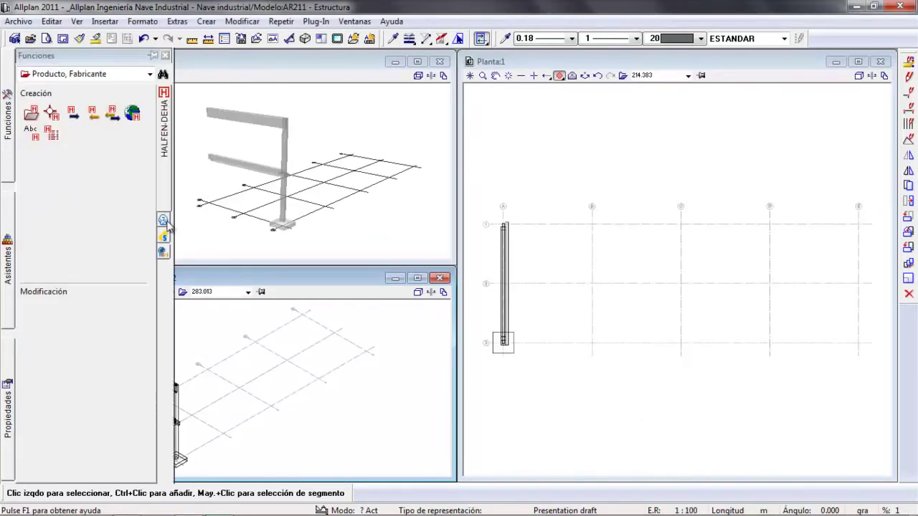
click(163, 221)
click(32, 115)
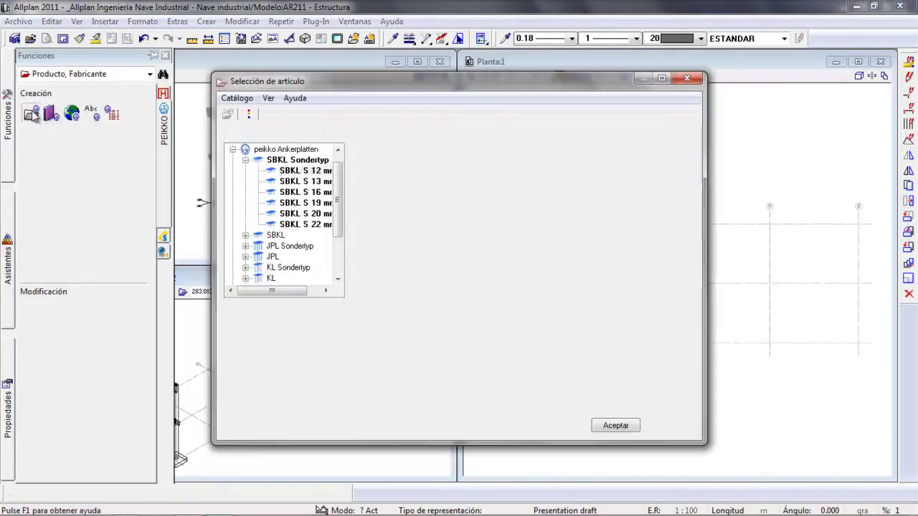
click(301, 192)
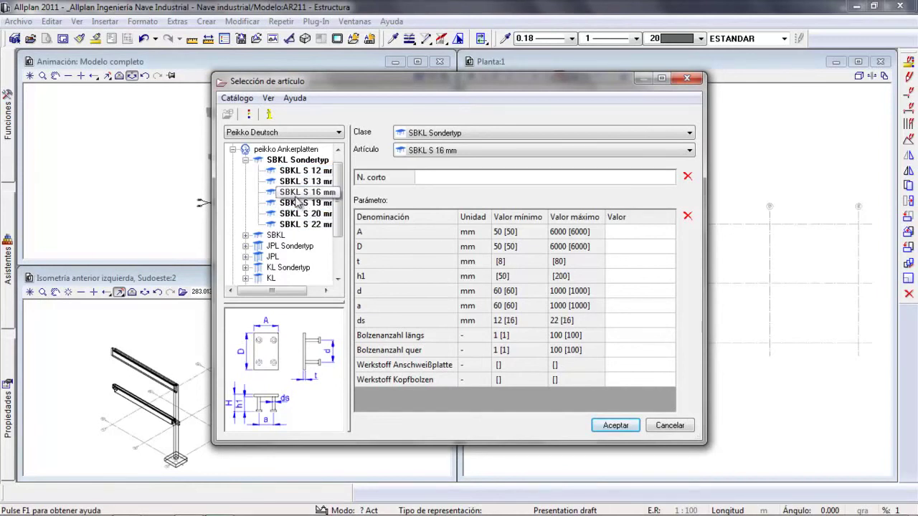
click(669, 426)
Browse the manufacturer catalogues on the Nemetschek PARTcommunity web portal, then close the browser.
mouse_move(5, 137)
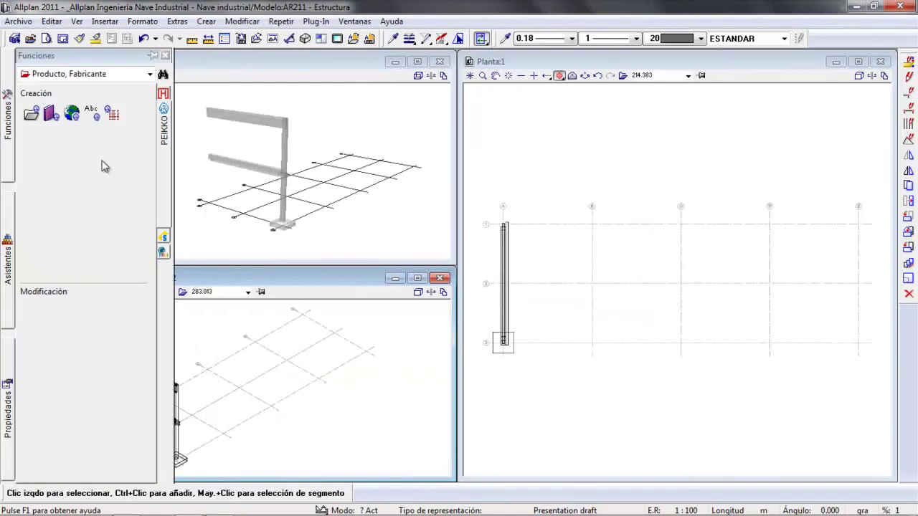
click(165, 236)
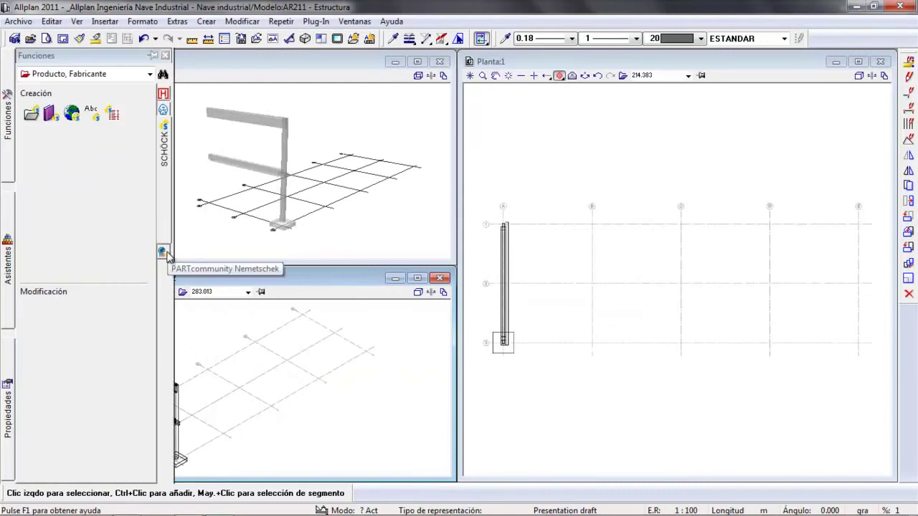
click(162, 252)
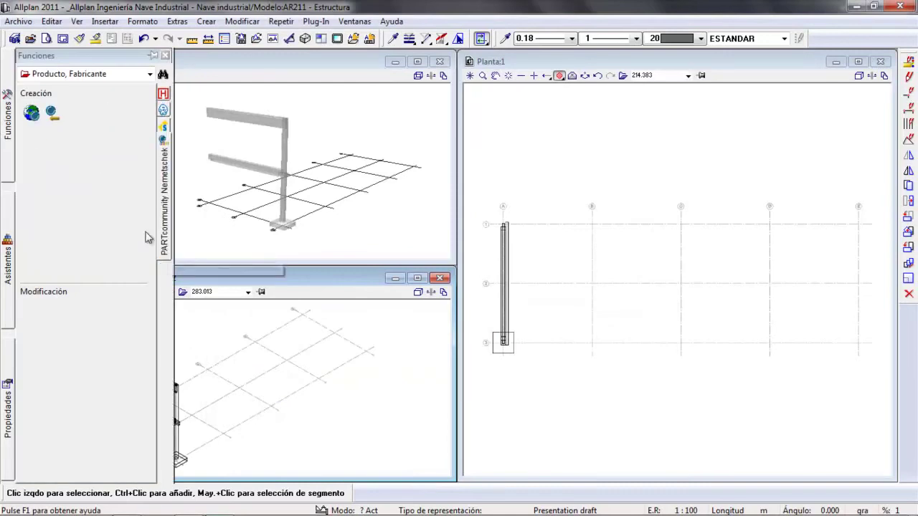
click(32, 113)
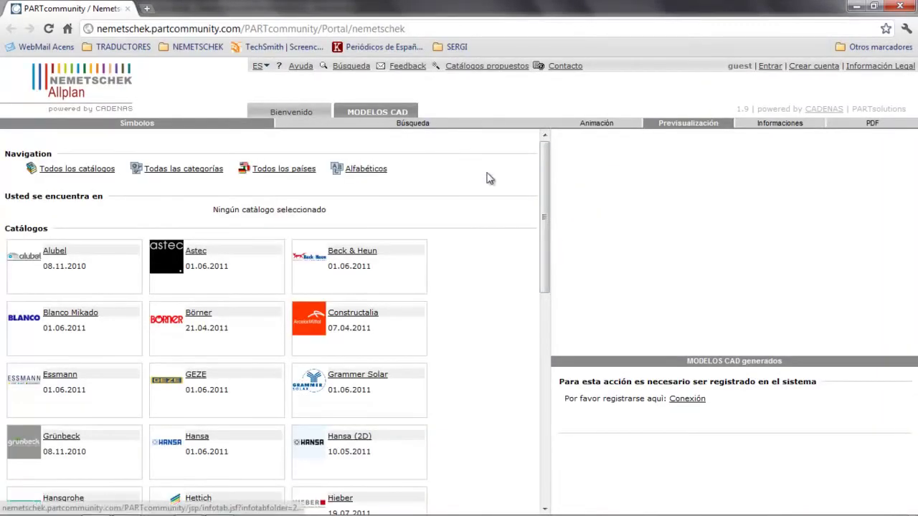
drag(549, 198, 539, 319)
click(899, 7)
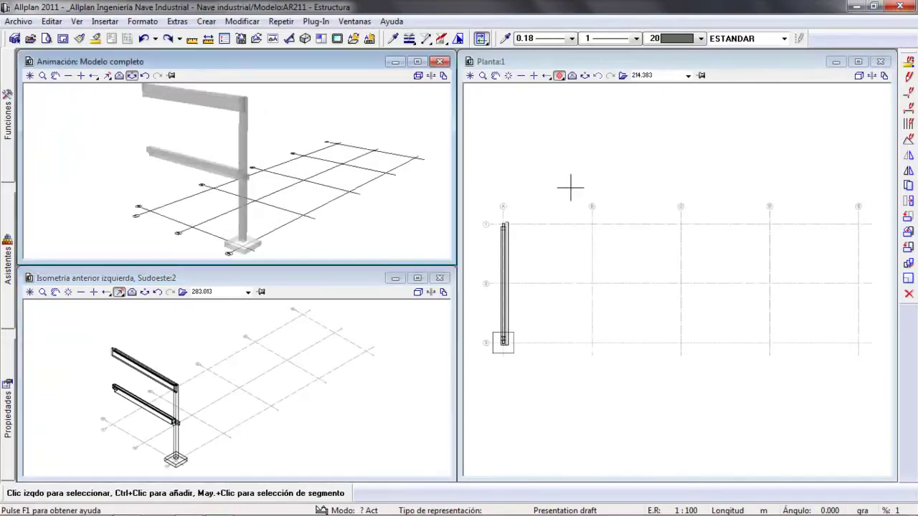
Choose the fixture Duct 12cm from the project's Fabrication shop file, checking its shaded preview.
click(8, 122)
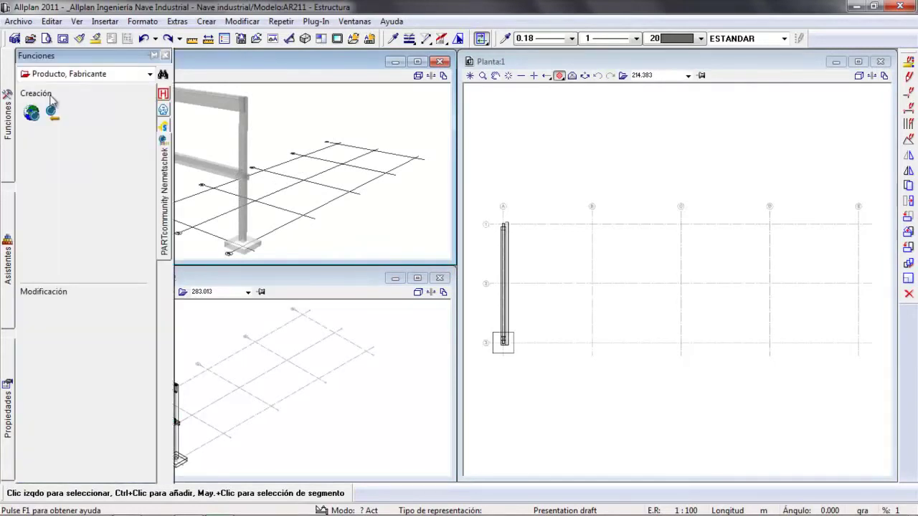
click(150, 74)
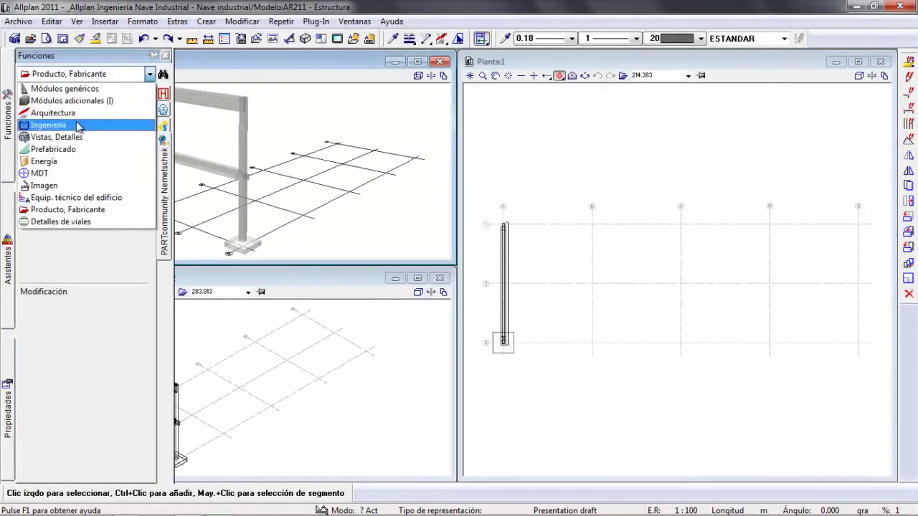
click(72, 101)
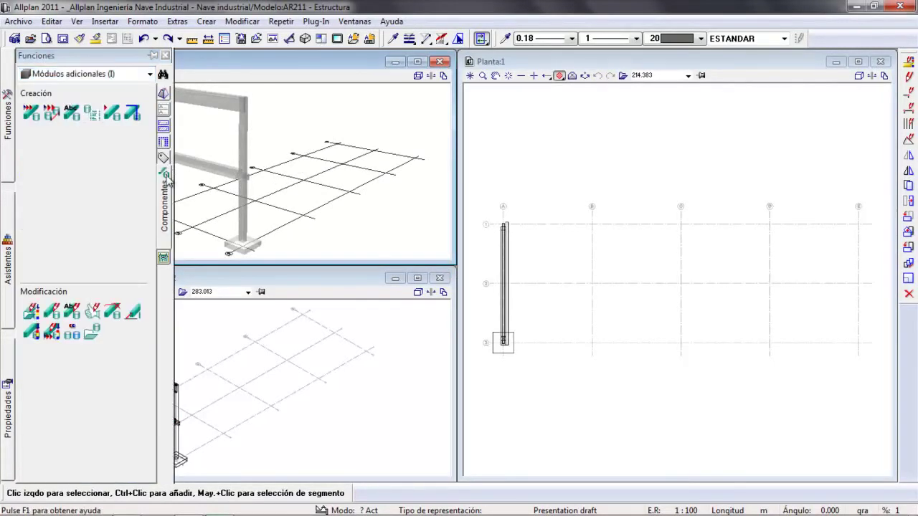
click(31, 113)
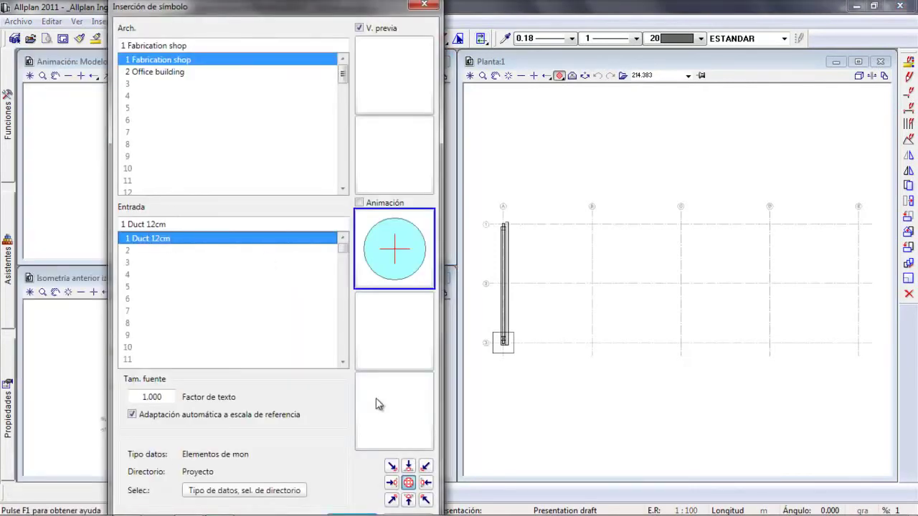
click(360, 203)
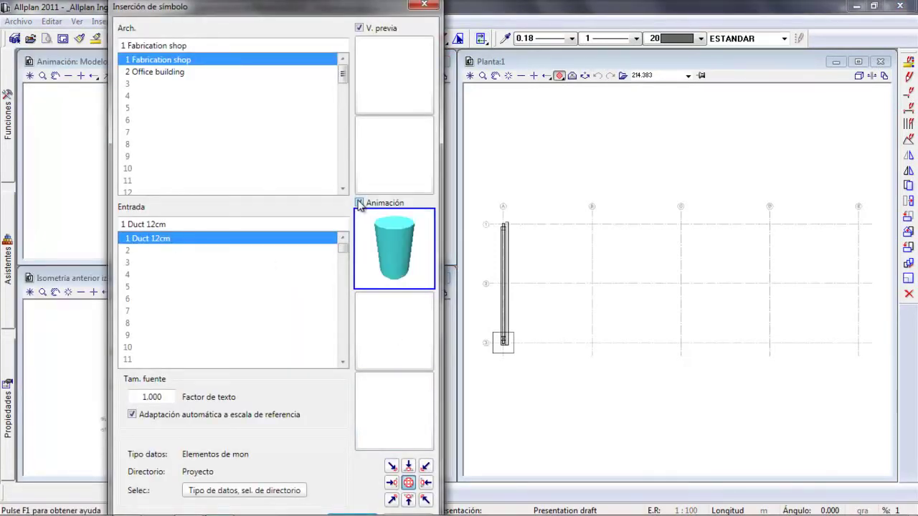
click(360, 204)
click(351, 511)
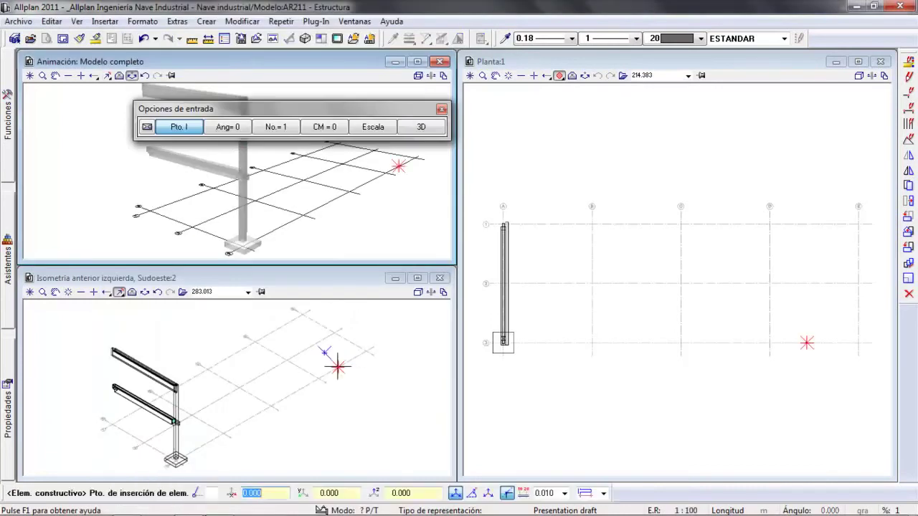
Place the duct centrally in the column's corbel using a midpoint snap from the corner of its top face in the isometric view.
scroll(190, 428, up, 5)
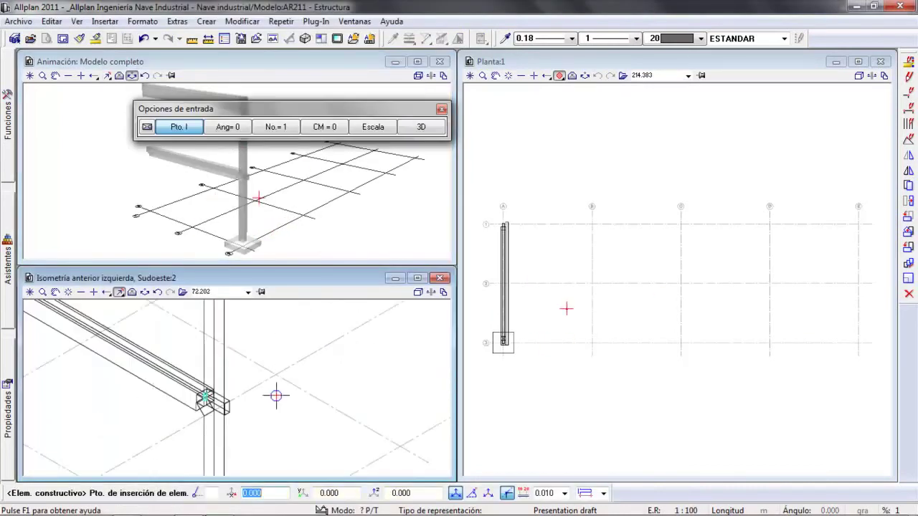
scroll(201, 393, up, 8)
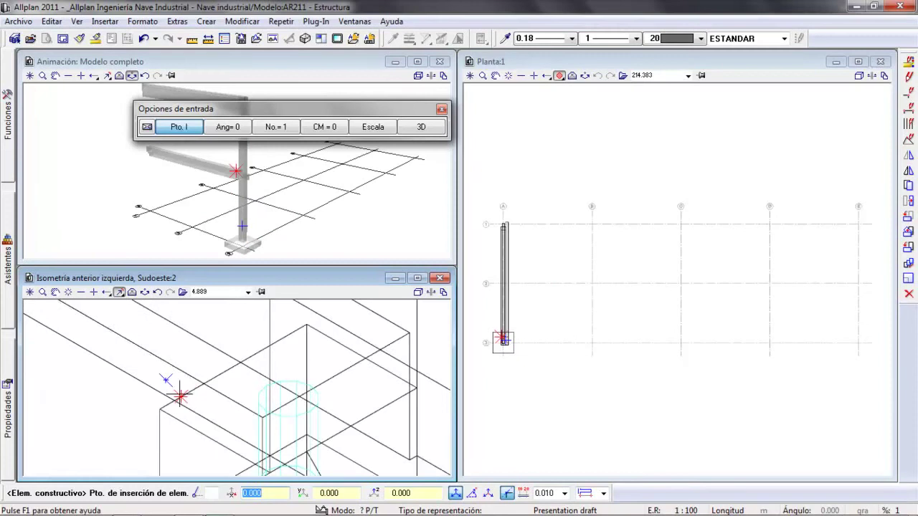
right_click(159, 409)
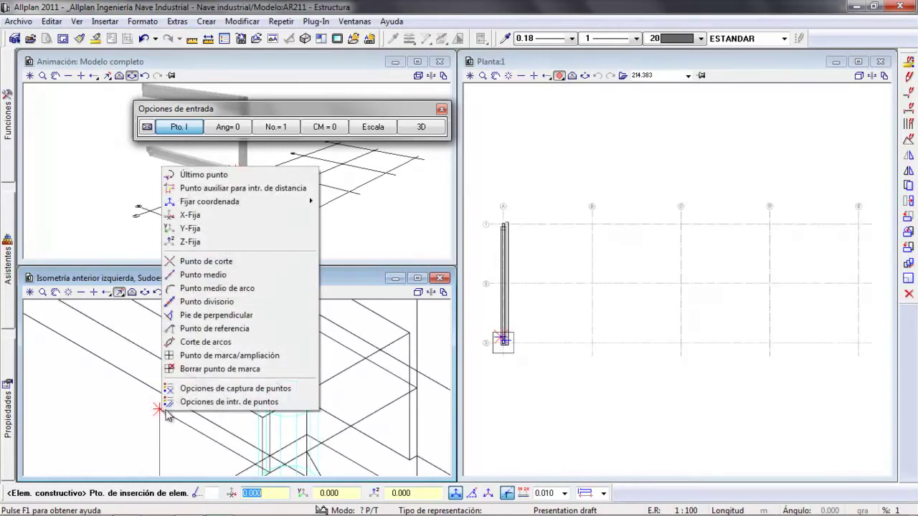
click(203, 274)
click(287, 391)
key(Escape)
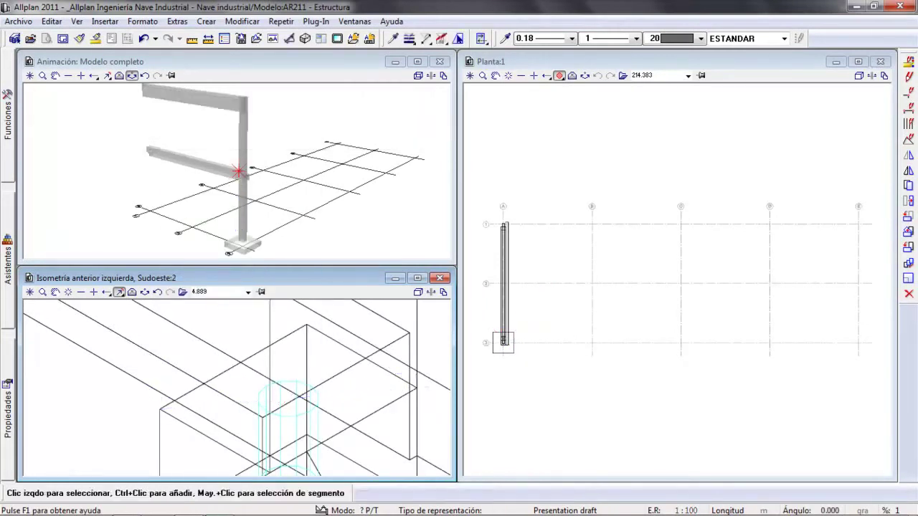
Mirror a copy of the column with its footing and duct about grid axis 2 onto axis 1 in the plan view.
click(481, 38)
key(Escape)
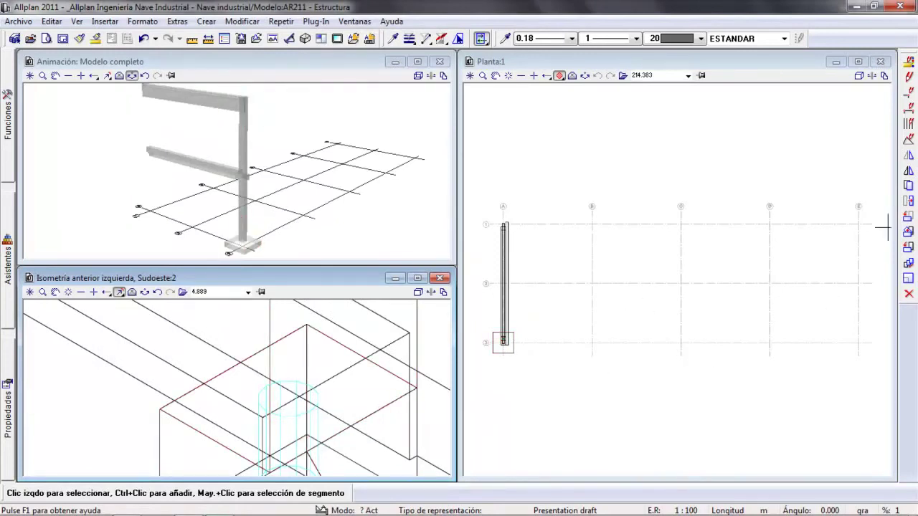
click(908, 171)
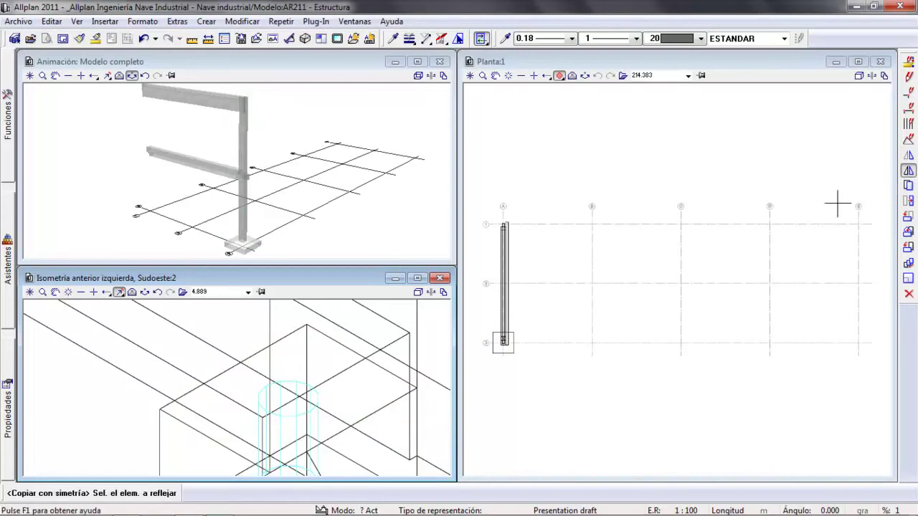
drag(480, 324, 539, 375)
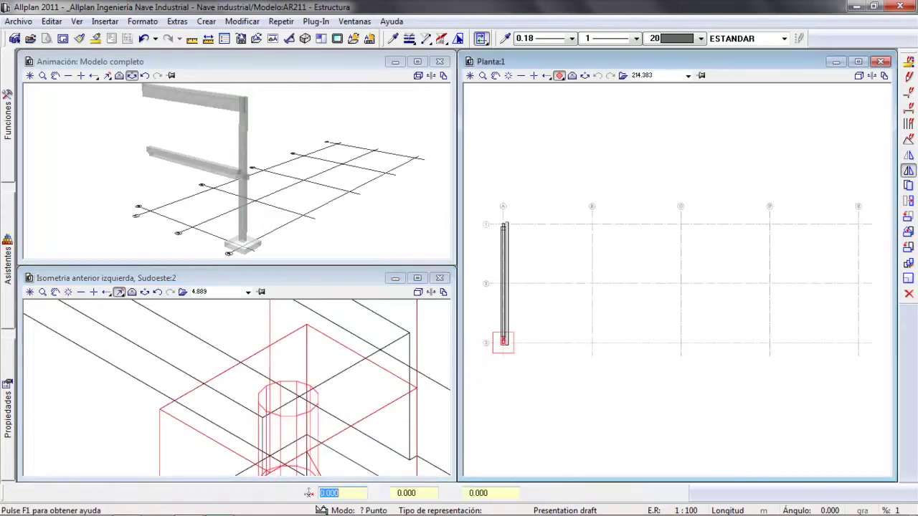
click(543, 284)
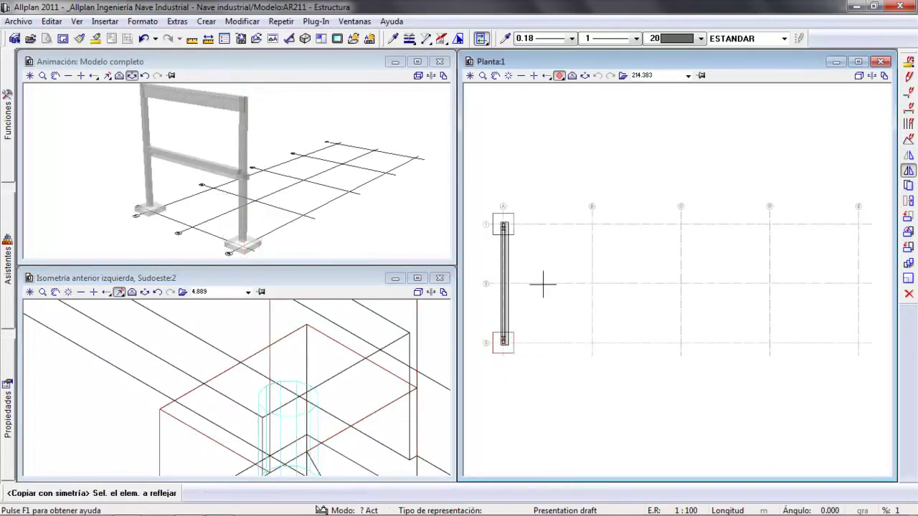
key(Escape)
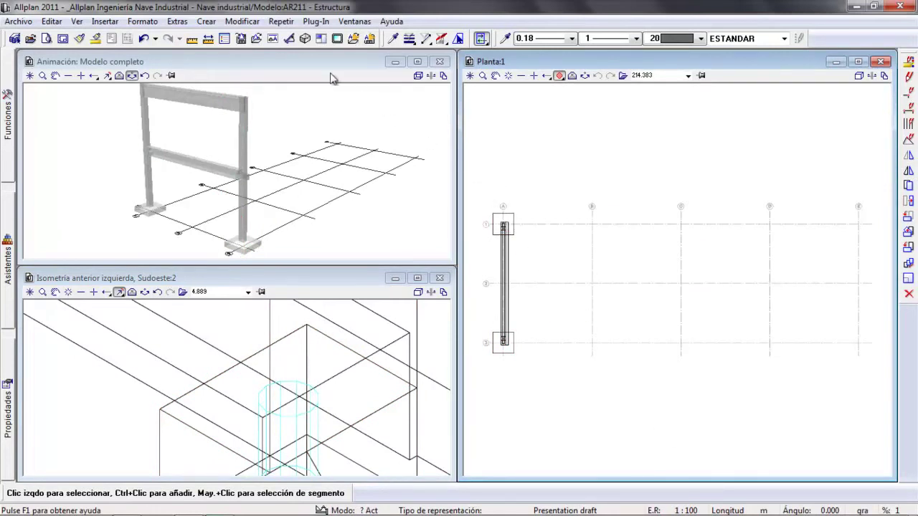
Insert the project symbol containing the remaining frames and floor elements, placing it at grid intersection B-3 in the plan.
click(258, 41)
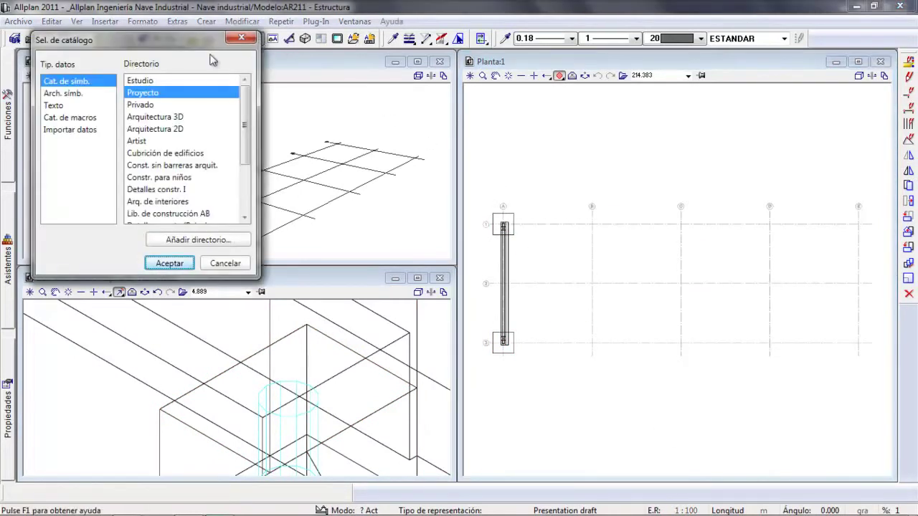
click(169, 263)
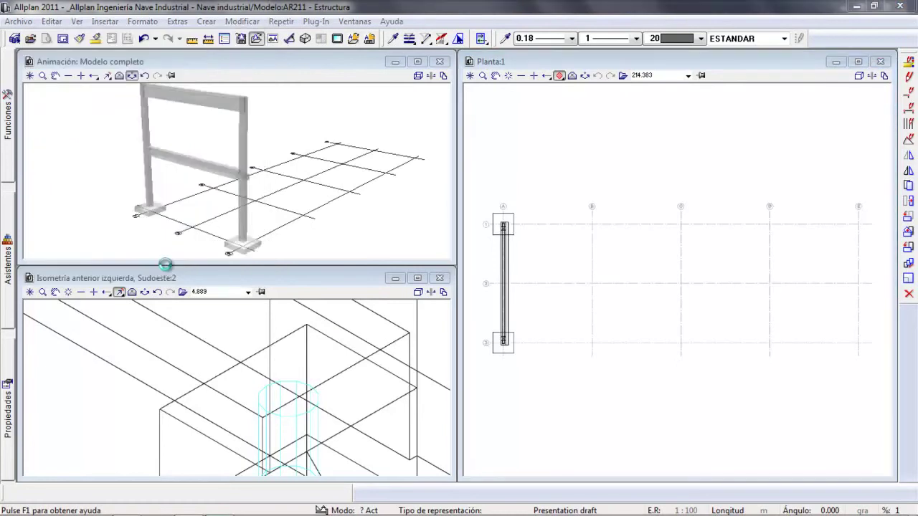
double_click(380, 249)
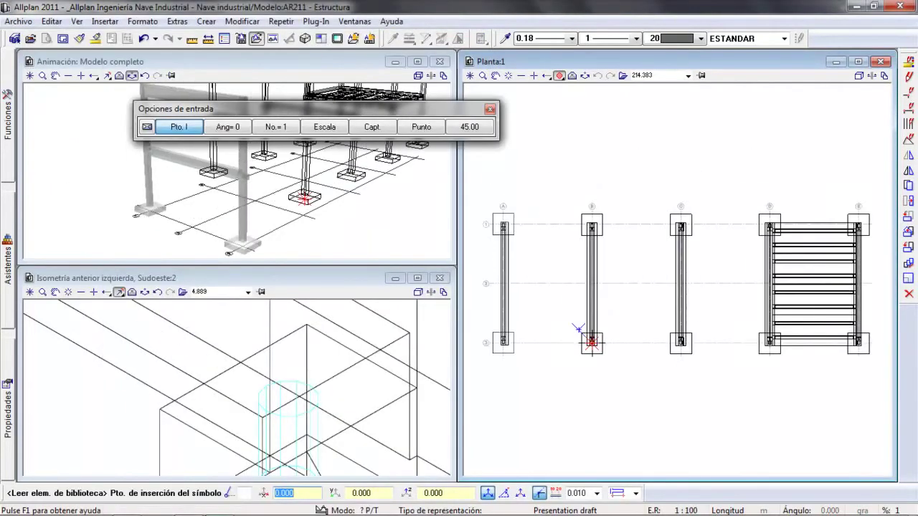
scroll(592, 342, up, 3)
click(592, 342)
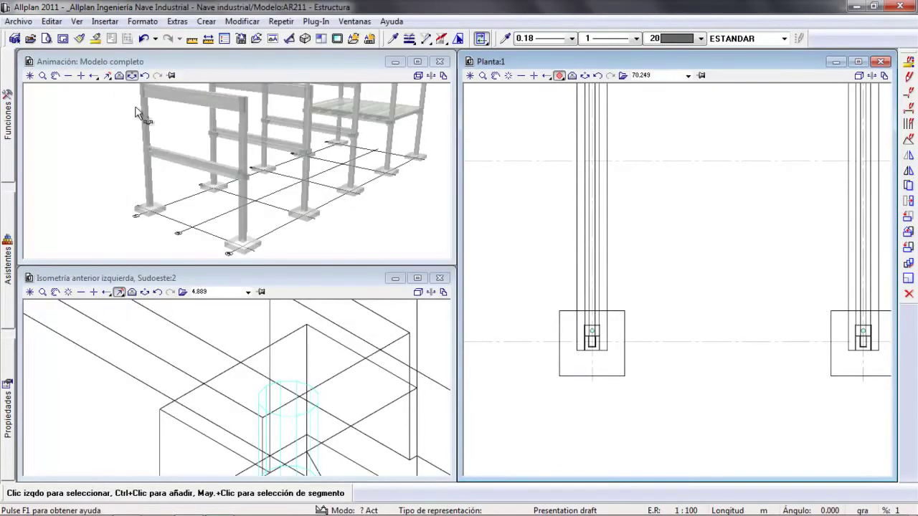
Close the isometric view and arrange a small animation window over a full-width plan window showing the whole grid.
click(34, 76)
drag(215, 192, 222, 81)
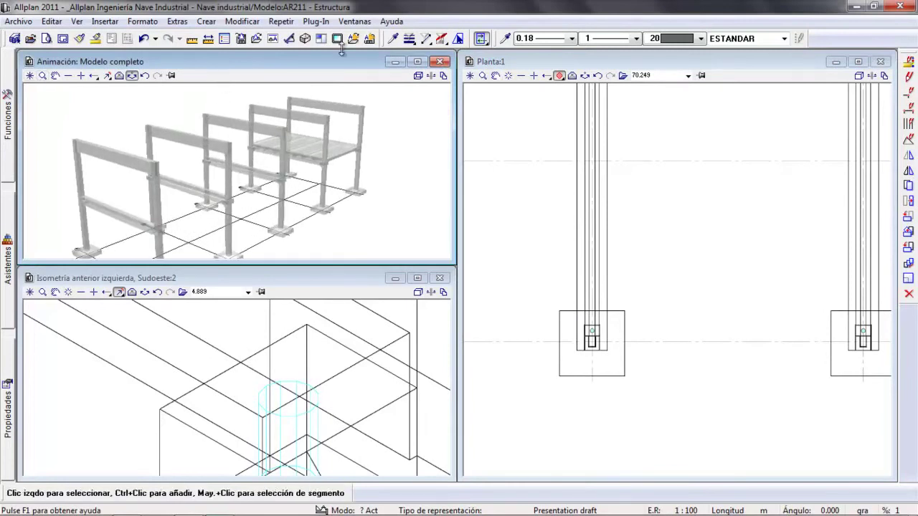
click(418, 62)
drag(485, 208, 705, 267)
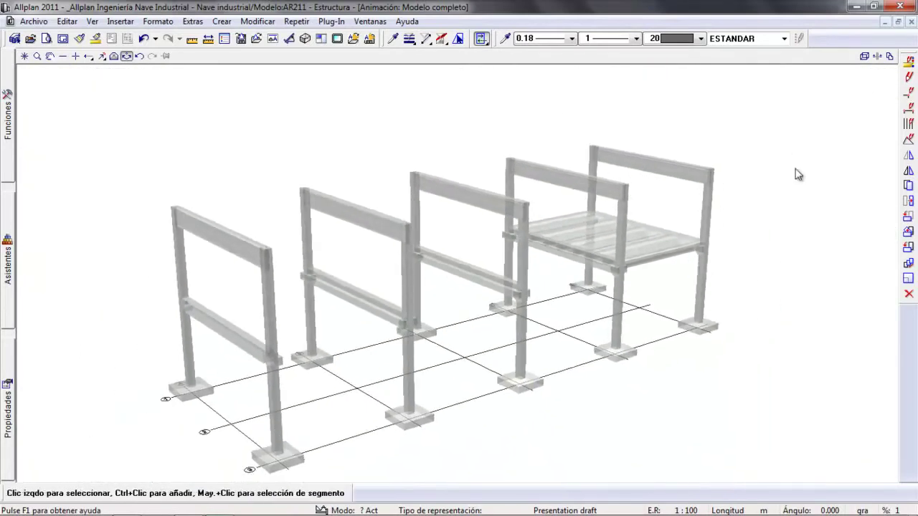
click(897, 22)
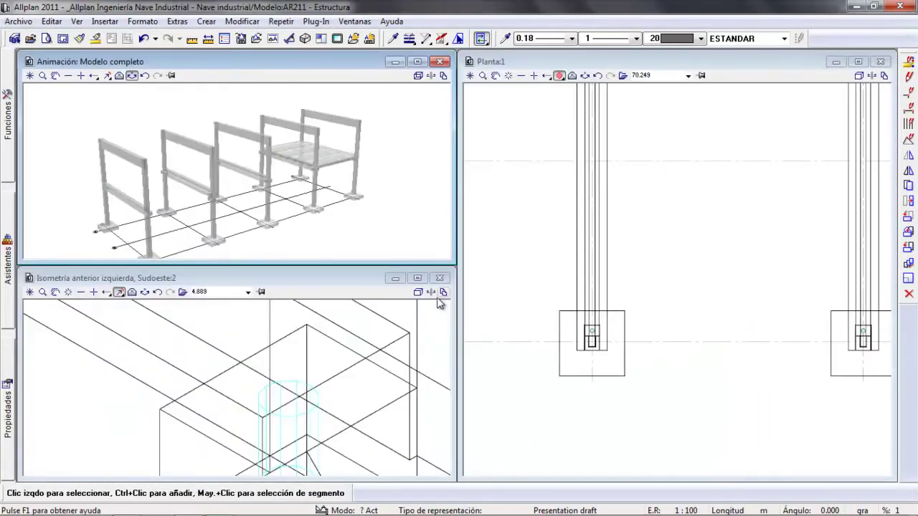
click(439, 278)
drag(452, 265, 236, 227)
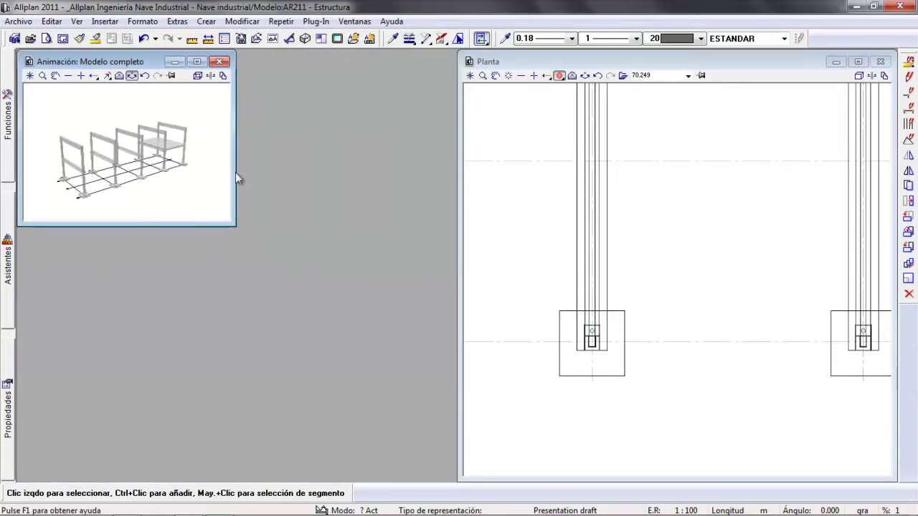
click(30, 77)
drag(458, 268, 20, 260)
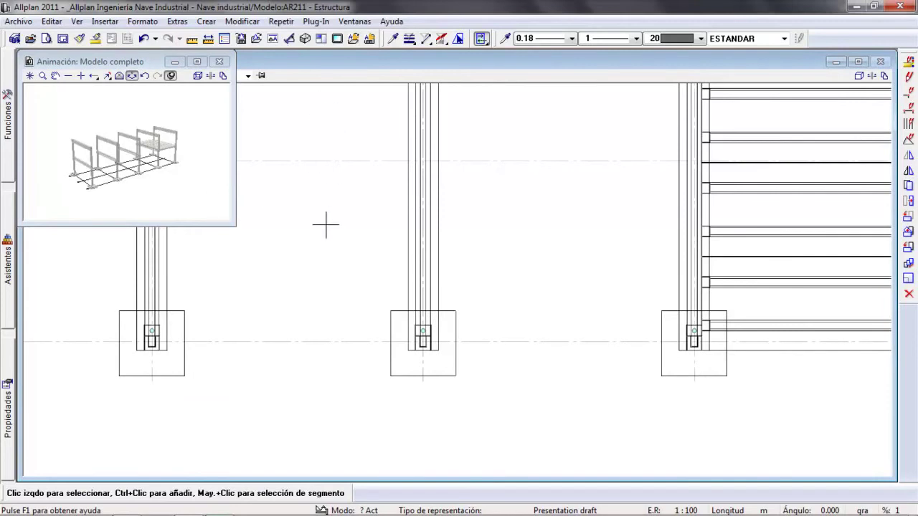
scroll(326, 225, down, 3)
middle_drag(324, 222, 500, 329)
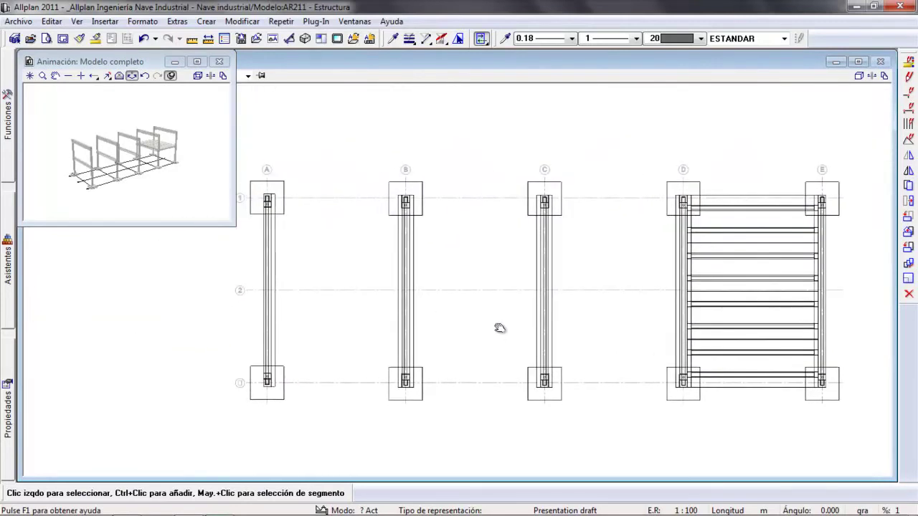
Make drawing file 201 Cimentación perimetral the active file, keeping 211 Estructura open for reference.
click(31, 40)
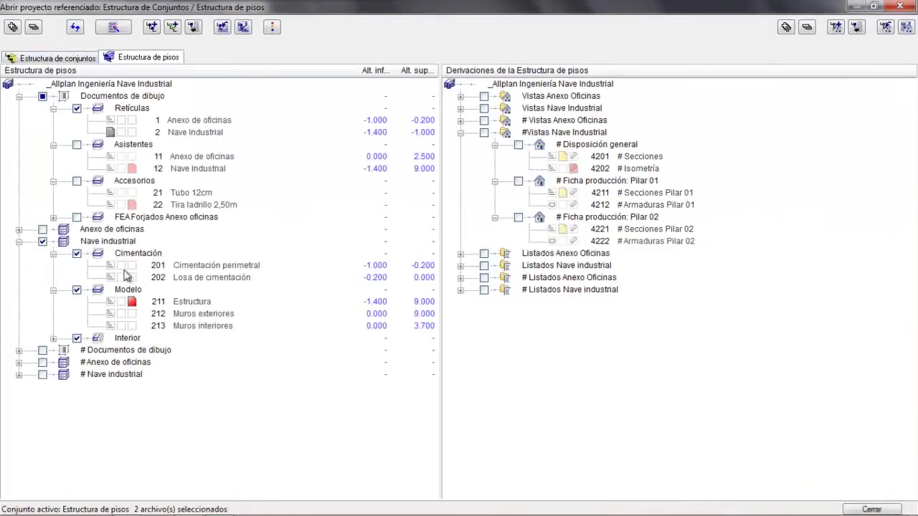
click(132, 266)
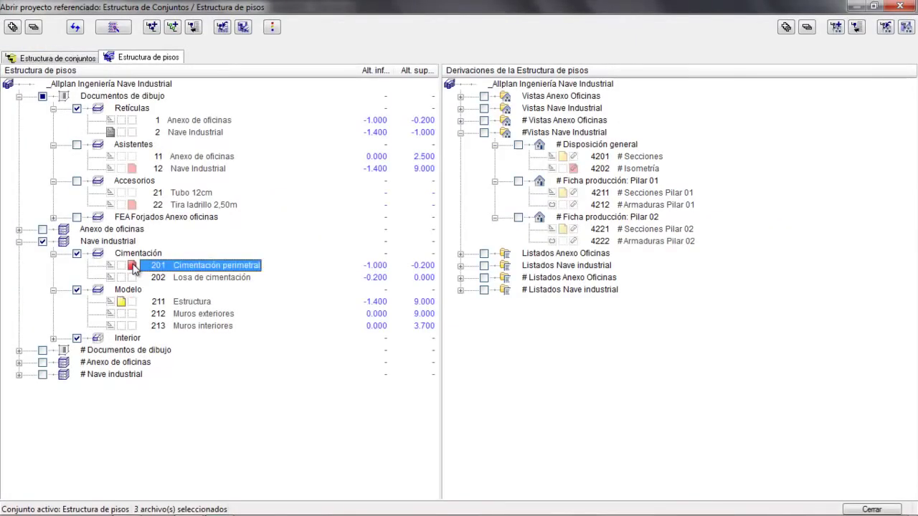
click(870, 509)
Draw a rectangular Base Muros foundation wall around the building, from the outer column corner at A-3 to the one at E-1.
mouse_move(5, 272)
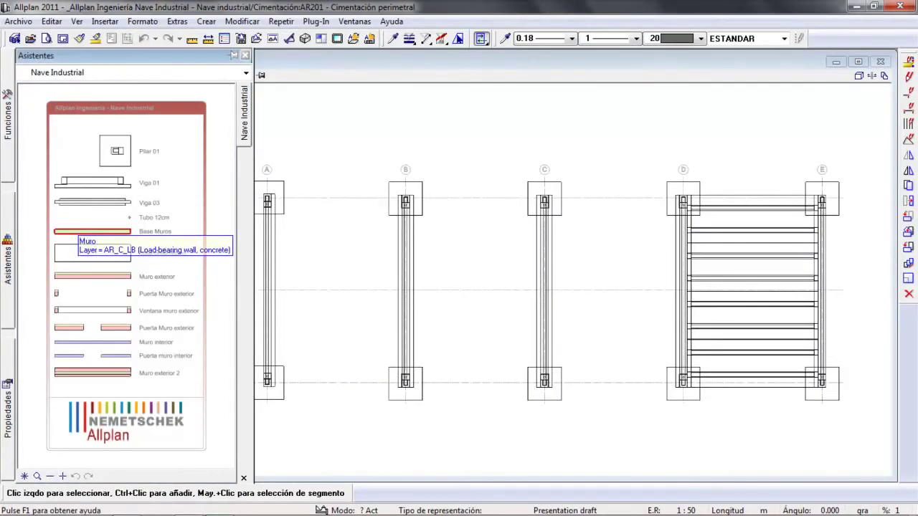
right_click(97, 230)
click(114, 253)
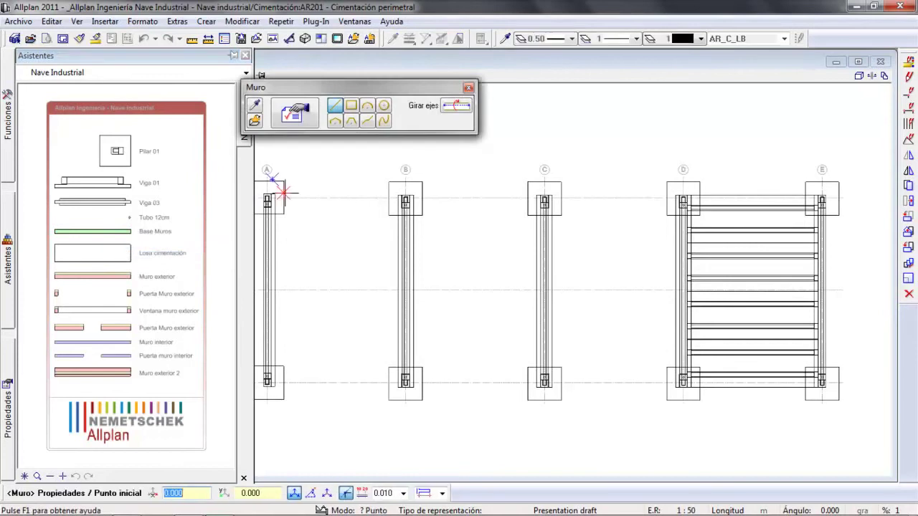
click(351, 106)
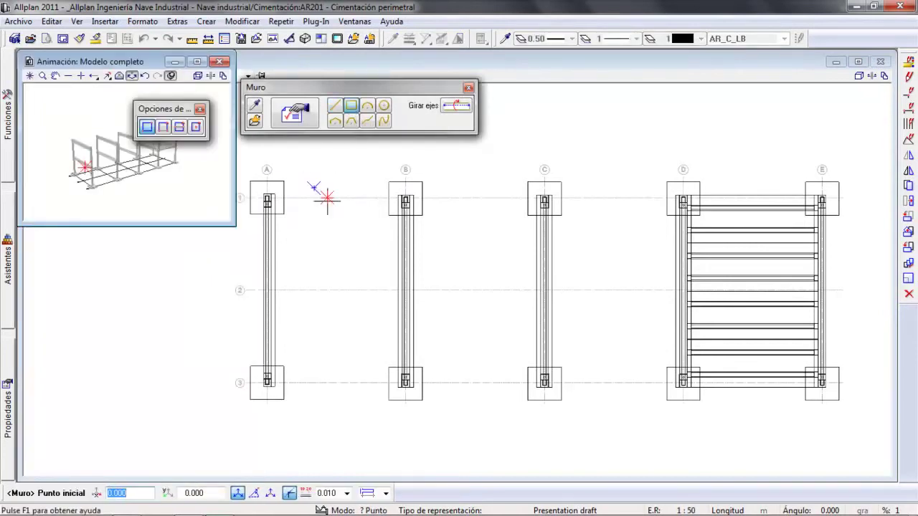
scroll(267, 385, up, 4)
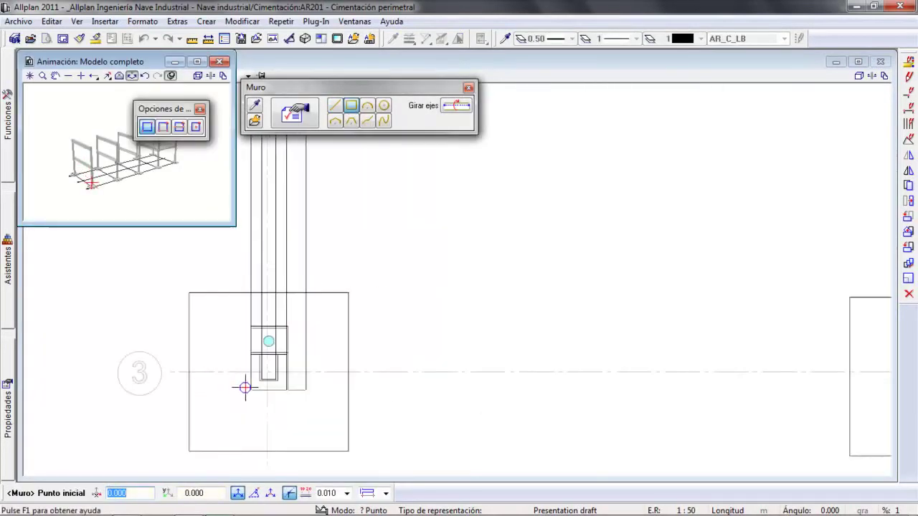
click(251, 390)
scroll(248, 380, down, 4)
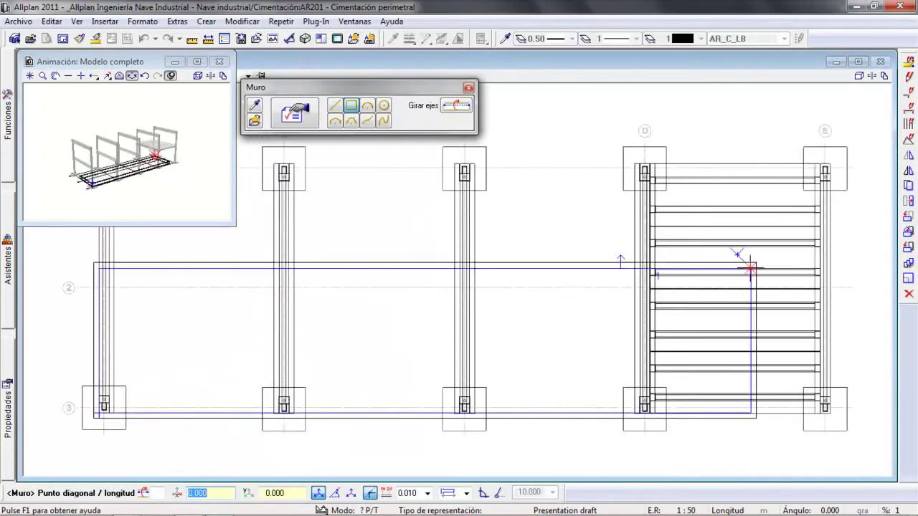
scroll(845, 195, up, 5)
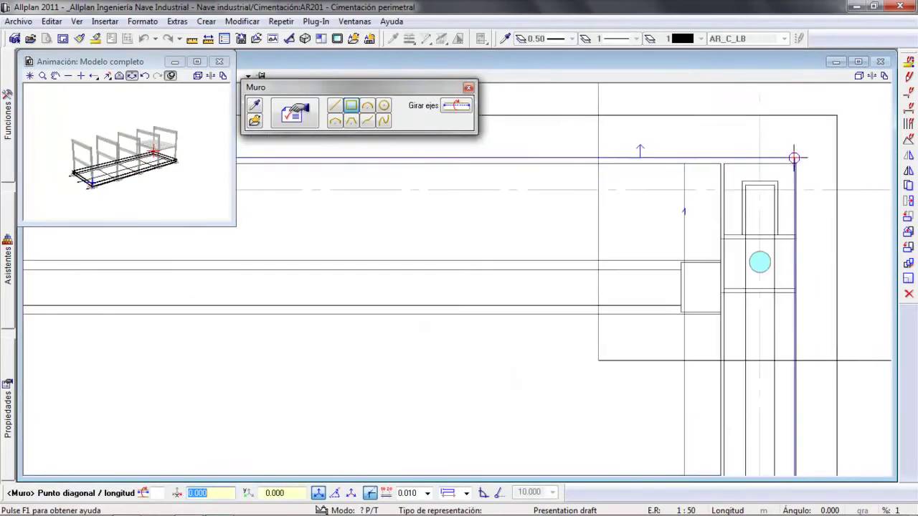
click(794, 163)
key(Escape)
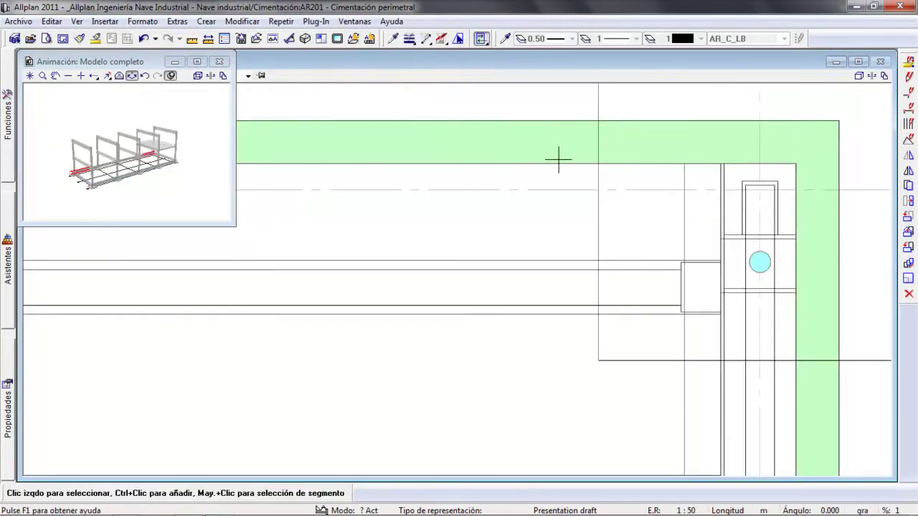
Create a rectangular Losa cimentación foundation slab between the perimeter wall's outer corners at A-3 and E-1.
mouse_move(127, 154)
mouse_down()
mouse_move(122, 190)
mouse_move(125, 148)
mouse_move(126, 169)
mouse_up()
scroll(123, 190, up, 3)
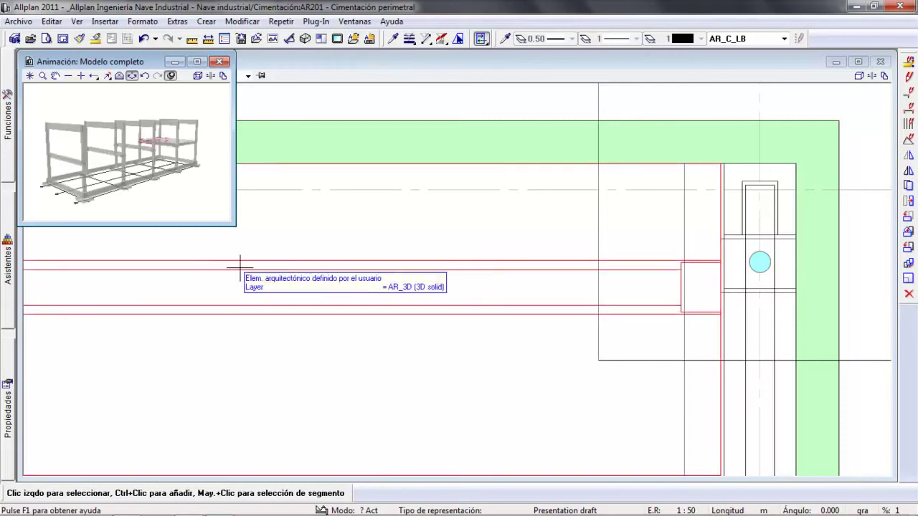
mouse_move(9, 276)
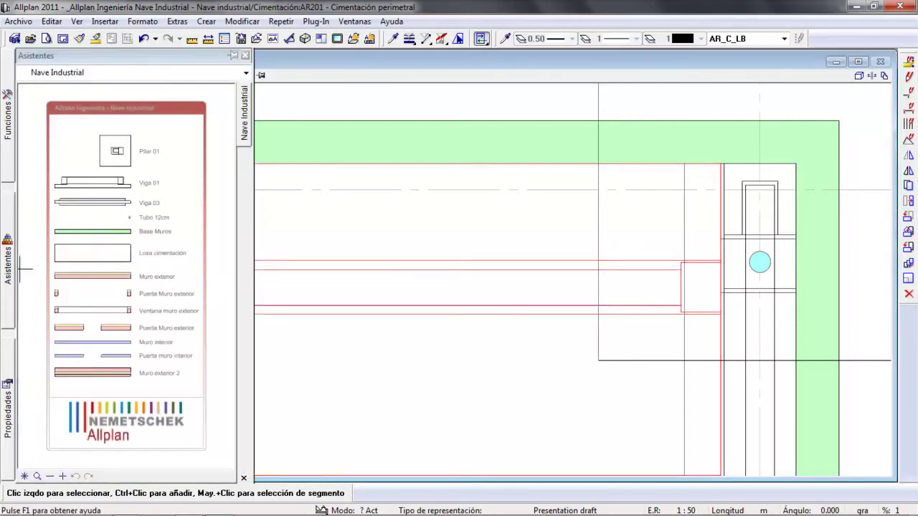
right_click(92, 254)
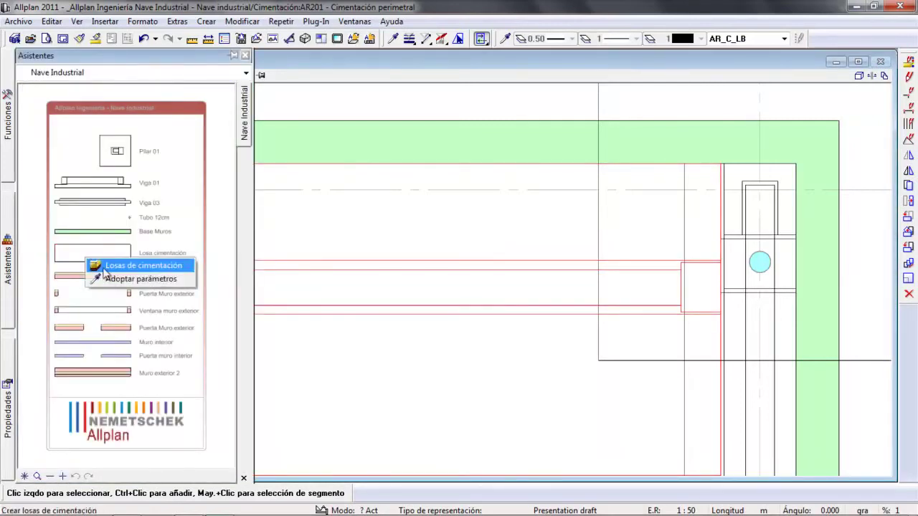
click(119, 277)
scroll(452, 316, down, 4)
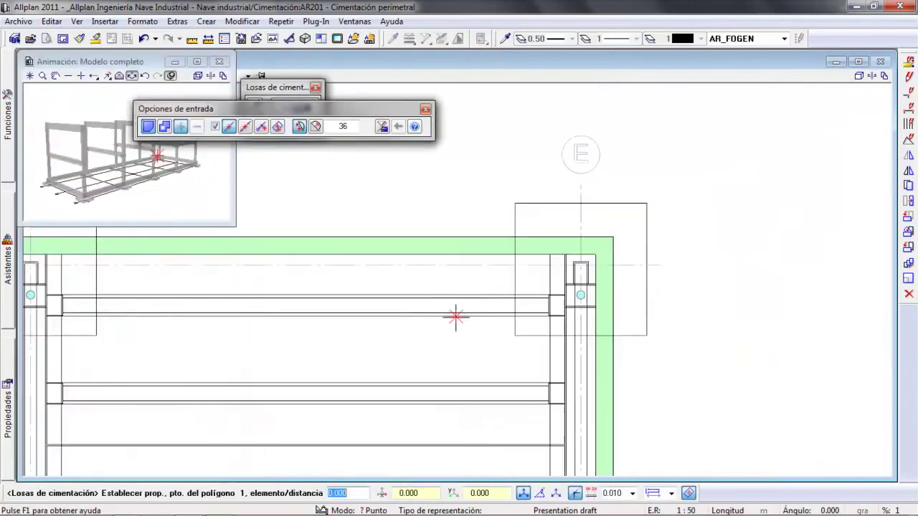
scroll(317, 349, down, 3)
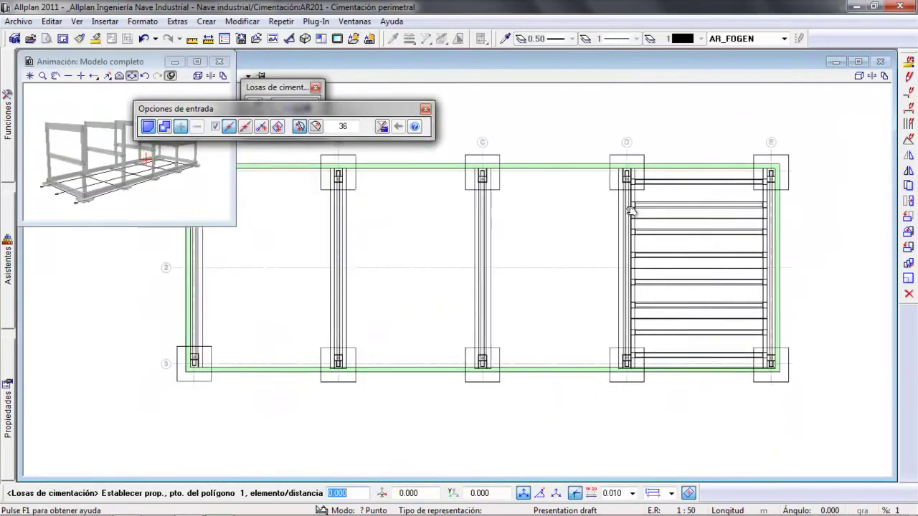
scroll(304, 308, up, 4)
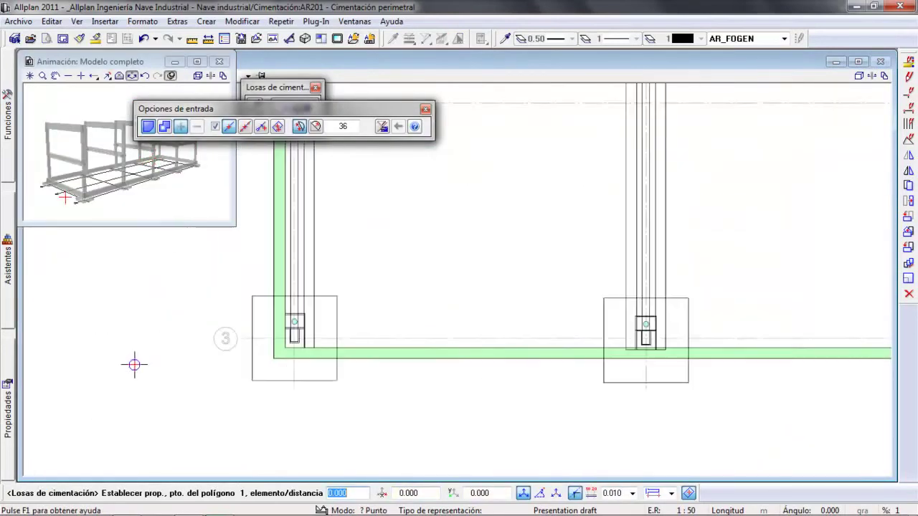
click(273, 359)
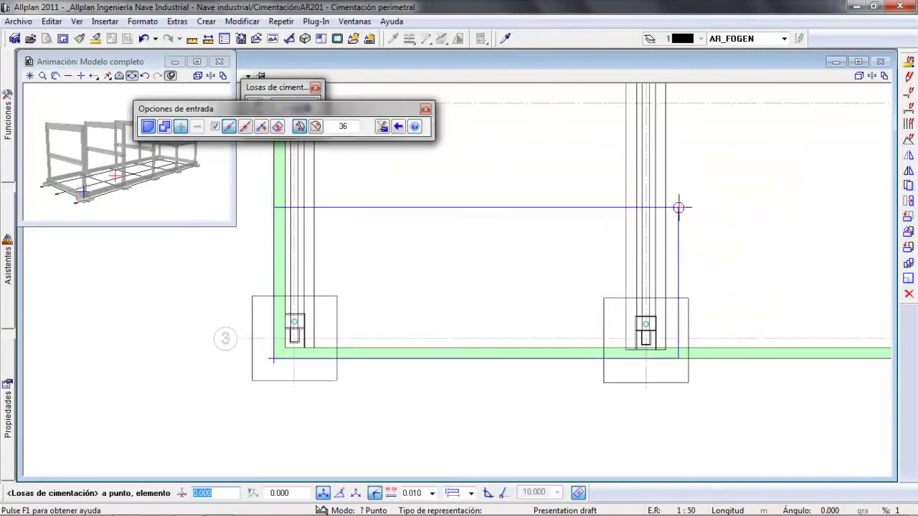
scroll(760, 158, down, 2)
middle_drag(772, 156, 470, 289)
scroll(690, 250, up, 4)
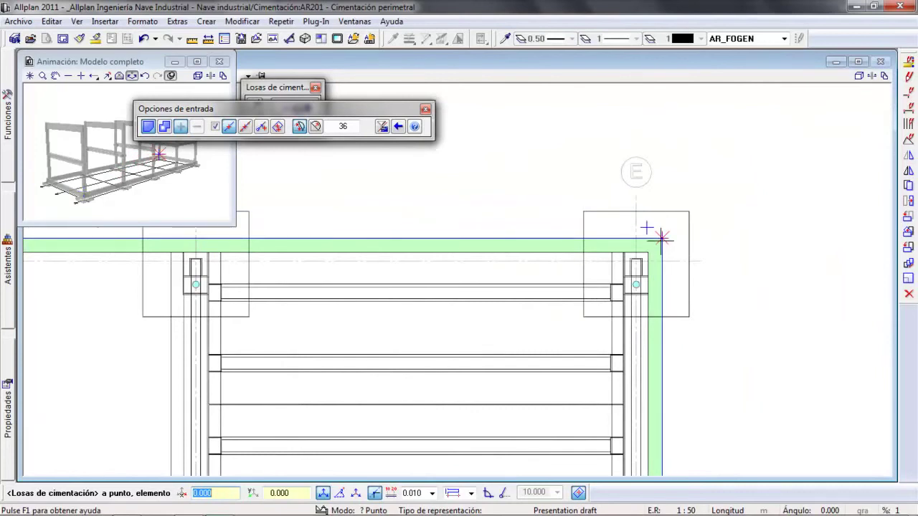
click(661, 238)
key(Escape)
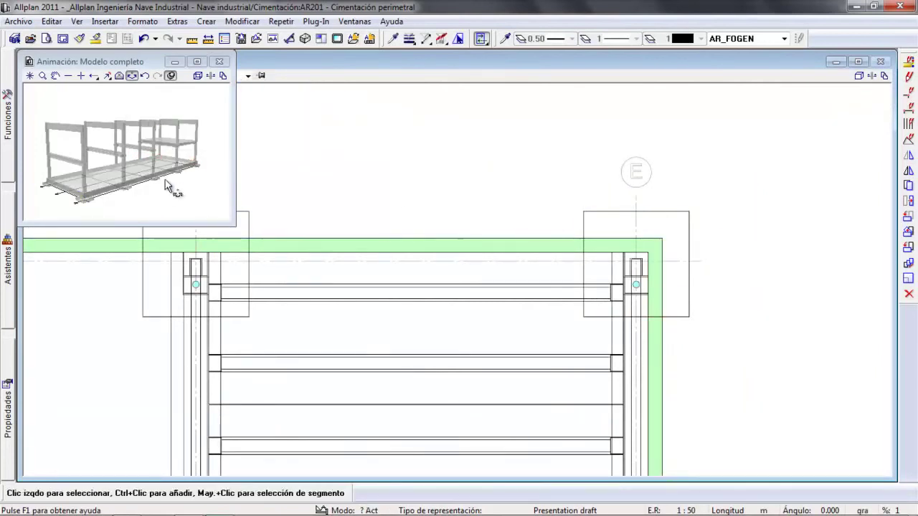
Make drawing file 212 Muros exteriores the active file.
drag(166, 186, 151, 179)
scroll(127, 158, up, 3)
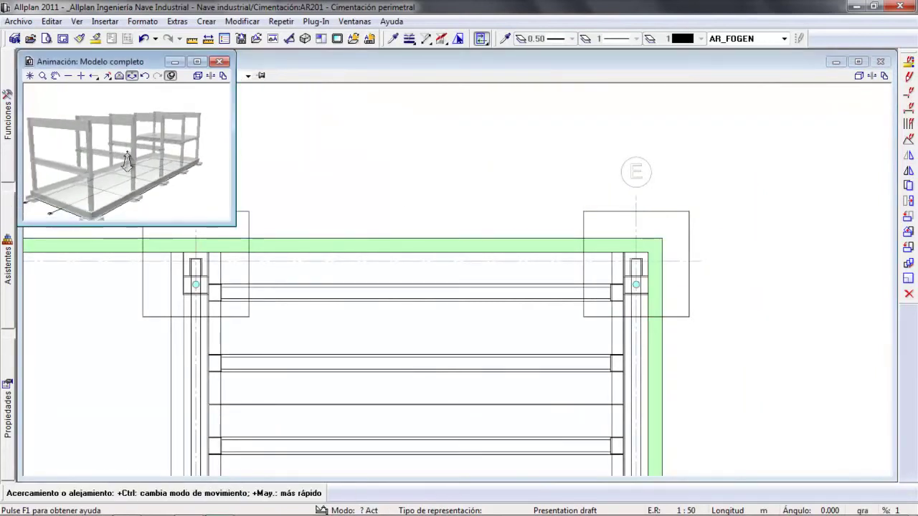
click(320, 318)
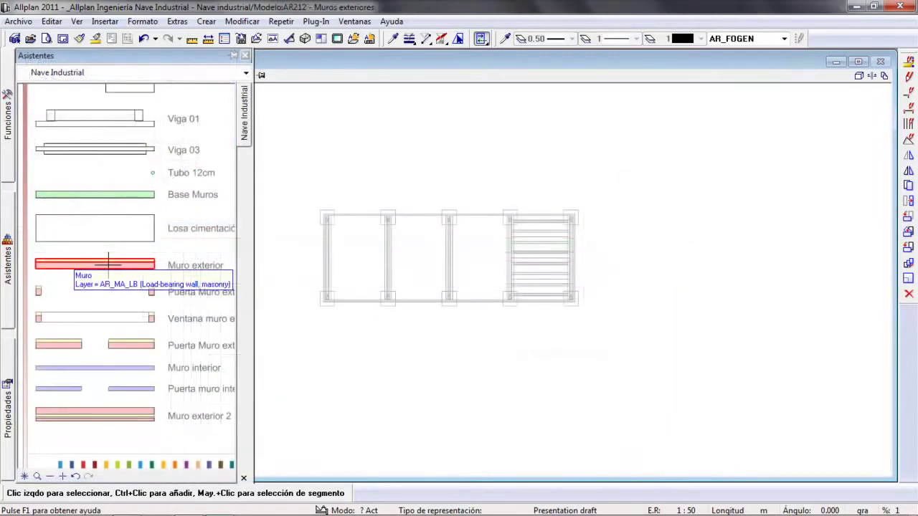
Draw a rectangular Muro exterior wall around the building, from the perimeter foundation's outer corner at A-3 to the one at E-1.
double_click(108, 264)
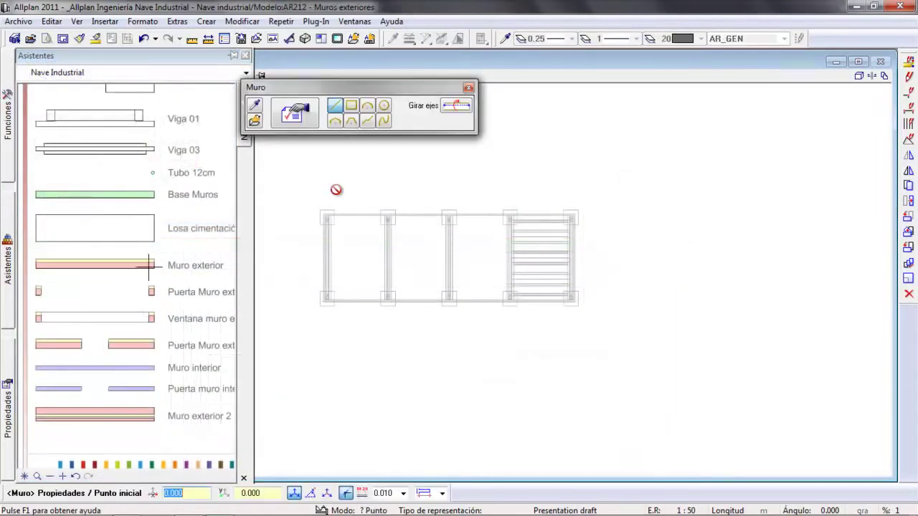
scroll(323, 313, up, 3)
scroll(322, 314, up, 2)
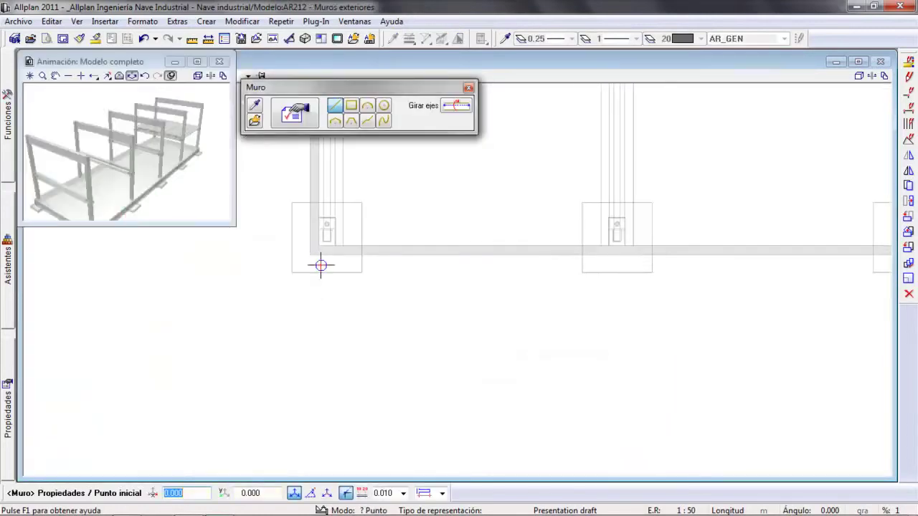
scroll(310, 332, up, 2)
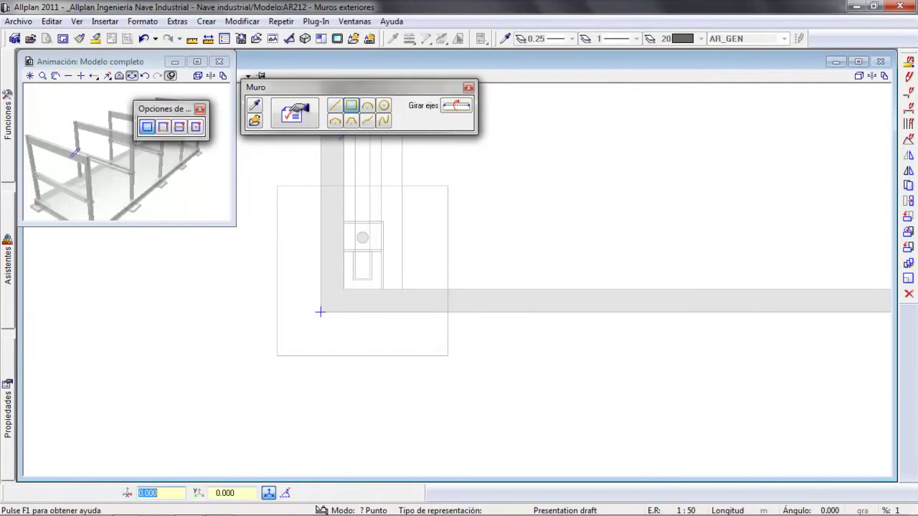
click(320, 312)
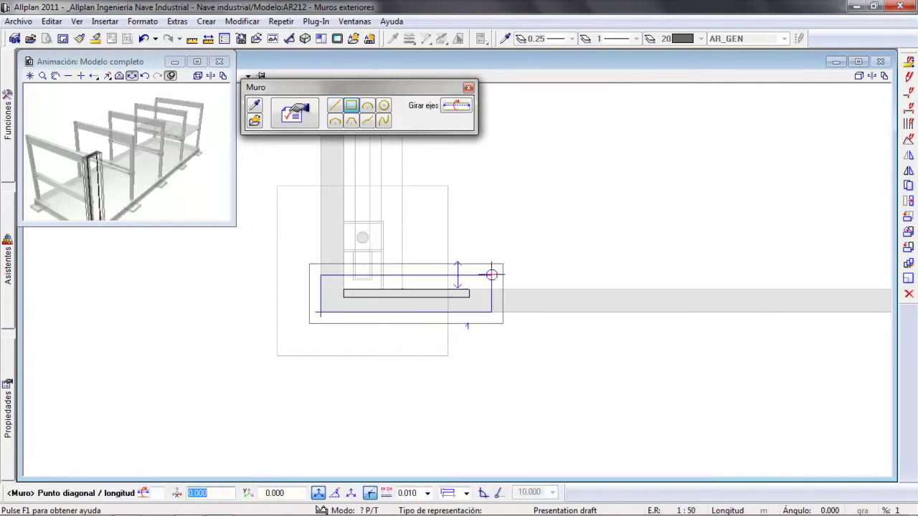
scroll(491, 274, down, 3)
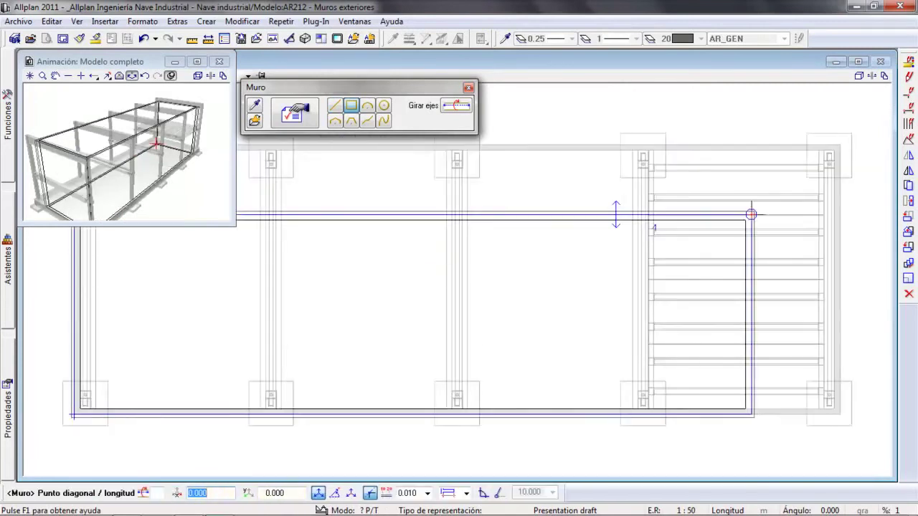
click(830, 137)
key(Escape)
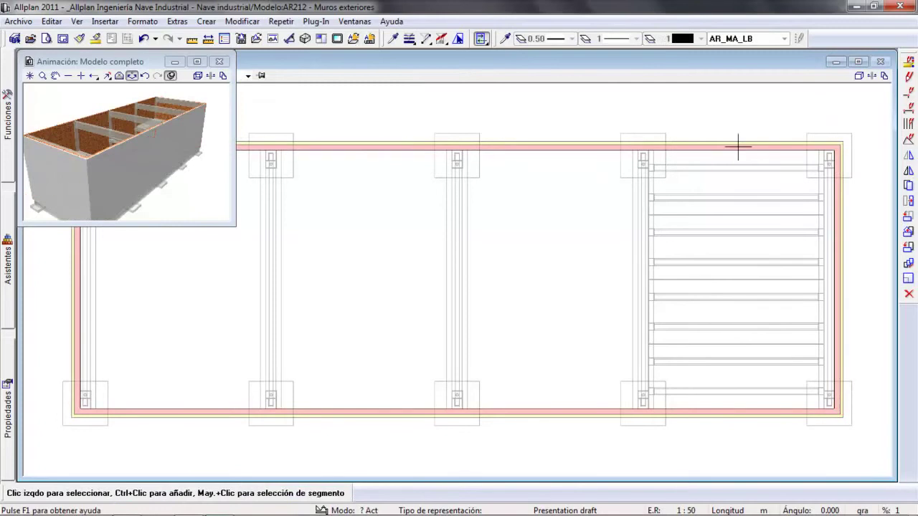
Insert a 4 m wide Puerta Muro exterior opening, anchored at its centre, midway between the first two footings in the axis 1 exterior wall.
click(500, 410)
scroll(365, 323, up, 3)
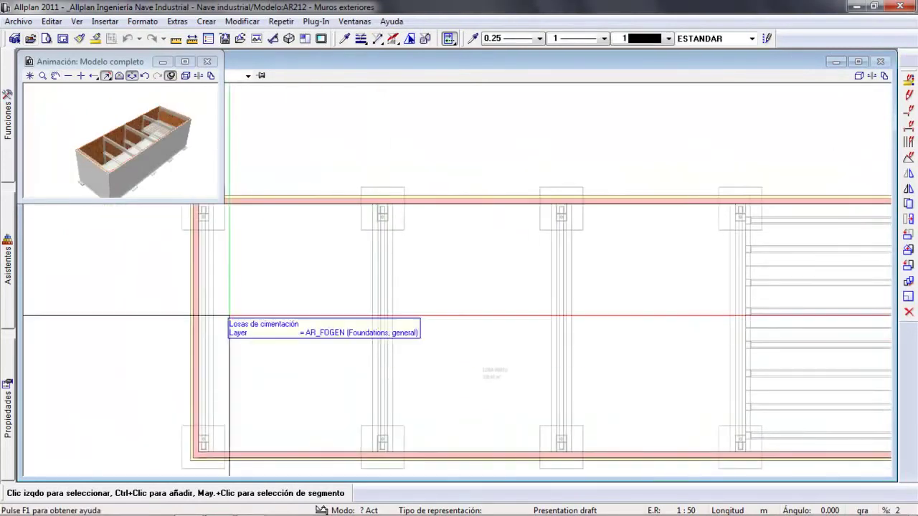
mouse_move(8, 262)
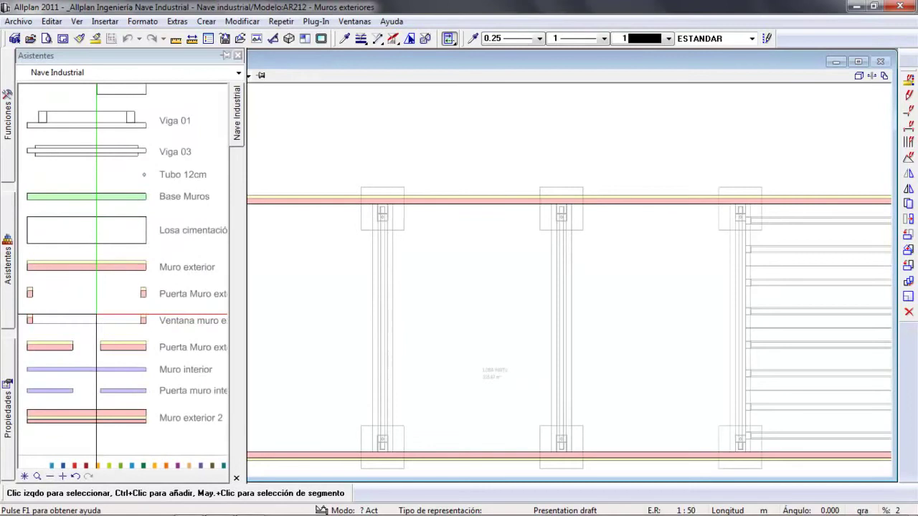
scroll(97, 314, down, 2)
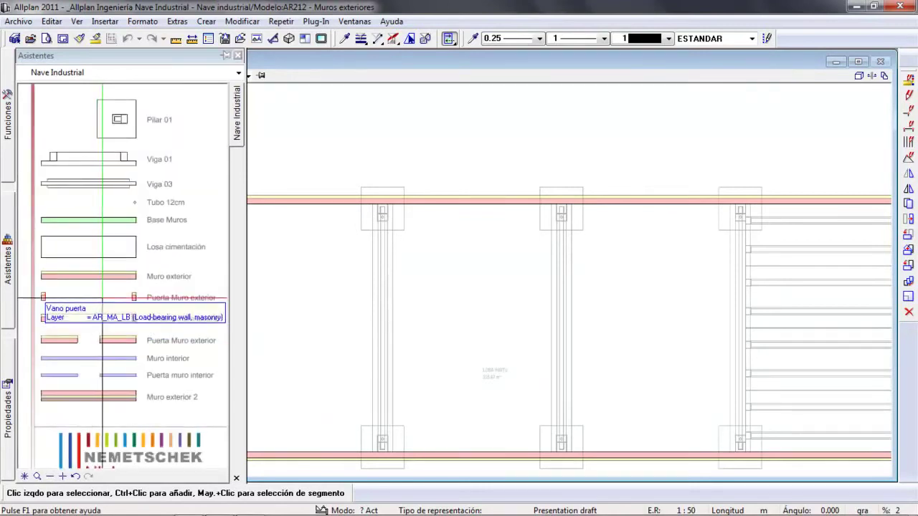
double_click(99, 297)
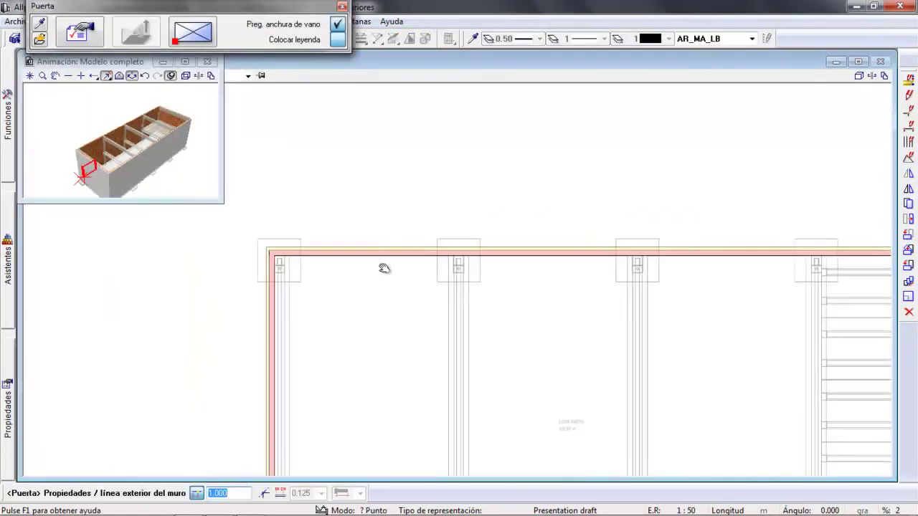
scroll(398, 272, up, 2)
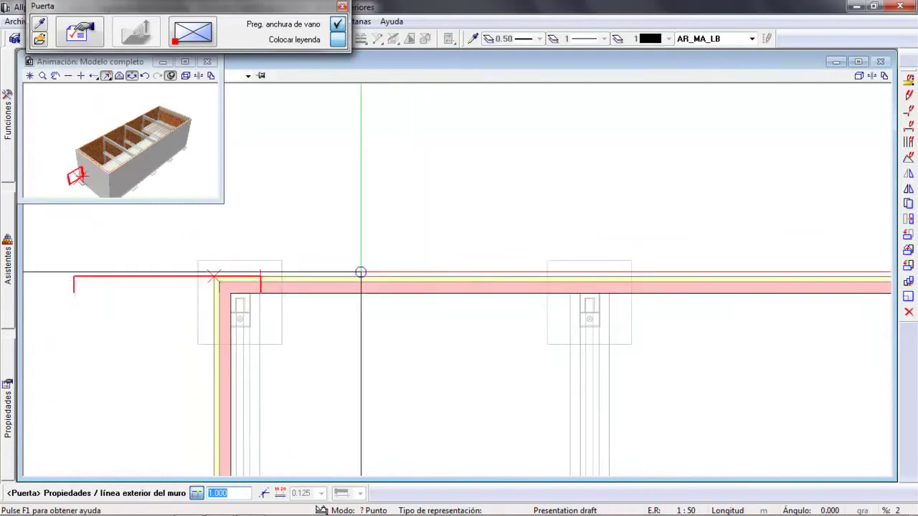
click(196, 43)
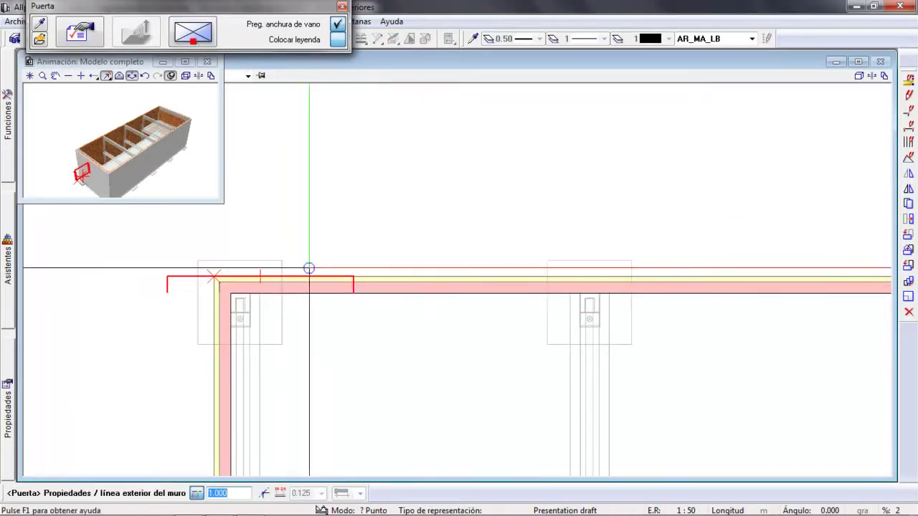
right_click(282, 263)
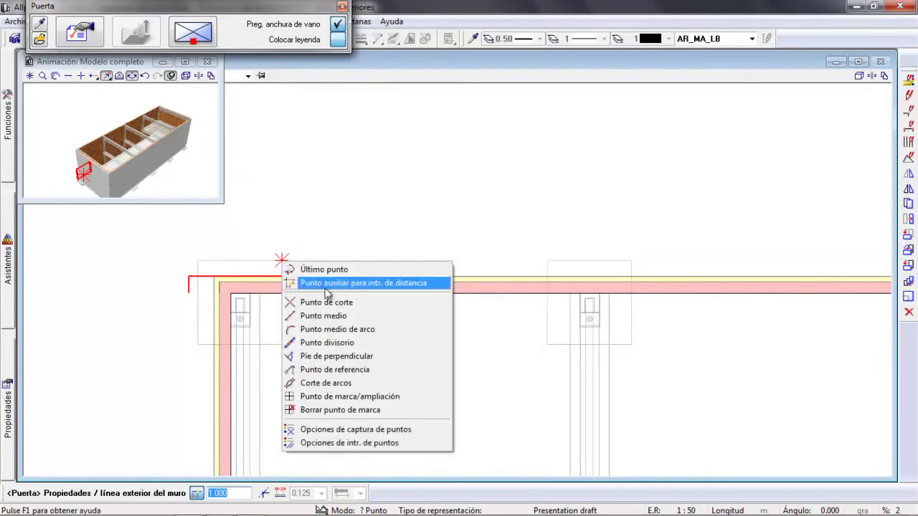
click(334, 315)
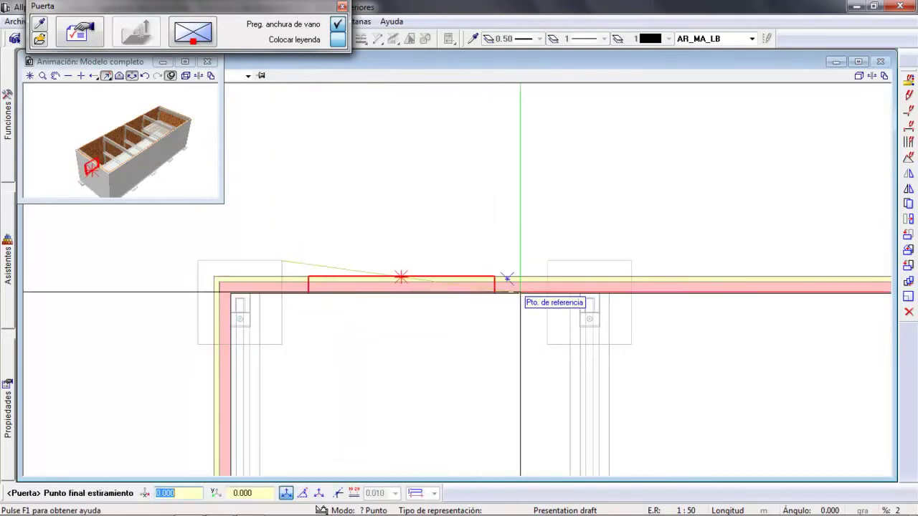
click(535, 246)
key(Return)
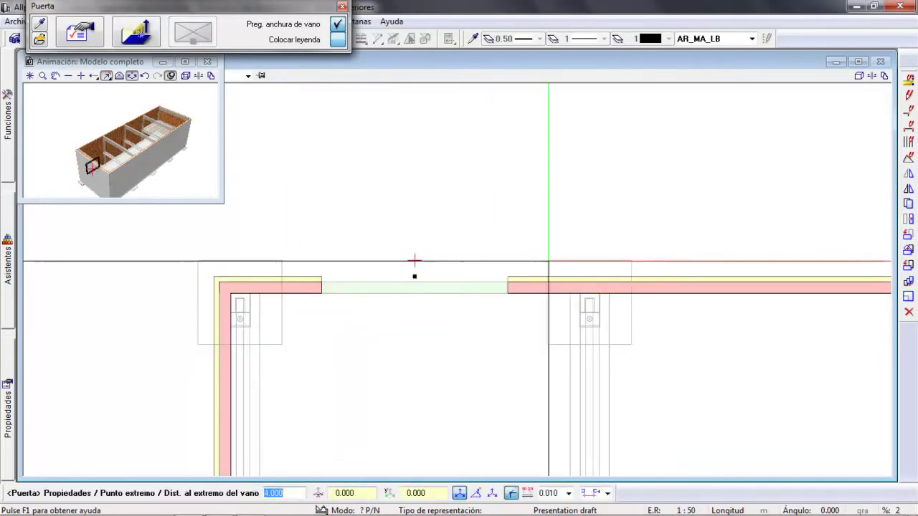
key(Return)
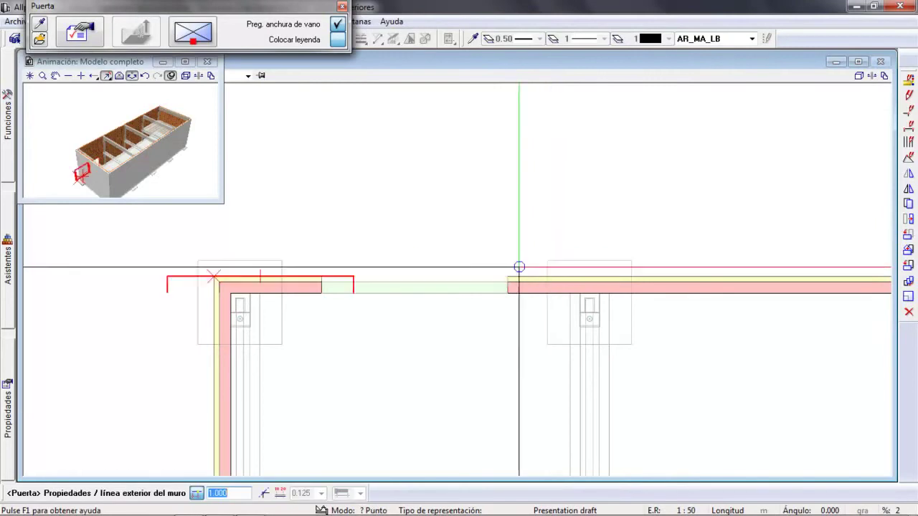
middle_drag(579, 311, 441, 328)
key(Escape)
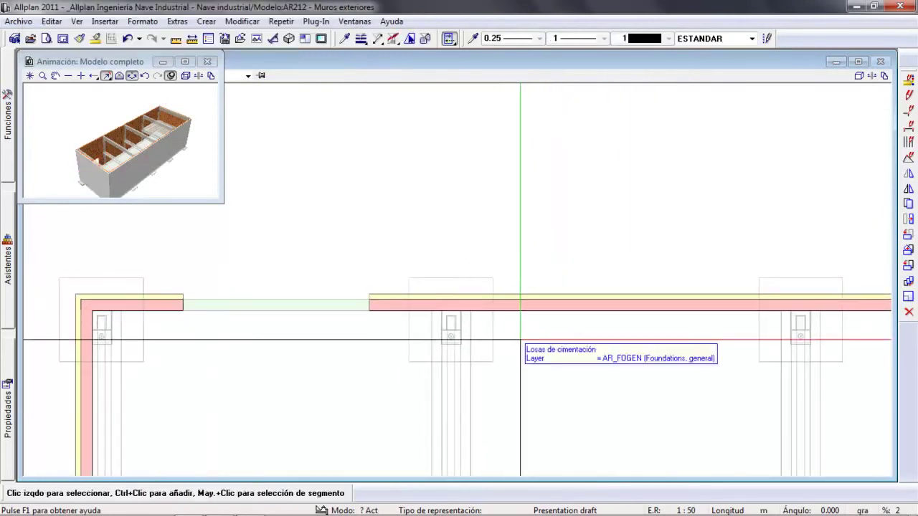
drag(139, 180, 187, 124)
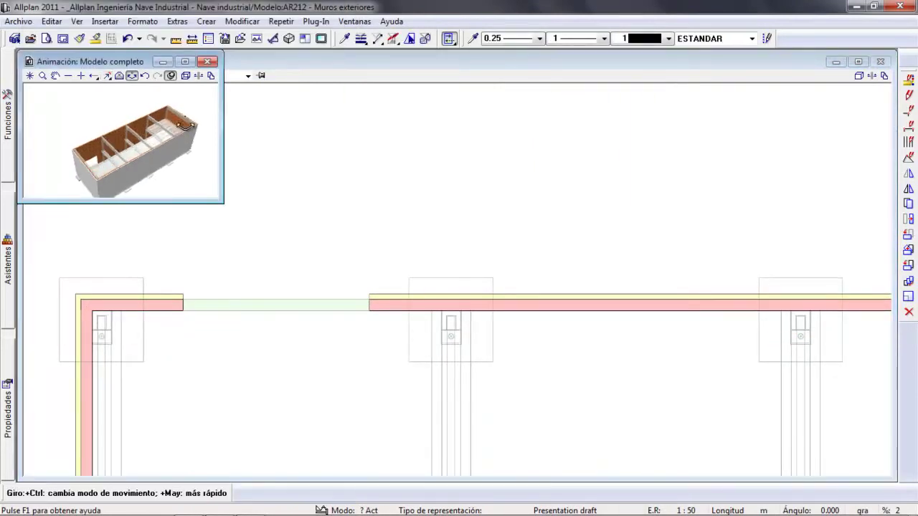
middle_drag(185, 147, 150, 119)
right_drag(150, 119, 147, 22)
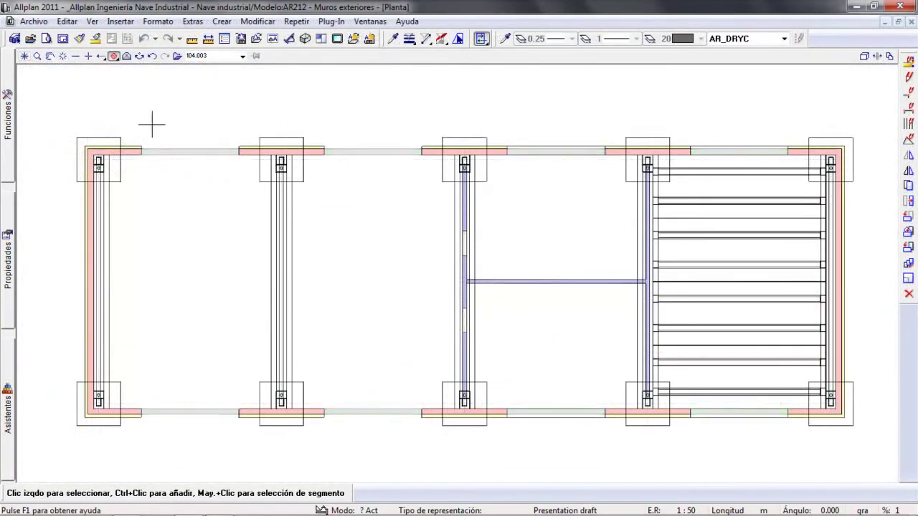
Generate the Muros, Sup y Volumen. Gráficos. listing from Estructura no acabada in the Listados Nave industrial derivations.
click(30, 39)
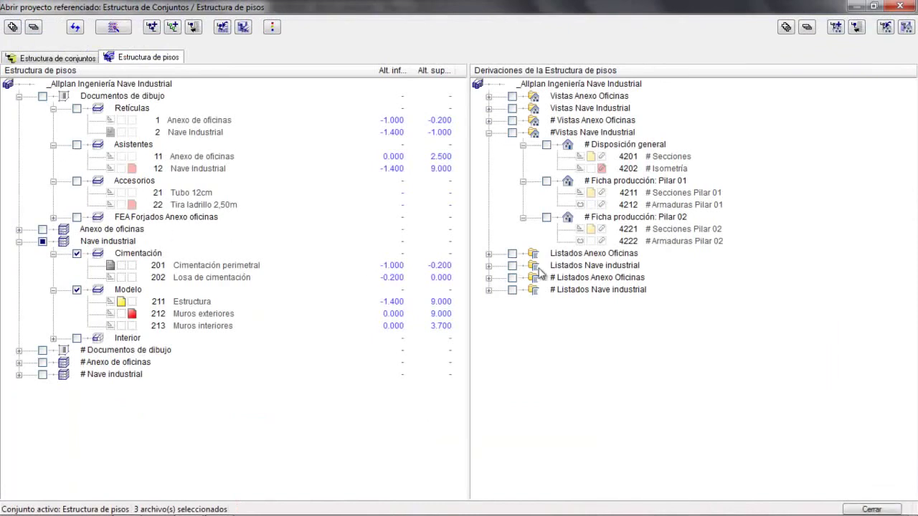
click(488, 265)
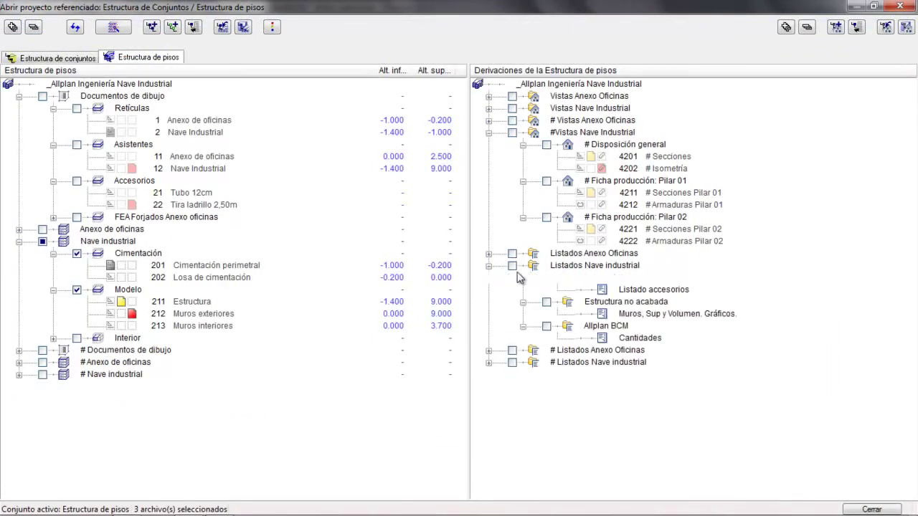
right_click(625, 316)
click(640, 370)
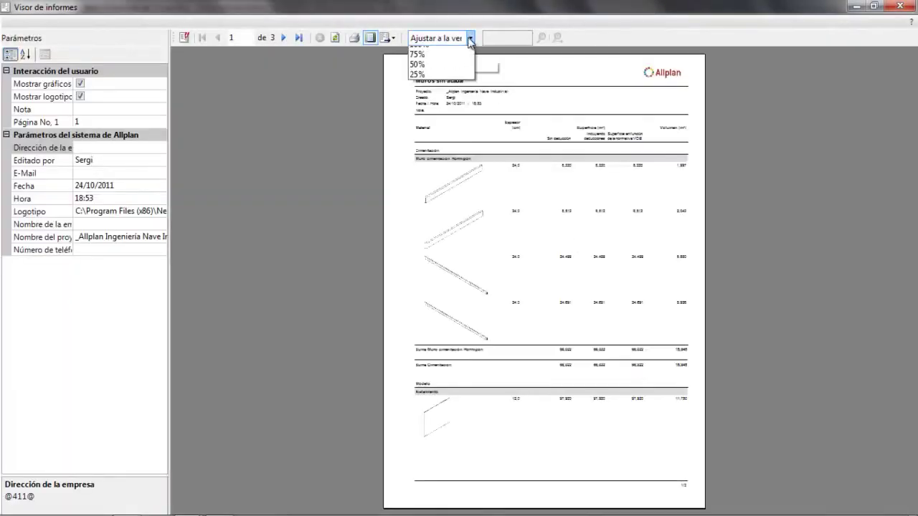
Examine the wall thicknesses, surfaces and volumes by material on all report pages at 100% zoom, and close the report.
click(455, 103)
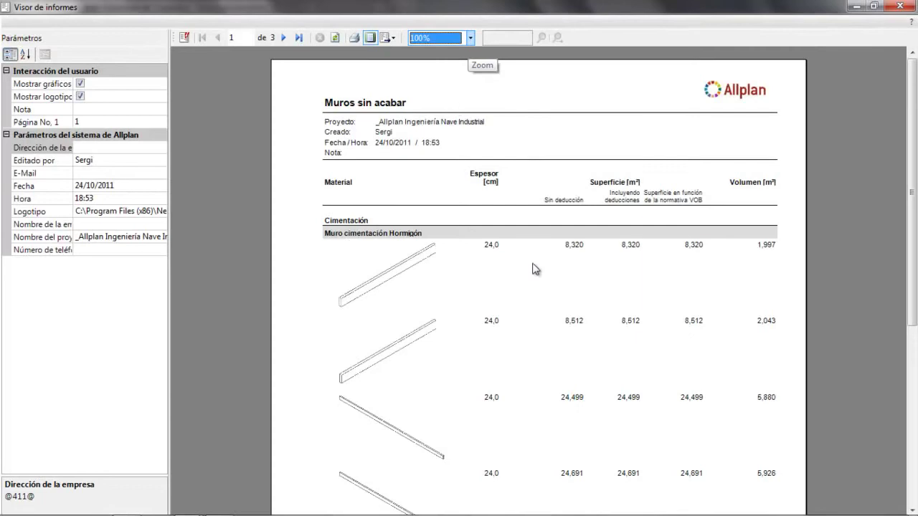
scroll(537, 273, down, 5)
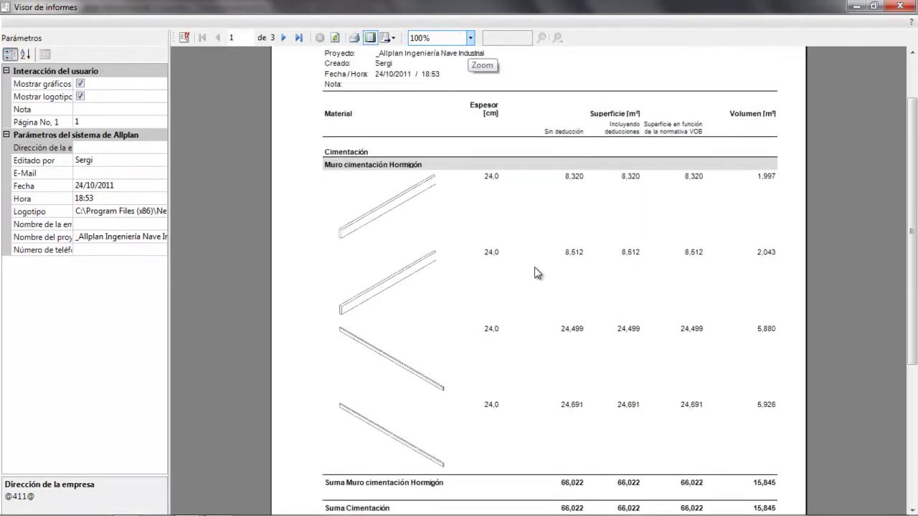
scroll(534, 266, down, 5)
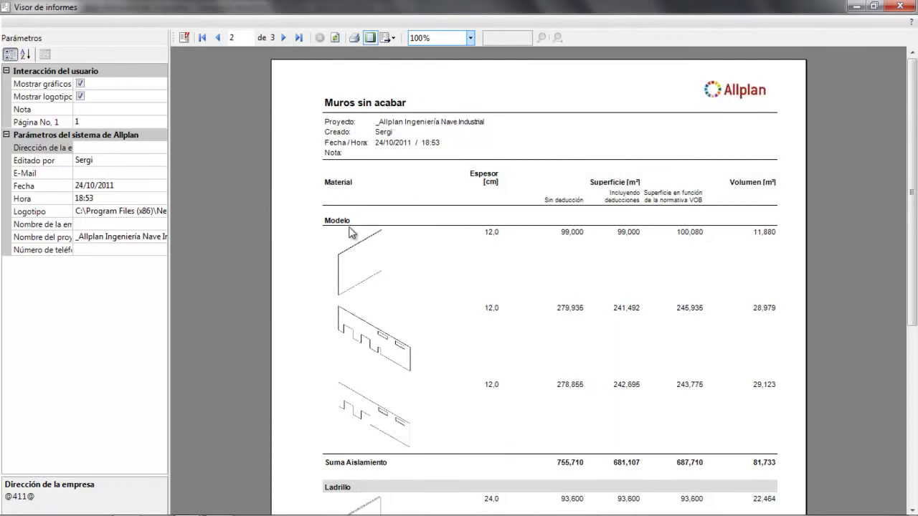
scroll(519, 281, down, 5)
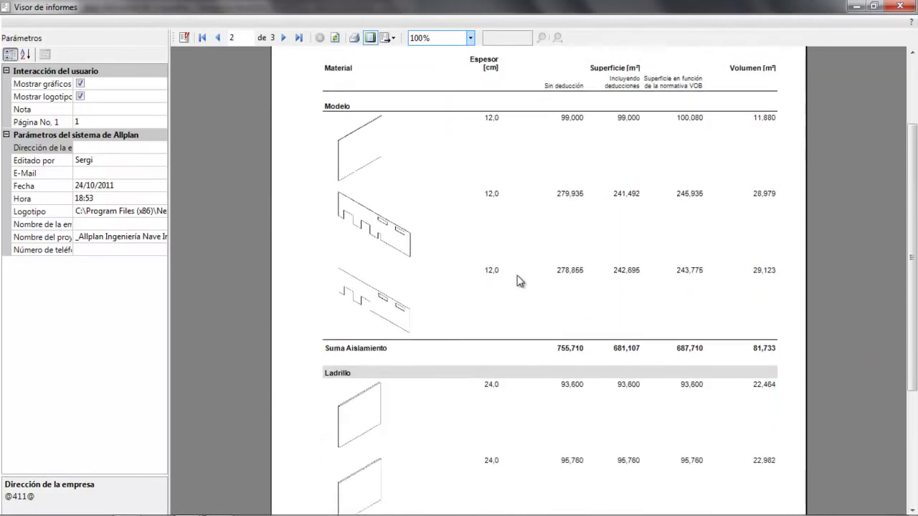
scroll(520, 281, down, 8)
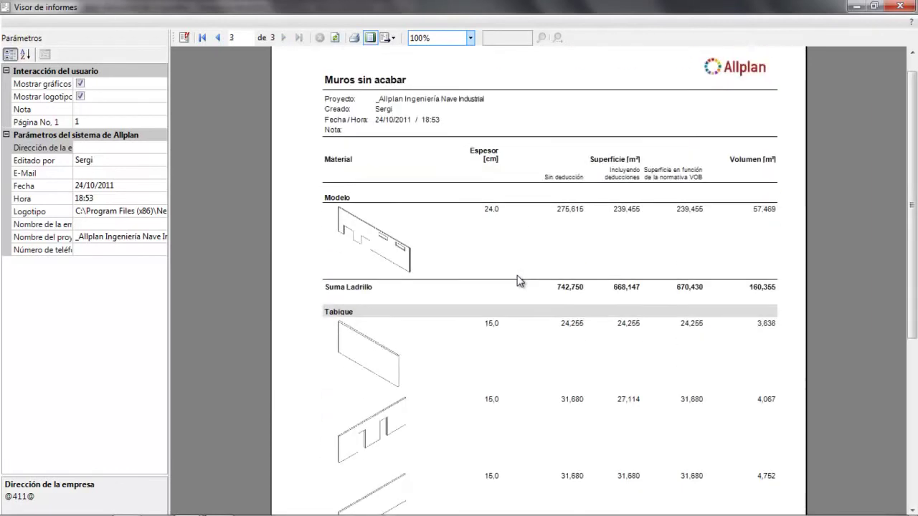
scroll(508, 280, down, 2)
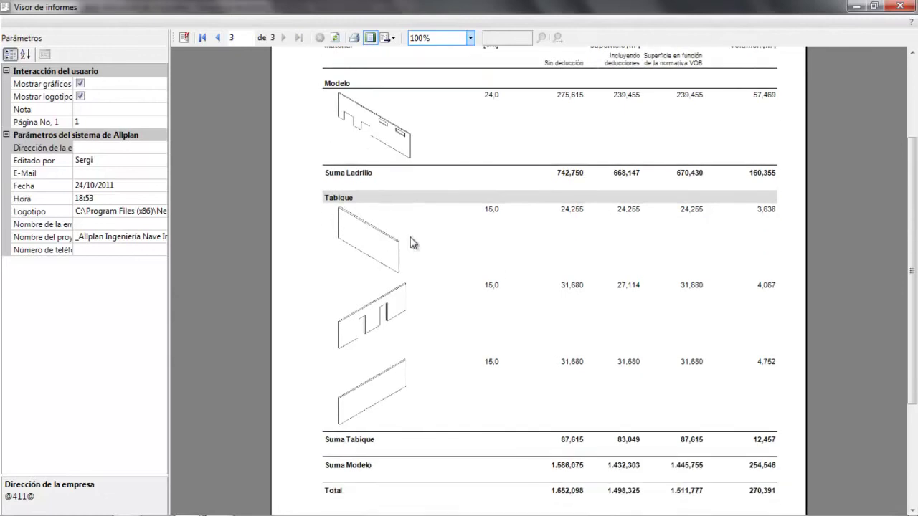
scroll(459, 230, down, 2)
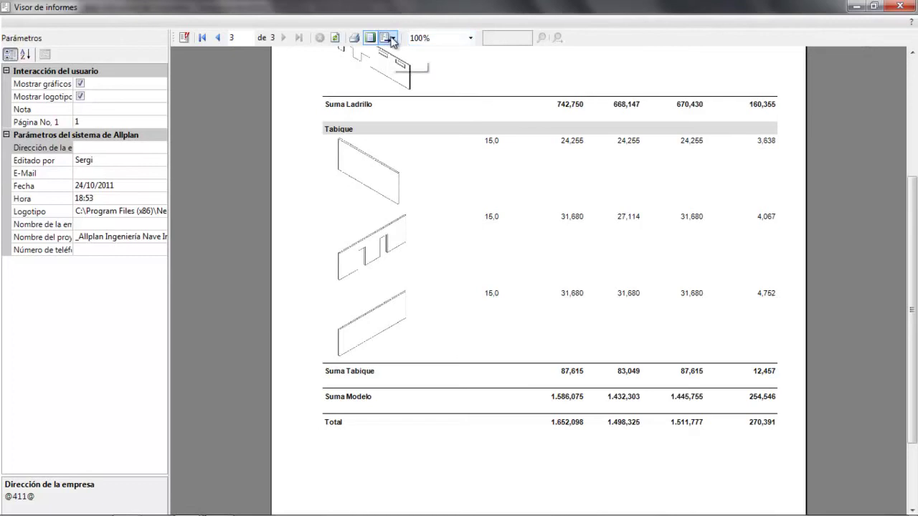
click(893, 9)
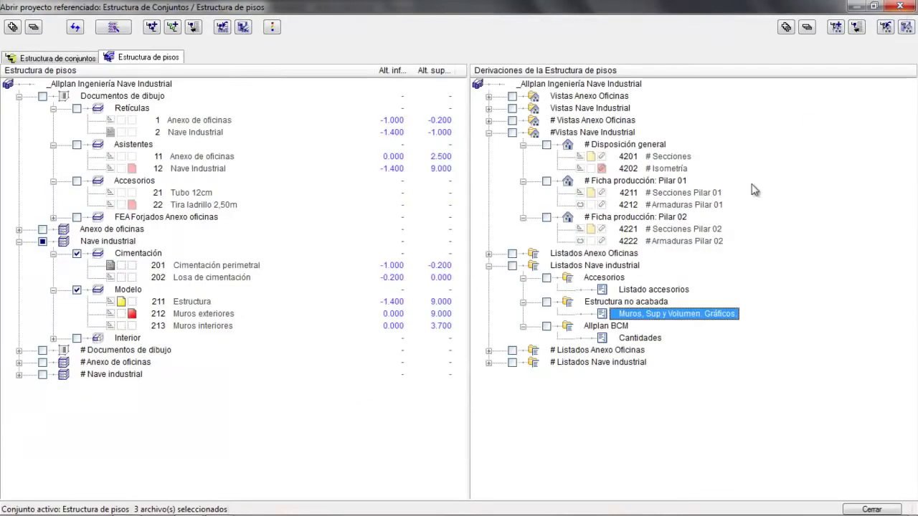
Generate the Cantidades listing under Allplan BCM and read through its element materials and quantities at 100% zoom.
right_click(635, 343)
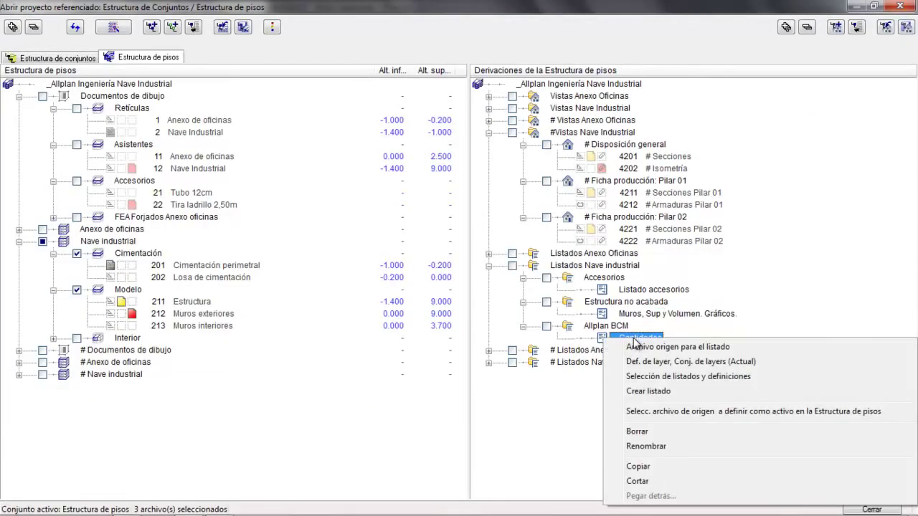
click(640, 393)
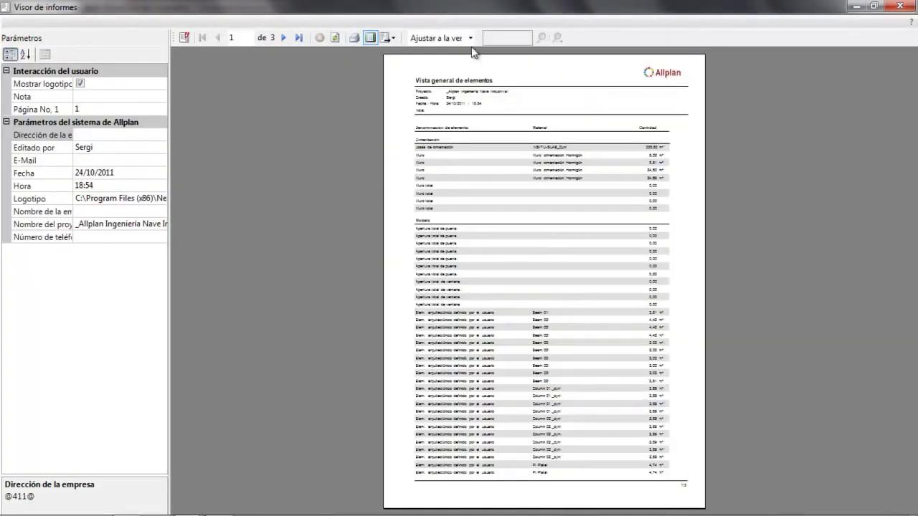
click(471, 38)
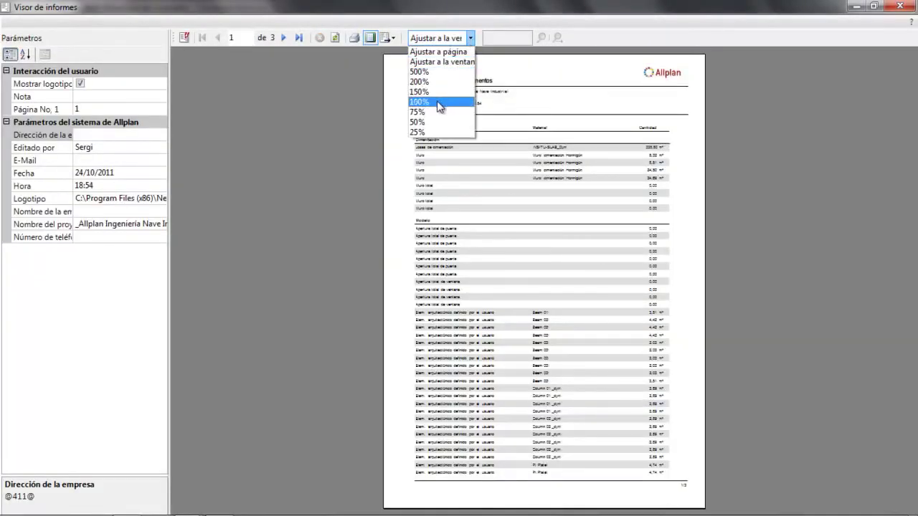
click(439, 105)
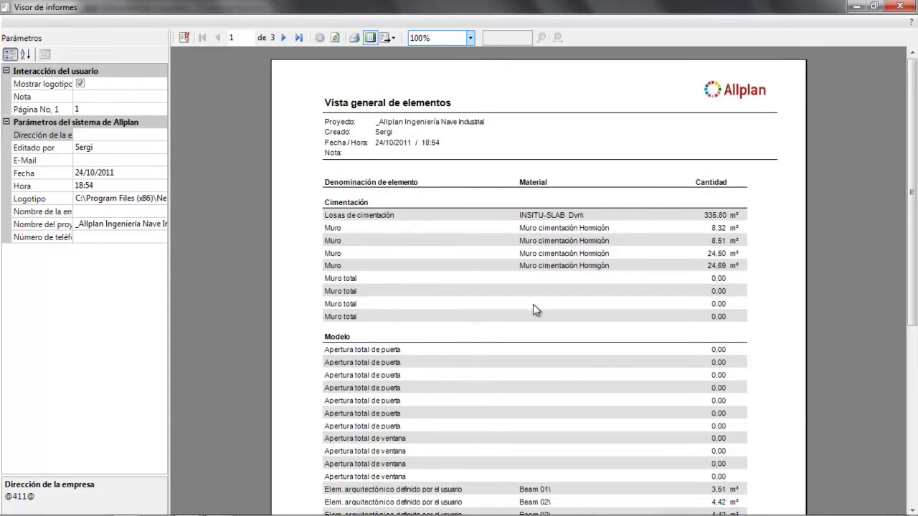
scroll(533, 304, down, 6)
scroll(533, 308, down, 3)
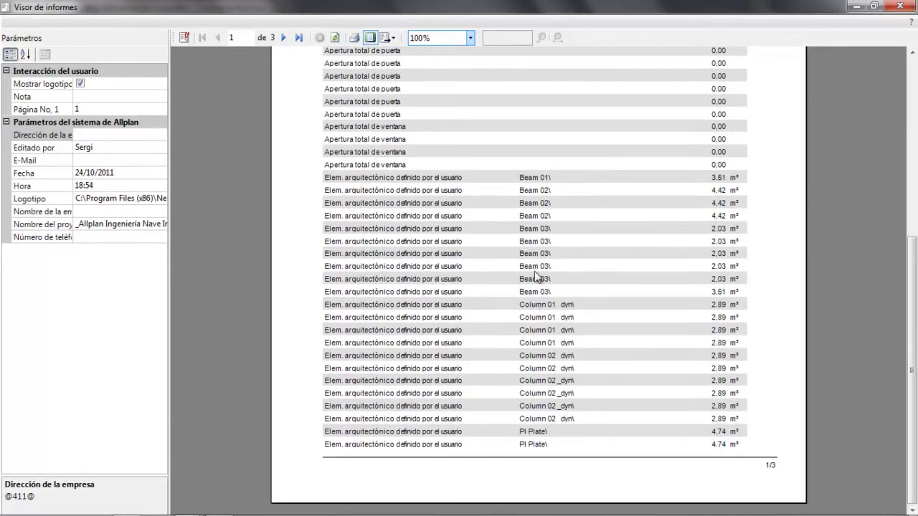
Review the beam, column and plate volumes in the Cantidades listing, check its export formats, and close the report and project structure.
scroll(545, 309, up, 10)
scroll(546, 308, down, 10)
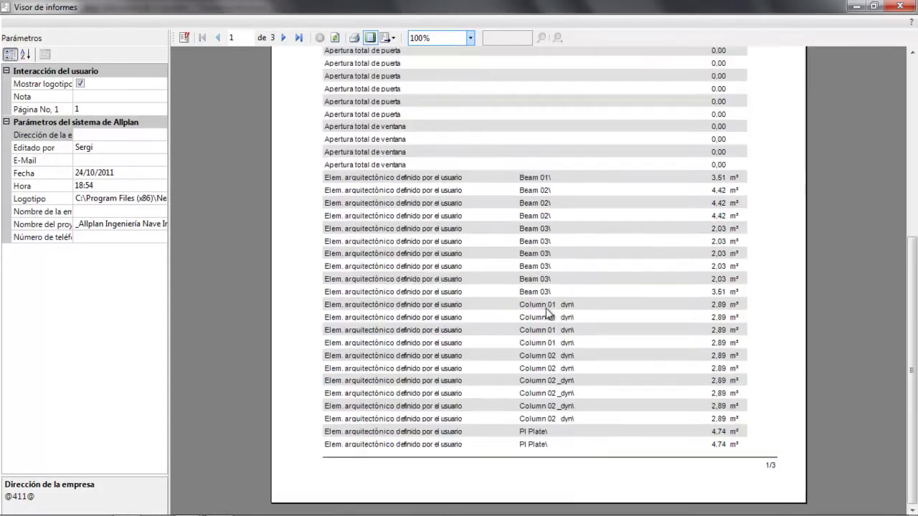
click(387, 38)
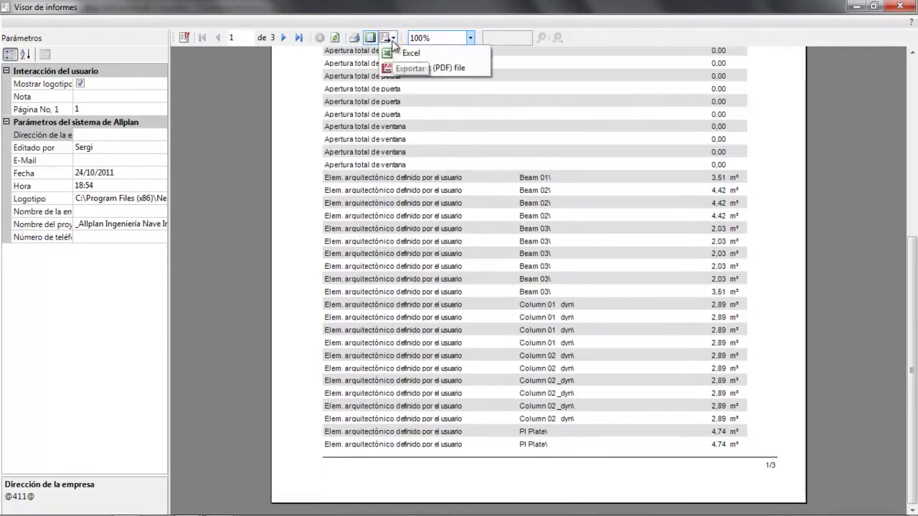
click(412, 55)
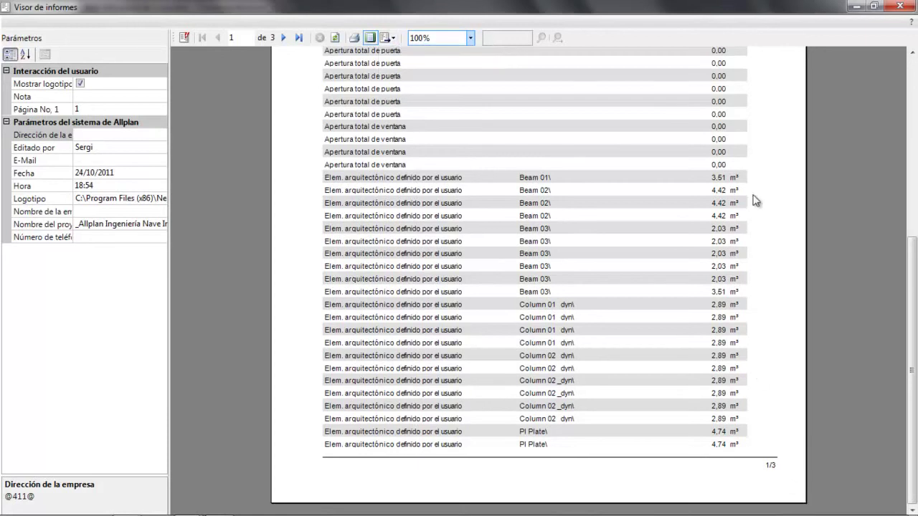
click(900, 7)
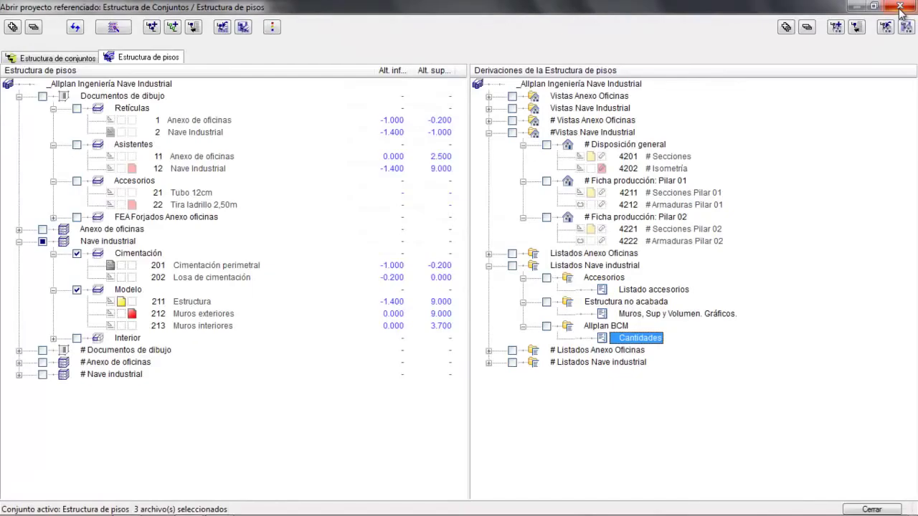
click(864, 506)
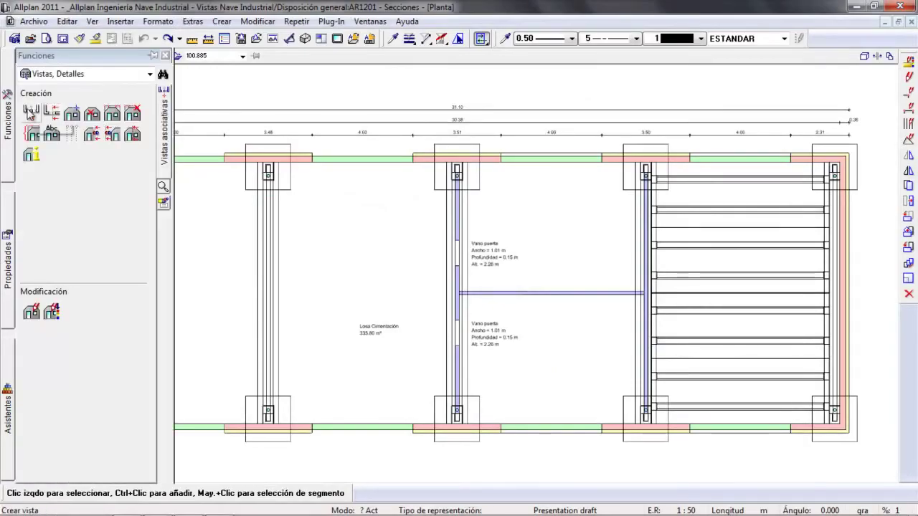
Define a longitudinal section along the full length of the plan, just inside the upper footings, looking towards the upper exterior wall.
click(49, 115)
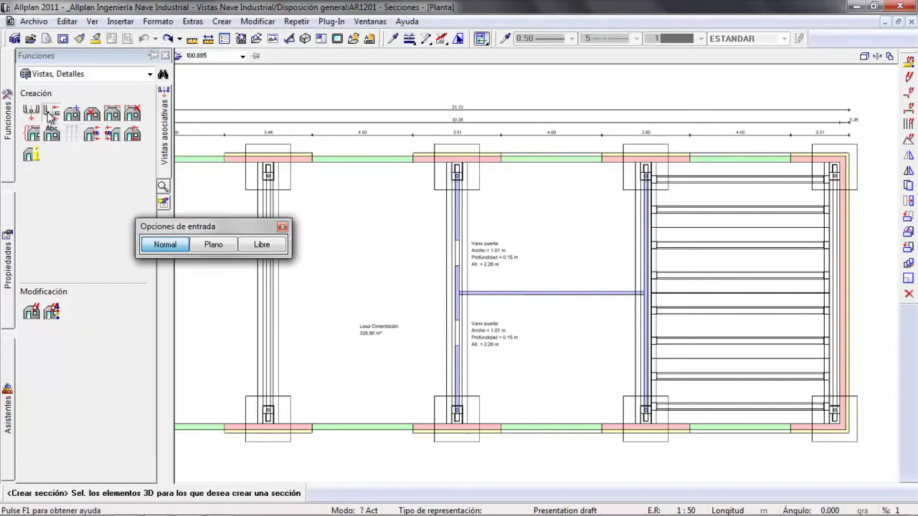
mouse_move(871, 203)
mouse_down()
mouse_move(738, 174)
mouse_move(45, 112)
mouse_move(45, 104)
mouse_up()
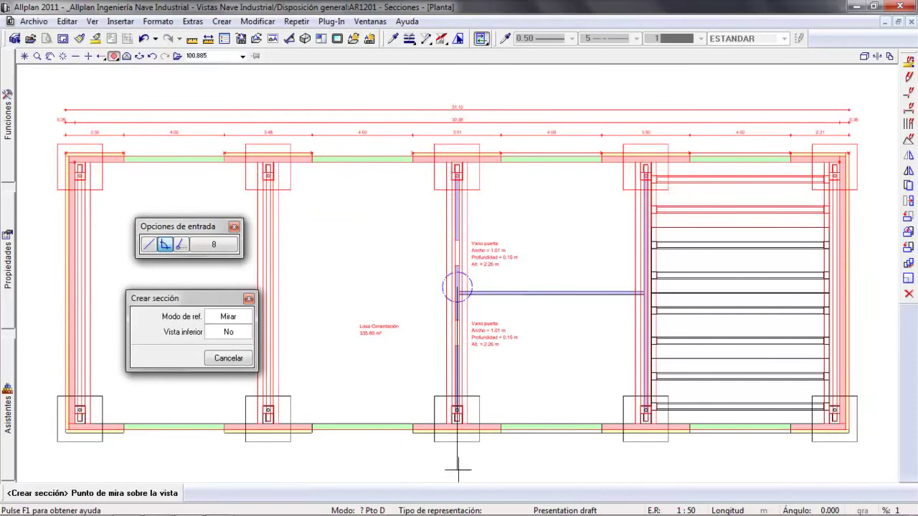
click(457, 287)
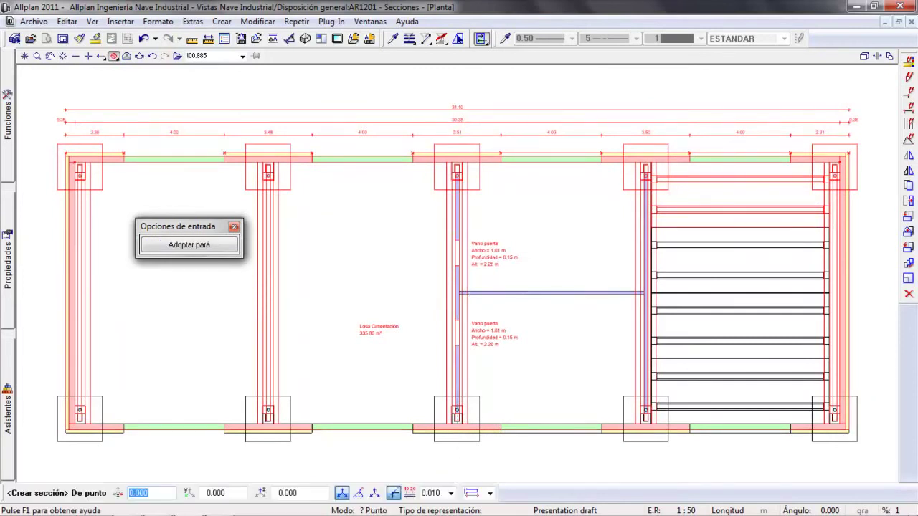
click(35, 211)
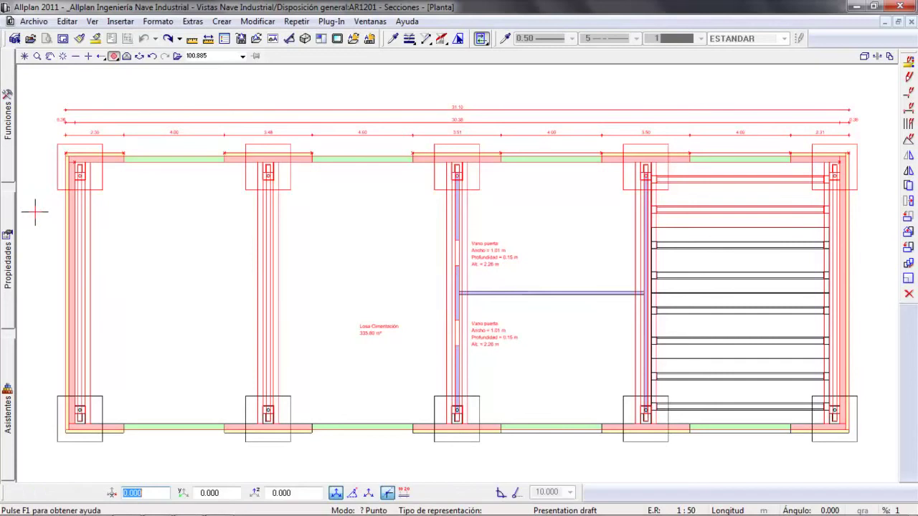
click(879, 96)
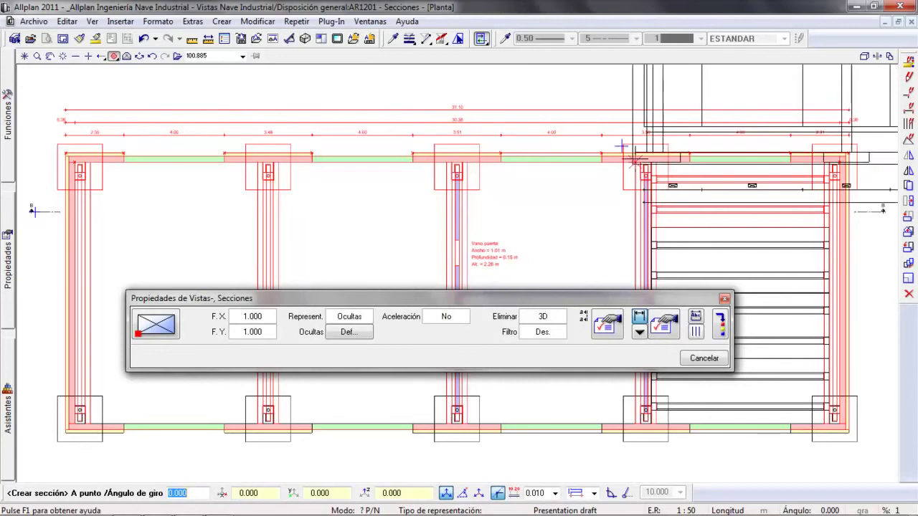
Review the surface element options in the section view's hidden-line definition and leave the dialog without changes.
click(348, 332)
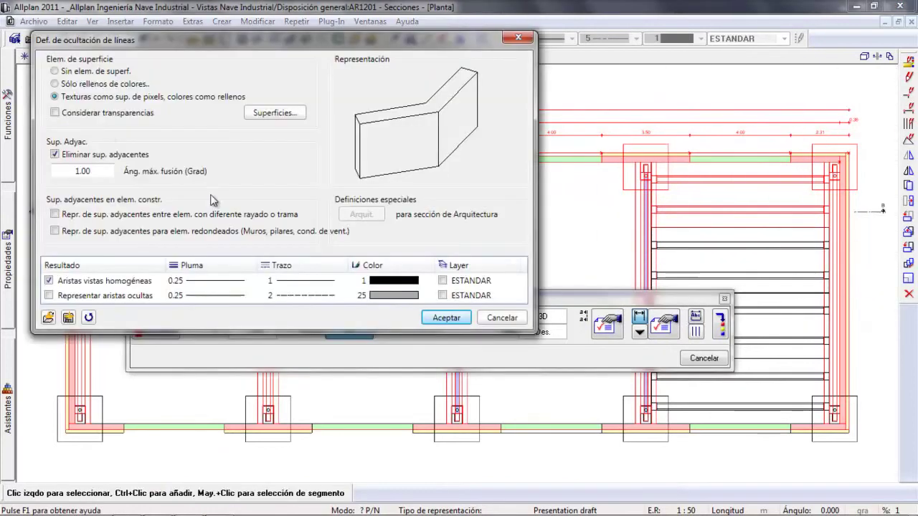
click(55, 72)
click(55, 84)
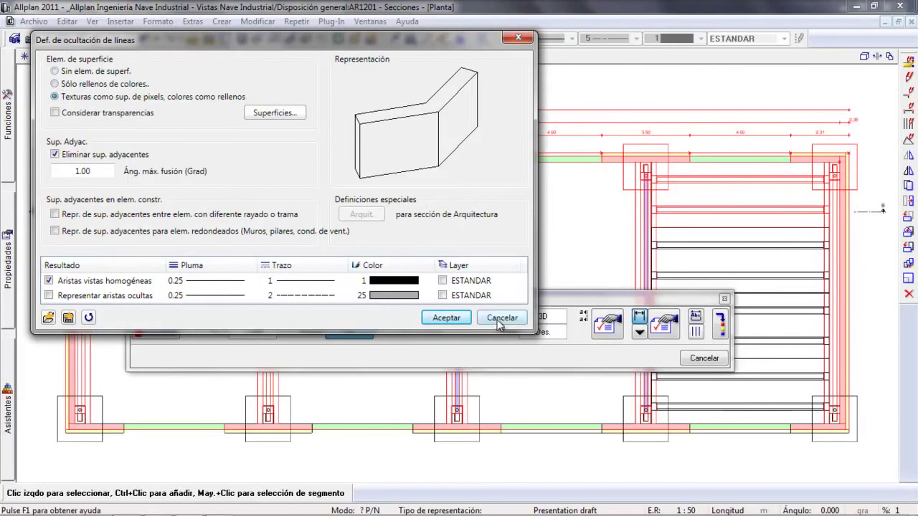
click(482, 322)
Set the section denomination to A in the section's representation settings.
click(663, 324)
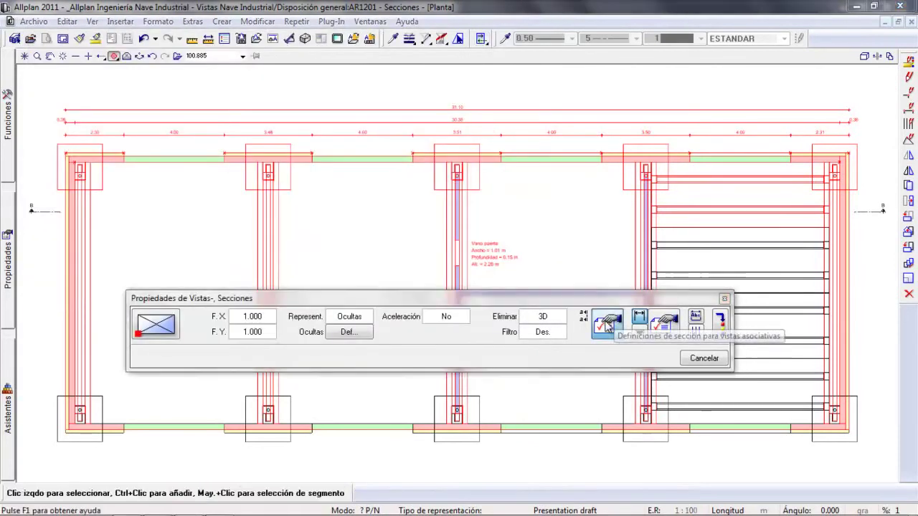
drag(280, 443, 255, 443)
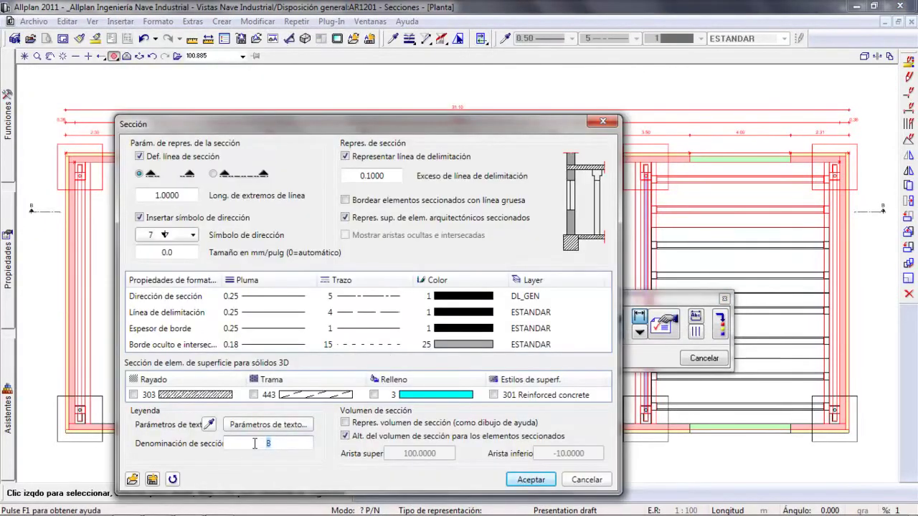
text(A)
click(531, 479)
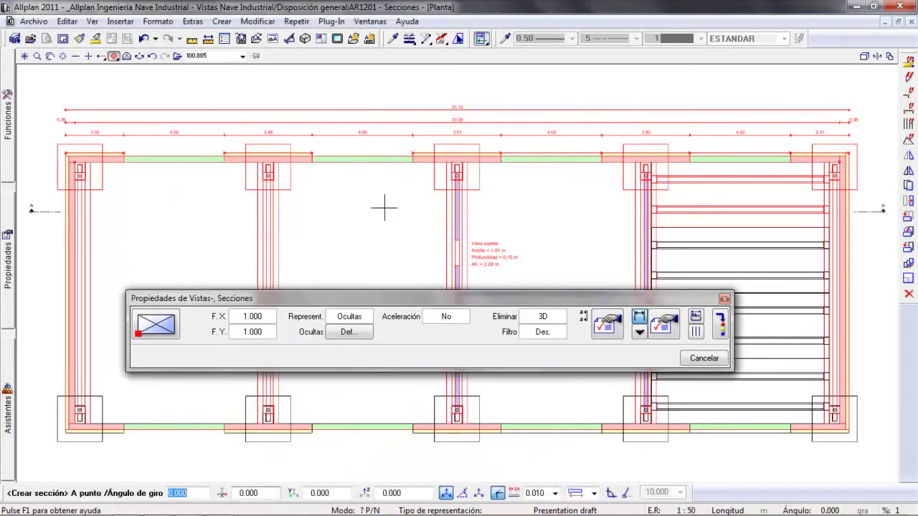
Place the longitudinal section view directly above the plan, aligned with the outer edge of the first footing.
scroll(314, 183, down, 4)
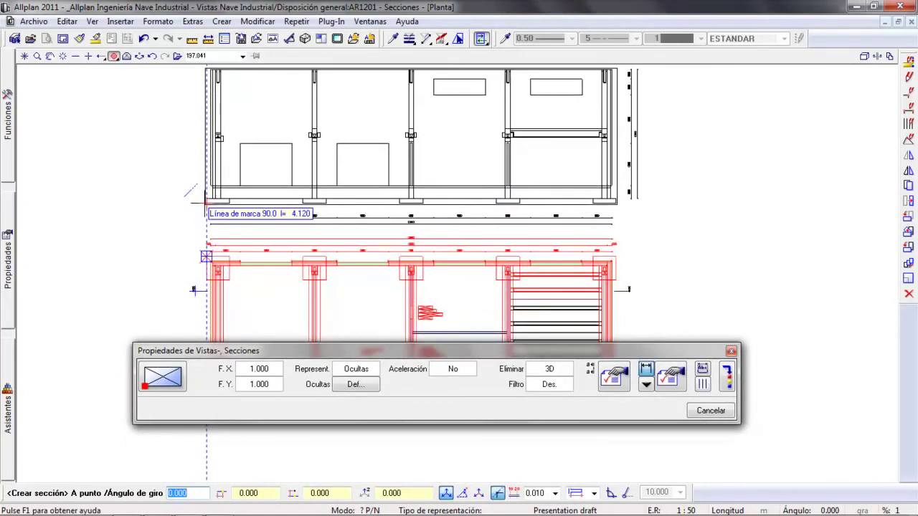
click(207, 201)
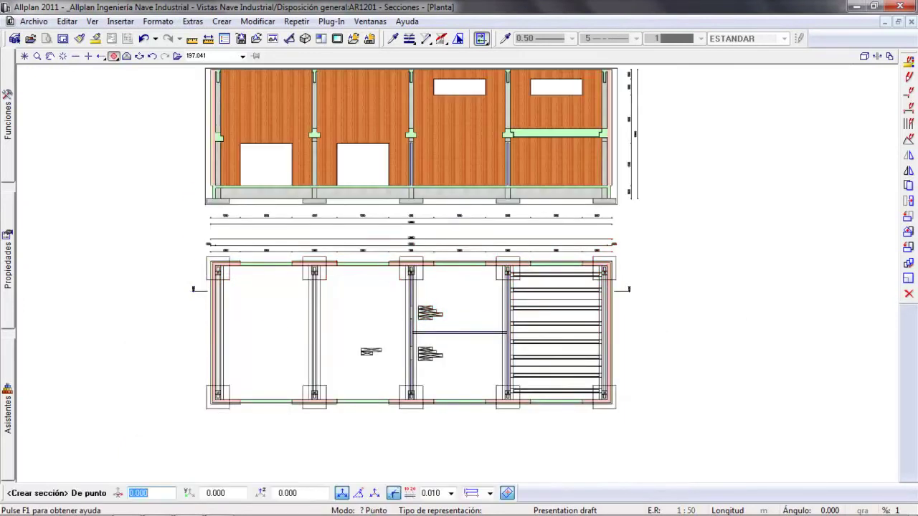
click(217, 220)
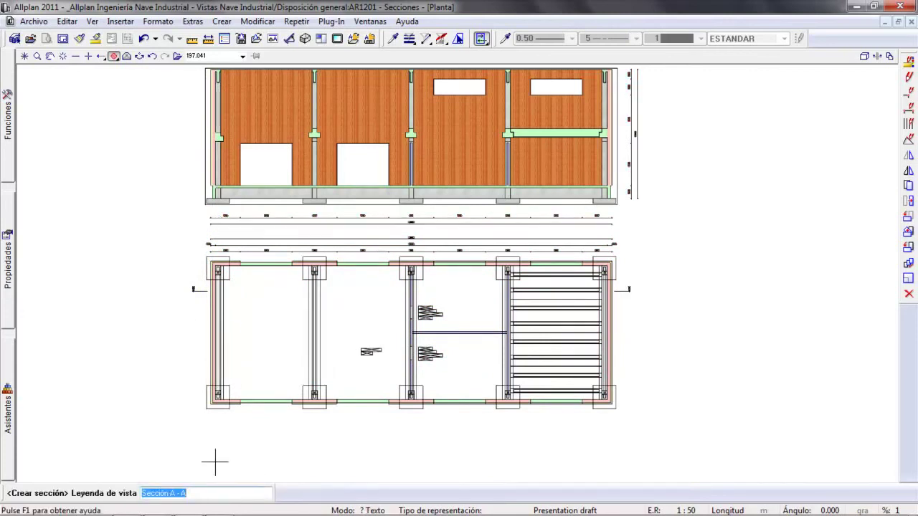
Accept the legend "Sección A - A" and place it above the first bay of the longitudinal section view.
key(Return)
scroll(286, 151, up, 3)
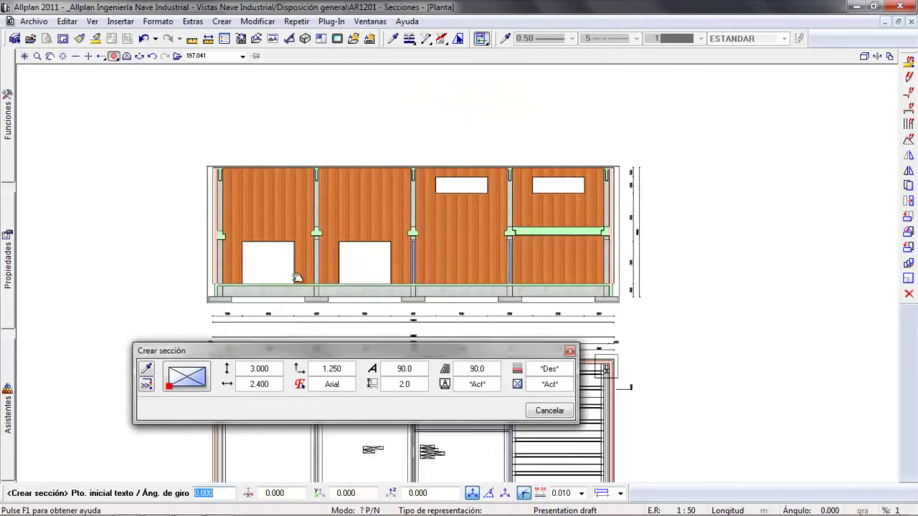
scroll(219, 208, up, 3)
click(203, 213)
scroll(366, 151, up, 2)
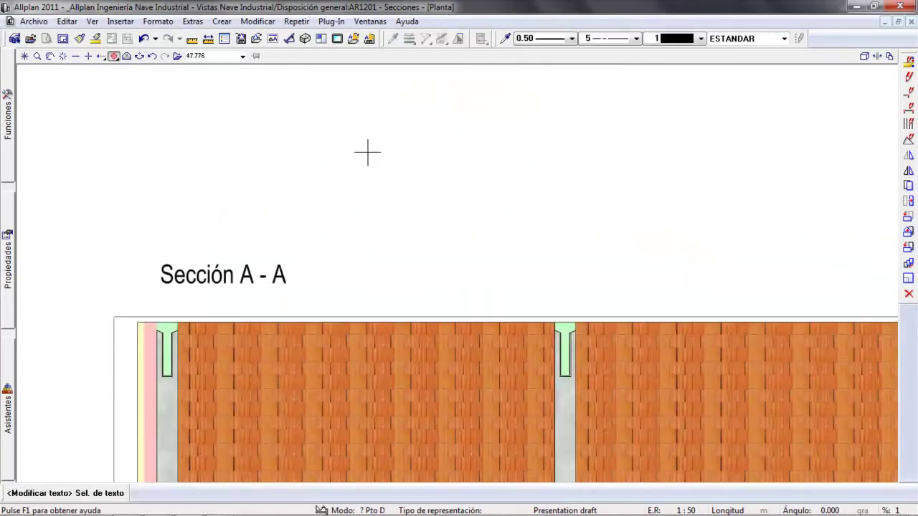
click(24, 57)
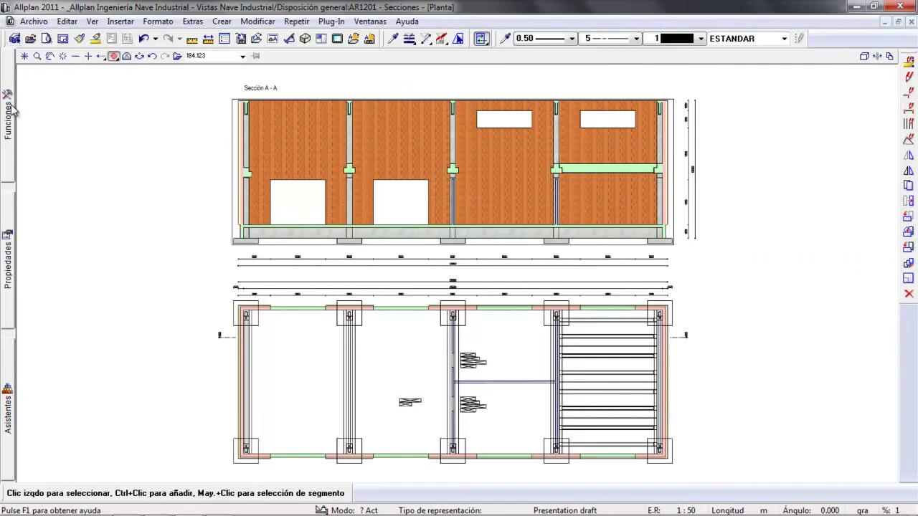
Create a transverse section through the plan's last bay, looking towards the end wall, and place it beside Sección A - A on the same baseline.
mouse_move(10, 107)
click(76, 74)
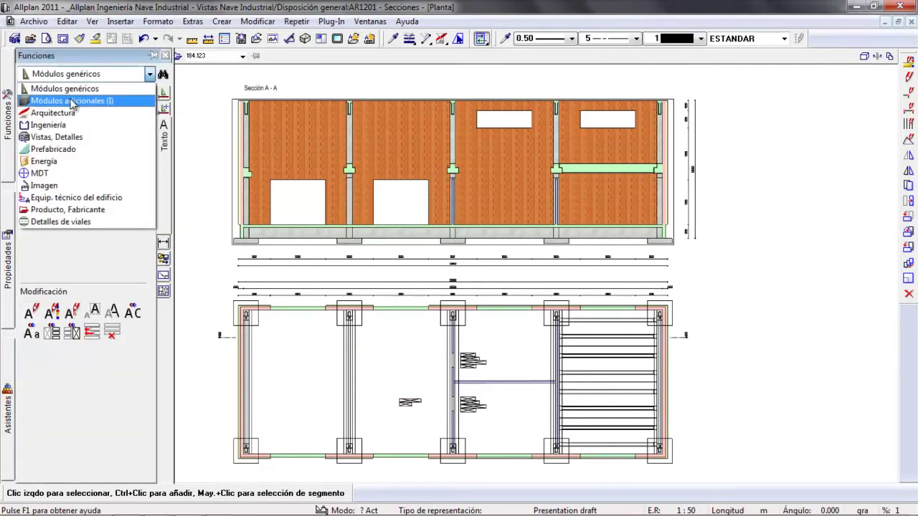
click(57, 137)
click(39, 114)
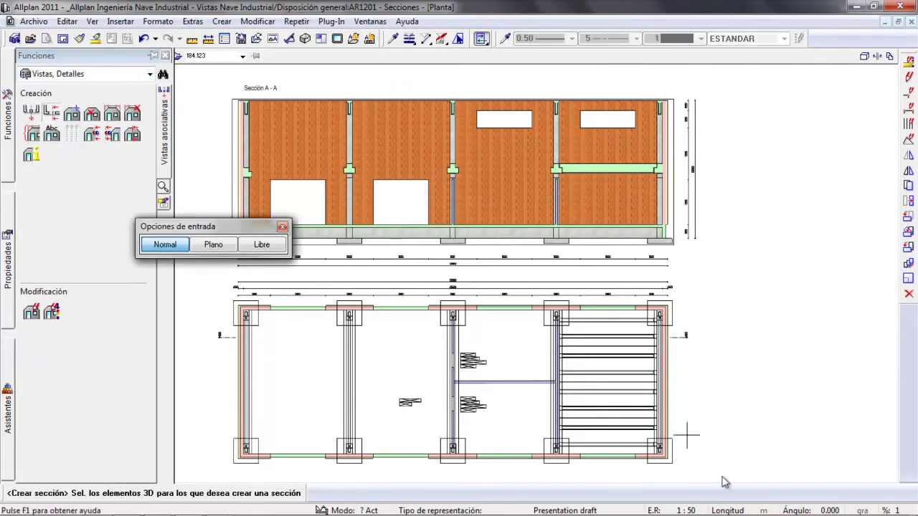
drag(642, 470, 674, 271)
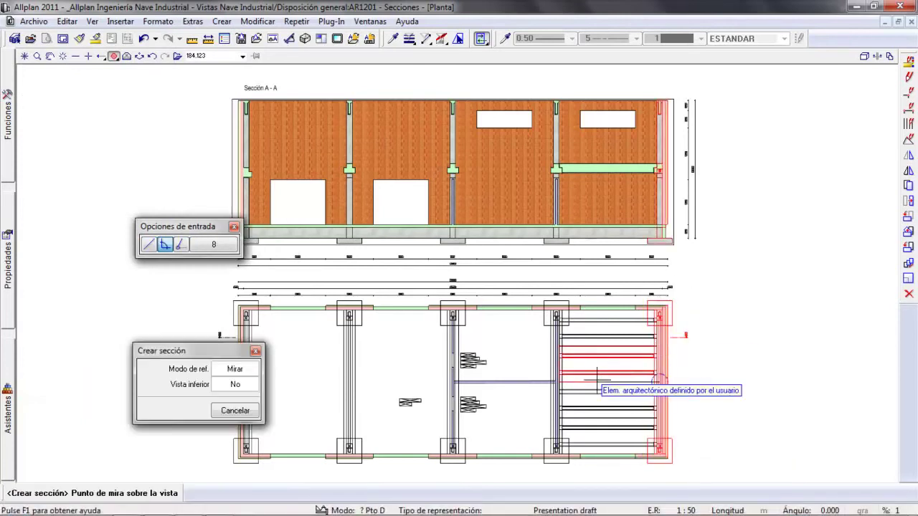
click(390, 382)
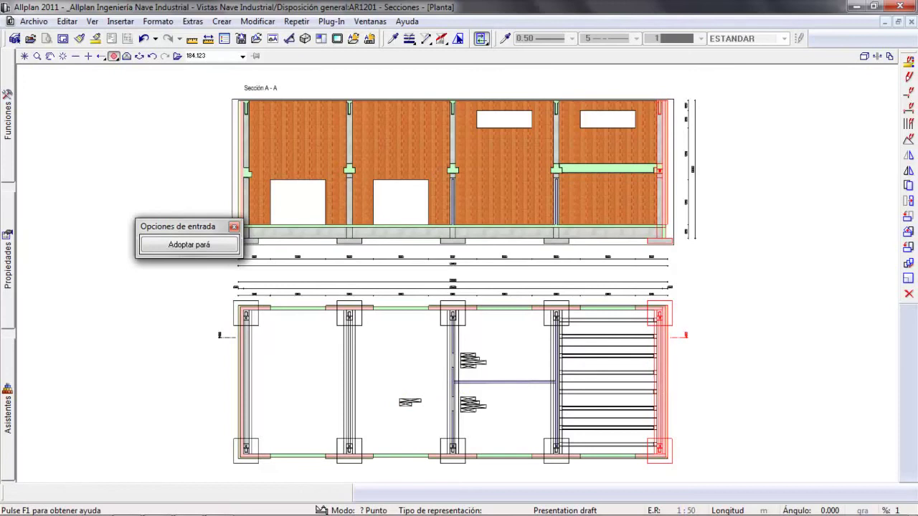
click(629, 473)
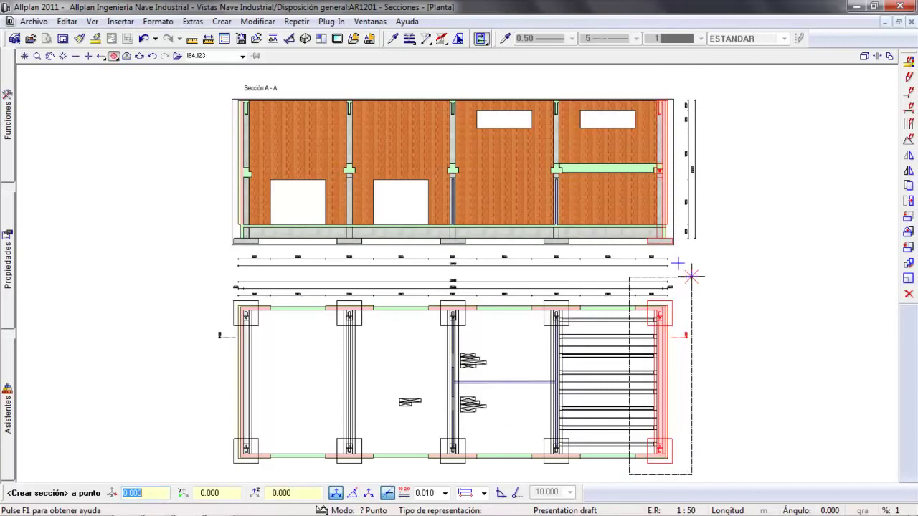
click(690, 275)
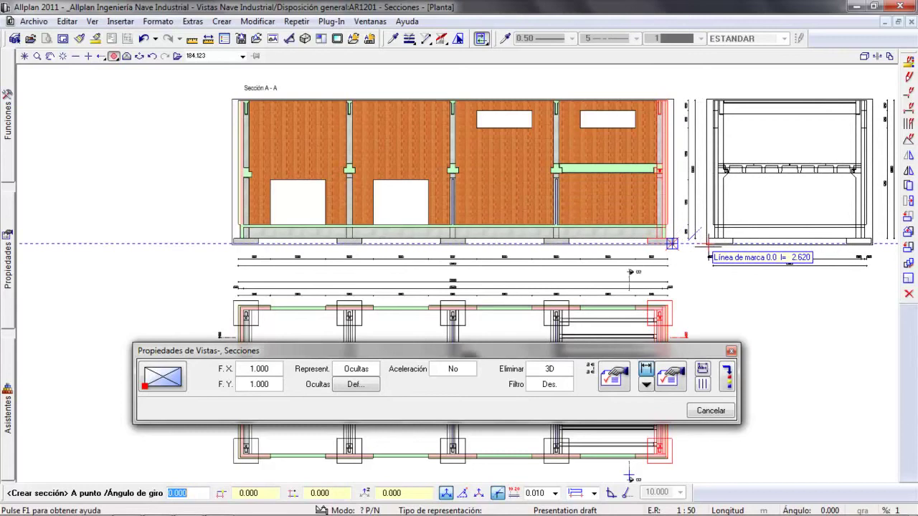
click(719, 244)
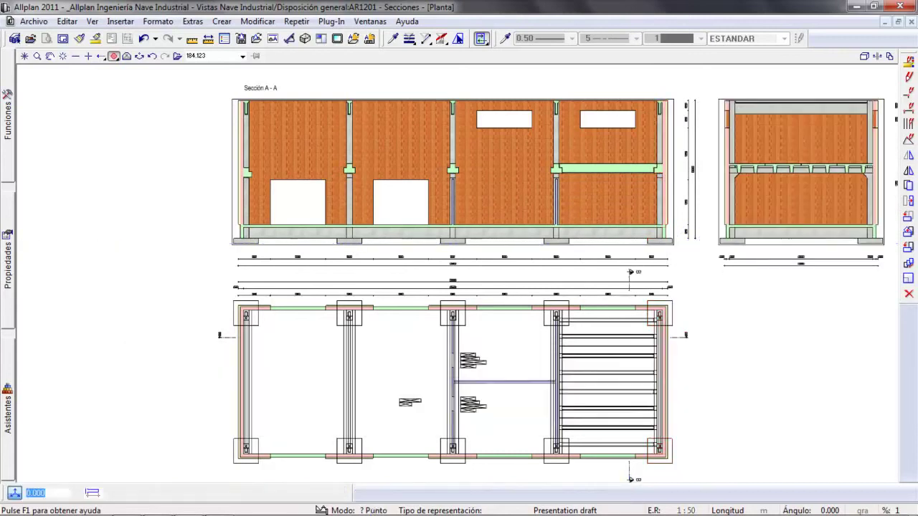
key(Escape)
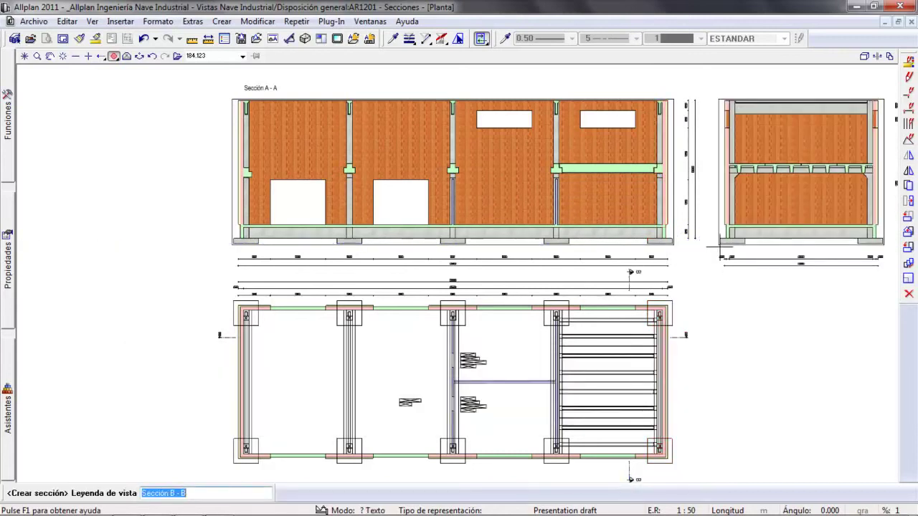
Label the transverse section "Sección B - B" with 7 mm text height, level with the Sección A - A label.
key(Return)
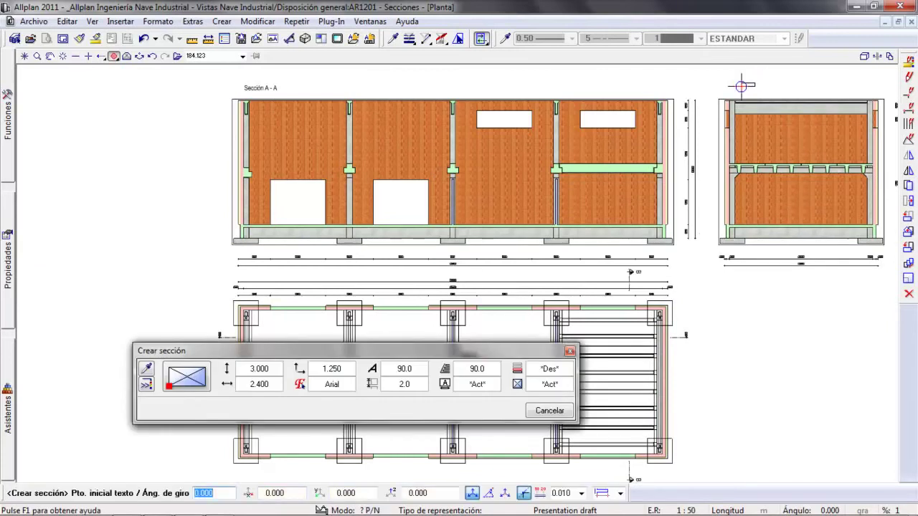
scroll(749, 81, up, 2)
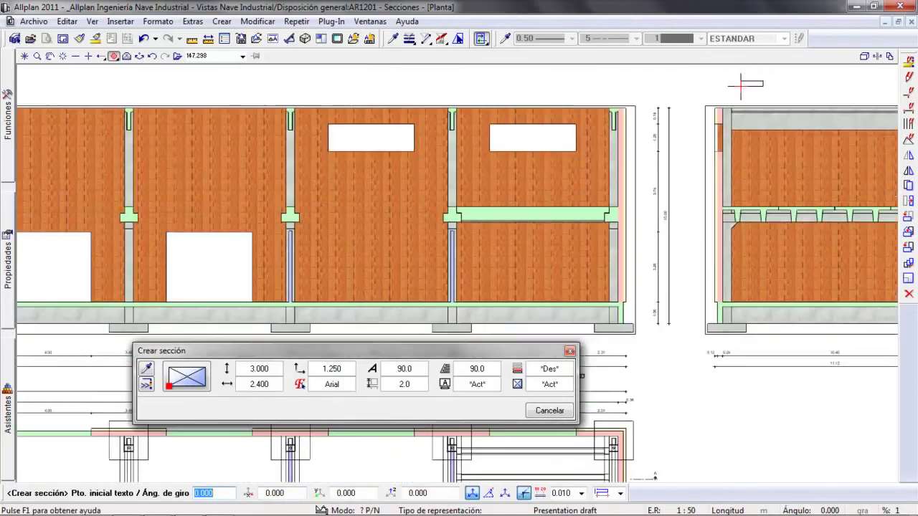
click(266, 369)
text(7)
key(Return)
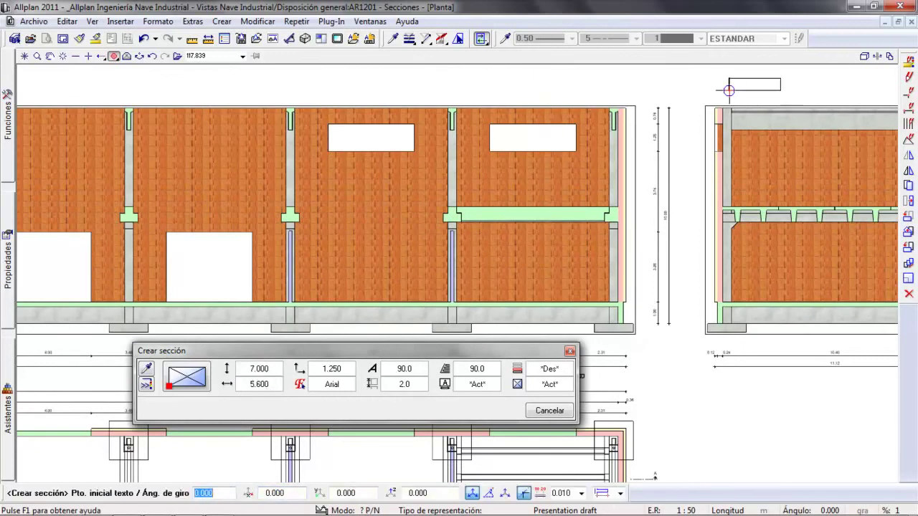
scroll(728, 90, down, 3)
click(326, 79)
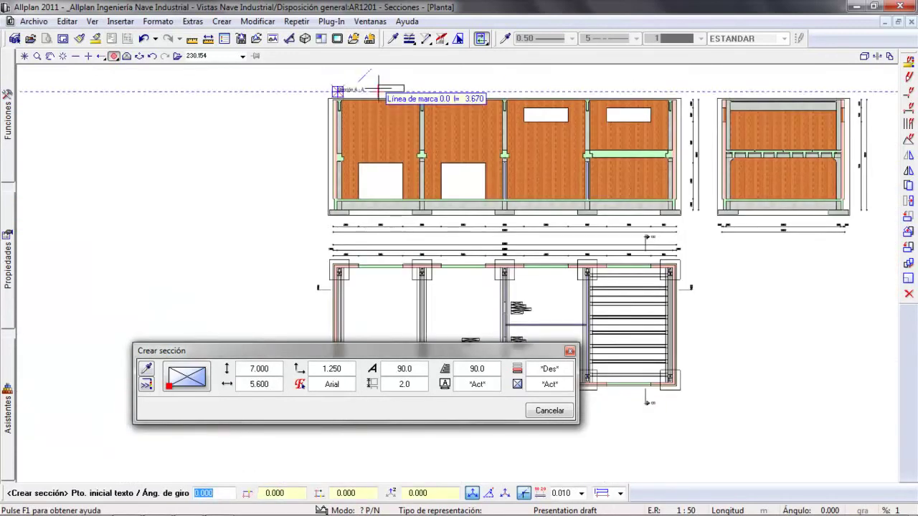
click(725, 90)
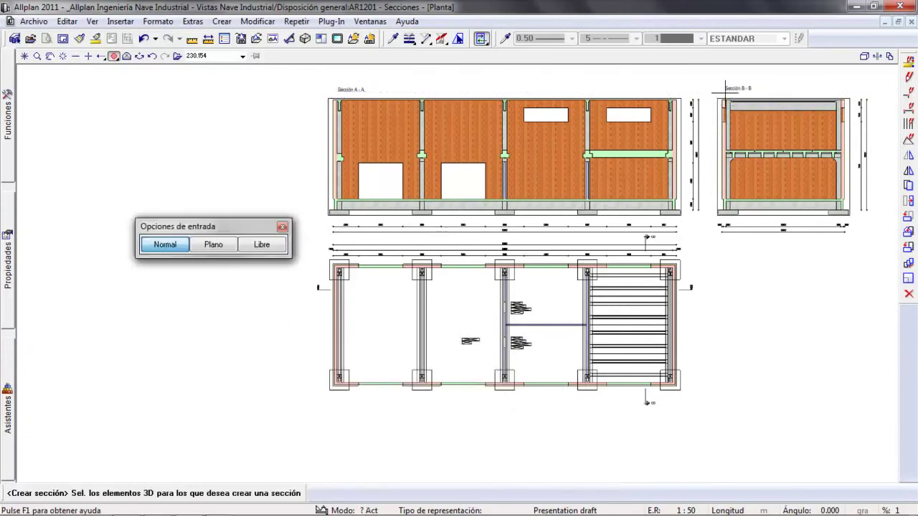
key(Escape)
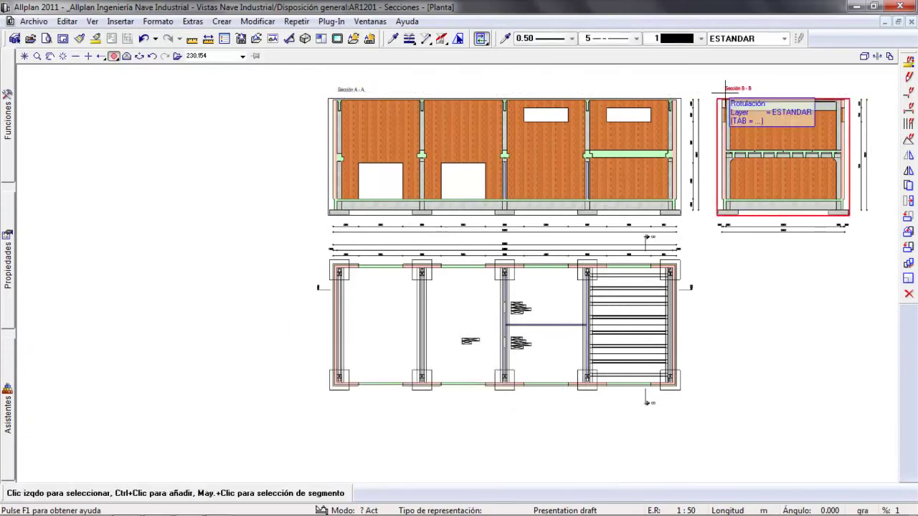
Make drawing file 1202 Isometría the active file, keeping the Secciones file loaded with it.
click(25, 55)
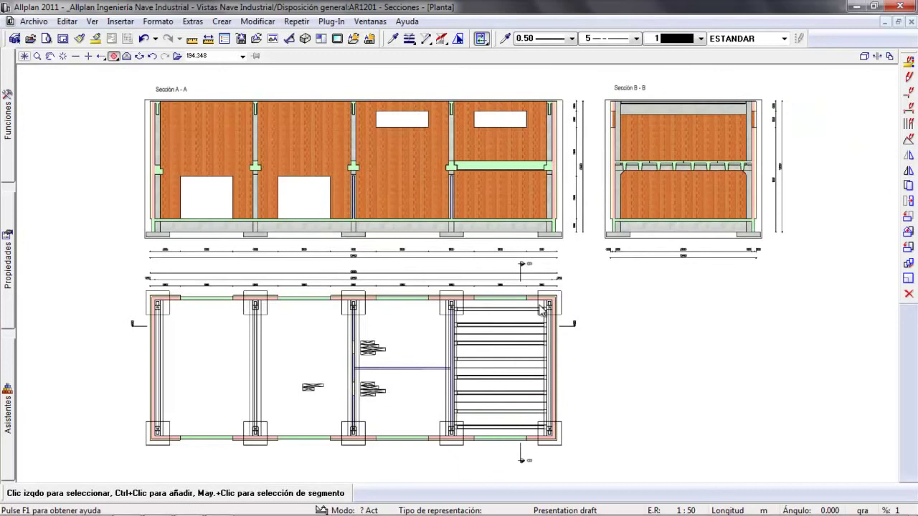
click(15, 38)
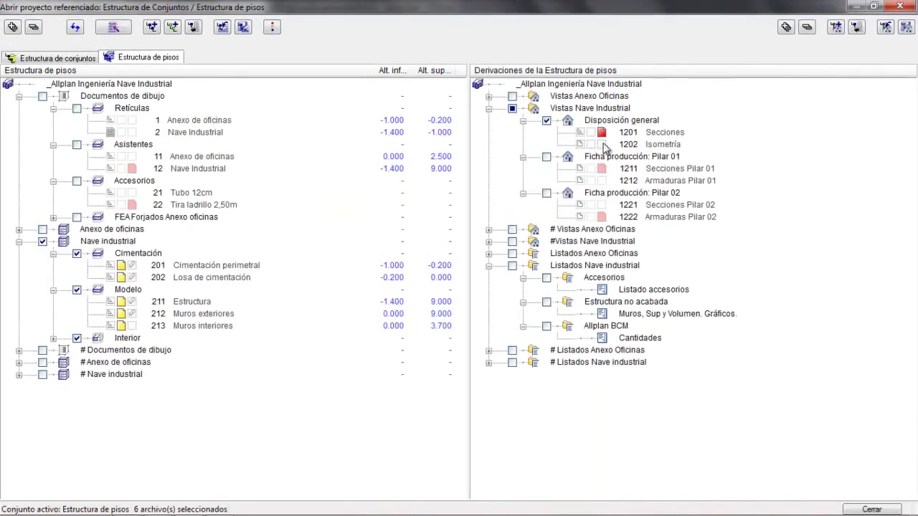
click(602, 144)
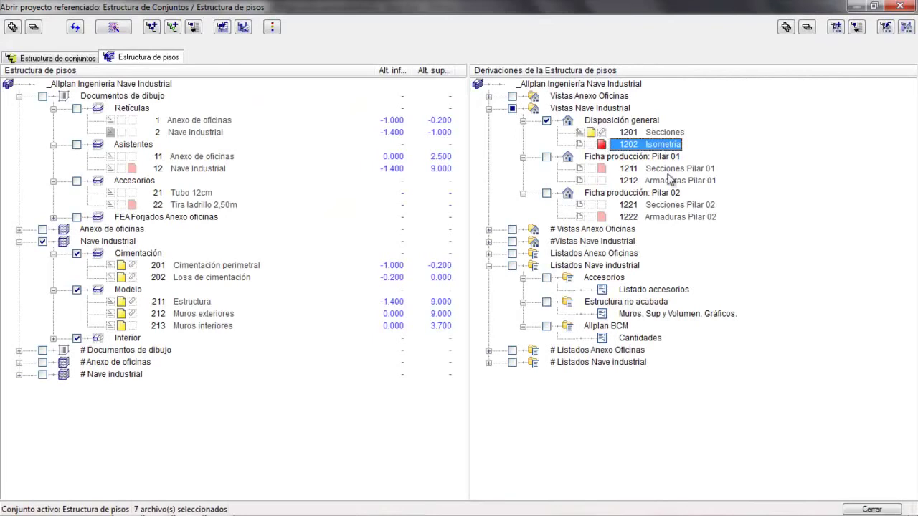
click(860, 510)
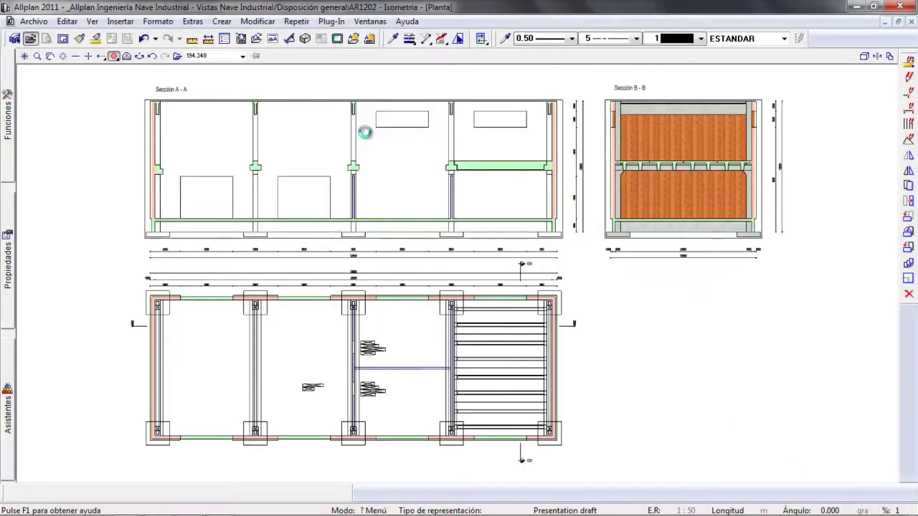
Start a free-projection view of the entire building model from the front-left, south-west isometric viewpoint.
click(114, 57)
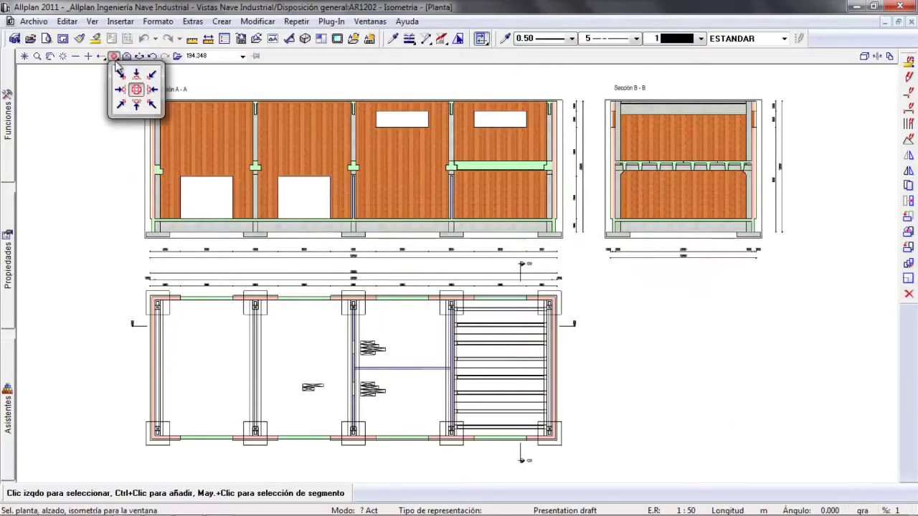
click(118, 105)
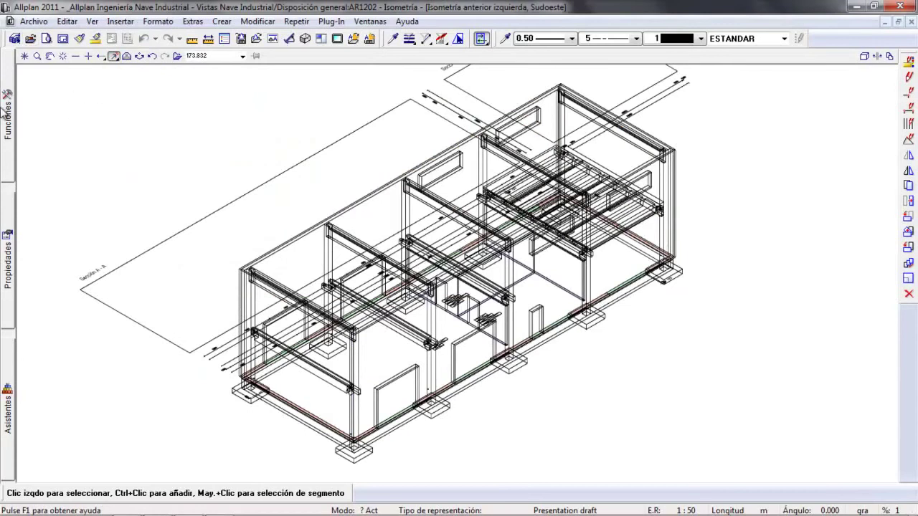
click(31, 112)
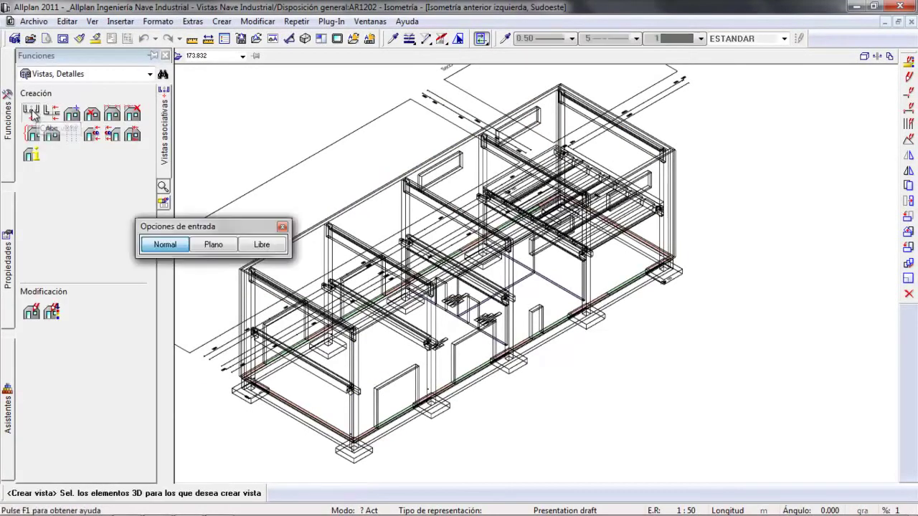
click(261, 246)
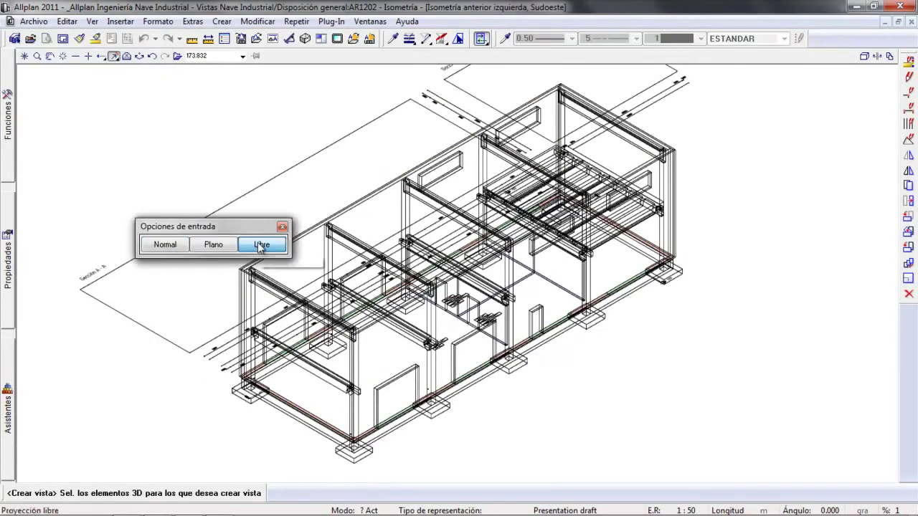
drag(170, 78, 766, 483)
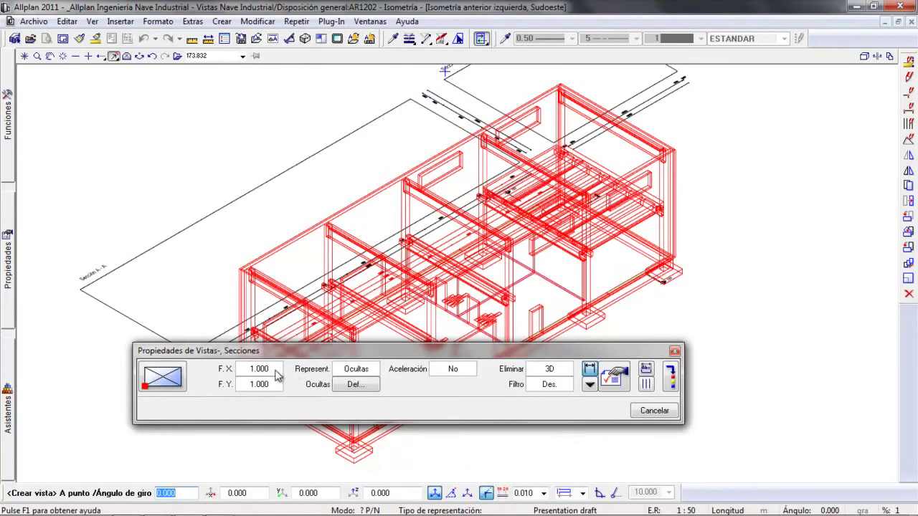
Return to plan display and set the new view's X and Y scale factors to 0.5.
click(114, 56)
click(136, 89)
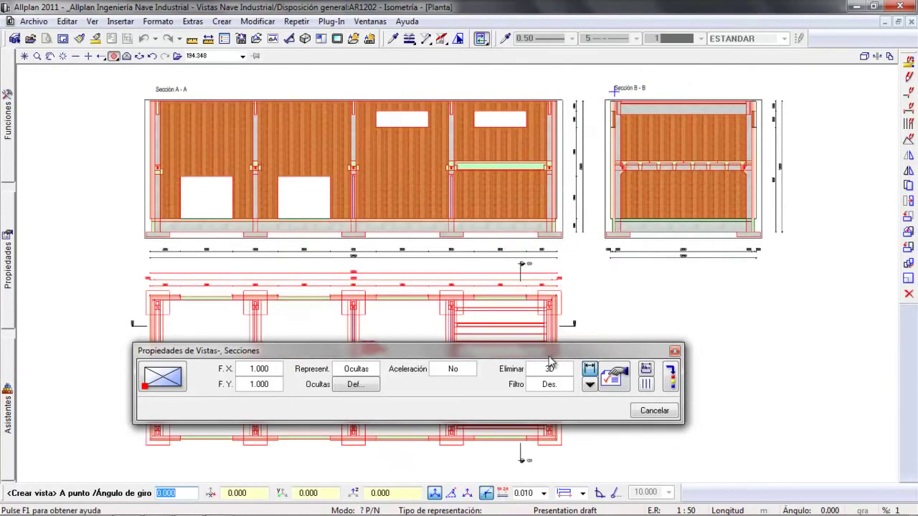
click(228, 352)
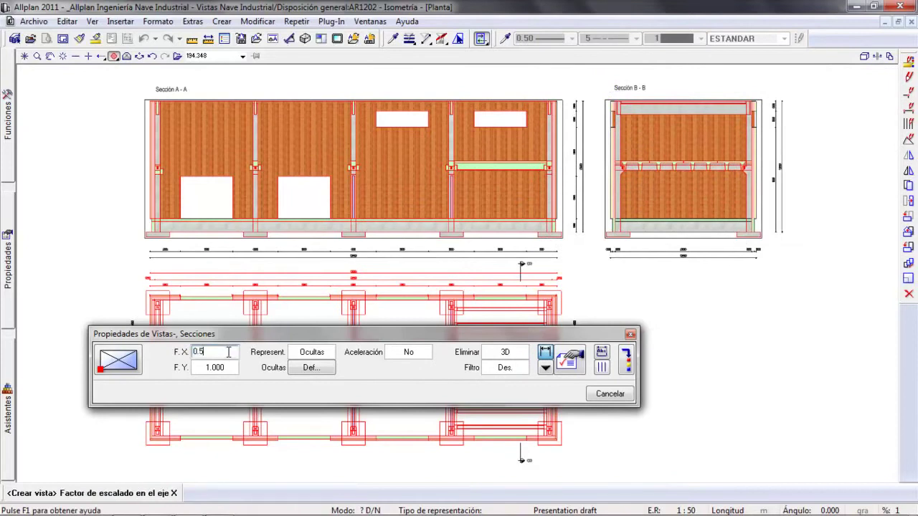
key(Return)
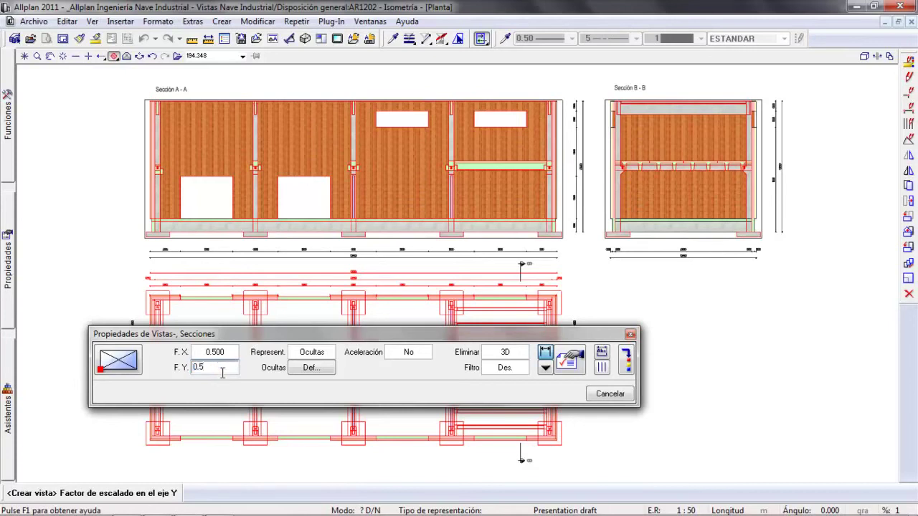
text(0.5)
key(Return)
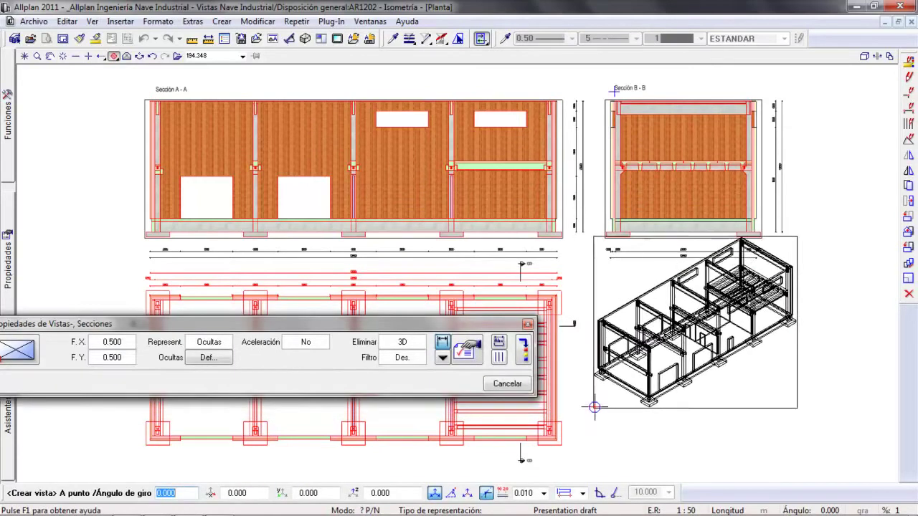
Place the isometric view below Sección B - B, beside the plan, without placing a view legend.
click(596, 442)
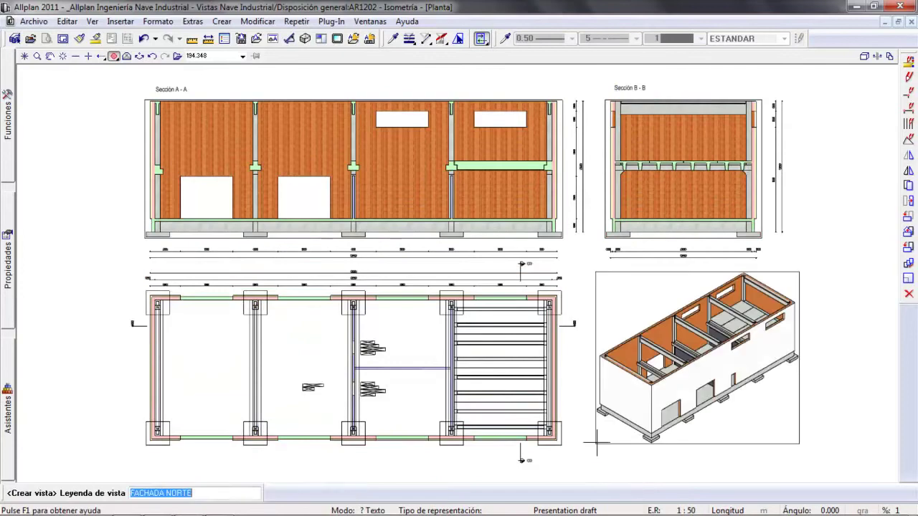
key(Return)
key(Escape)
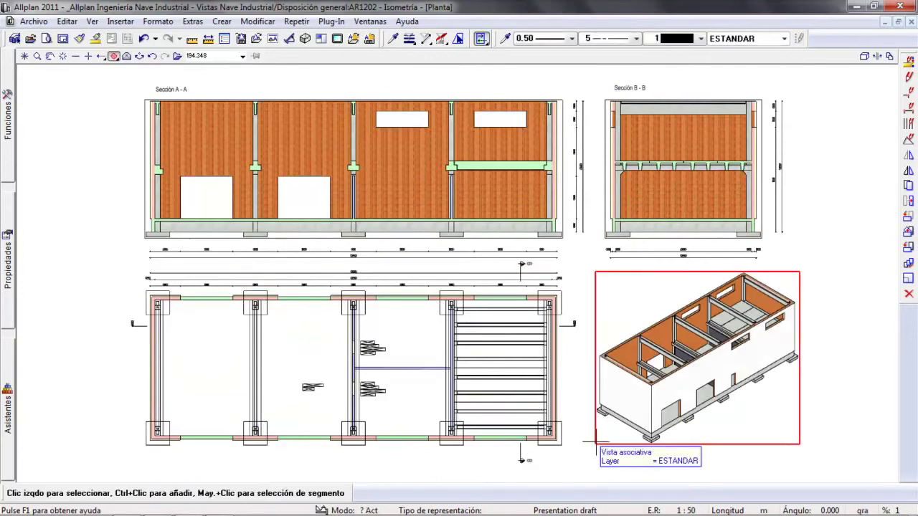
Delete the opening in the first bay of the plan's upper long wall.
middle_click(66, 112)
middle_click(66, 112)
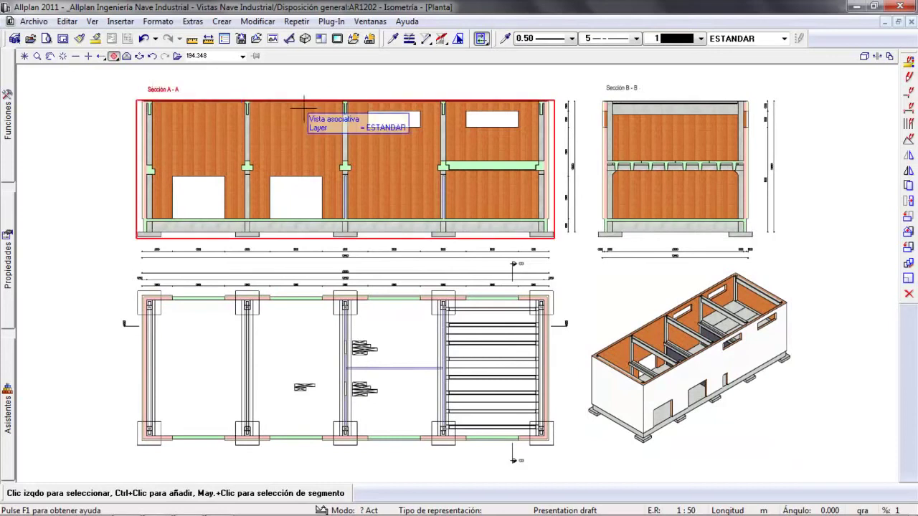
click(908, 294)
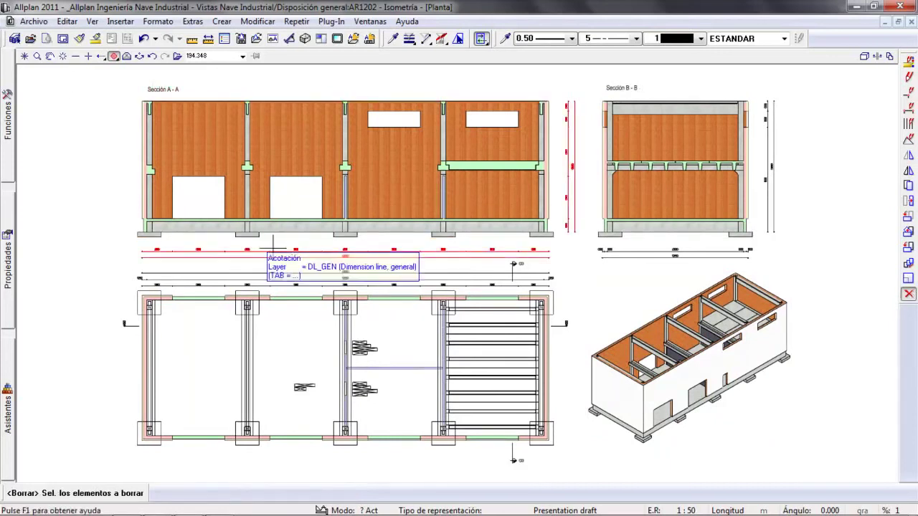
drag(169, 286, 228, 312)
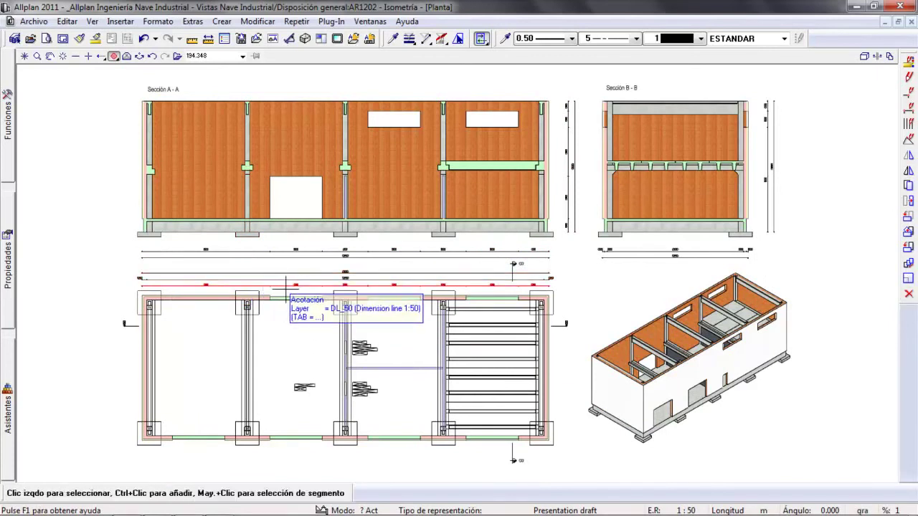
key(Escape)
Copy the second-bay gate opening into the first bay of the same wall, working in the Sección A - A view.
key(ctrl+c)
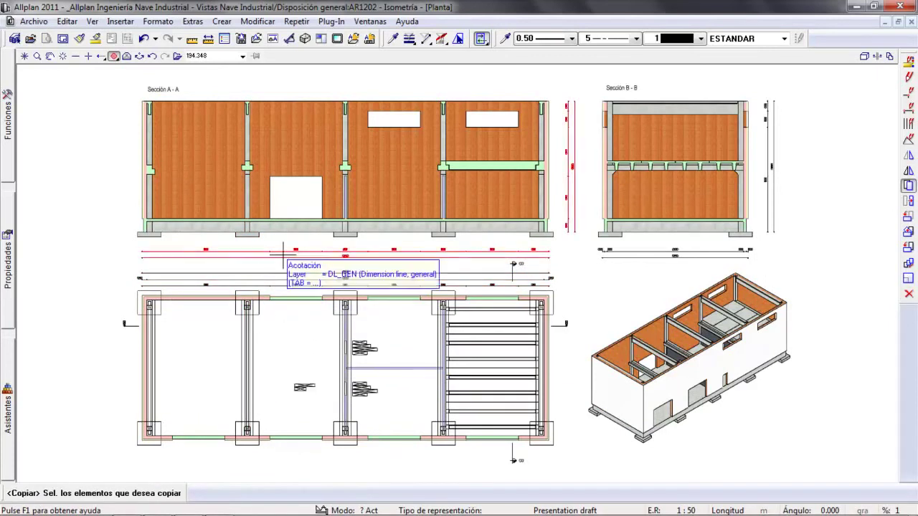
click(330, 223)
click(329, 224)
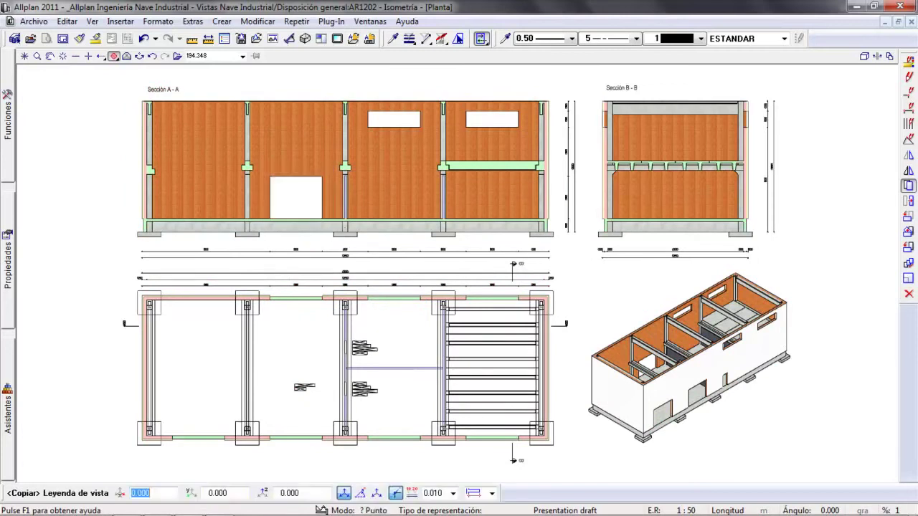
click(257, 234)
key(Escape)
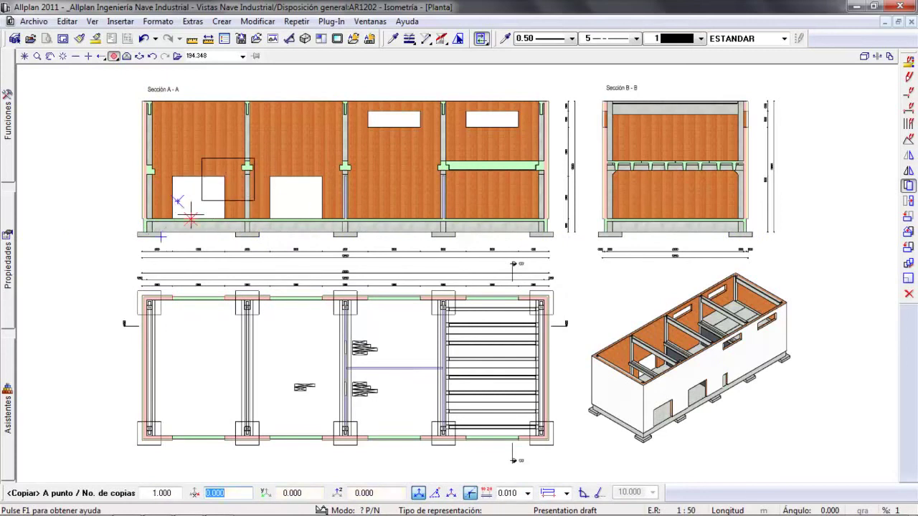
key(Escape)
Try deleting the second-bay opening in the plan's lower long wall, and undo the deletion.
key(Delete)
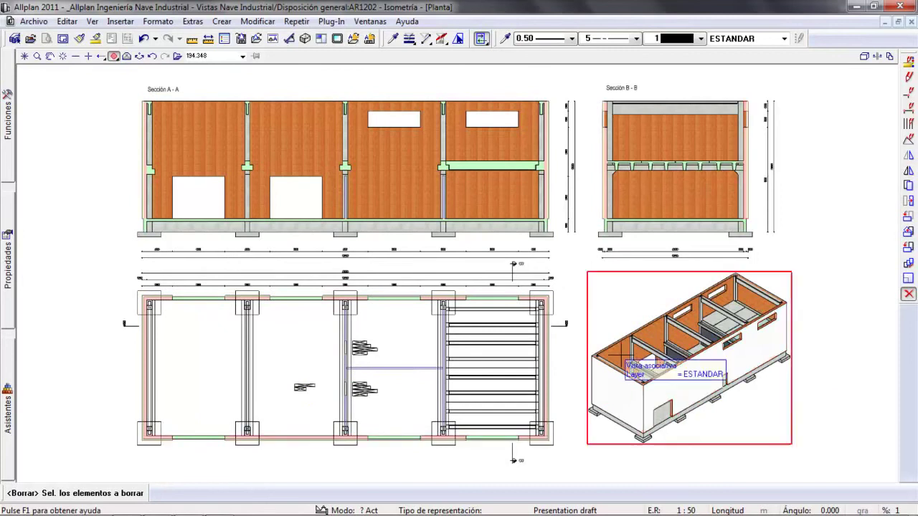
click(144, 40)
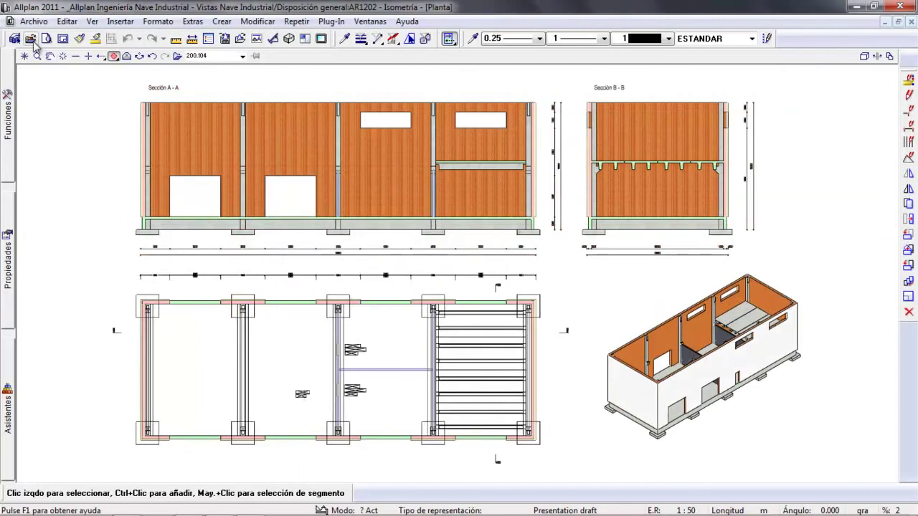
Make drawing file 1211 Secciones Pilar 01 active under Ficha producción: Pilar 01, with Disposición general deactivated.
click(30, 40)
click(462, 126)
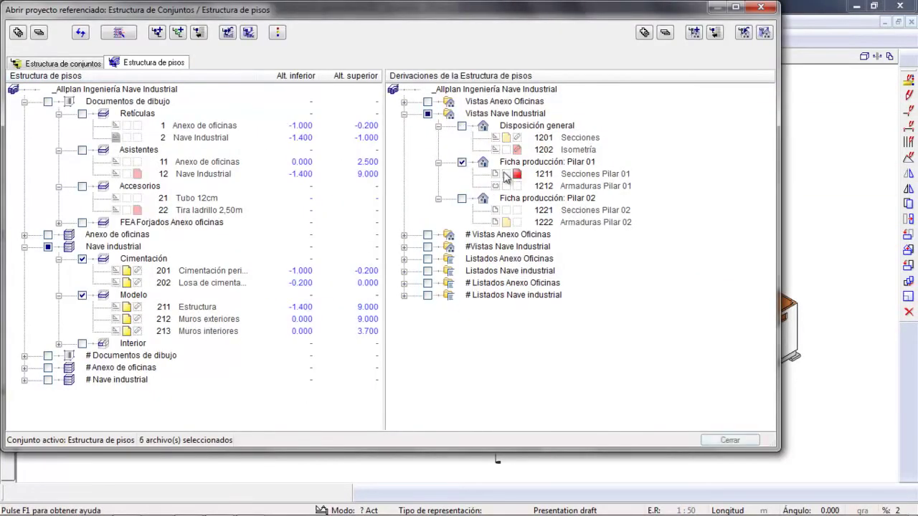
click(542, 164)
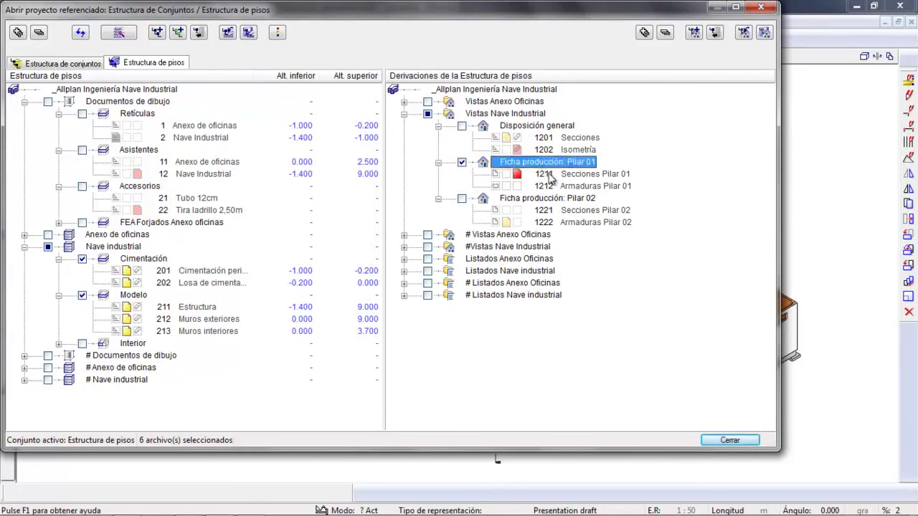
click(570, 175)
click(715, 444)
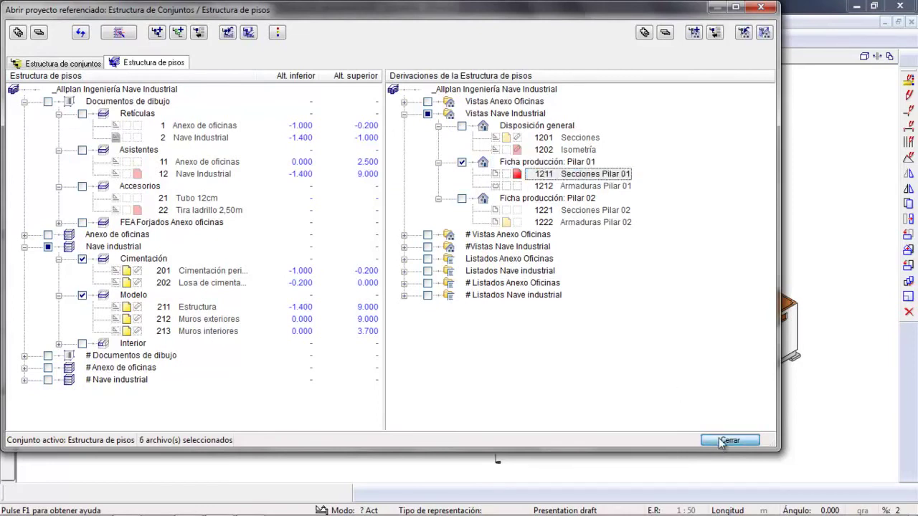
Choose a layer set for the Secciones Pilar 01 drawing.
middle_drag(311, 356, 418, 222)
scroll(280, 304, up, 3)
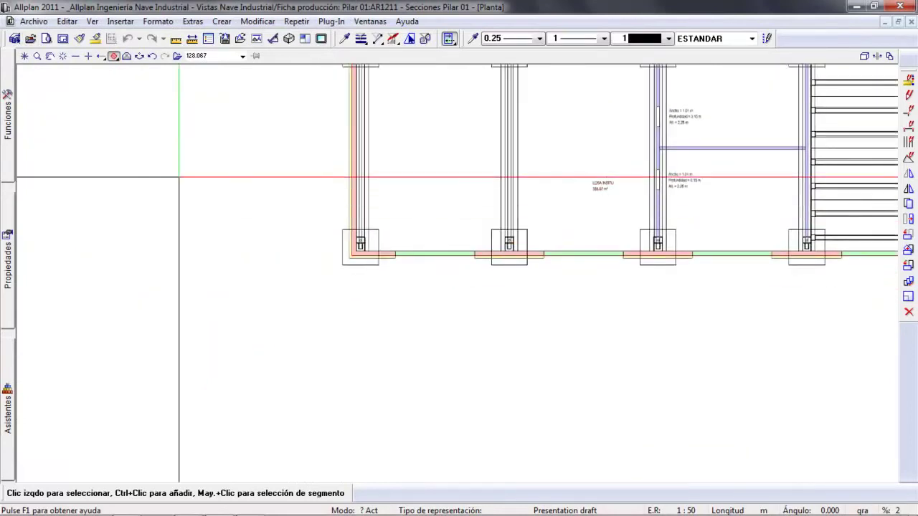
mouse_move(10, 118)
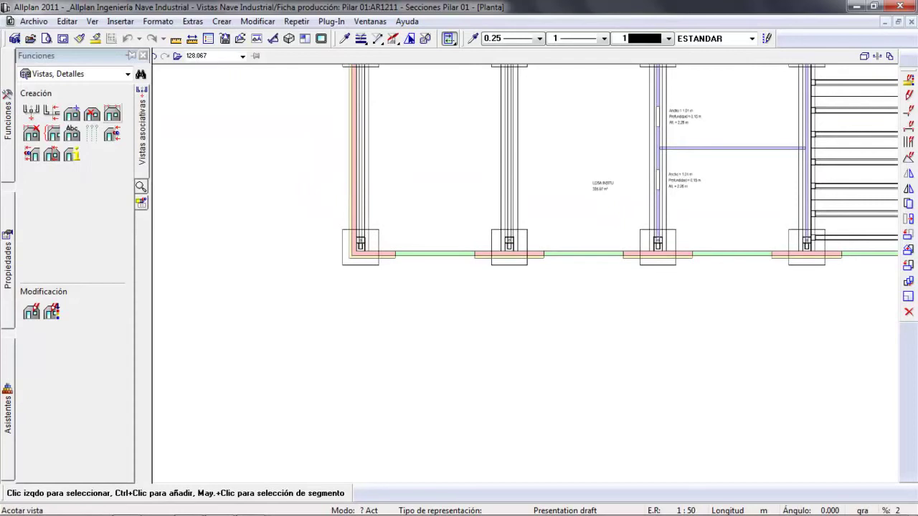
click(751, 40)
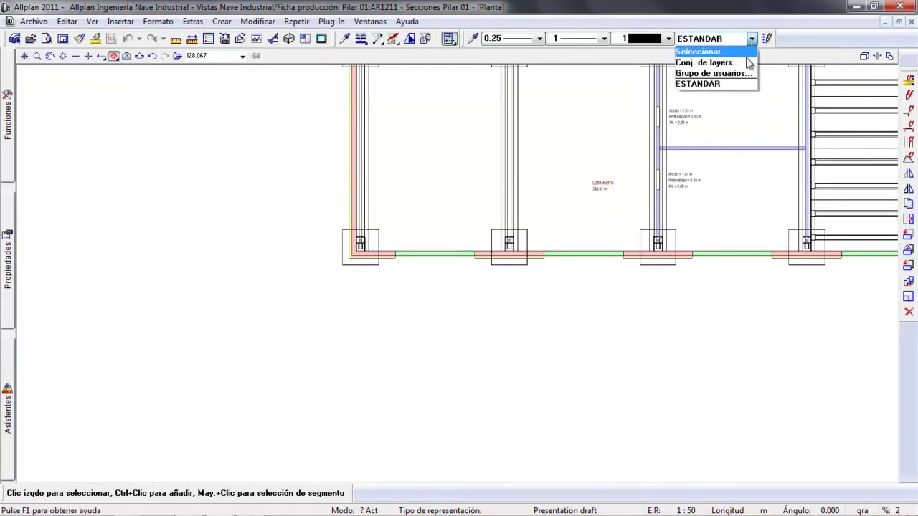
click(746, 64)
click(507, 357)
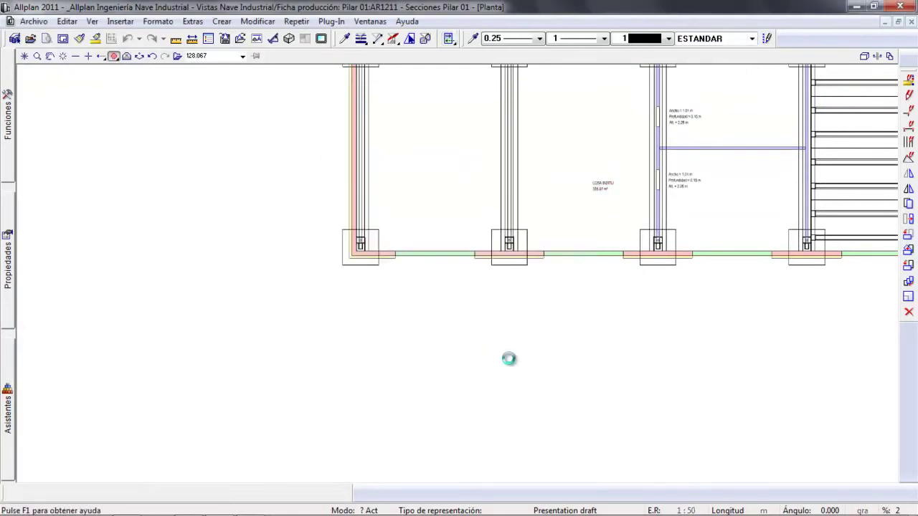
Start a section of the corner column and its footing in the plan, with the viewing point on the column's right side.
mouse_move(7, 131)
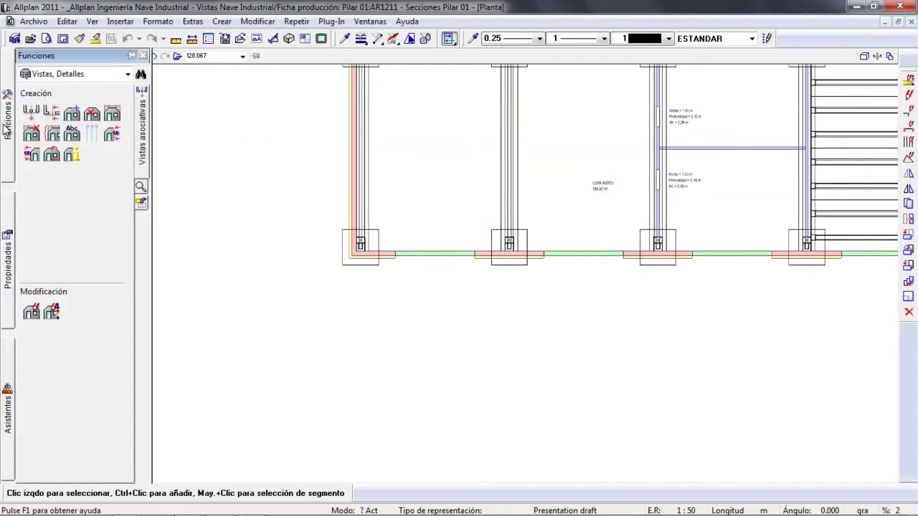
click(47, 116)
drag(327, 220, 387, 281)
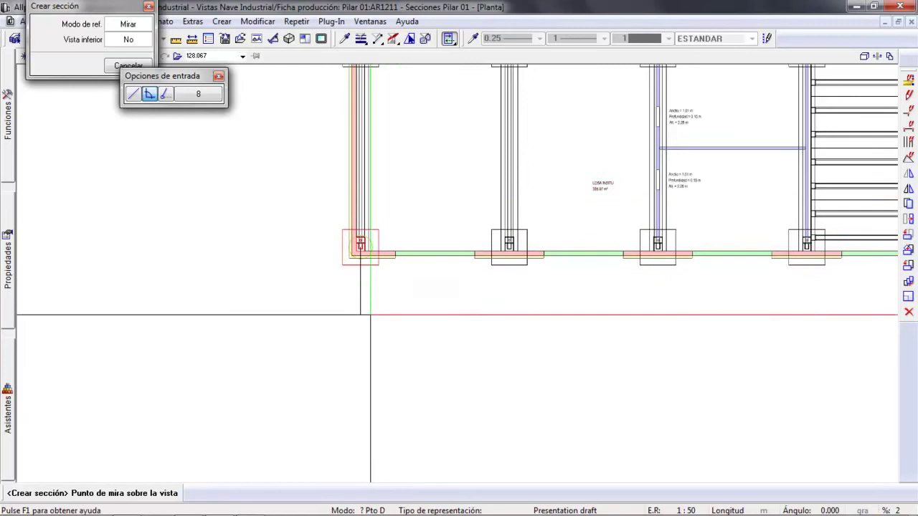
click(409, 249)
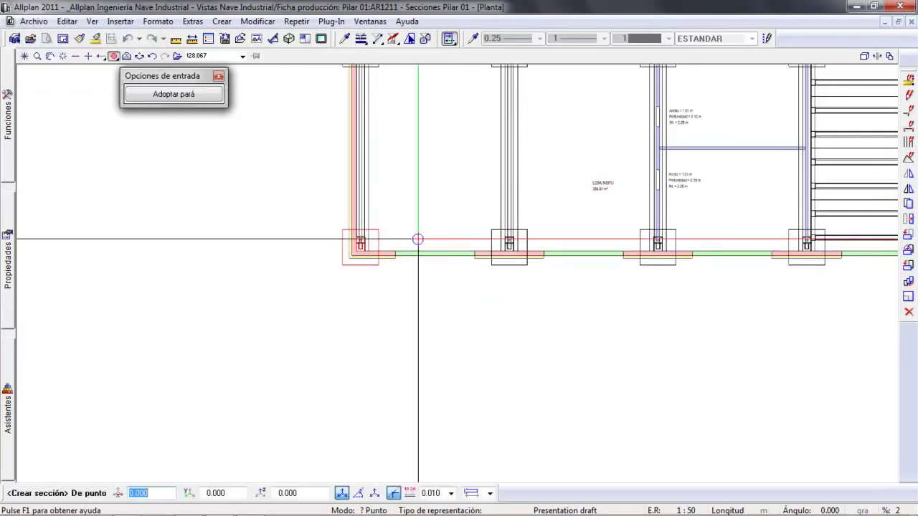
Define the section's extent from below the corner footing to beyond its upper-left corner.
scroll(362, 269, up, 5)
middle_drag(362, 265, 362, 388)
scroll(360, 322, up, 2)
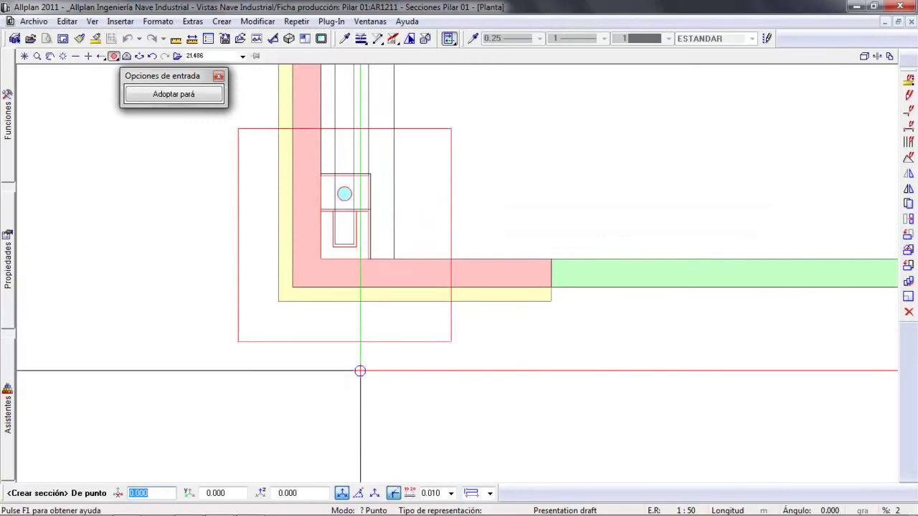
click(368, 370)
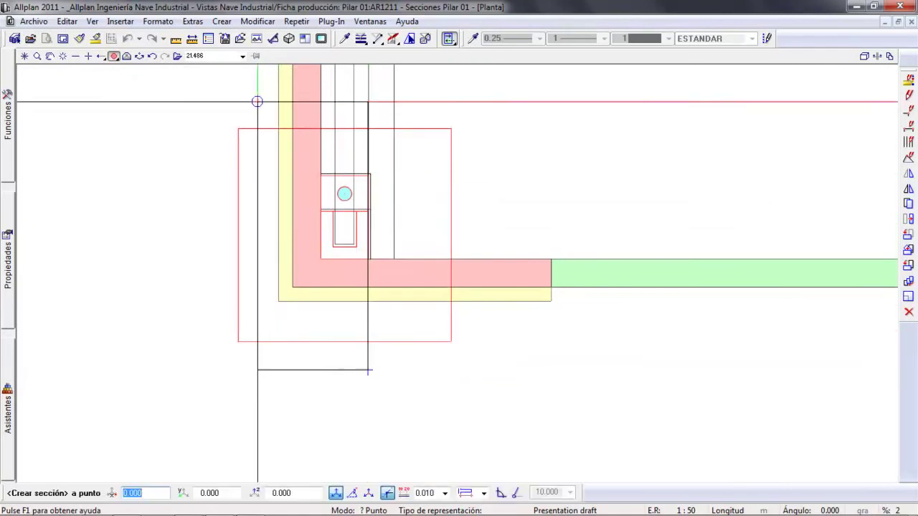
click(238, 85)
Place the column section below the plan, aligned vertically with the corner footing.
scroll(323, 212, down, 6)
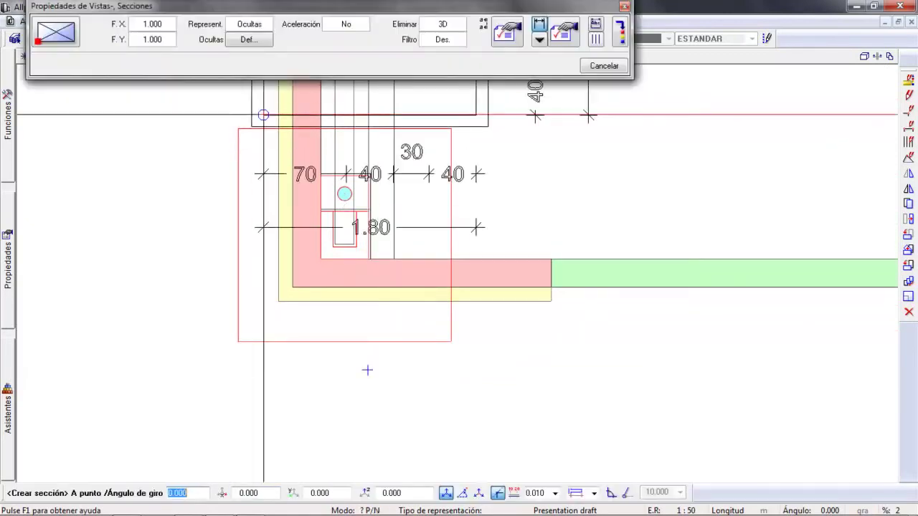
scroll(323, 212, down, 2)
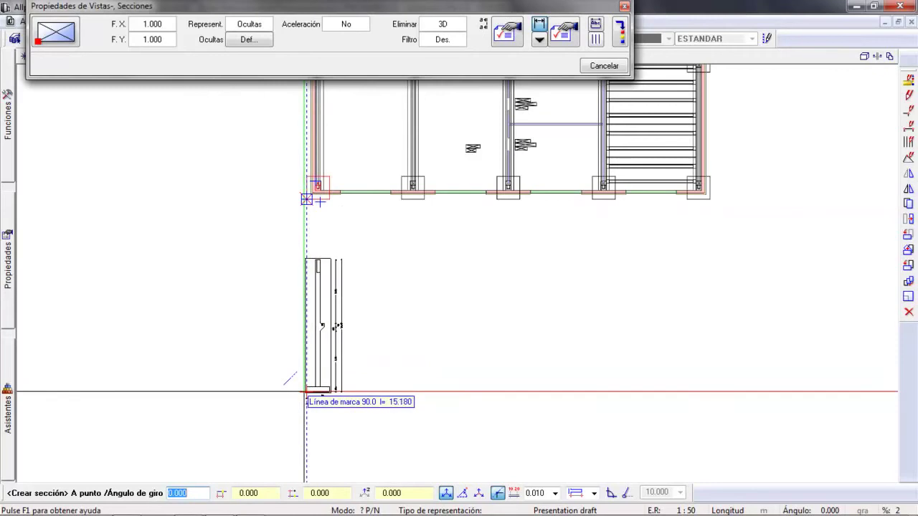
click(306, 392)
click(645, 332)
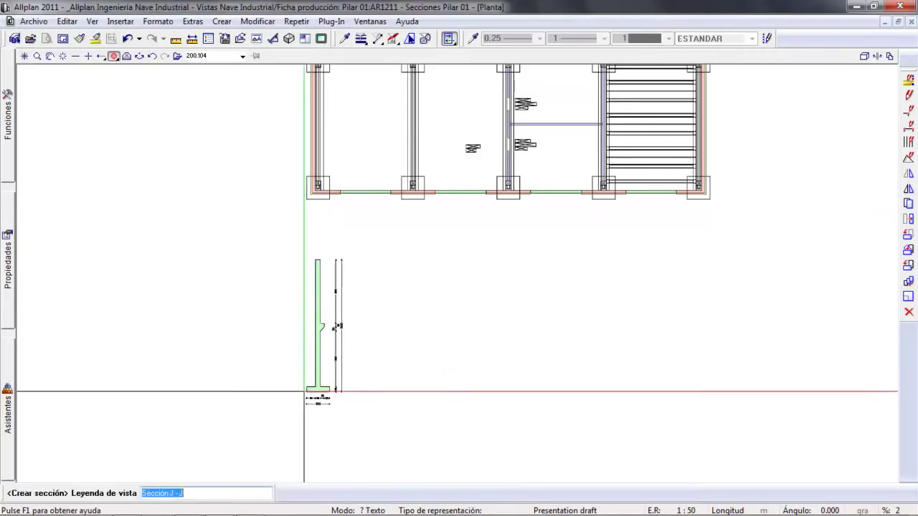
Label the section view Pilar 01 and position the caption just above the column's top end.
text(Pila)
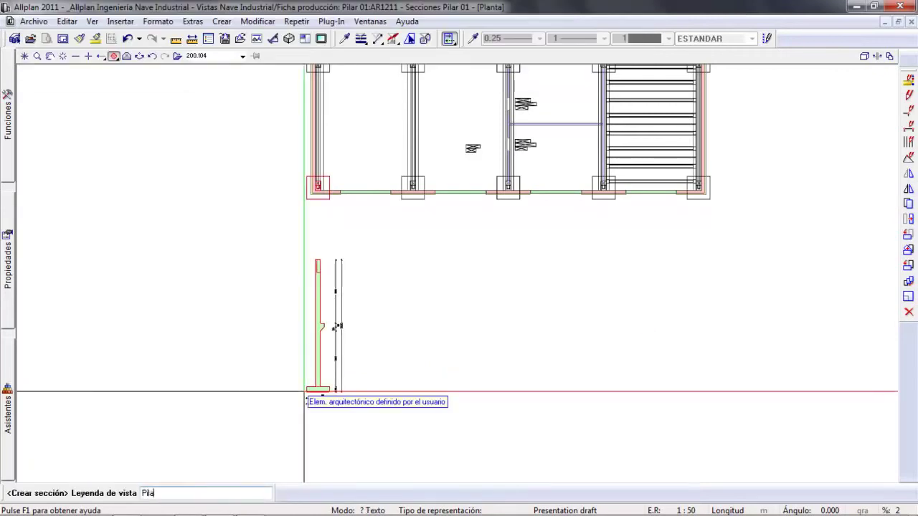
text(r 01)
key(Return)
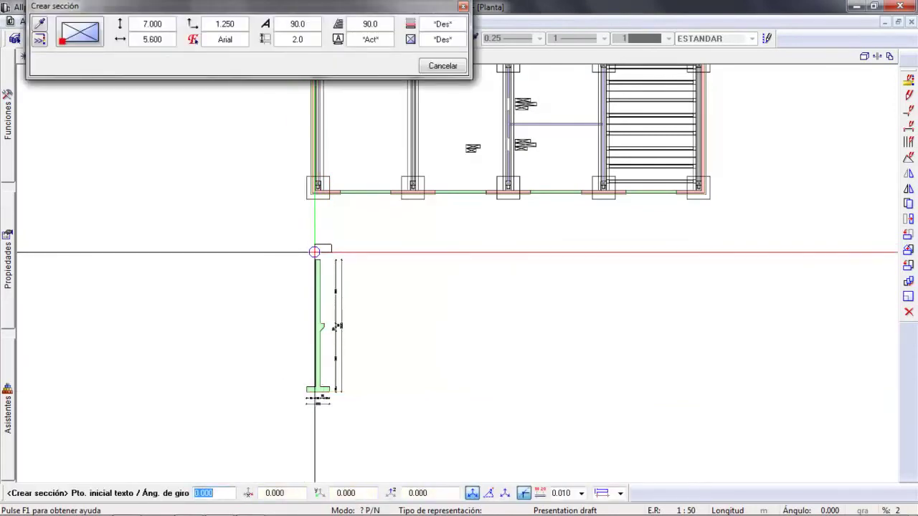
click(313, 251)
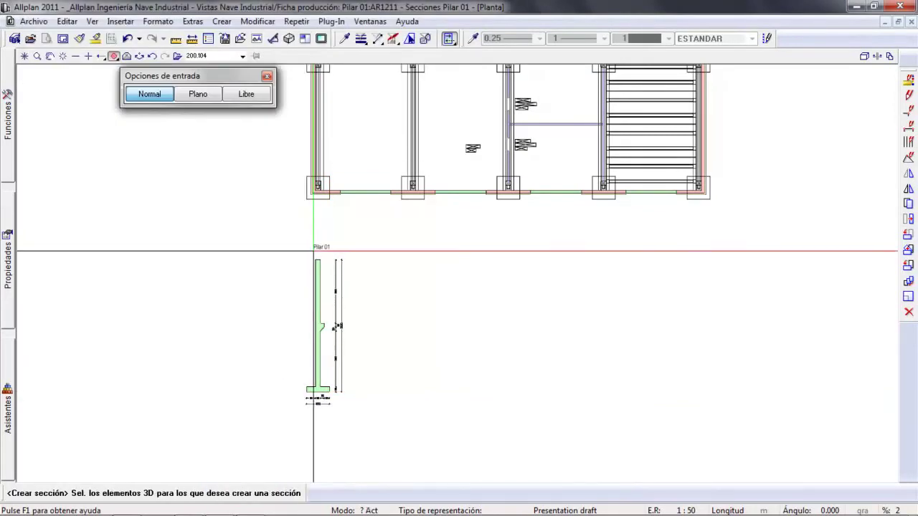
Select the same corner column and footing in the plan for a second section.
scroll(302, 179, up, 3)
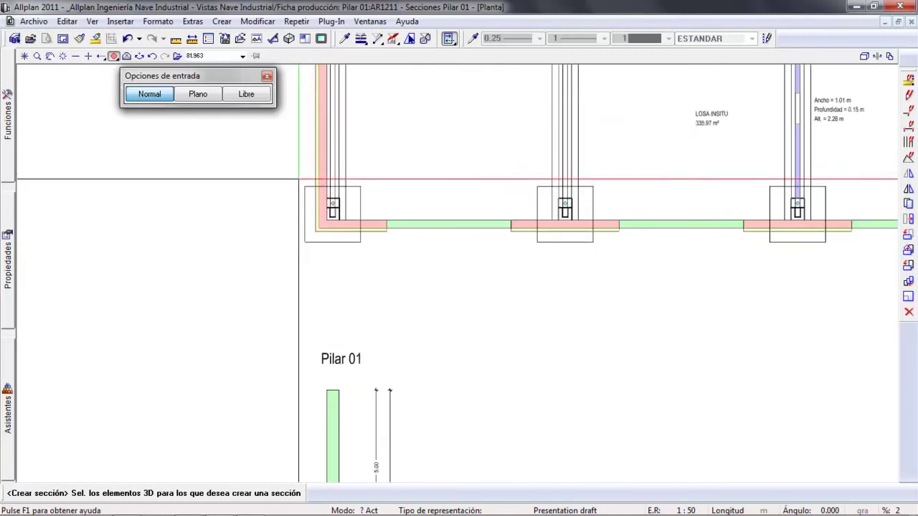
click(353, 243)
scroll(349, 238, up, 2)
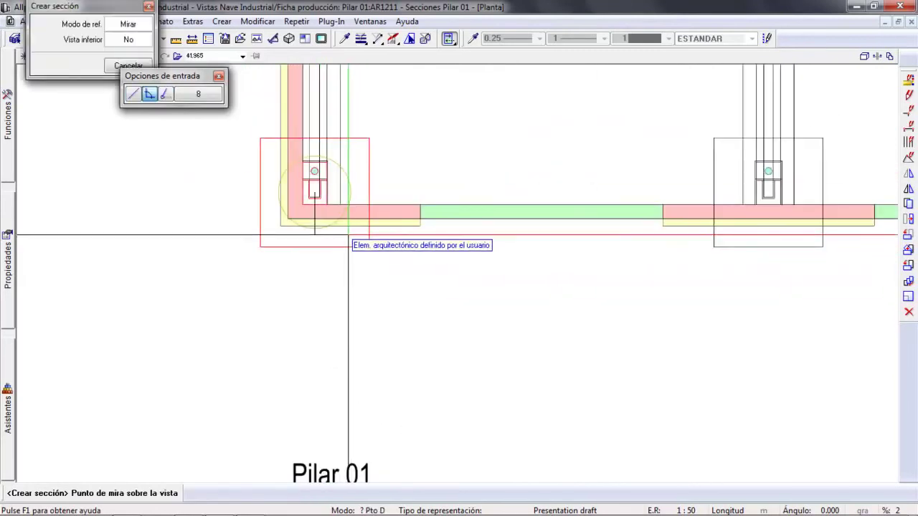
Select the corner pillar as the section object and bound a horizontal section band across the lower shaft of the Pilar 01 elevation.
scroll(318, 240, up, 1)
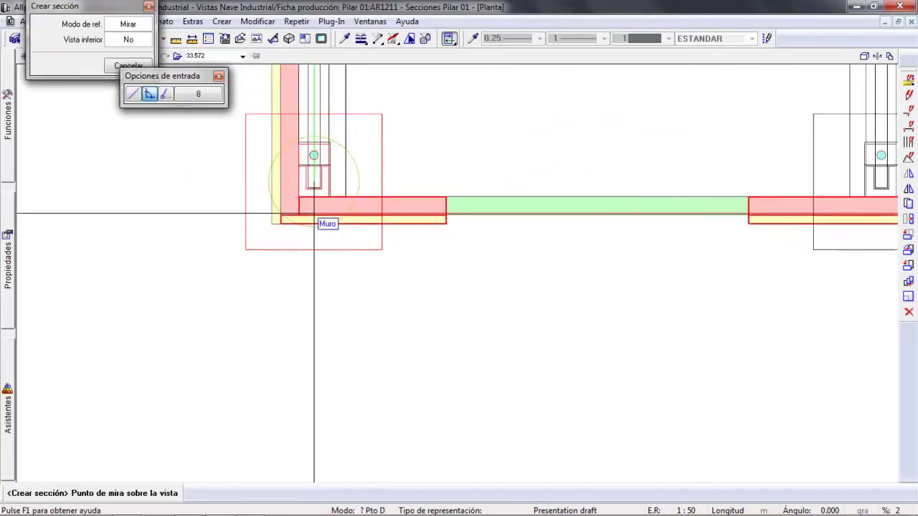
click(312, 195)
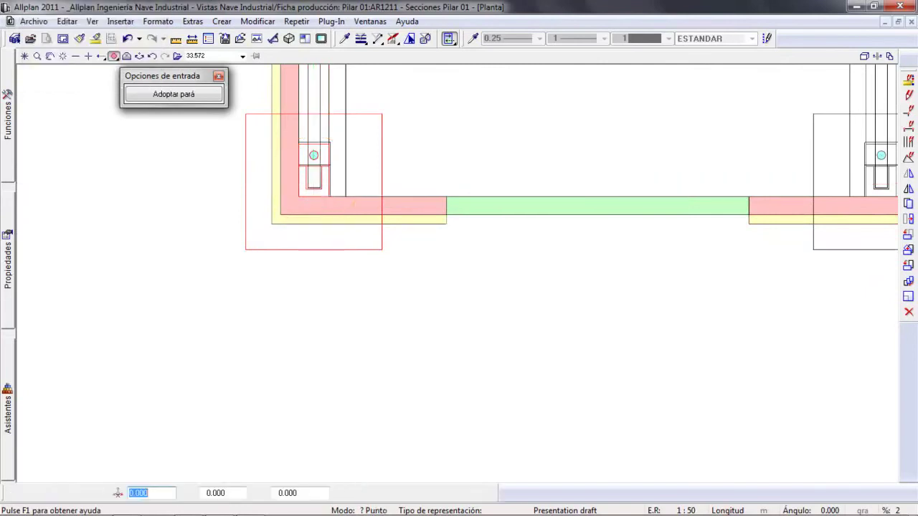
scroll(309, 205, down, 4)
scroll(314, 311, up, 3)
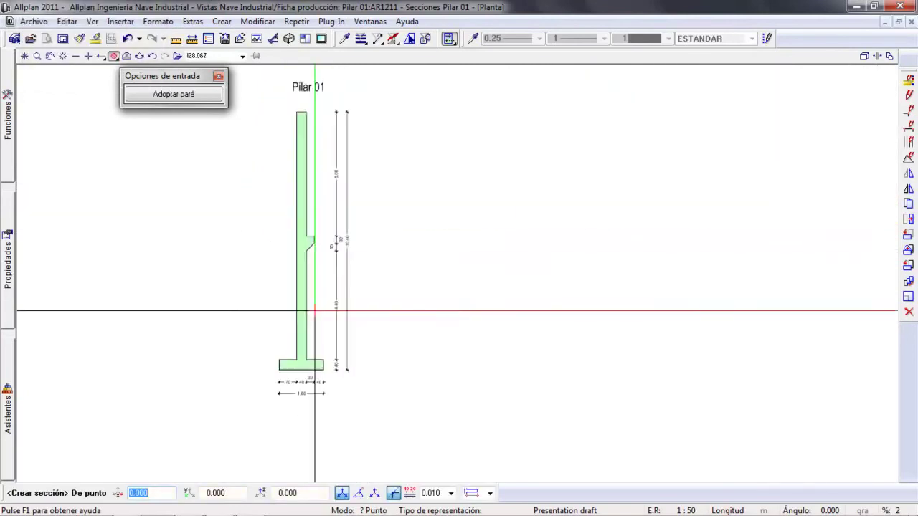
scroll(314, 310, up, 2)
click(250, 258)
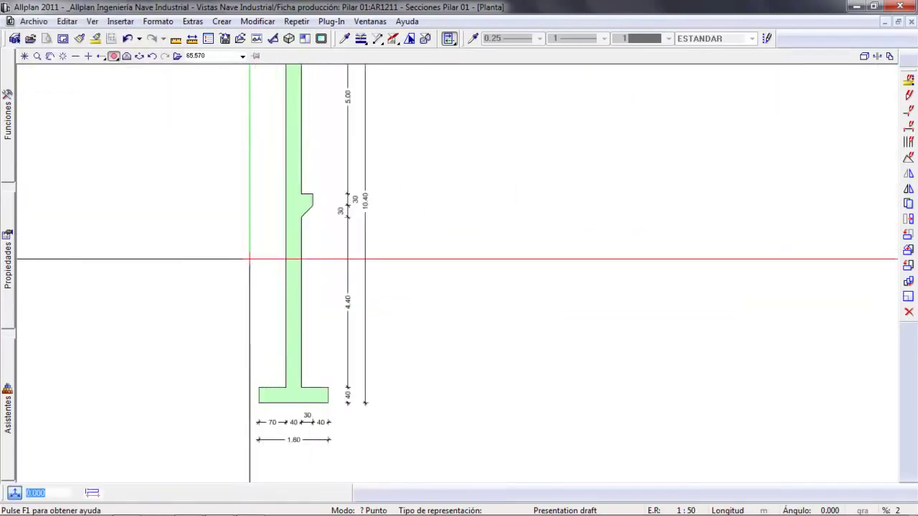
click(249, 259)
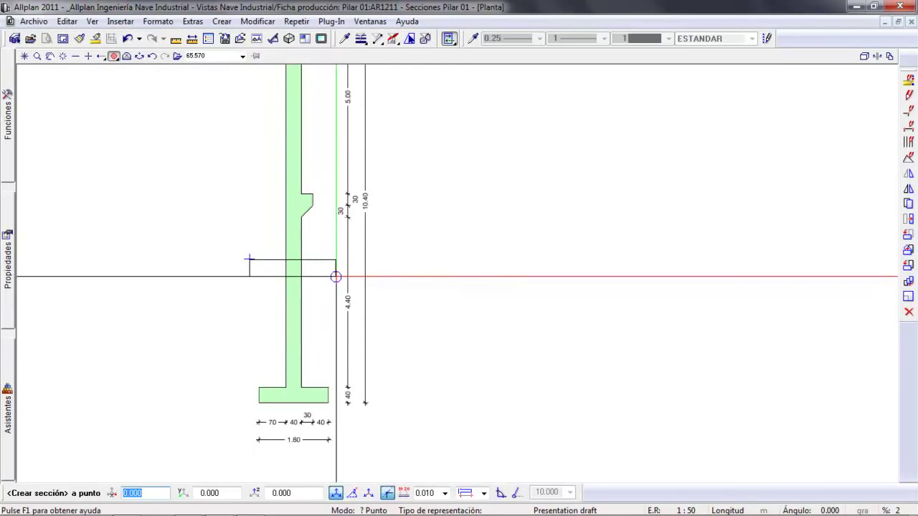
click(322, 264)
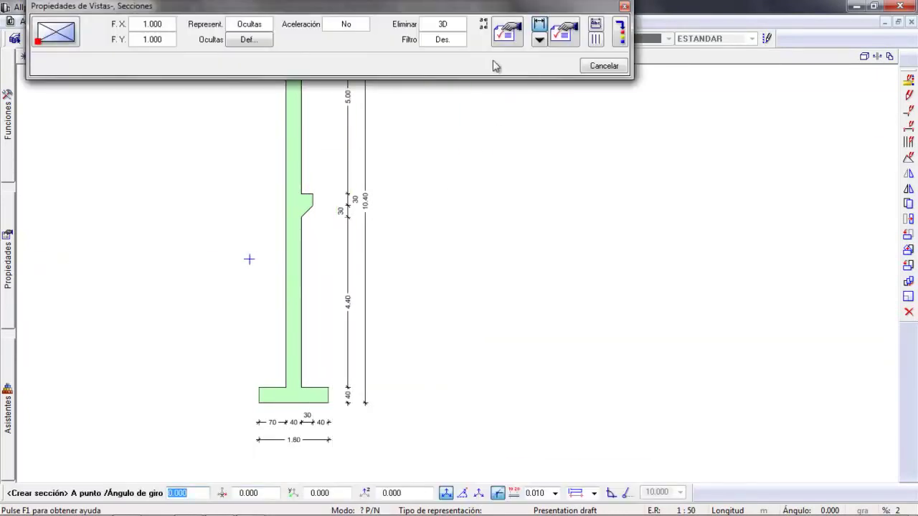
Turn on the section line in the section properties and set the section designation to D.
click(505, 32)
click(139, 157)
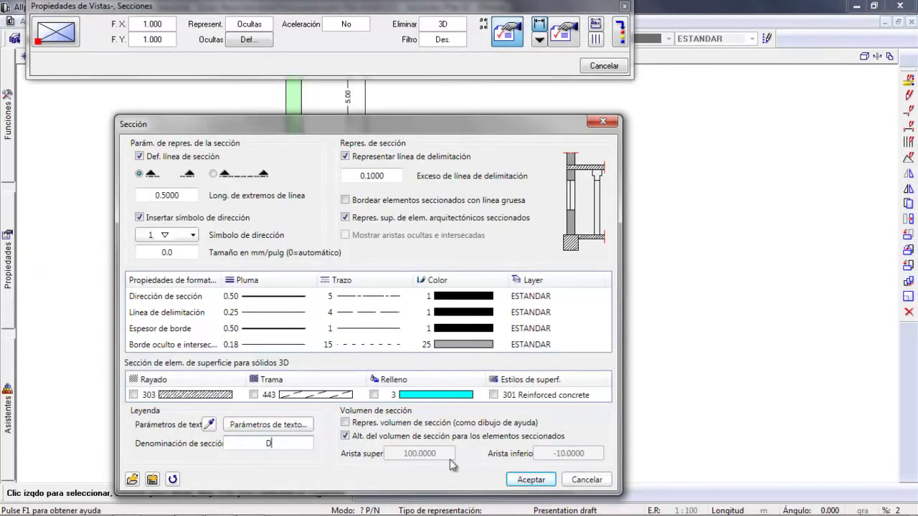
click(528, 480)
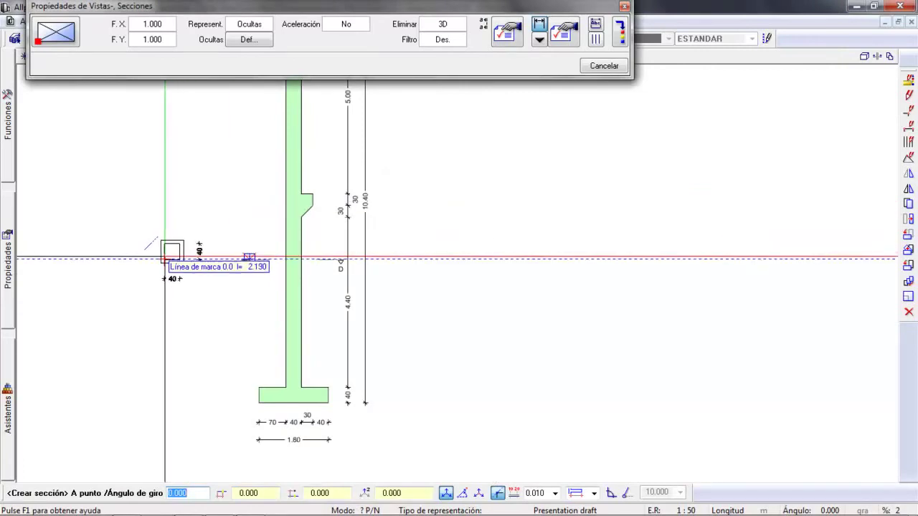
Place the pillar's cross-section beside the elevation and title it "Sección D - D" above the cut.
click(170, 251)
click(164, 257)
key(Return)
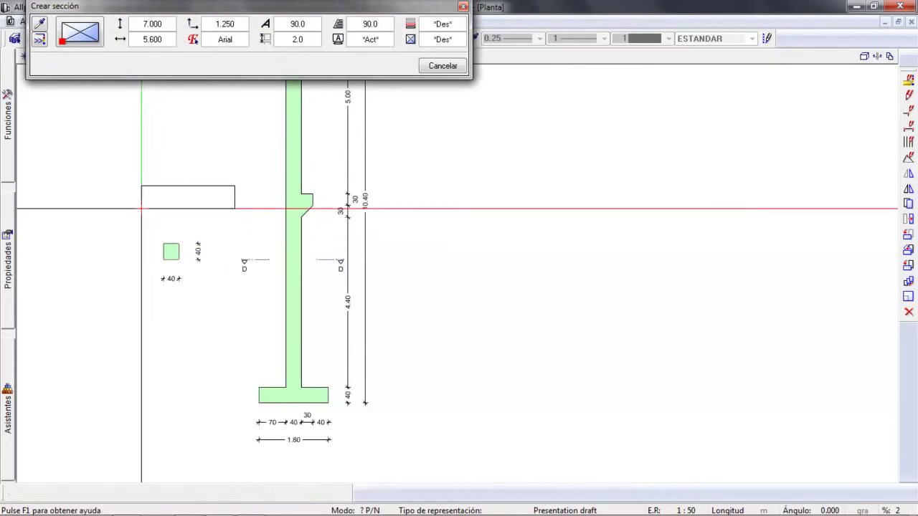
click(141, 208)
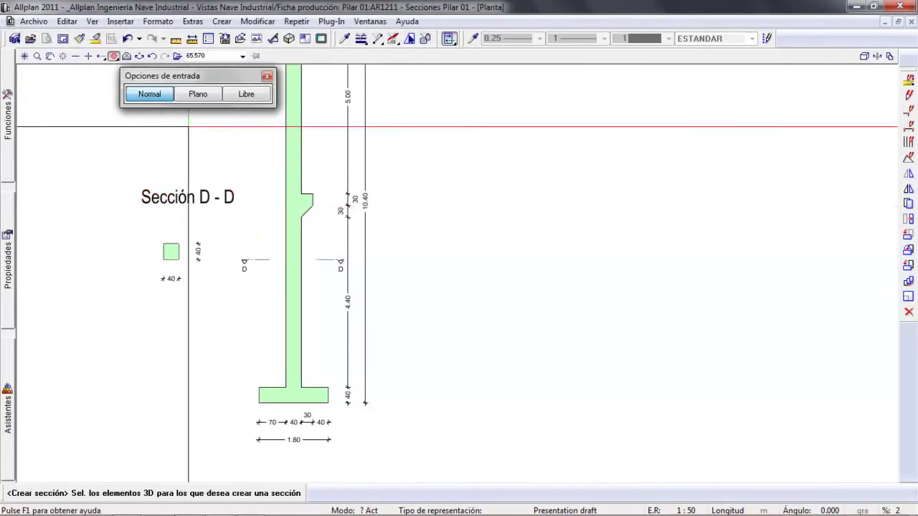
Choose free projection for a new section, use the front-right isometric view and select the corner pillar.
click(246, 95)
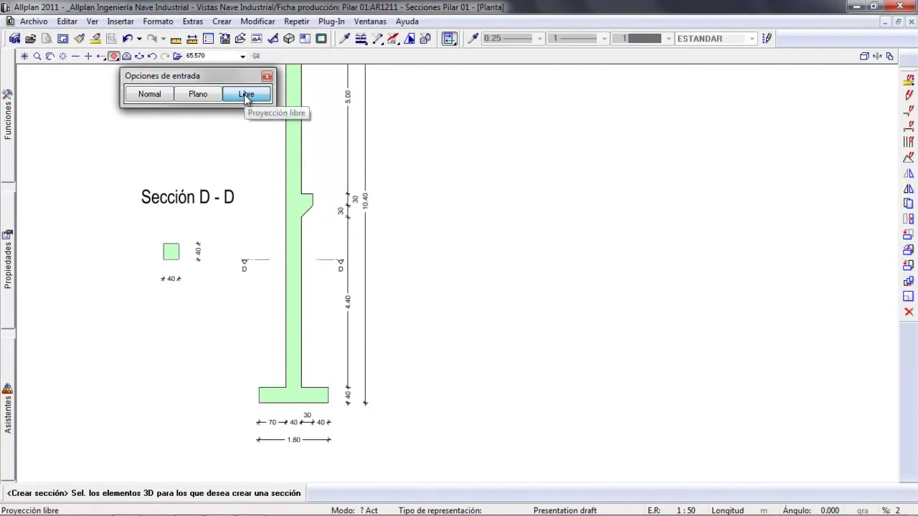
click(114, 57)
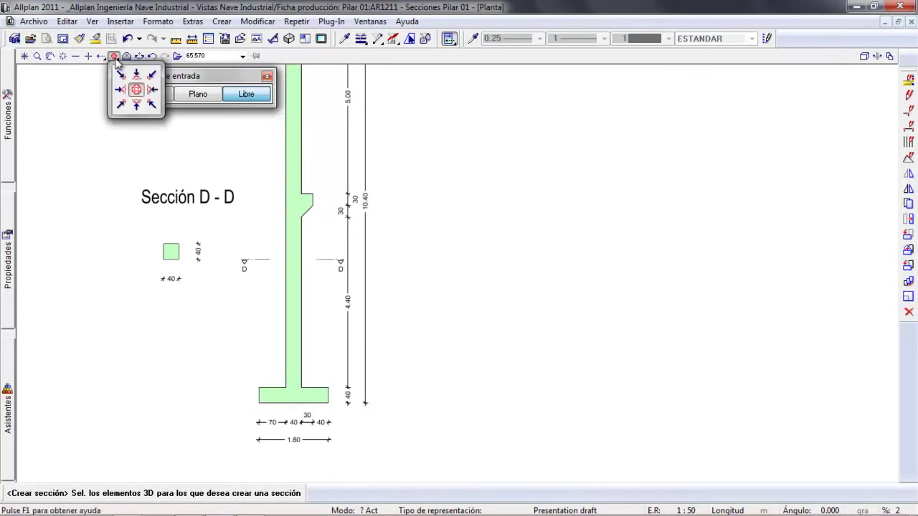
click(152, 105)
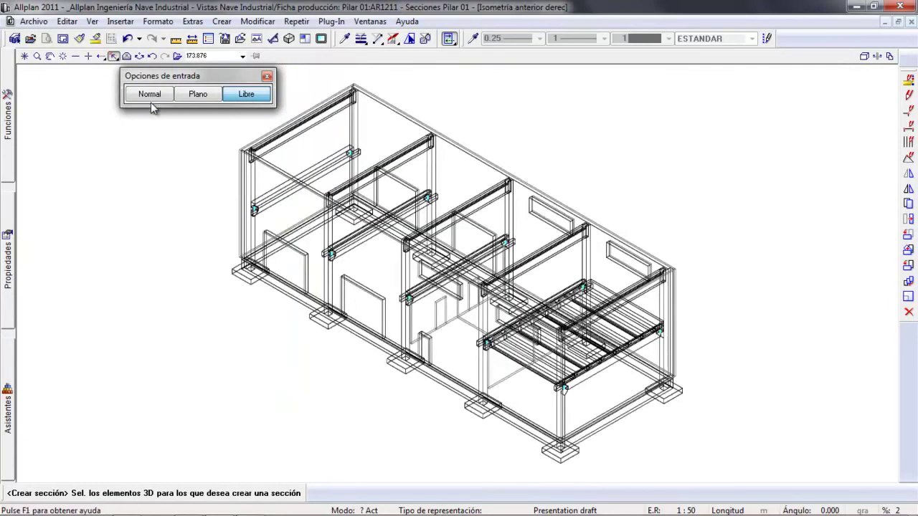
click(209, 129)
click(277, 297)
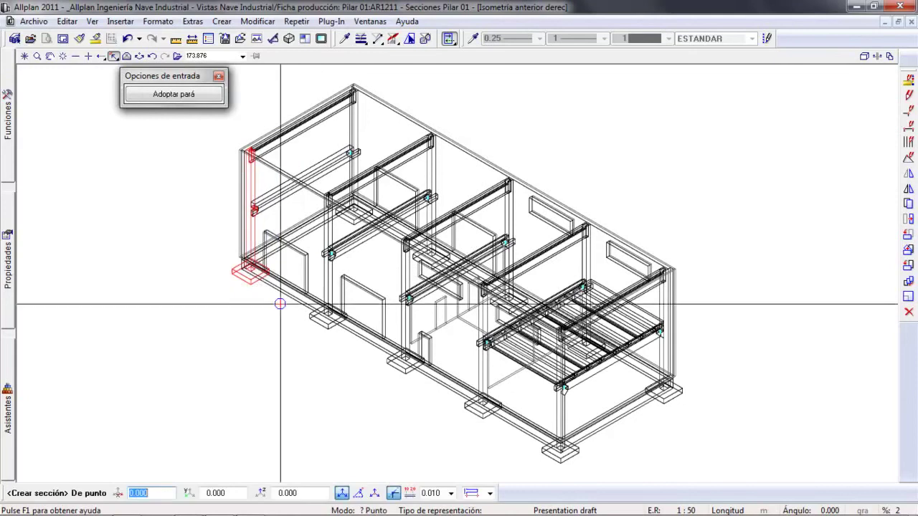
Return to plan view, bound the corner pillar's footing as the section area and place the isometric view beside Sección D - D.
click(114, 56)
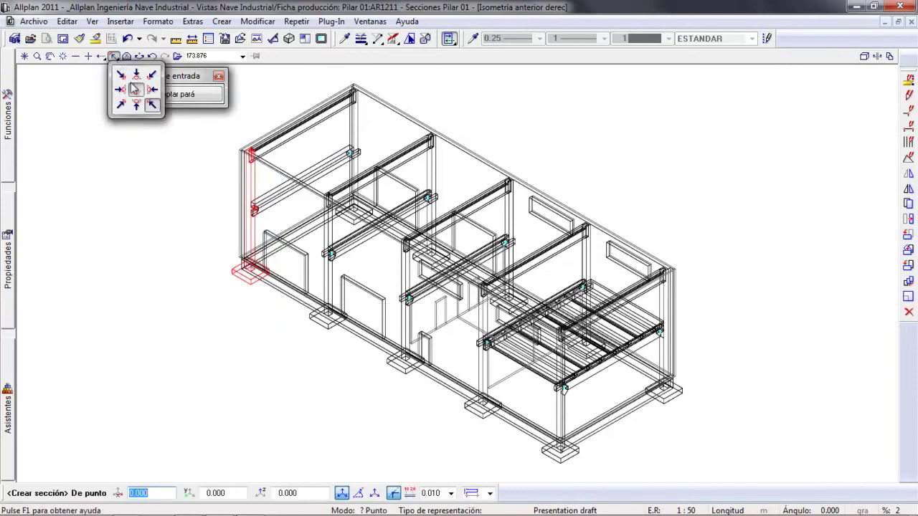
click(137, 89)
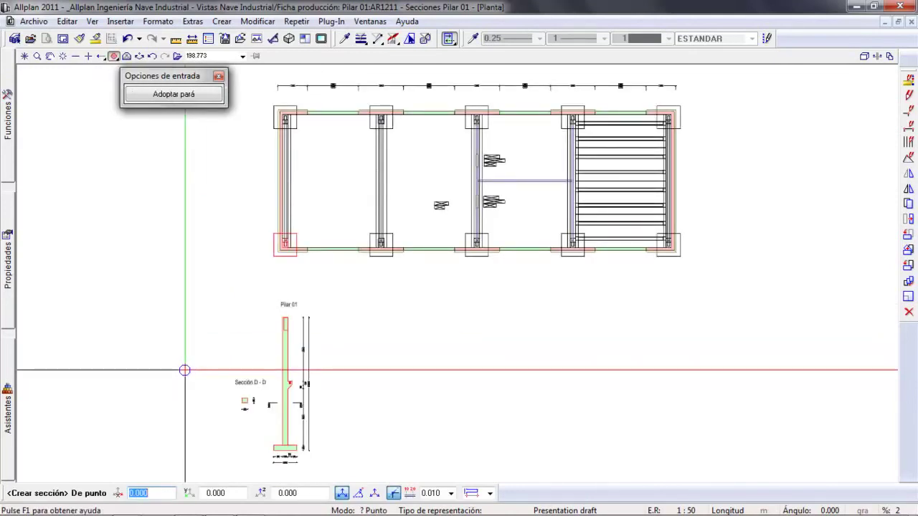
click(301, 263)
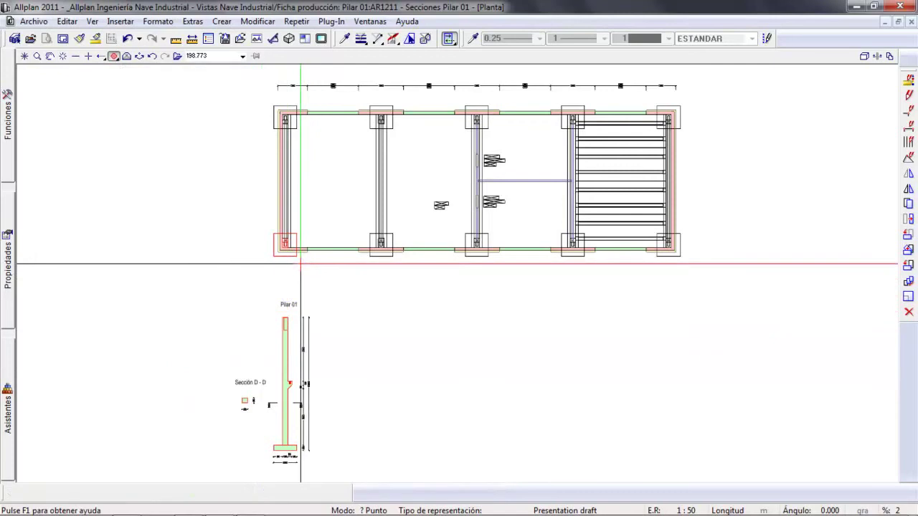
click(265, 229)
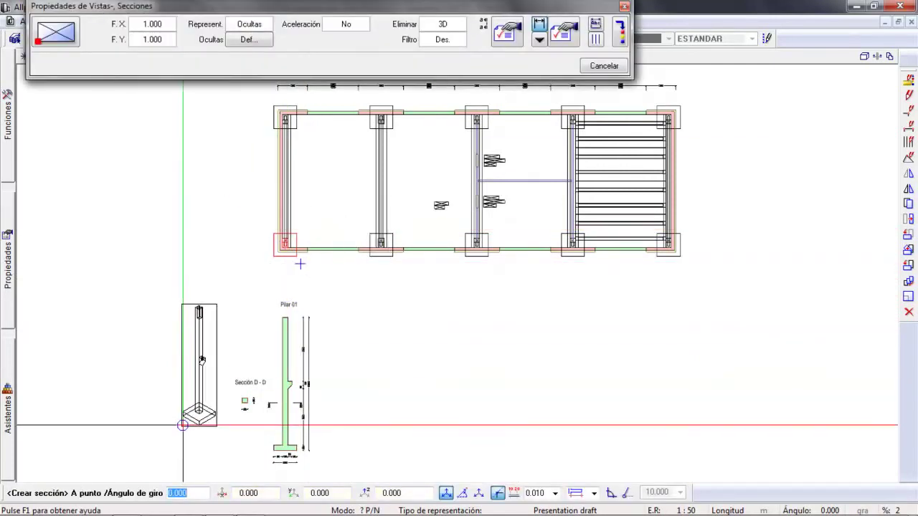
click(298, 279)
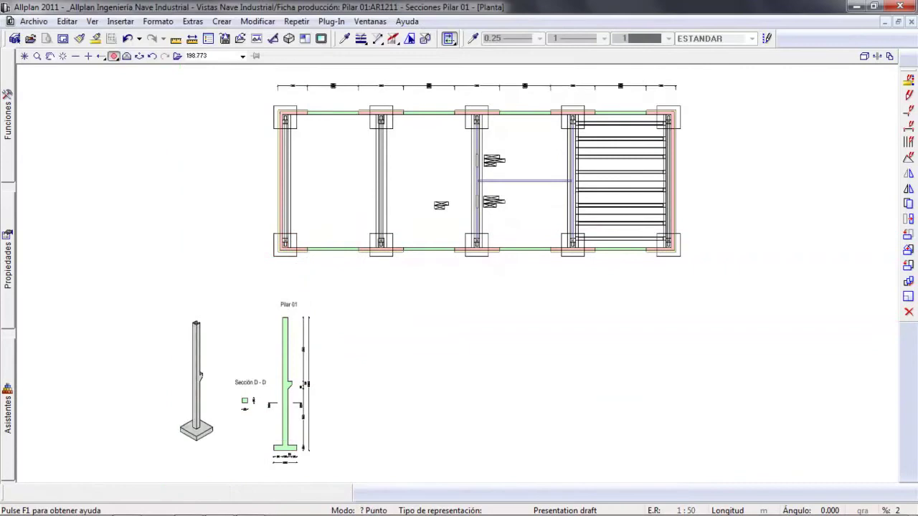
Title the new view "Isométrica" above the pillar and finish creating sections.
click(616, 390)
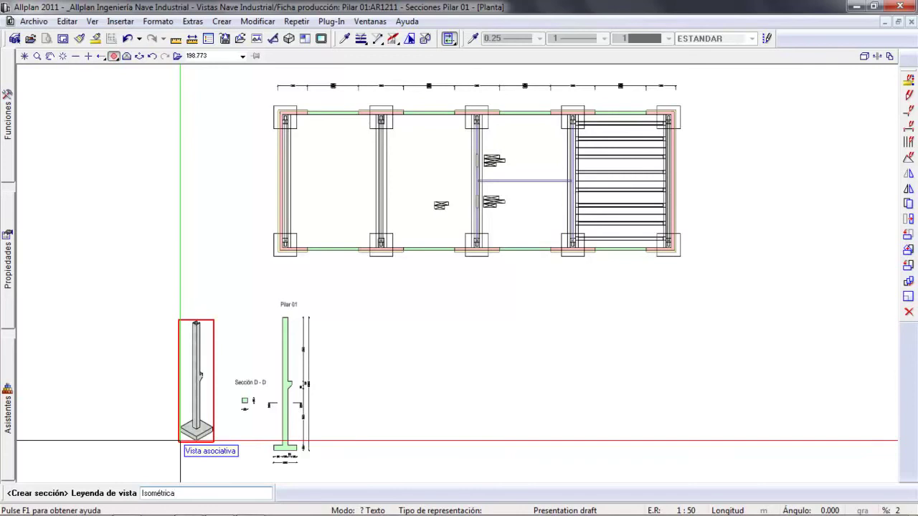
key(Return)
scroll(188, 344, up, 4)
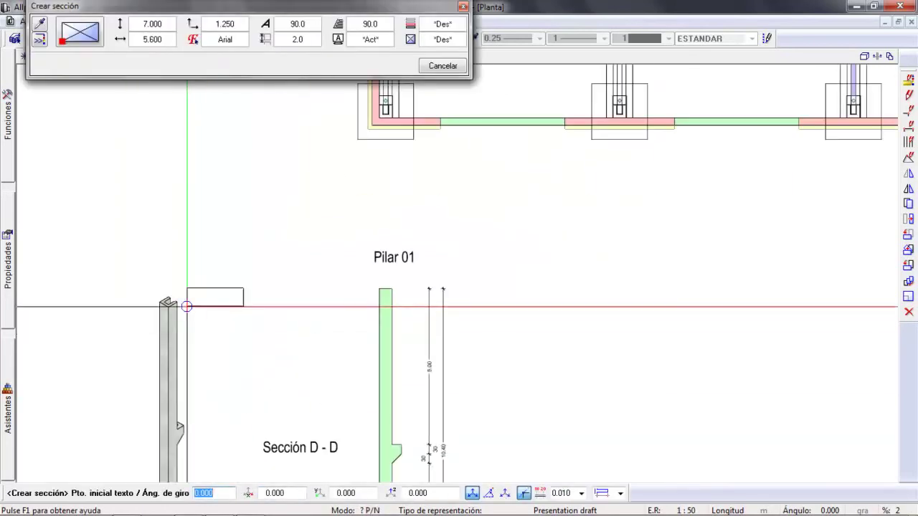
click(149, 263)
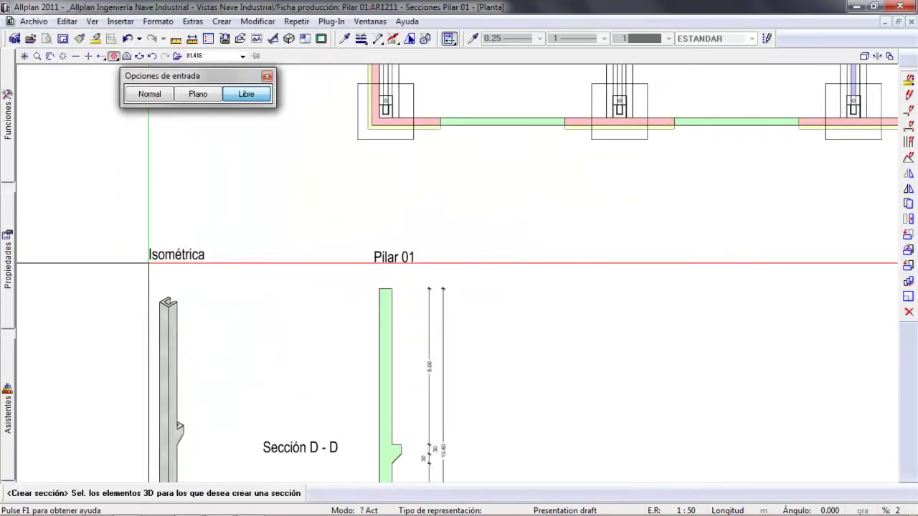
key(Escape)
scroll(178, 211, down, 5)
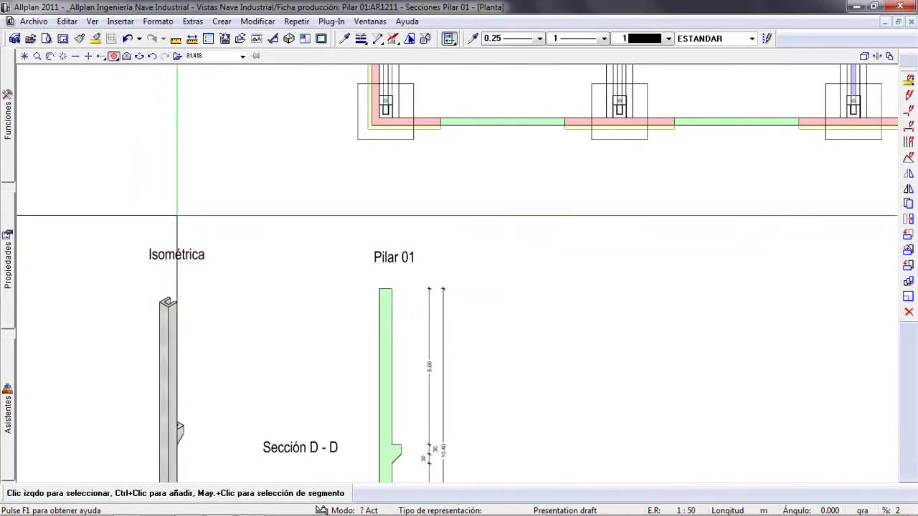
middle_drag(235, 251, 311, 205)
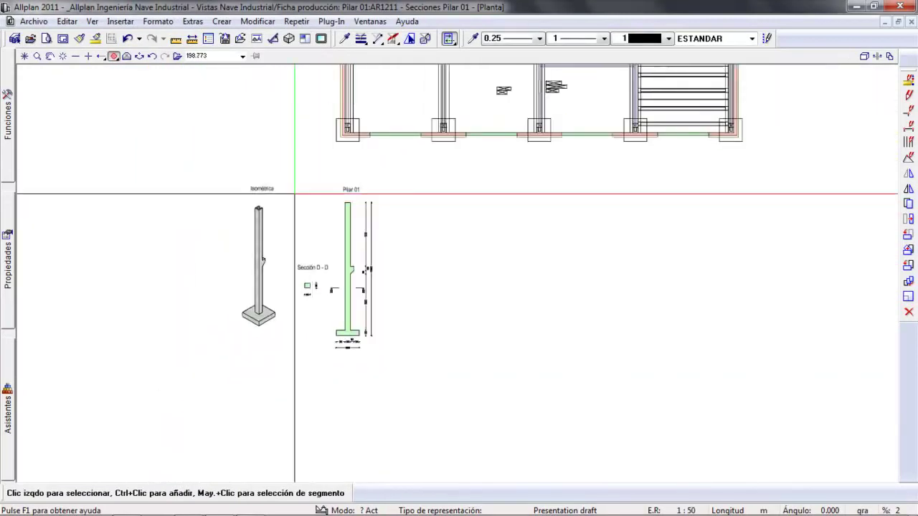
scroll(286, 187, up, 2)
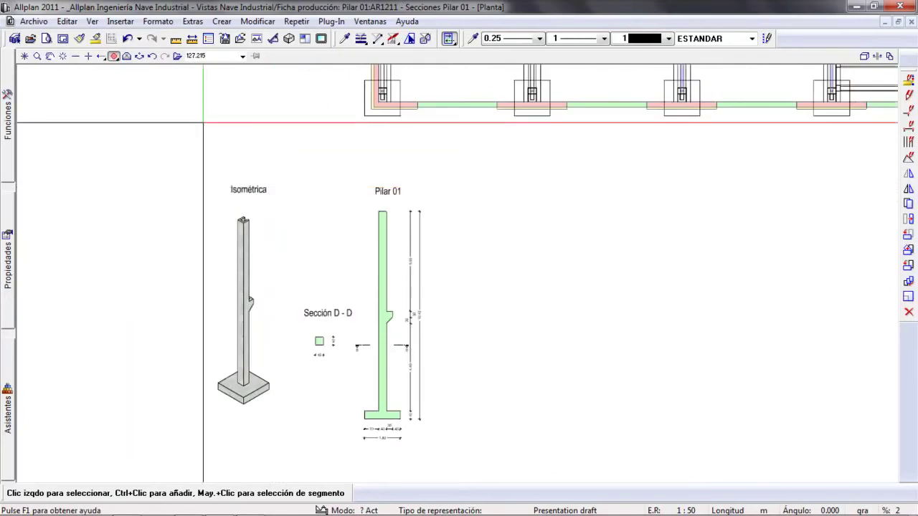
Make drawing file 1212 Armaduras Pilar 01 active, keeping 1211 Secciones Pilar 01 open in the background.
click(30, 38)
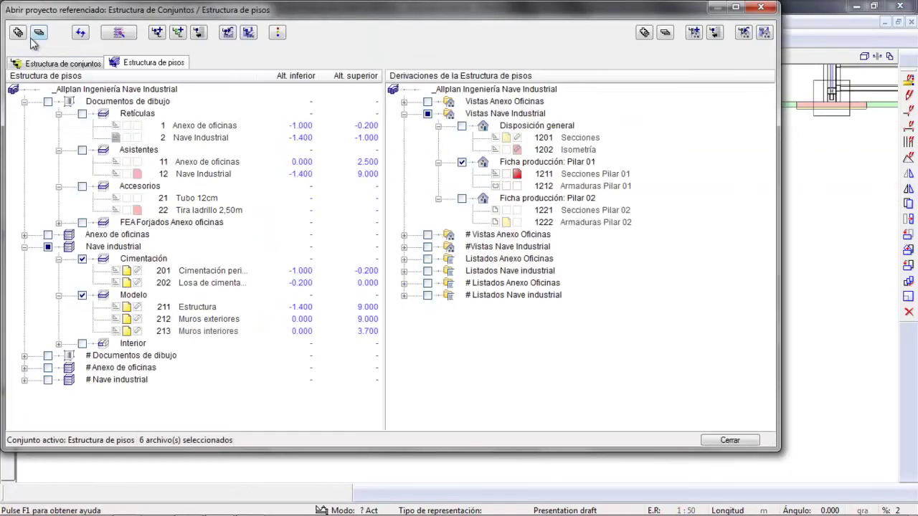
click(518, 186)
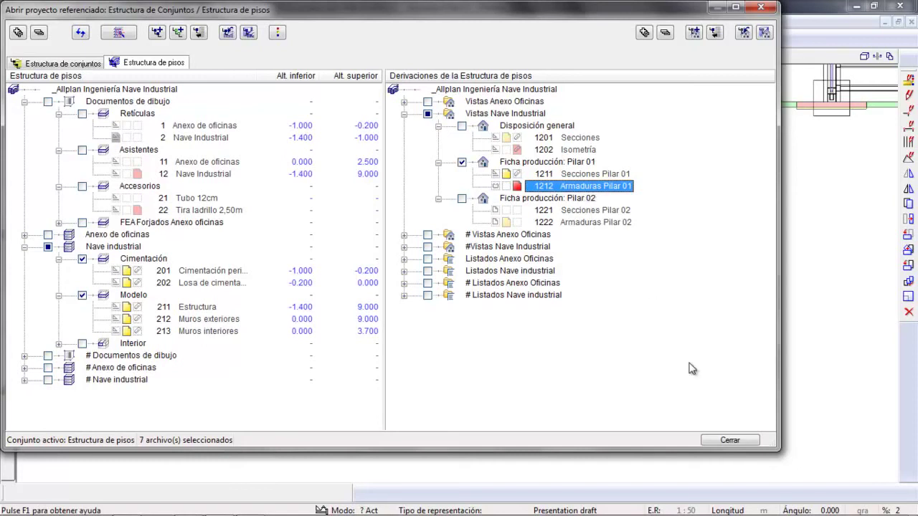
click(730, 440)
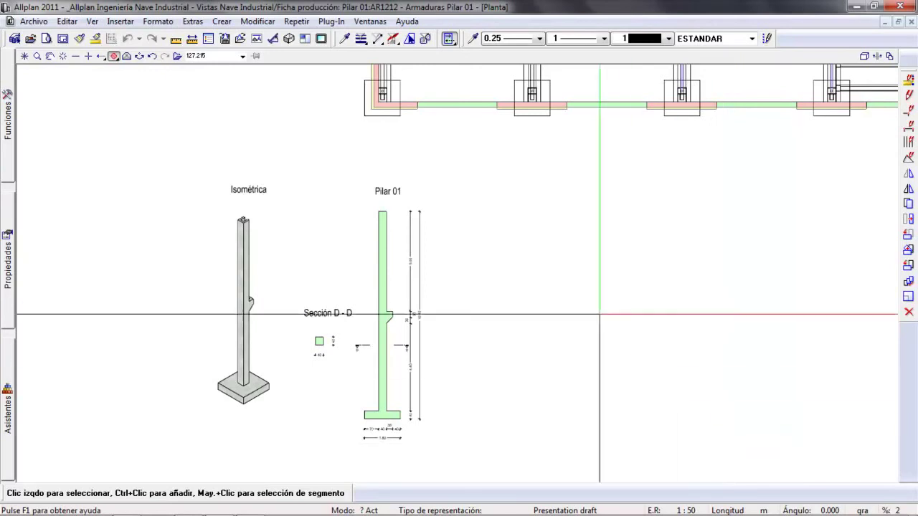
Apply the Engineering layer set "Reinforcement drawing" to the drawing.
click(752, 39)
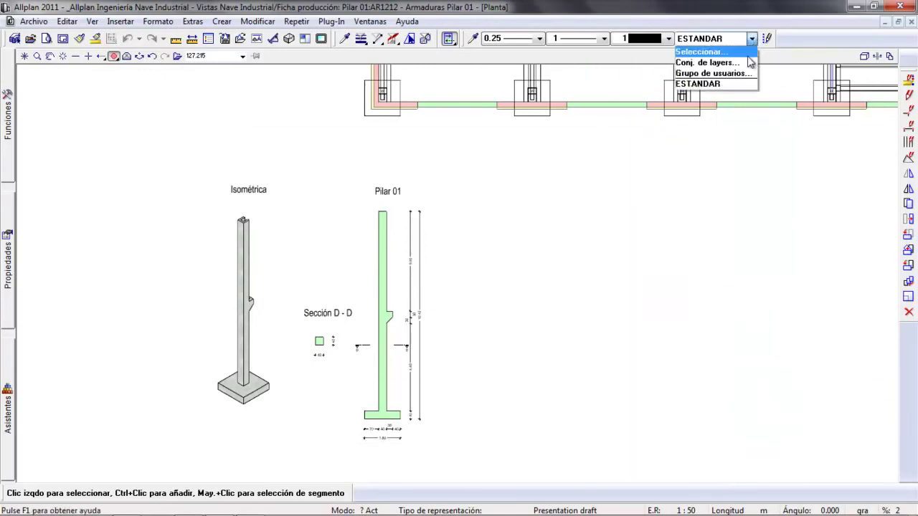
click(707, 59)
click(414, 214)
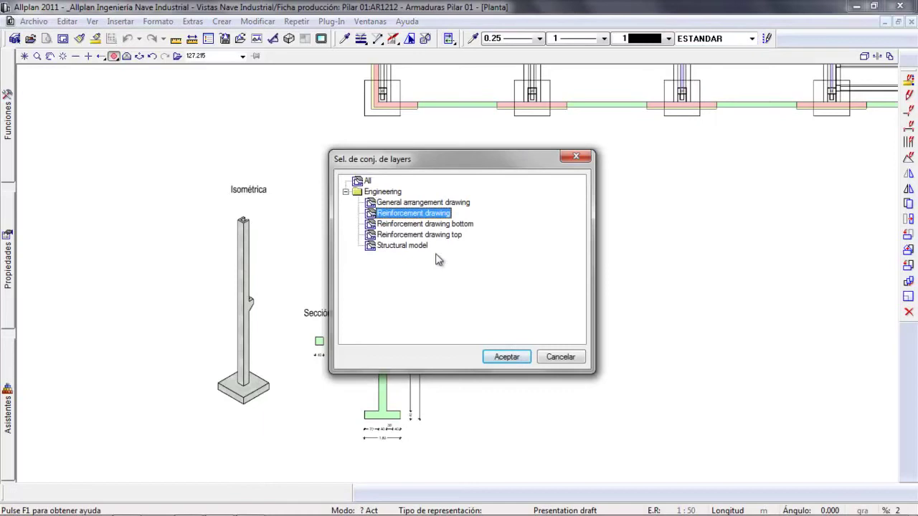
click(507, 357)
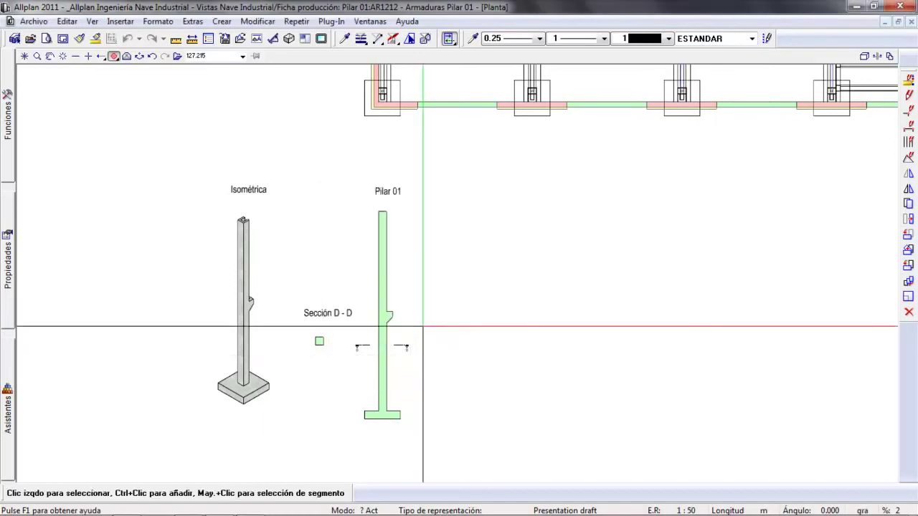
Switch to the Ingeniería module's bar reinforcement functions and open the catalog of reinforcement elements.
mouse_move(8, 126)
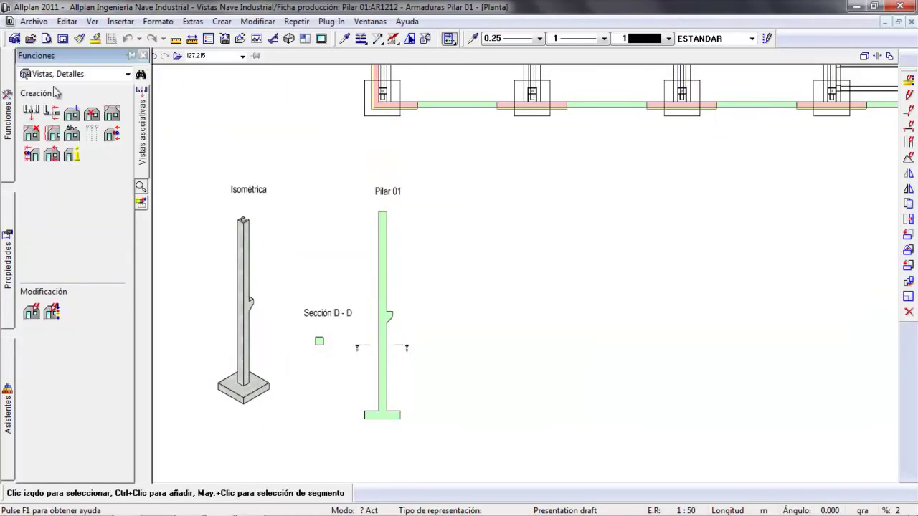
click(73, 75)
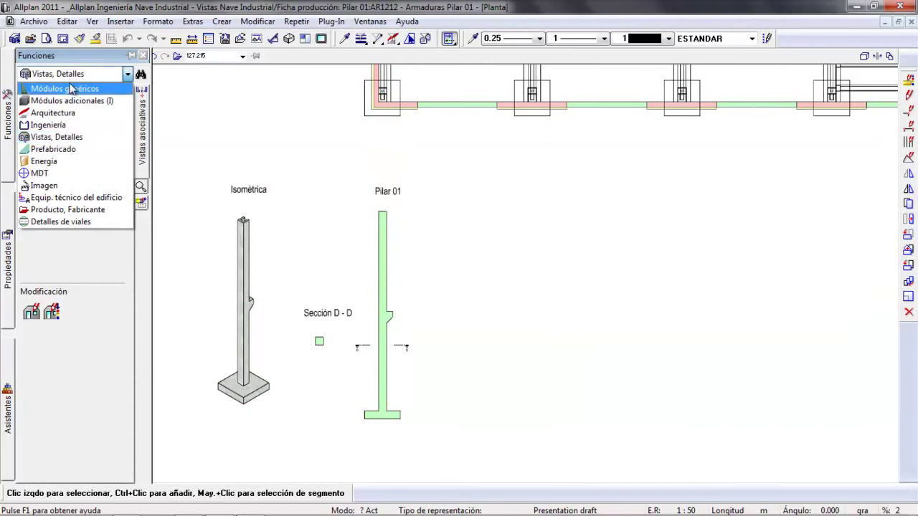
click(56, 127)
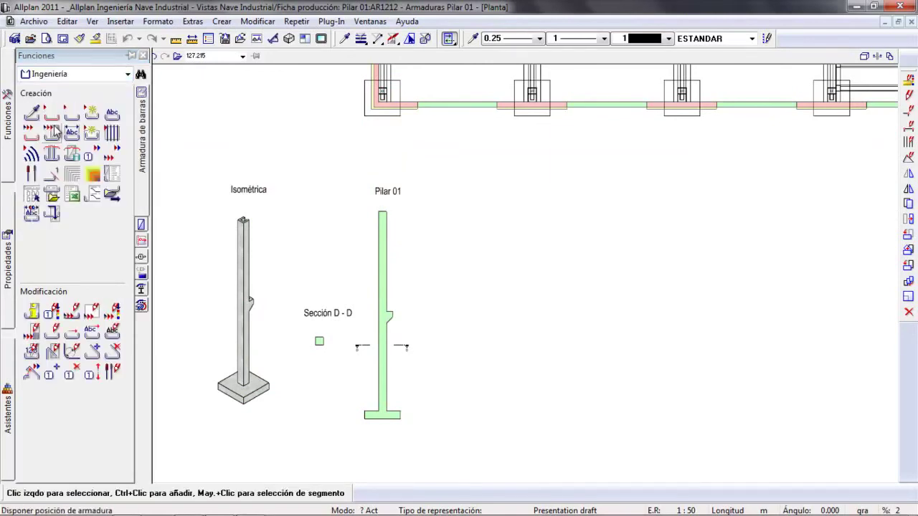
click(90, 134)
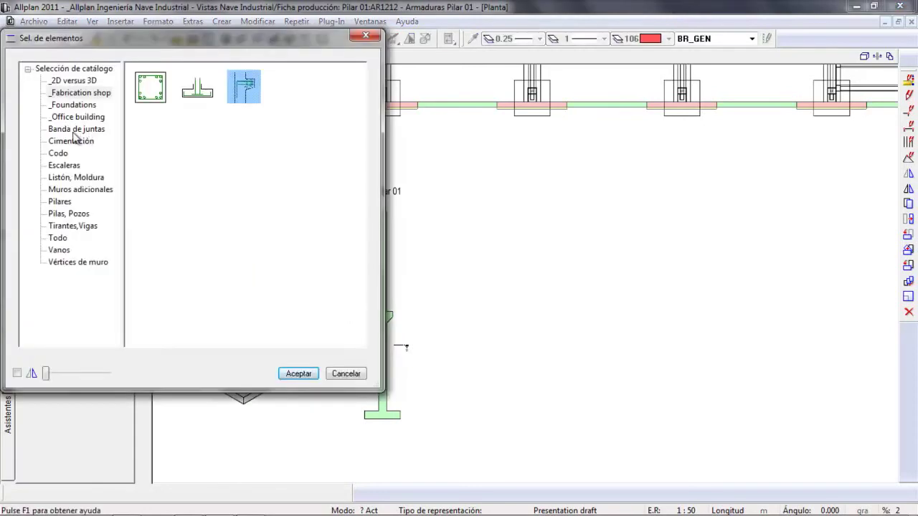
Look through the catalog's element groups from Banda de juntas to Tirantes, Vigas, including foundations, stairs, walls and columns.
click(74, 129)
click(69, 142)
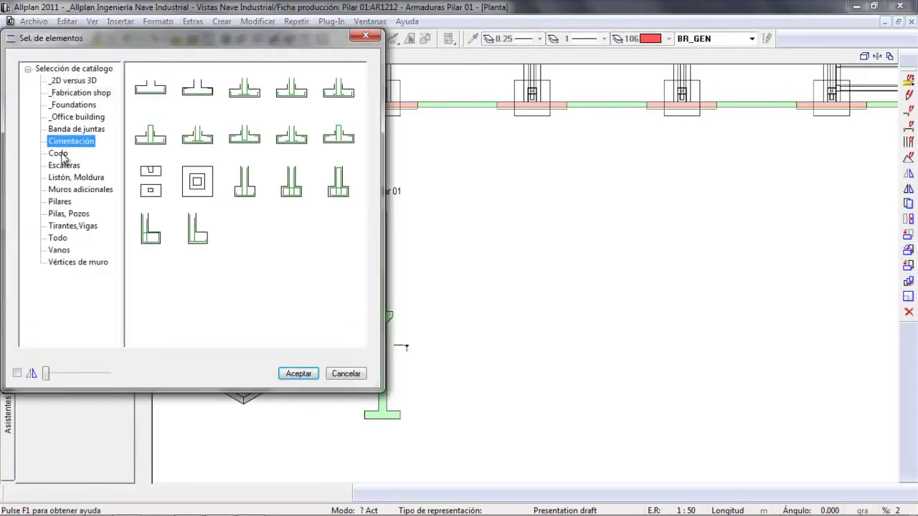
click(59, 153)
click(64, 165)
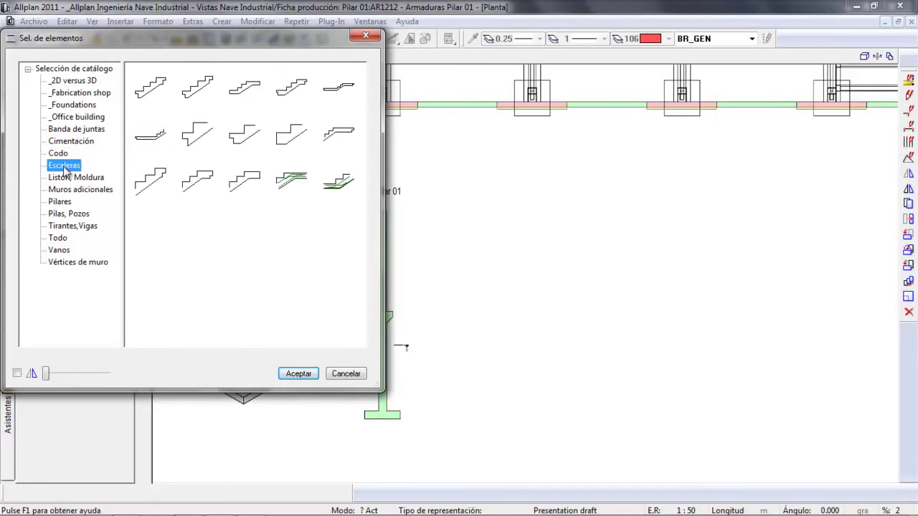
click(66, 178)
click(66, 190)
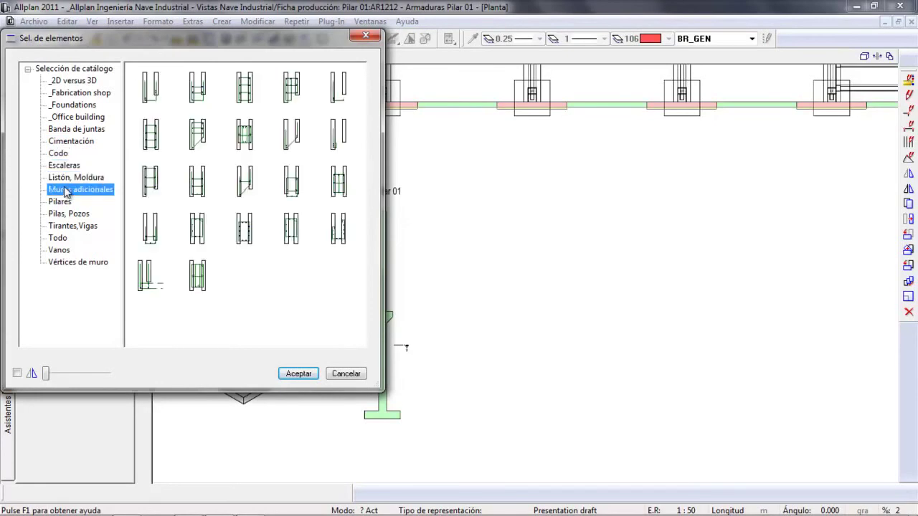
click(60, 201)
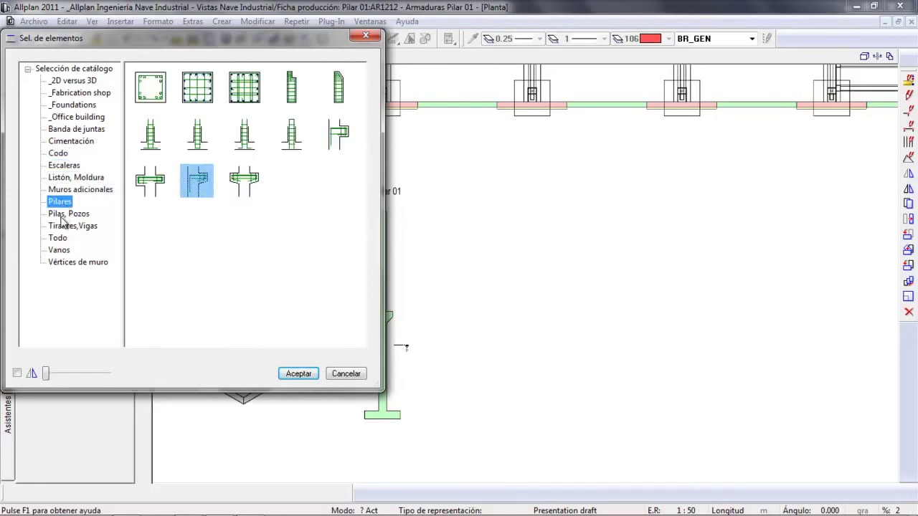
click(62, 227)
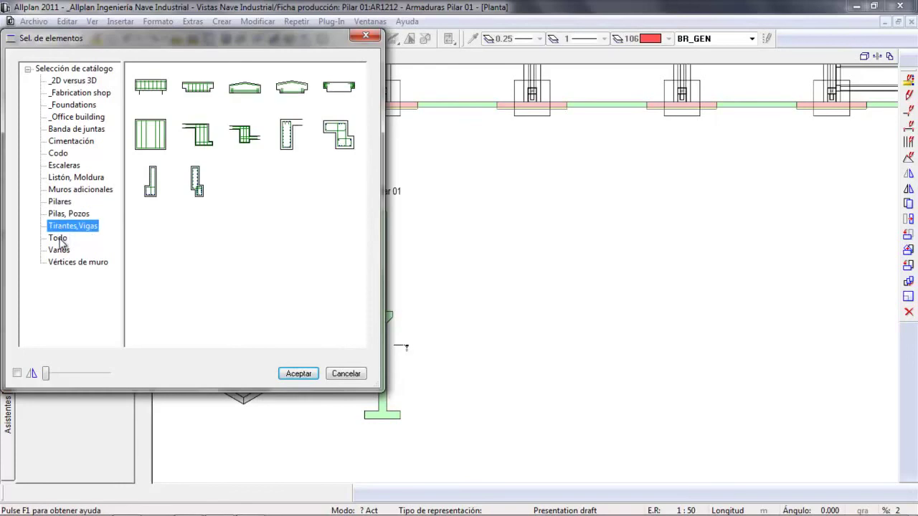
Choose the column with three stirrup zones from _Fabrication shop and load its saved data set EST-PI-3, Estribos Pilar 3 regiones.
click(75, 93)
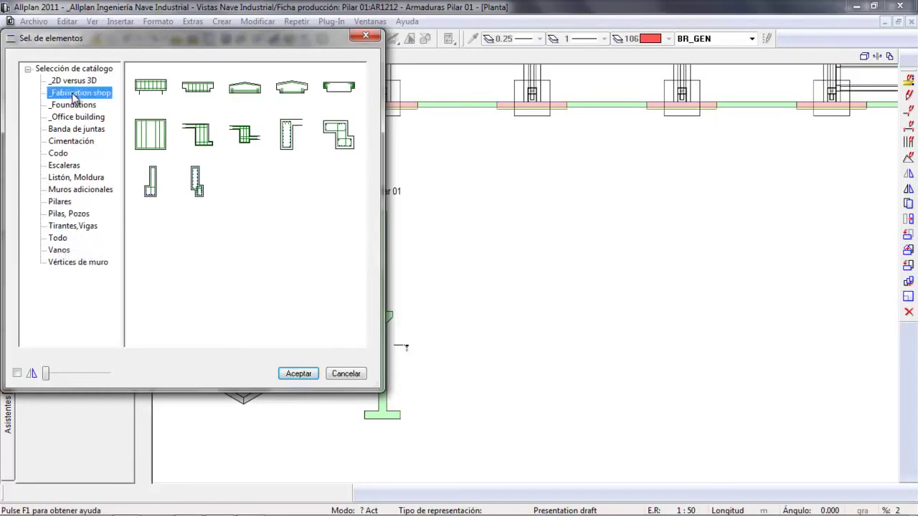
click(146, 93)
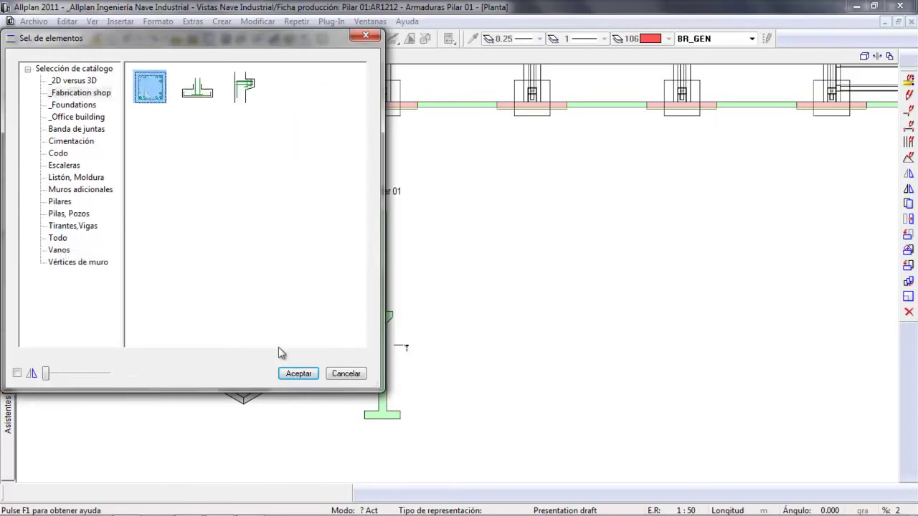
click(297, 375)
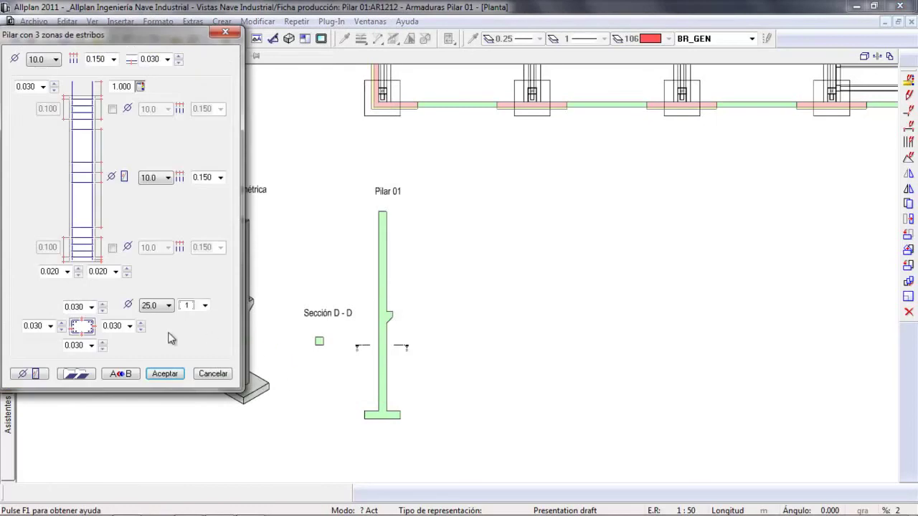
click(76, 373)
click(114, 98)
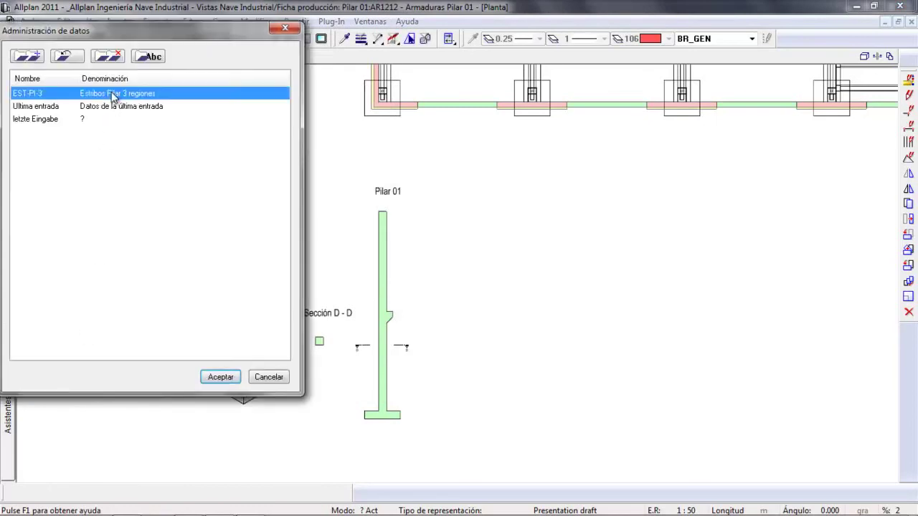
click(219, 377)
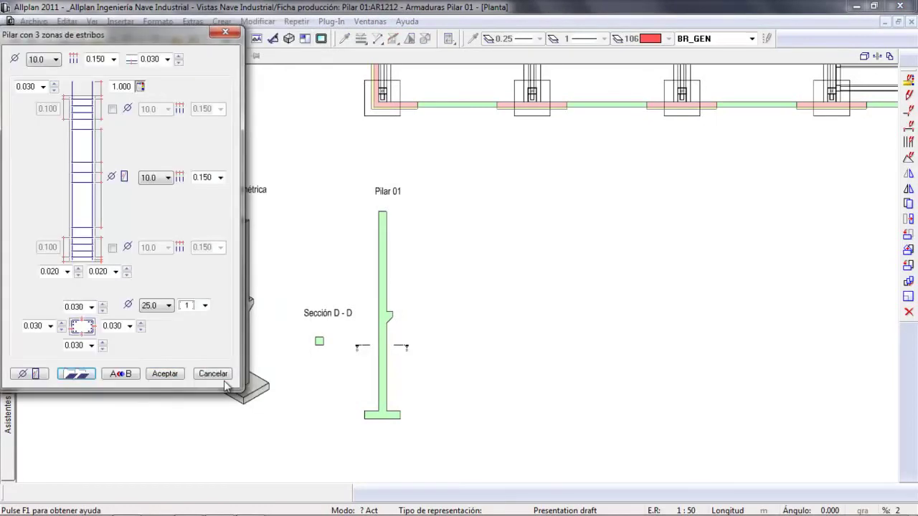
click(163, 374)
Place the column reinforcement on the pillar in Sección D - D, with its element depth reaching to 7.95 m.
scroll(310, 342, up, 3)
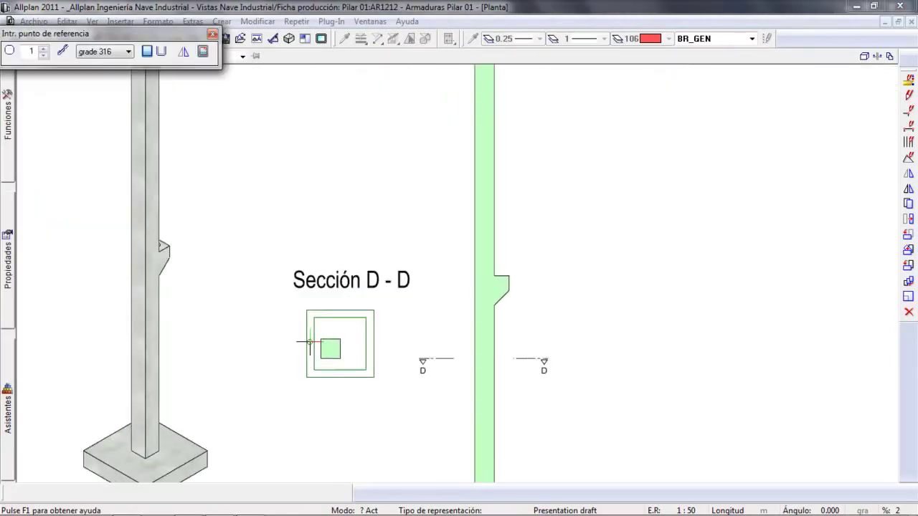
click(319, 349)
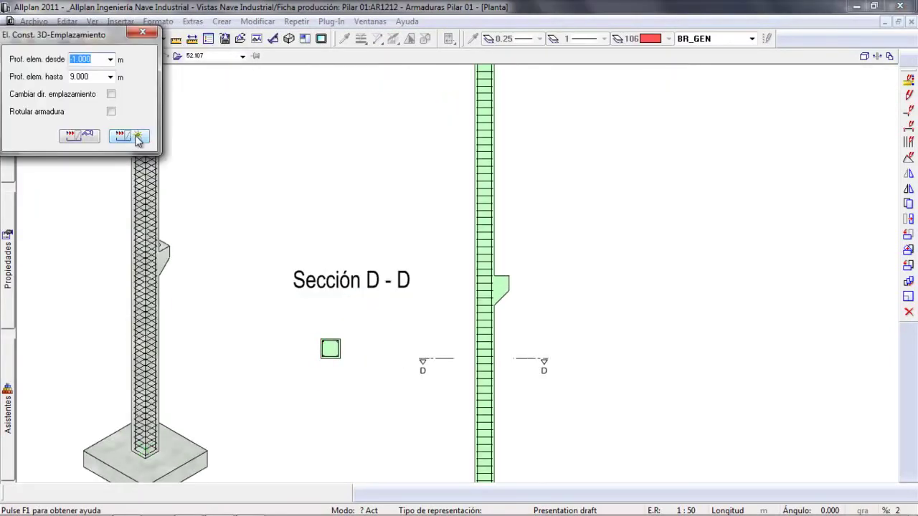
scroll(273, 164, down, 5)
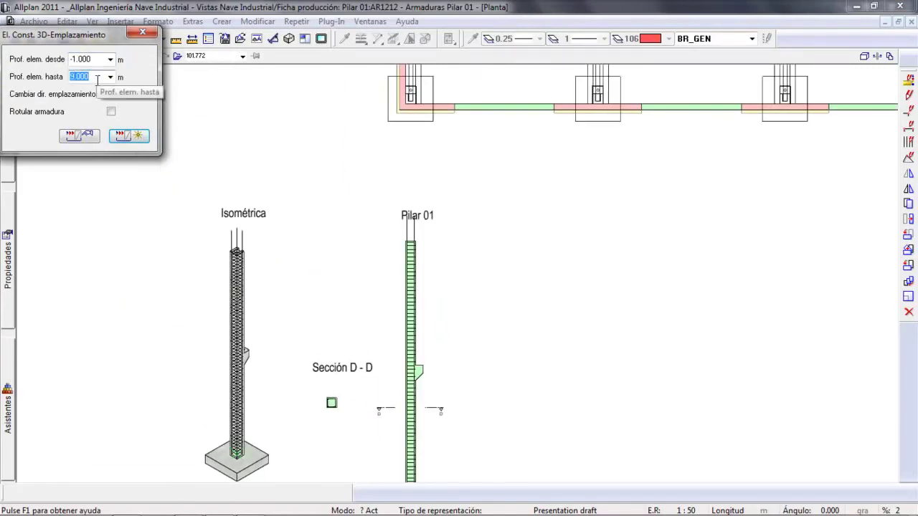
text(7.95)
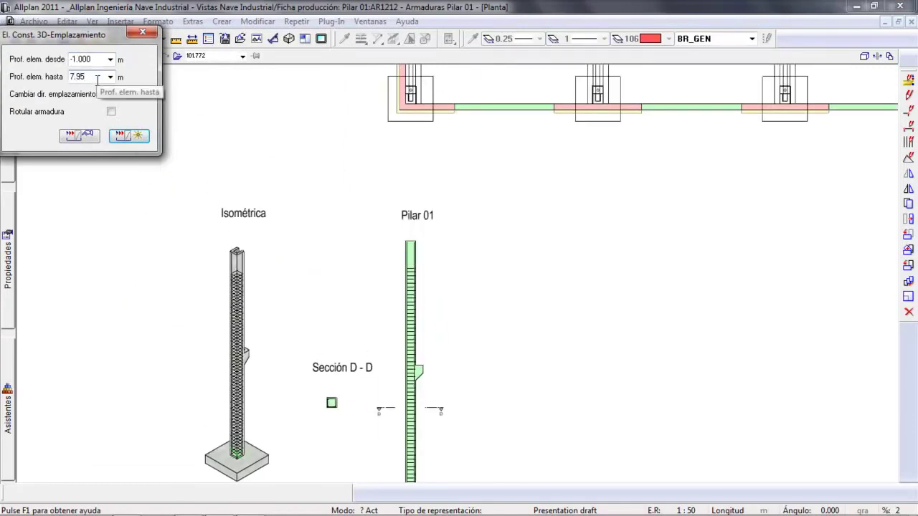
key(Return)
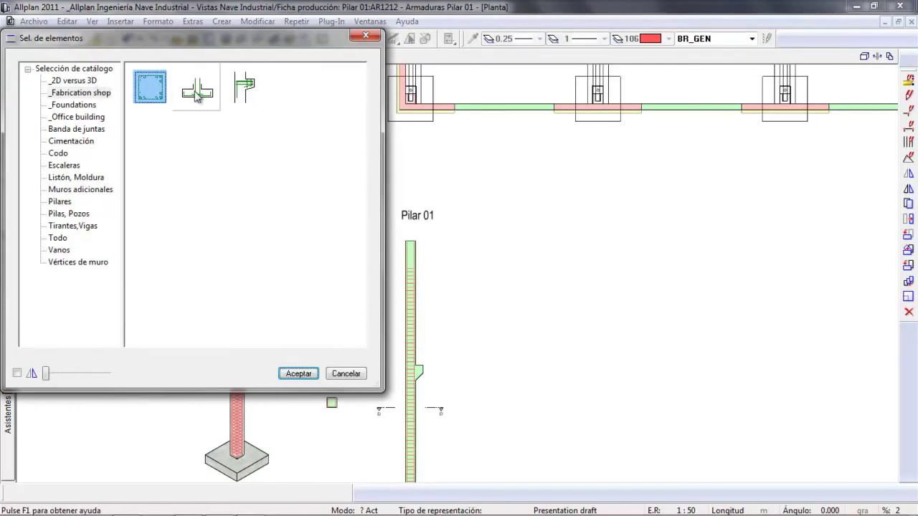
Choose the Zapata Tipo 1 footing element with column connection and load its saved data set EST_PI_Base, Zapata base Pilar 01.
click(295, 374)
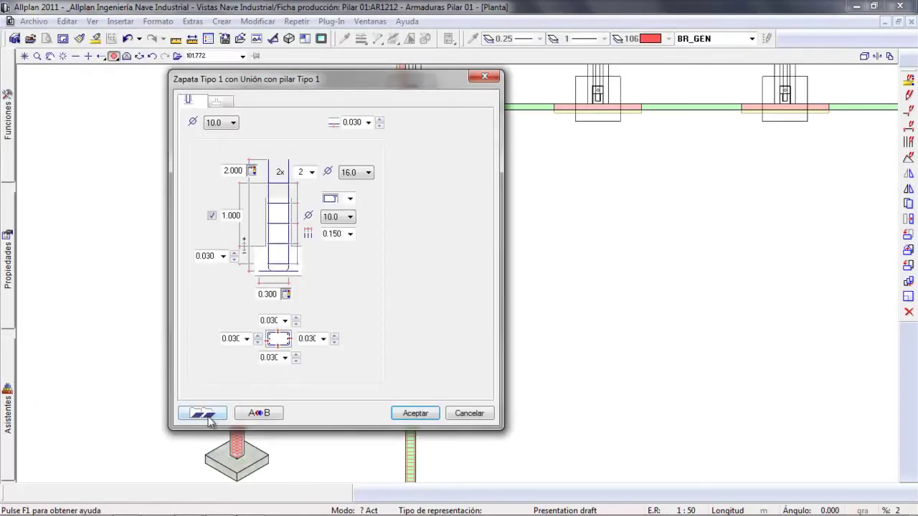
click(219, 102)
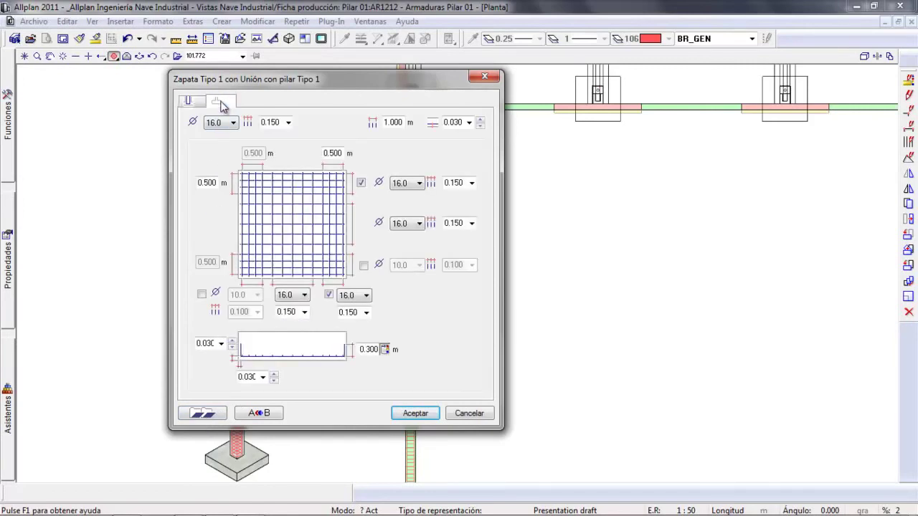
click(203, 413)
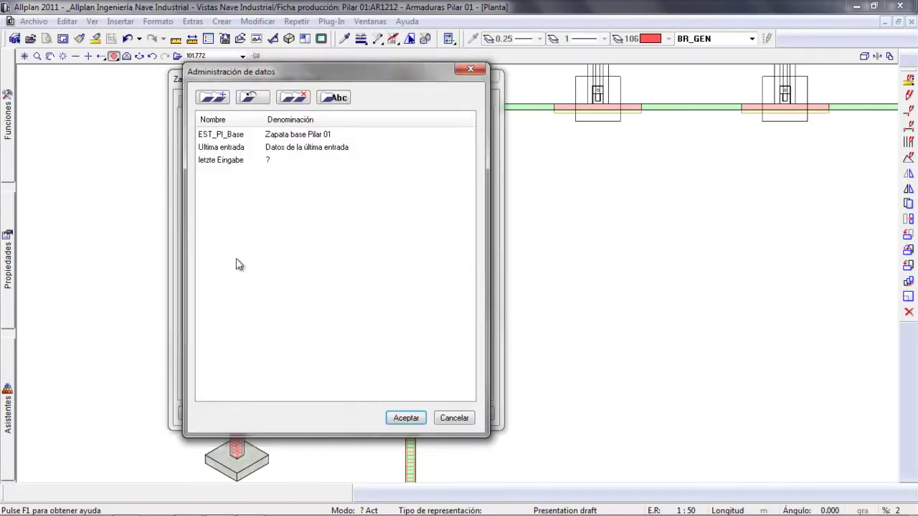
click(290, 137)
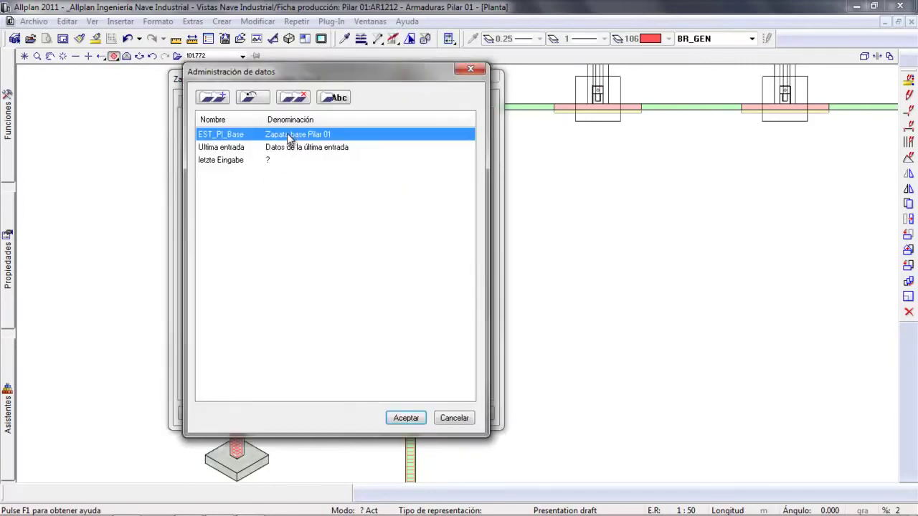
click(405, 418)
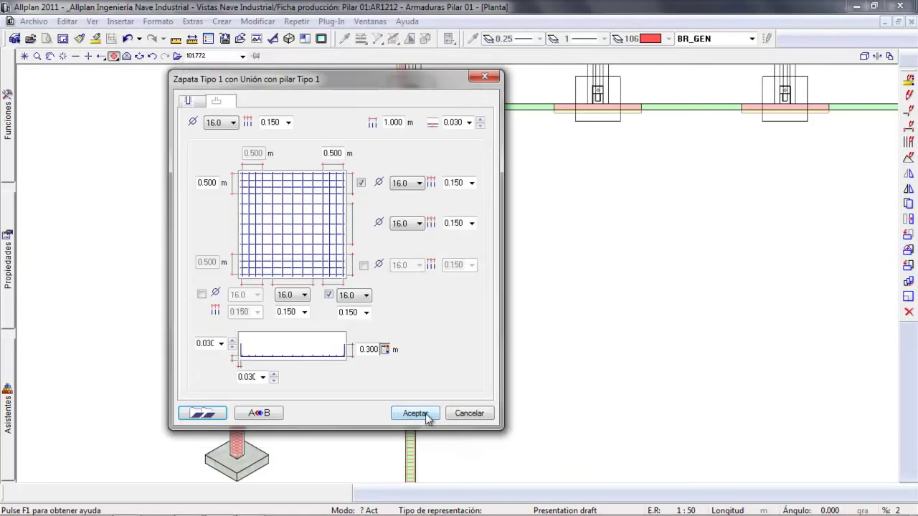
click(426, 416)
Place the footing reinforcement at the pillar base in the Pilar 01 elevation, using automatic placement.
middle_drag(391, 407, 390, 273)
click(403, 323)
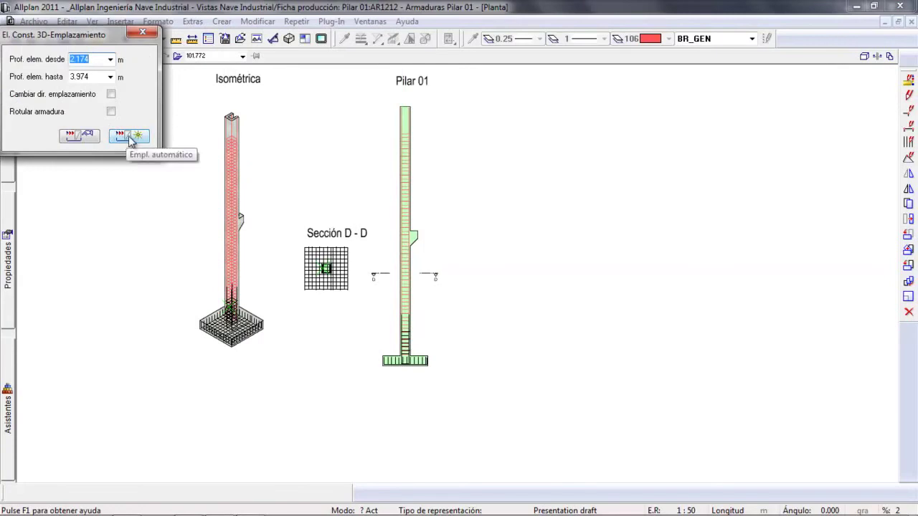
click(129, 138)
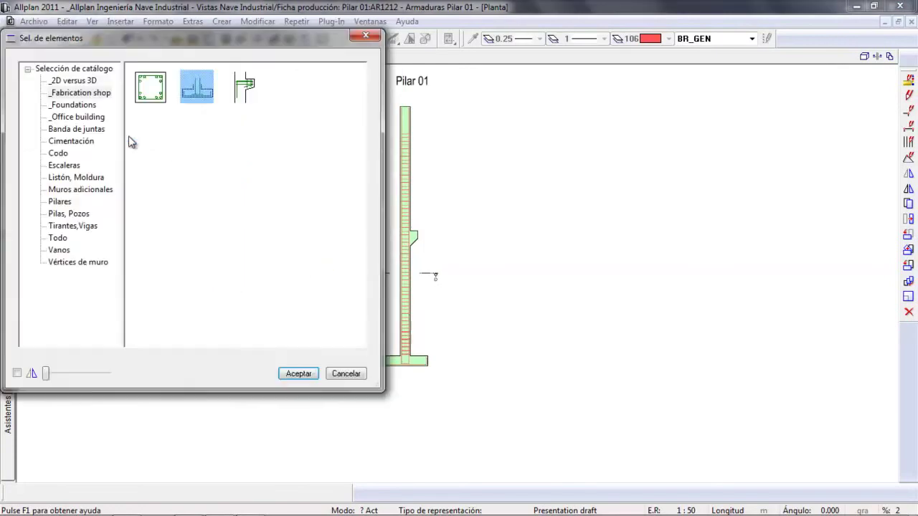
Reinforce the corbel in the Pilar 01 elevation with the Ménsula individual Tipo 2 element, using automatic placement.
click(241, 89)
click(298, 374)
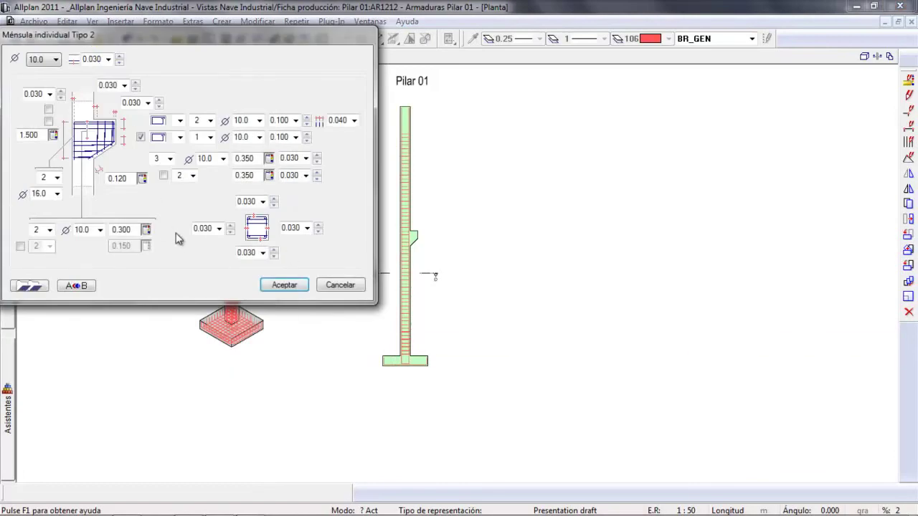
click(284, 285)
scroll(418, 228, up, 3)
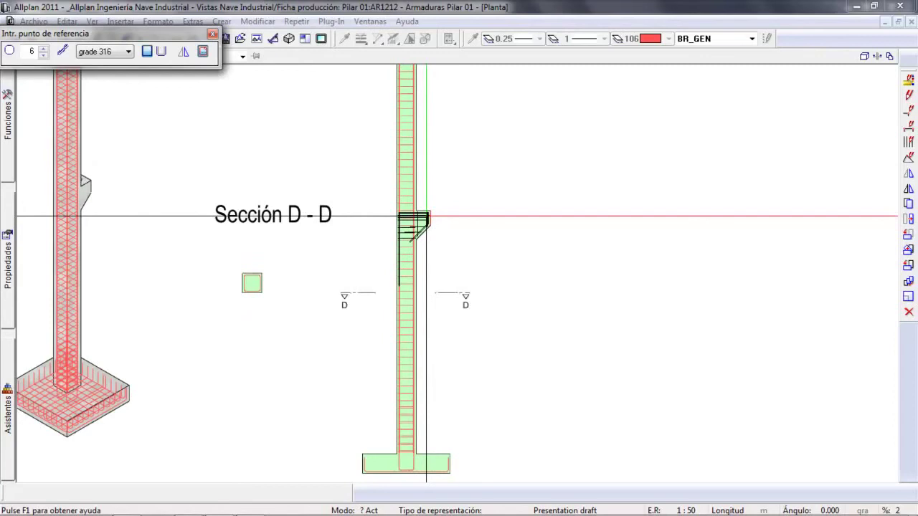
click(426, 216)
click(130, 136)
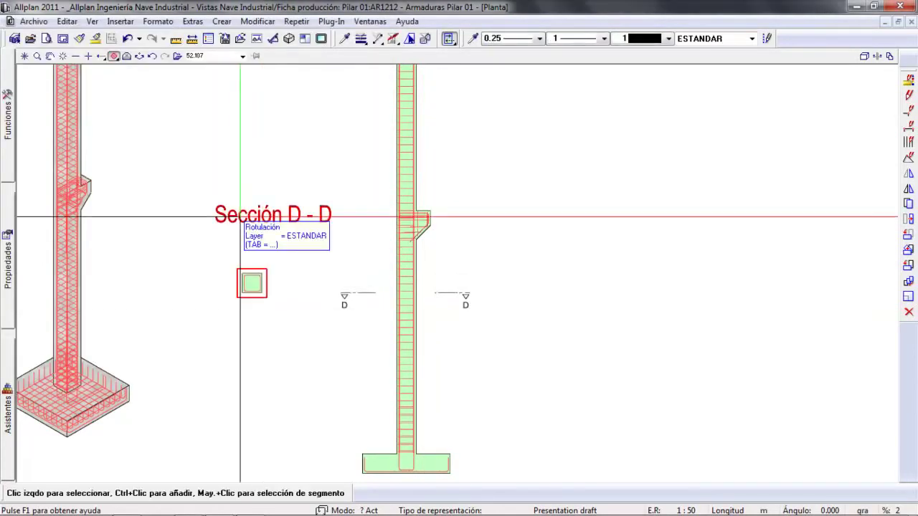
Show the corner pillar from the floor plan with its reinforcement in a selected-elements animation window.
mouse_move(242, 245)
middle_down()
mouse_move(311, 260)
mouse_move(350, 234)
middle_up()
scroll(350, 235, down, 4)
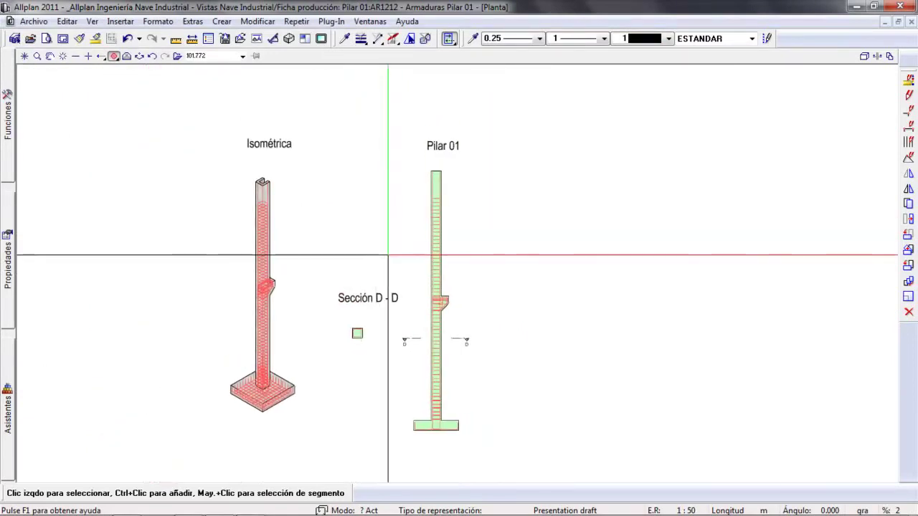
mouse_move(387, 246)
middle_down()
mouse_move(377, 314)
mouse_move(360, 307)
middle_up()
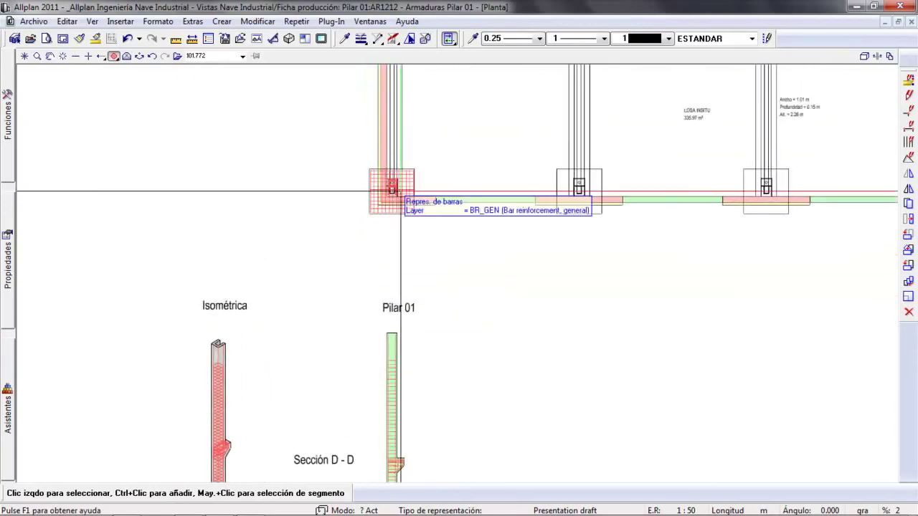
click(370, 21)
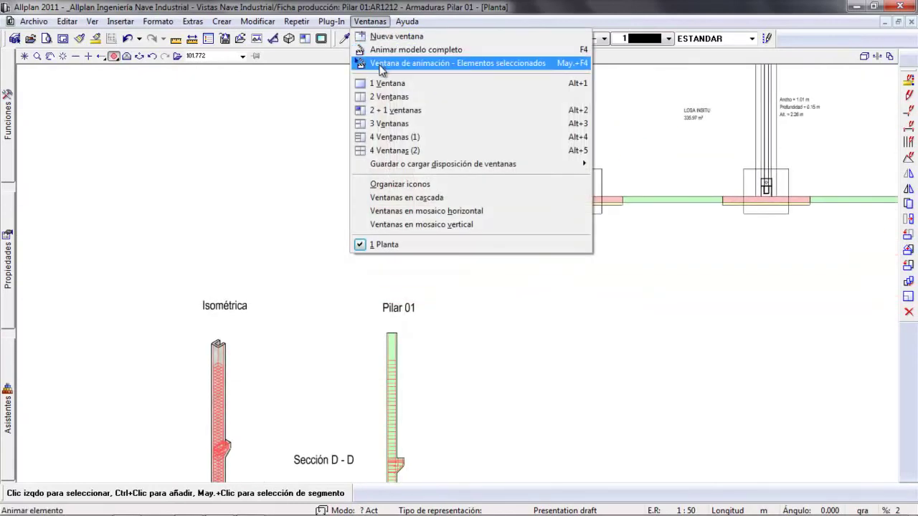
click(380, 64)
click(402, 203)
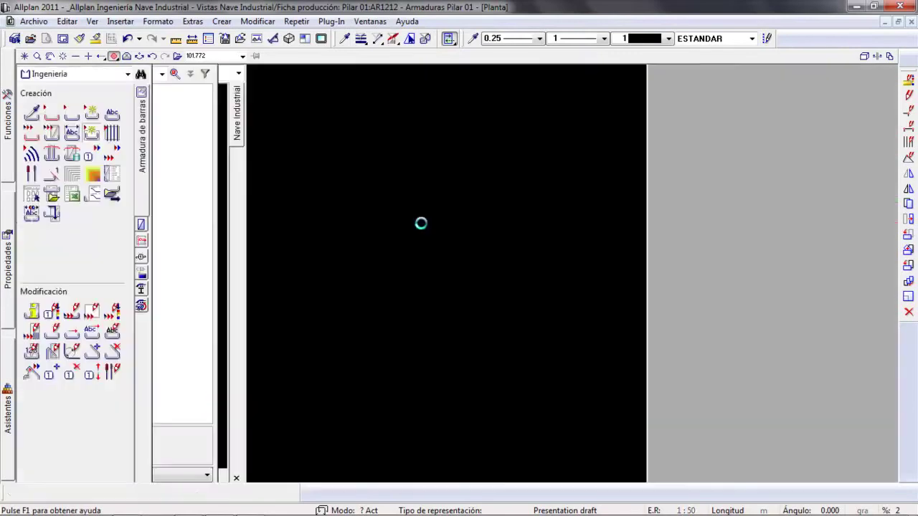
Examine the pillar's reinforcement in 3D, from the column top and corbel down to the footing mesh.
drag(489, 260, 459, 182)
middle_drag(460, 182, 449, 323)
scroll(449, 324, up, 6)
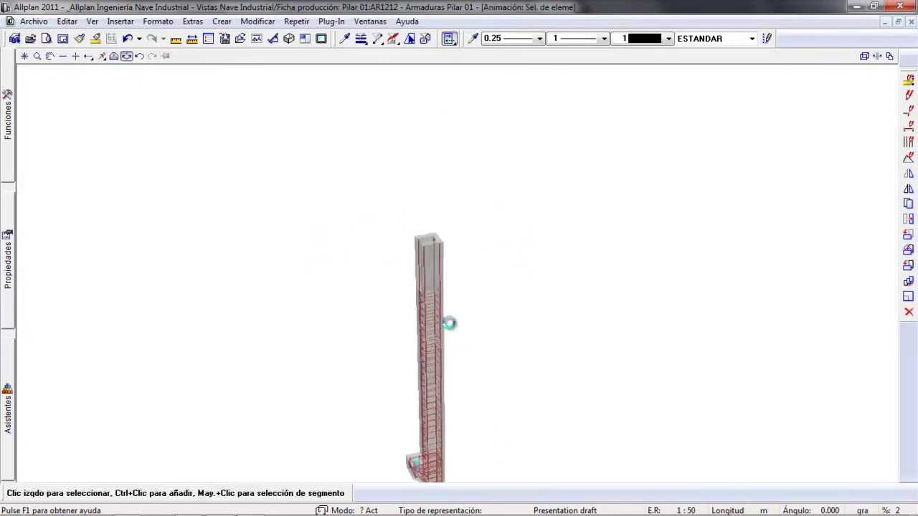
middle_drag(394, 317, 455, 265)
middle_drag(467, 343, 487, 237)
drag(486, 238, 456, 245)
scroll(472, 203, up, 3)
scroll(473, 204, up, 2)
drag(472, 172, 446, 181)
middle_drag(446, 181, 549, 237)
drag(549, 238, 454, 263)
scroll(476, 278, up, 2)
scroll(476, 278, down, 3)
middle_drag(490, 387, 462, 201)
scroll(453, 353, up, 3)
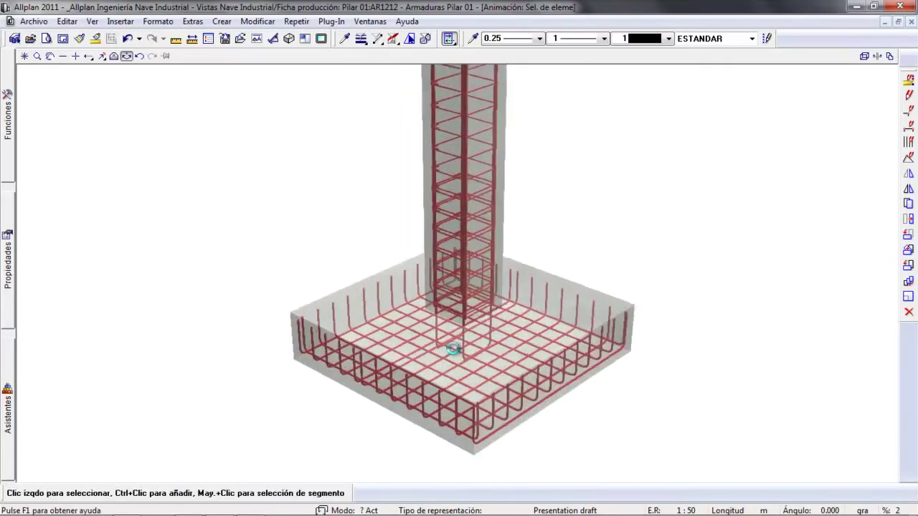
Close the 3D animation and add a dimension line with bar label for the column stirrups beside the Pilar 01 elevation.
scroll(453, 355, down, 3)
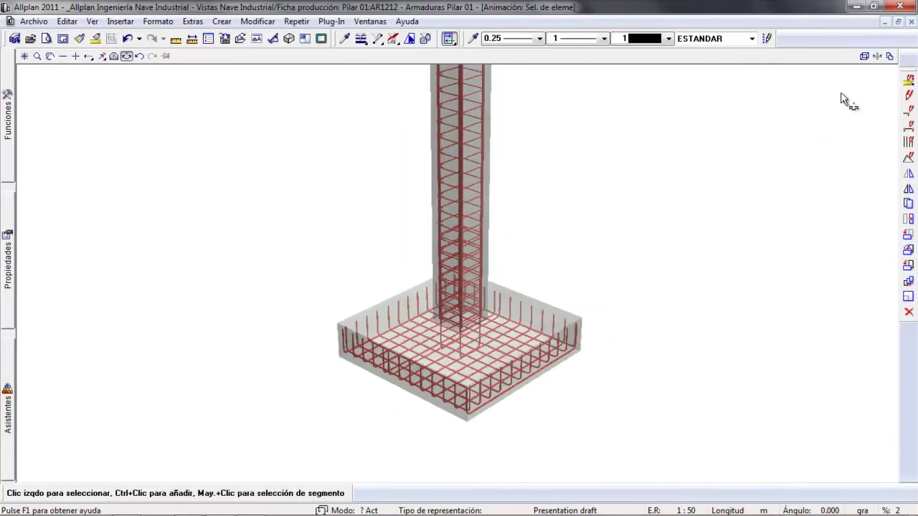
click(911, 22)
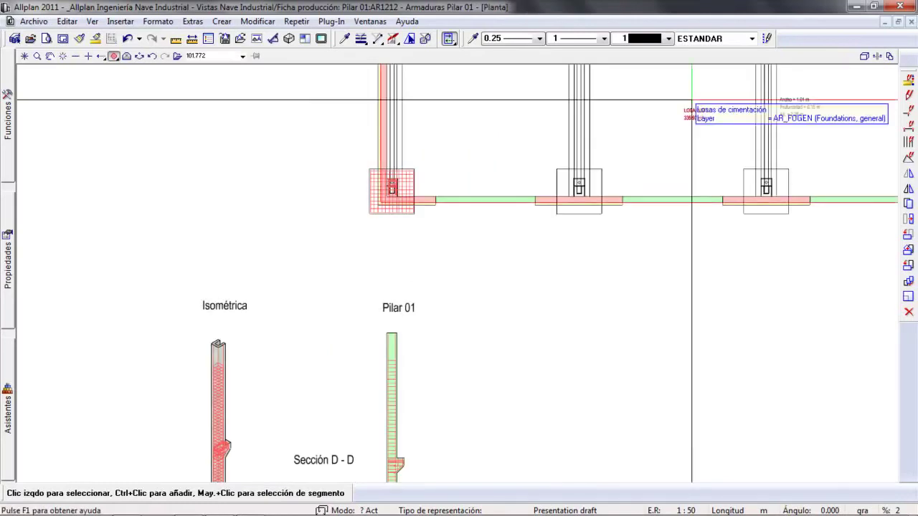
middle_drag(387, 410, 426, 260)
scroll(426, 260, up, 1)
scroll(419, 303, up, 4)
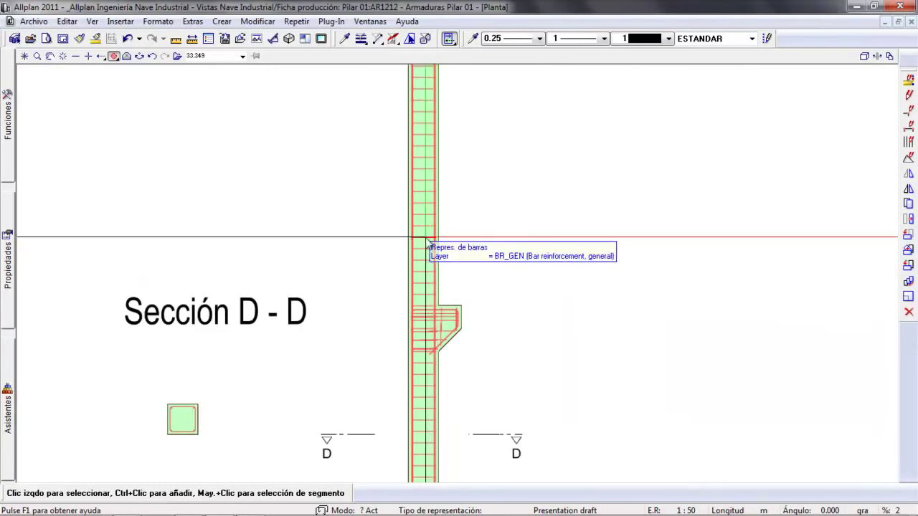
right_click(428, 239)
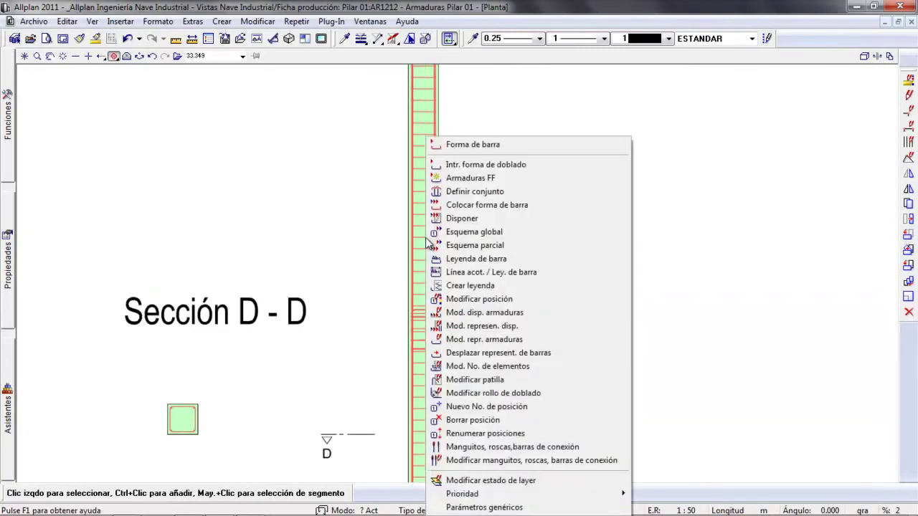
click(470, 272)
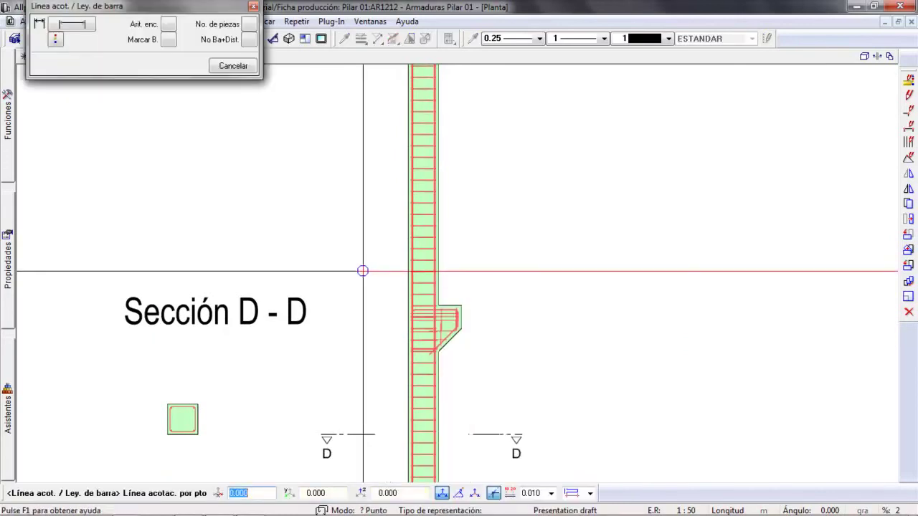
click(365, 269)
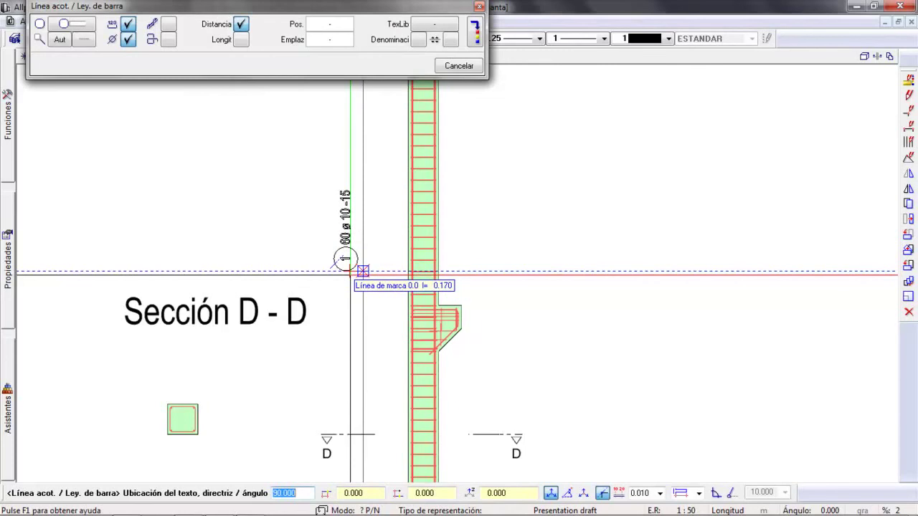
click(363, 271)
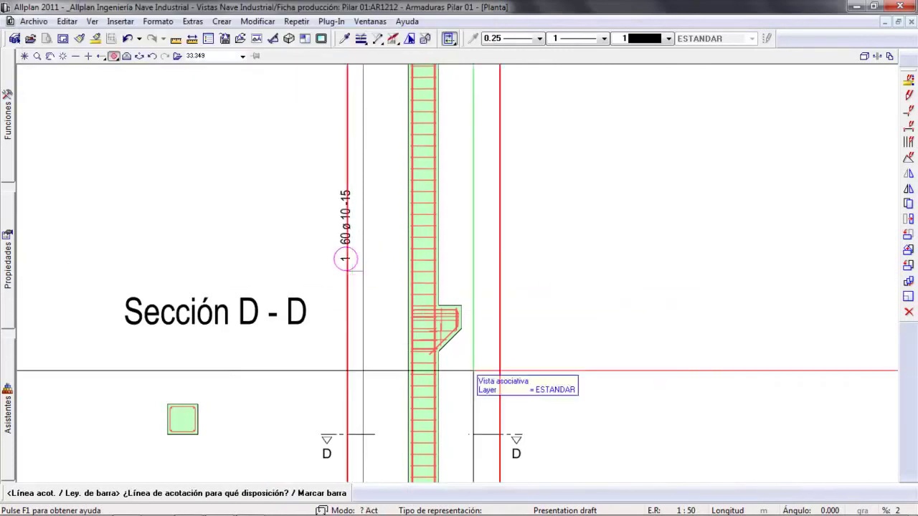
Create a global bar schema of the footing starter bars, horizontally aligned with the reinforcement, beside the Pilar 01 elevation.
middle_drag(474, 370, 466, 188)
middle_drag(444, 431, 475, 256)
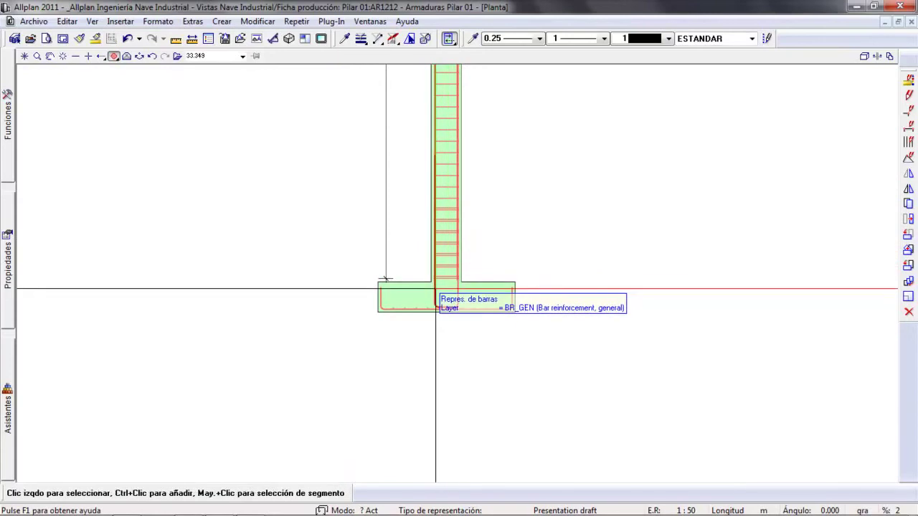
right_click(435, 289)
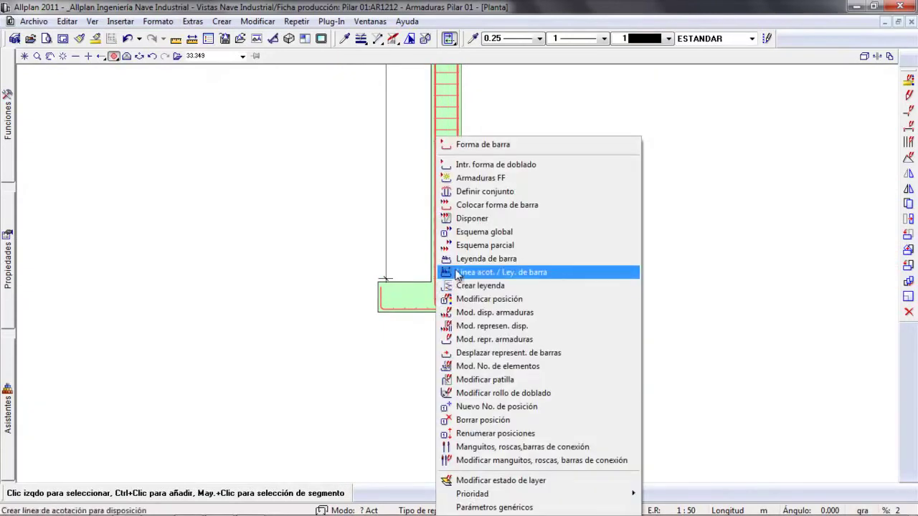
click(448, 232)
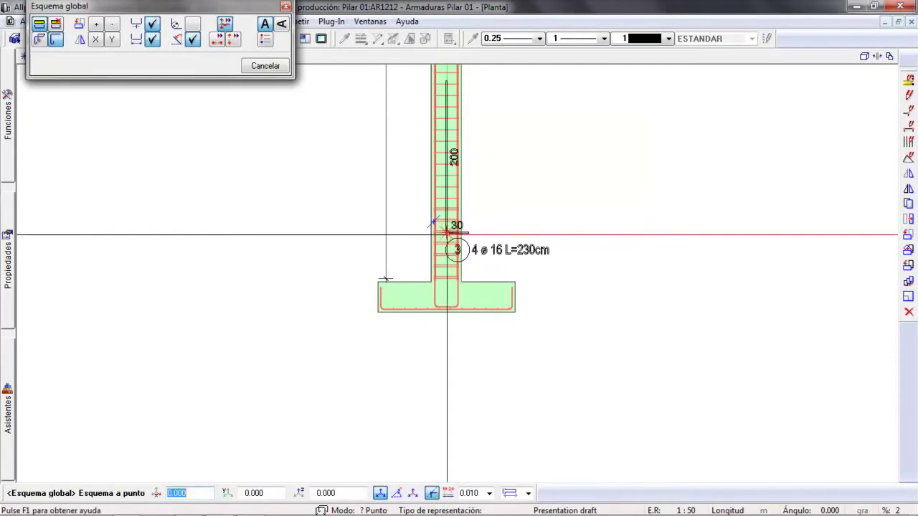
click(216, 41)
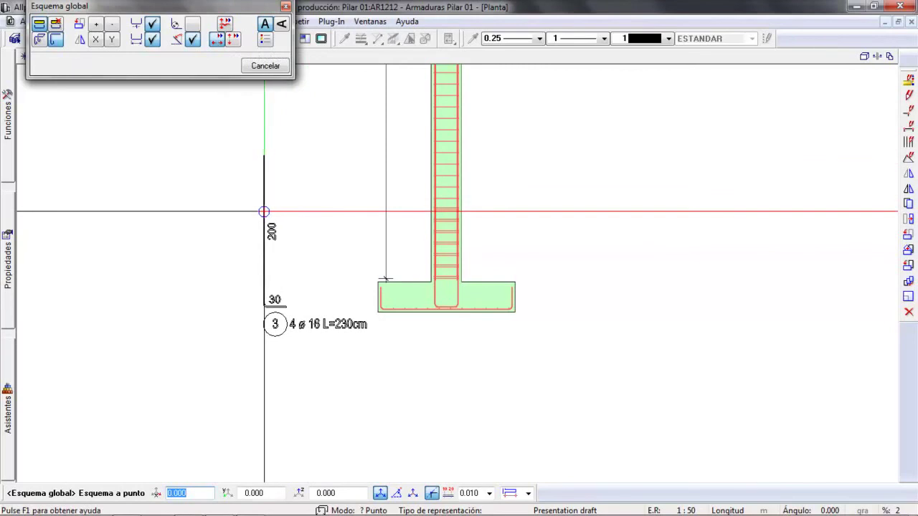
click(267, 212)
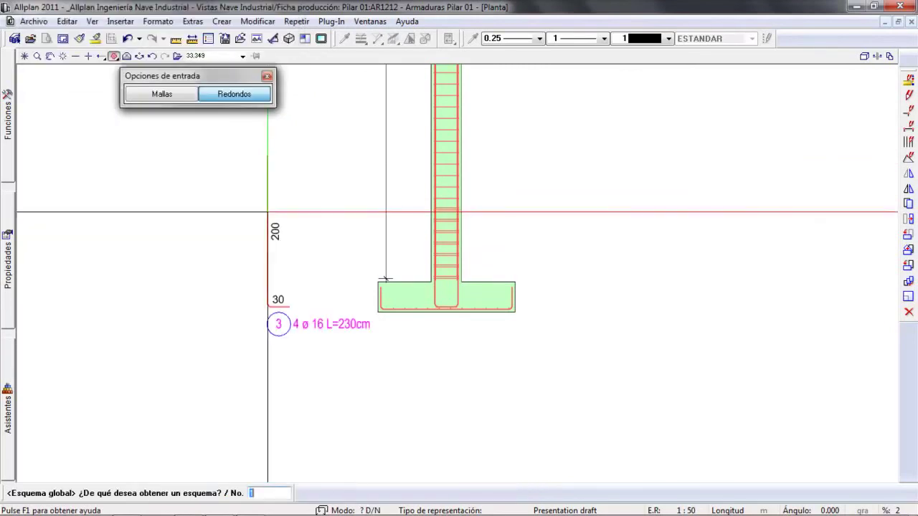
key(Escape)
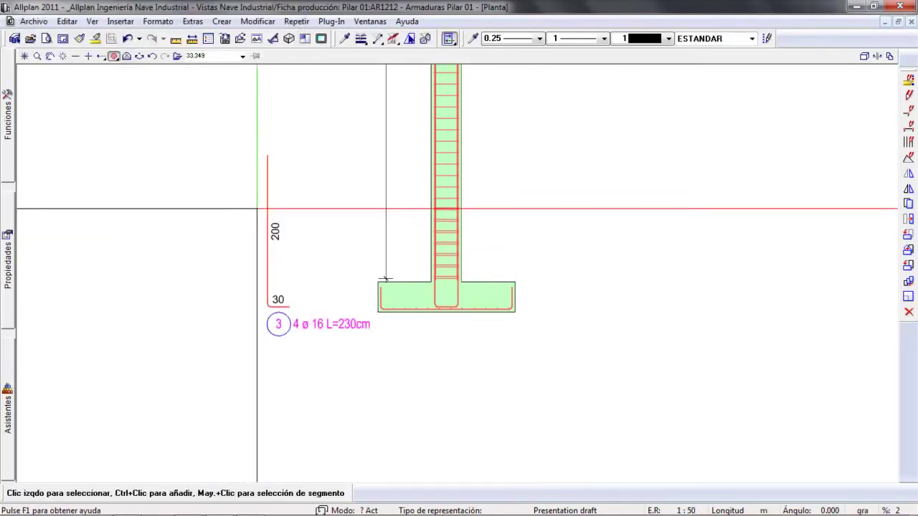
middle_drag(240, 205, 350, 299)
scroll(343, 362, up, 4)
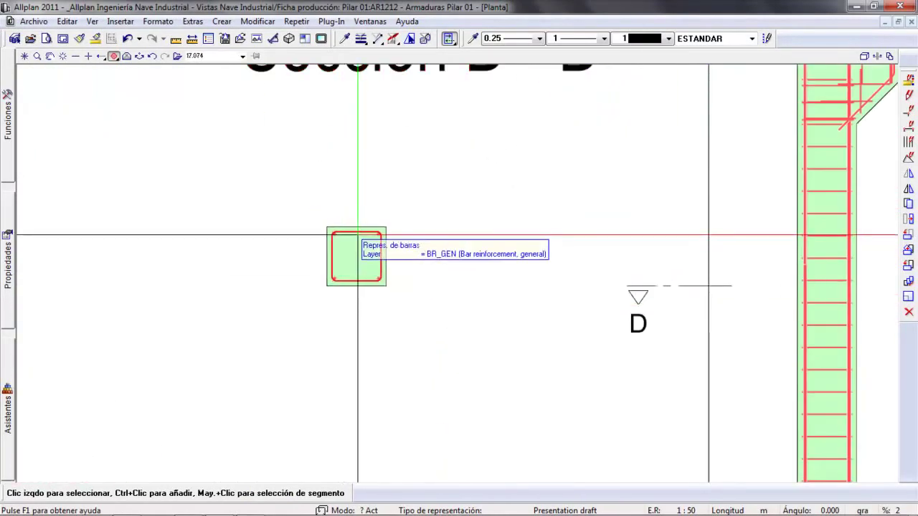
right_click(358, 235)
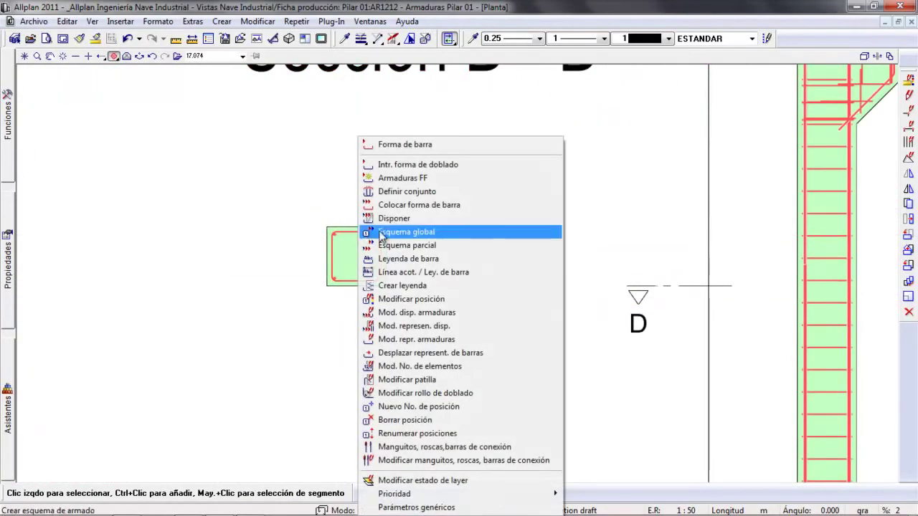
click(415, 287)
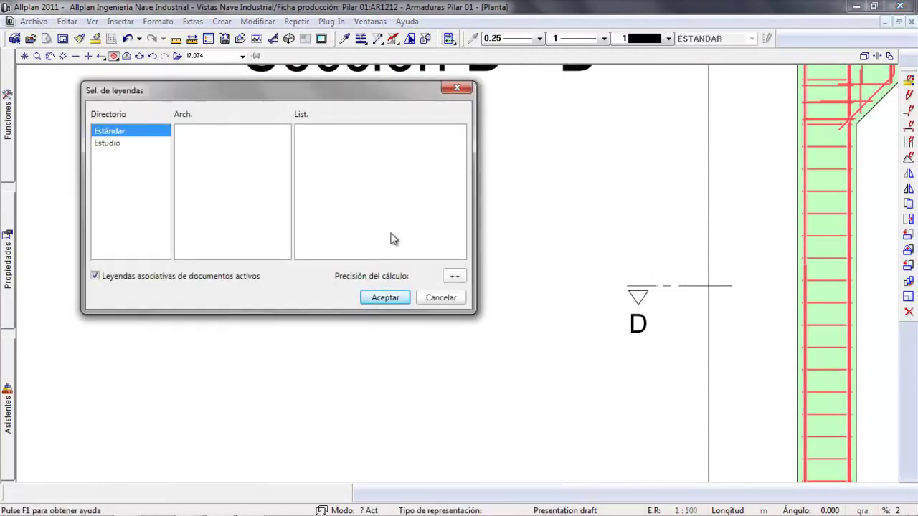
key(Return)
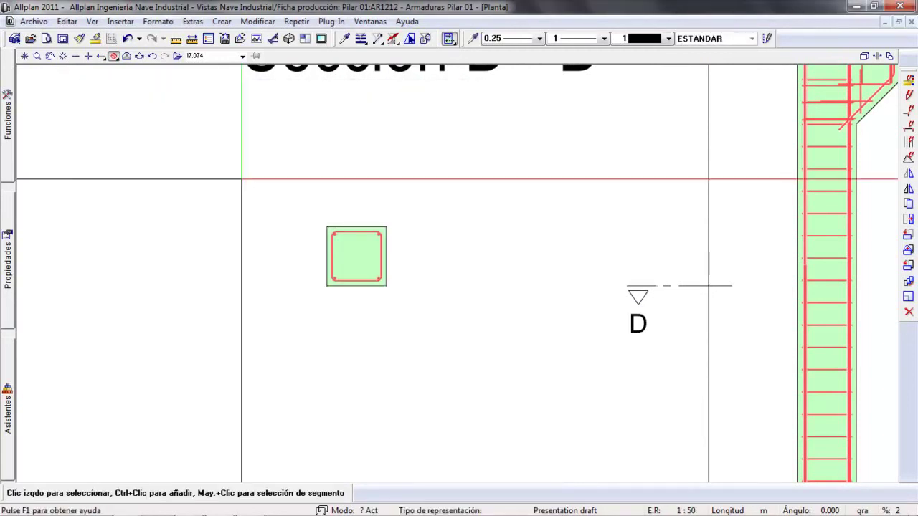
Label the stirrup in Sección D - D with its position mark and leader just above the section.
right_click(355, 231)
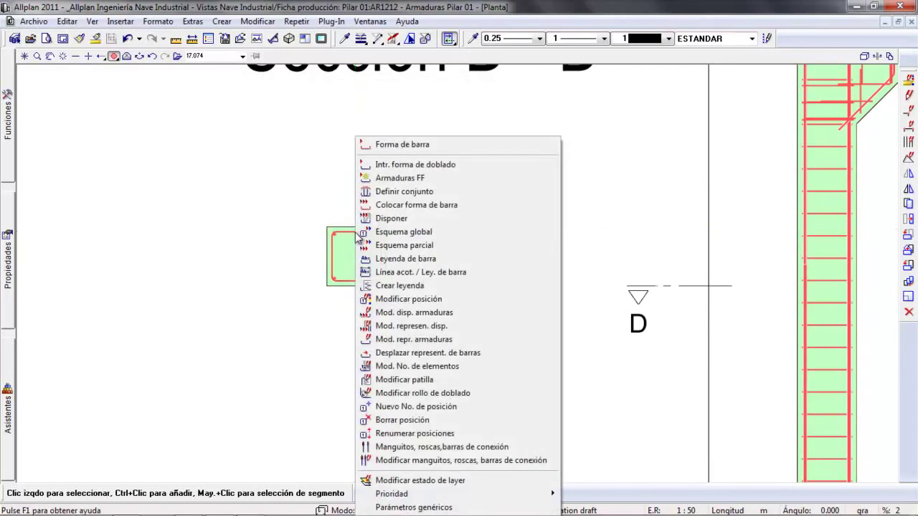
click(380, 259)
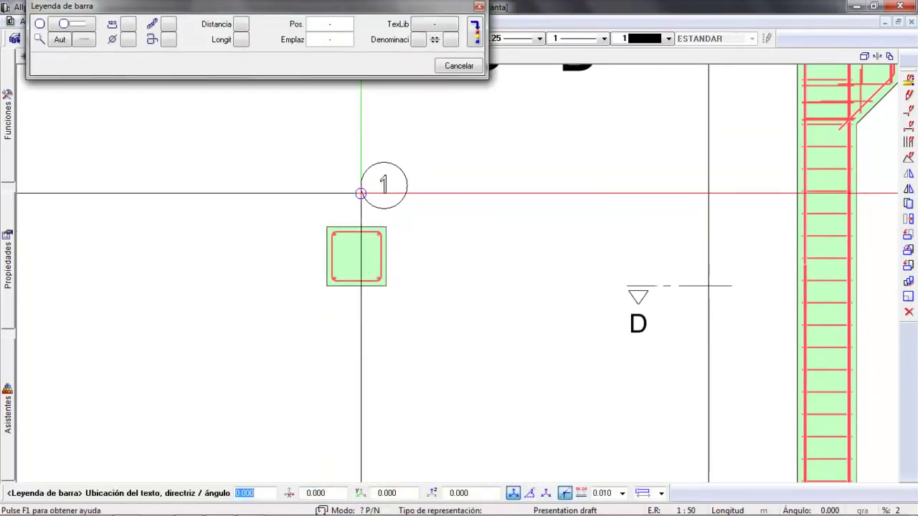
click(361, 194)
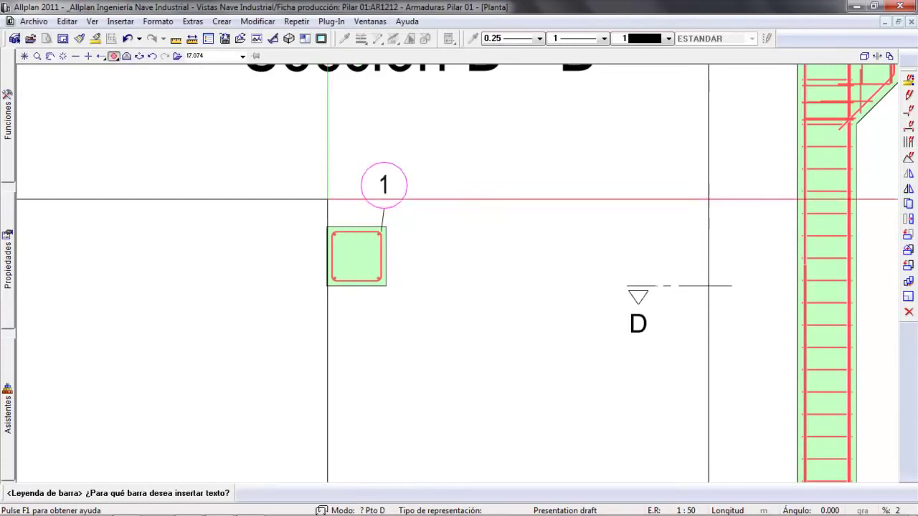
key(Escape)
Add a dimension line with bar label for the four-bar group near the footing's outer corner in the isometric view.
scroll(298, 209, down, 5)
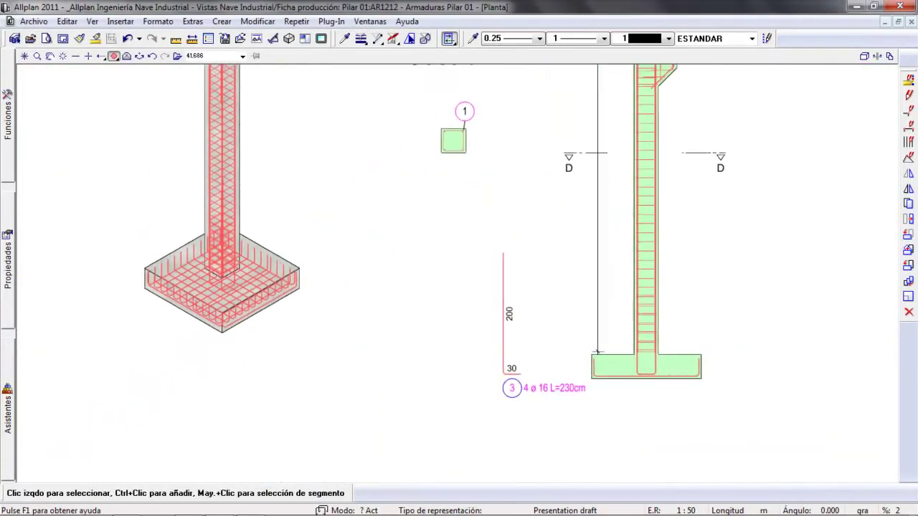
scroll(279, 309, up, 4)
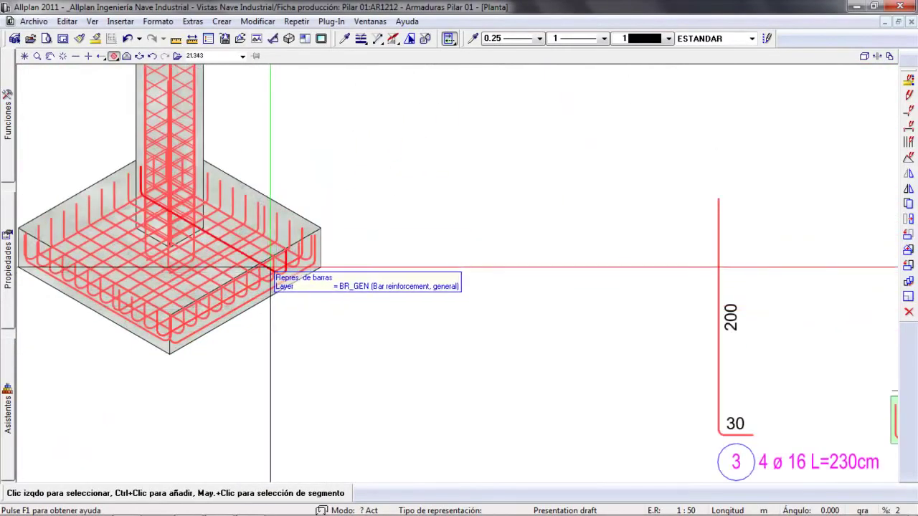
right_click(271, 267)
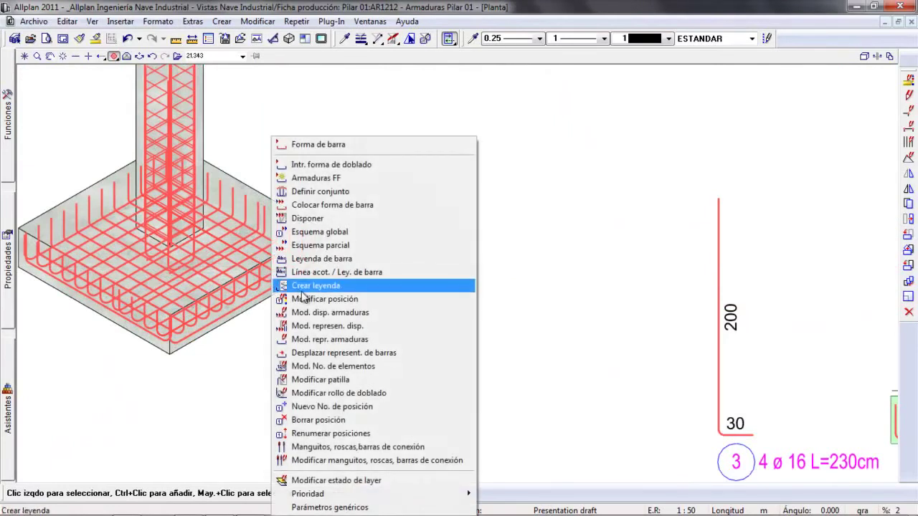
click(332, 276)
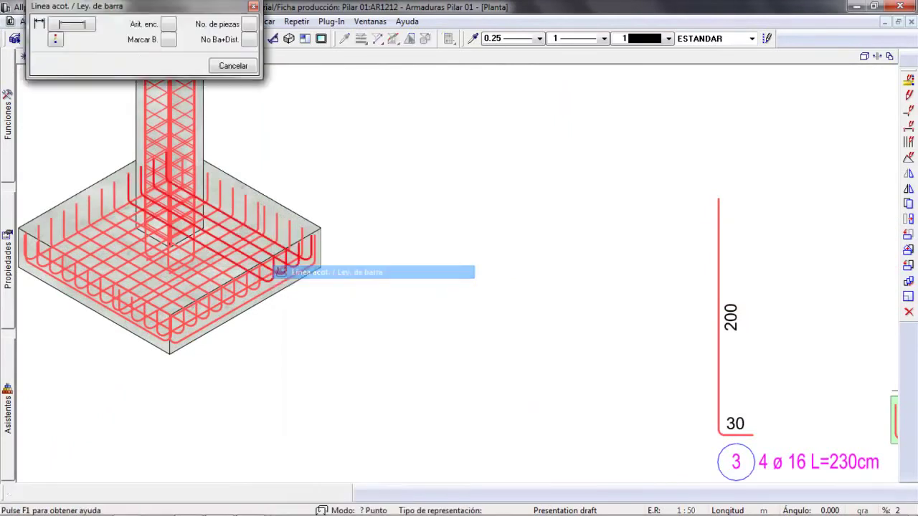
click(327, 304)
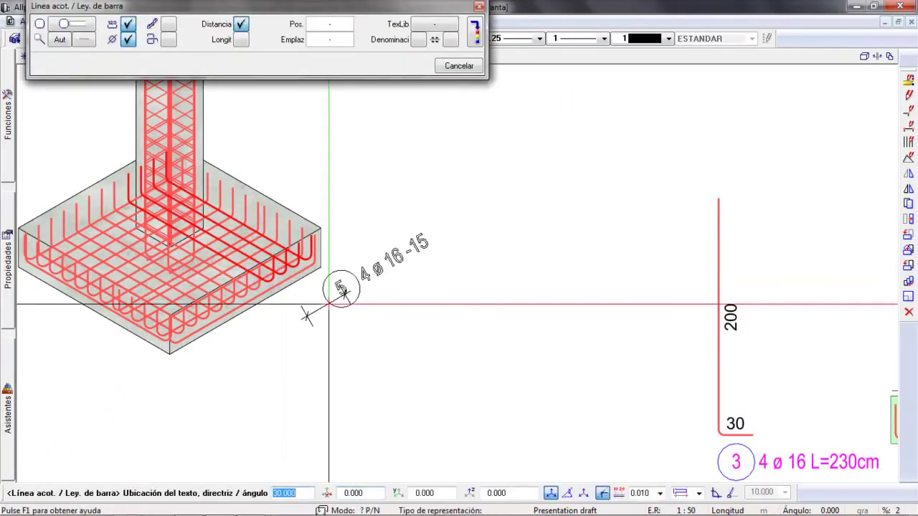
click(345, 312)
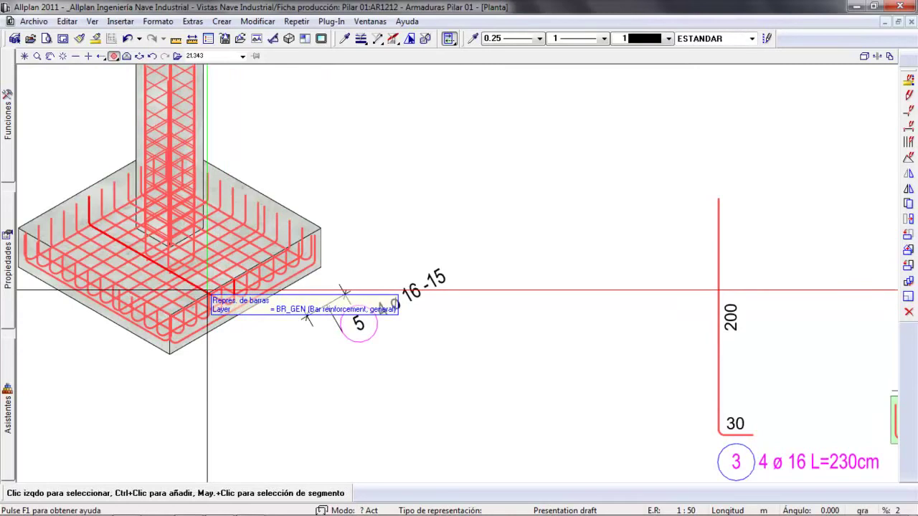
Dimension and label the adjoining eight-bar footing group in the isometric view, in line with the four-bar group's dimension.
right_click(207, 290)
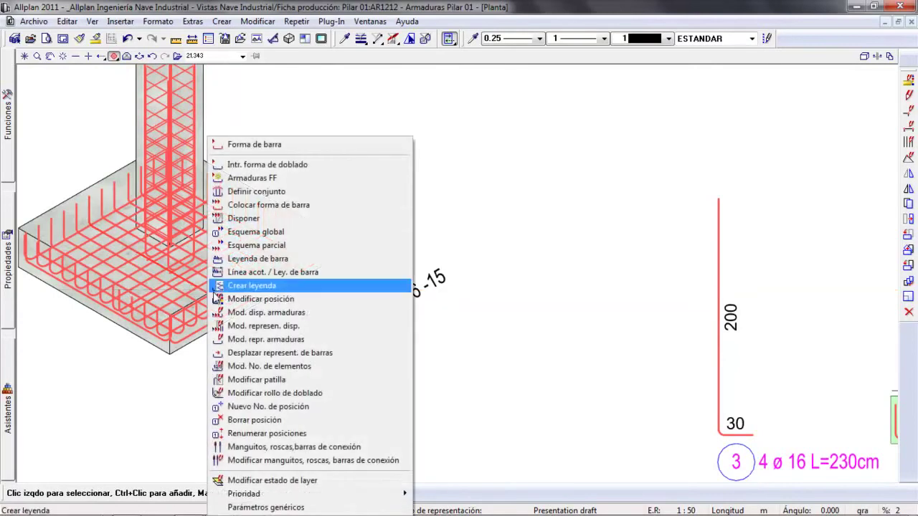
click(248, 272)
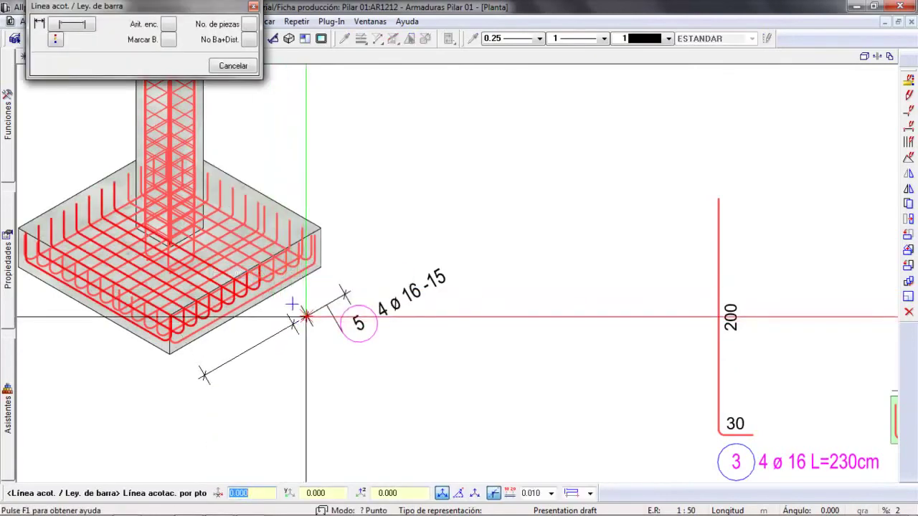
click(303, 317)
click(242, 393)
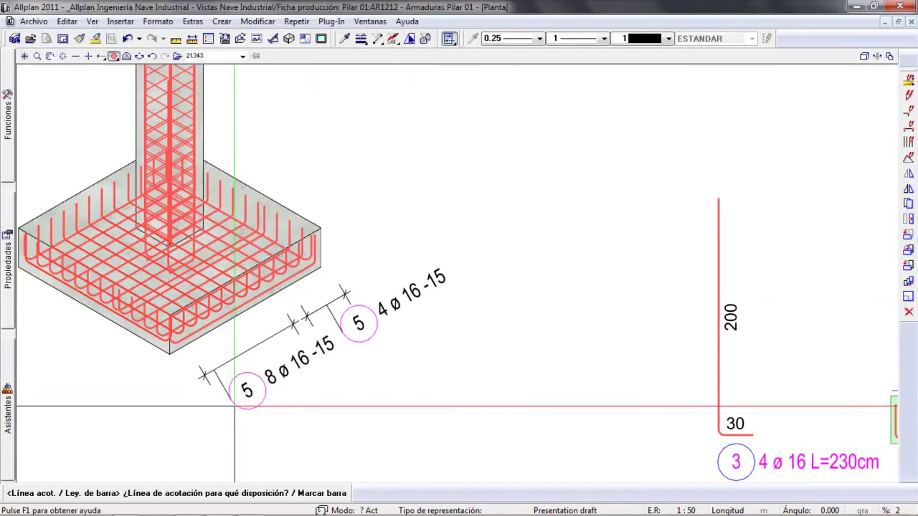
key(Escape)
Switch the function set from Ingeniería to Arquitectura's basic wall, opening and component tools, and open the report selection.
scroll(484, 334, down, 3)
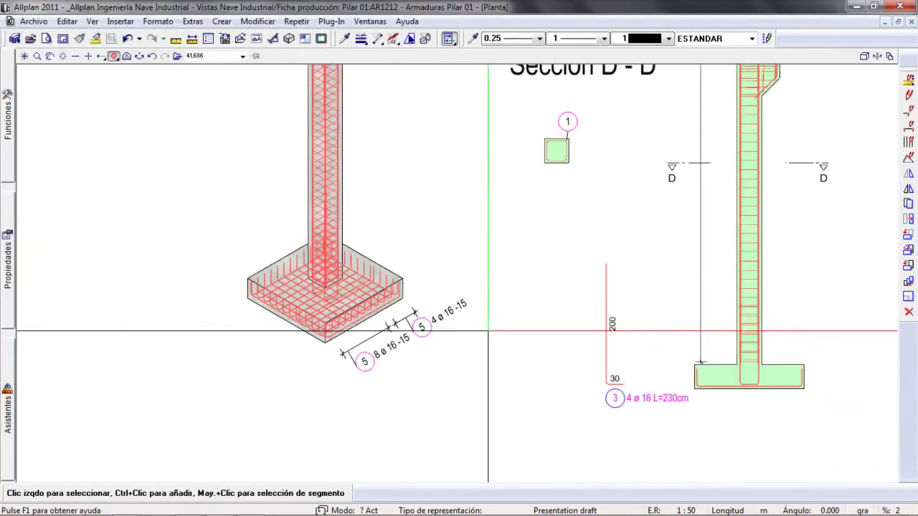
scroll(513, 256, down, 4)
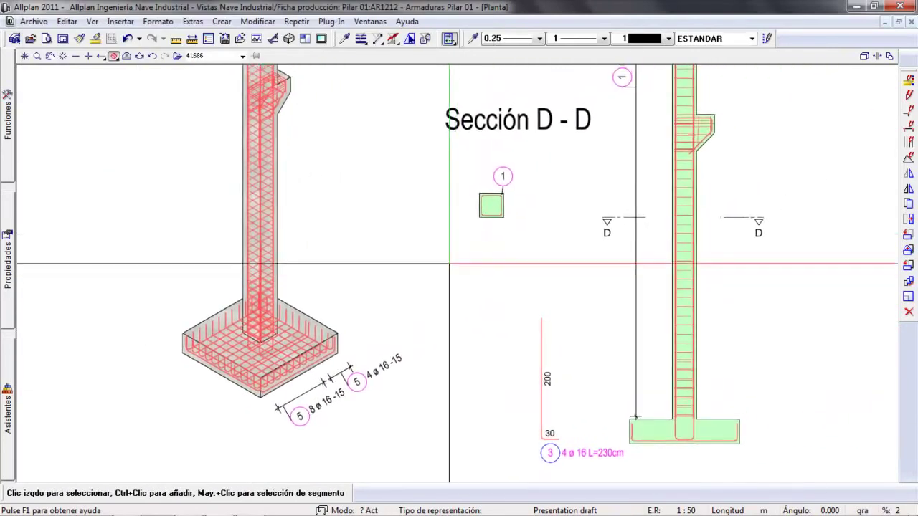
middle_drag(432, 256, 426, 344)
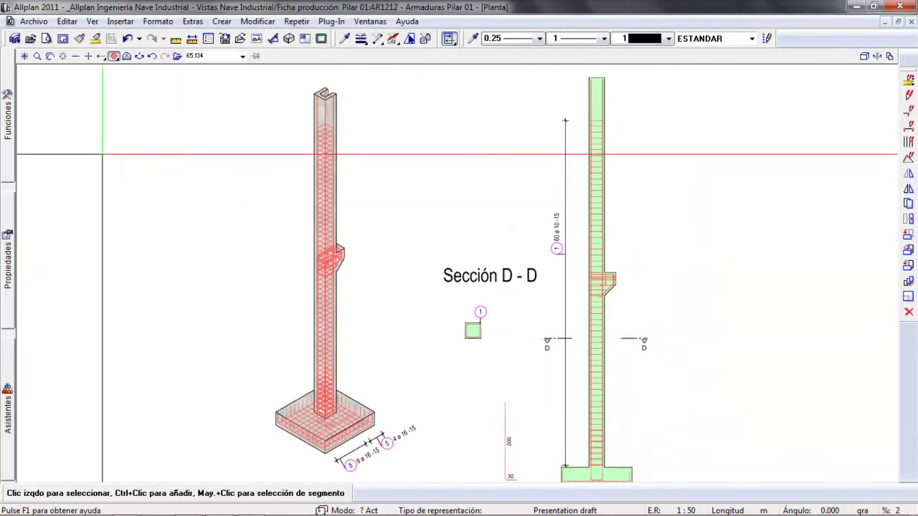
click(10, 129)
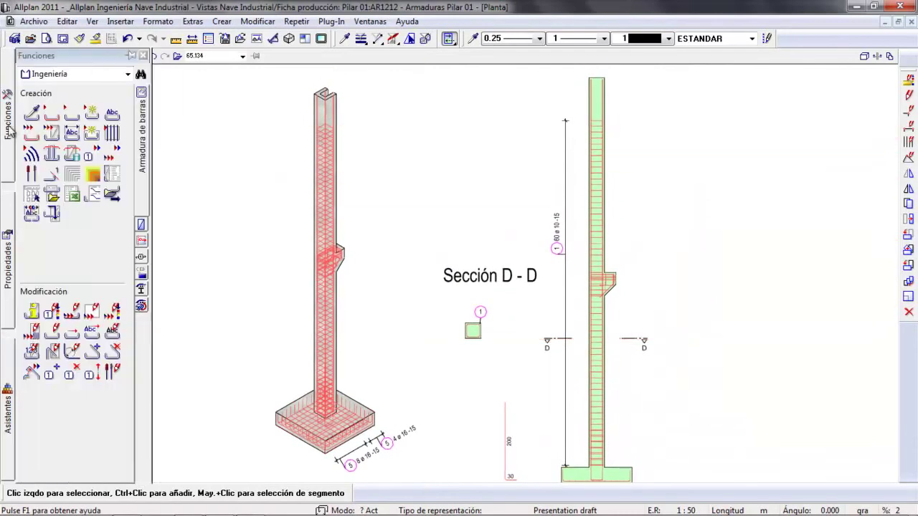
click(86, 76)
click(73, 117)
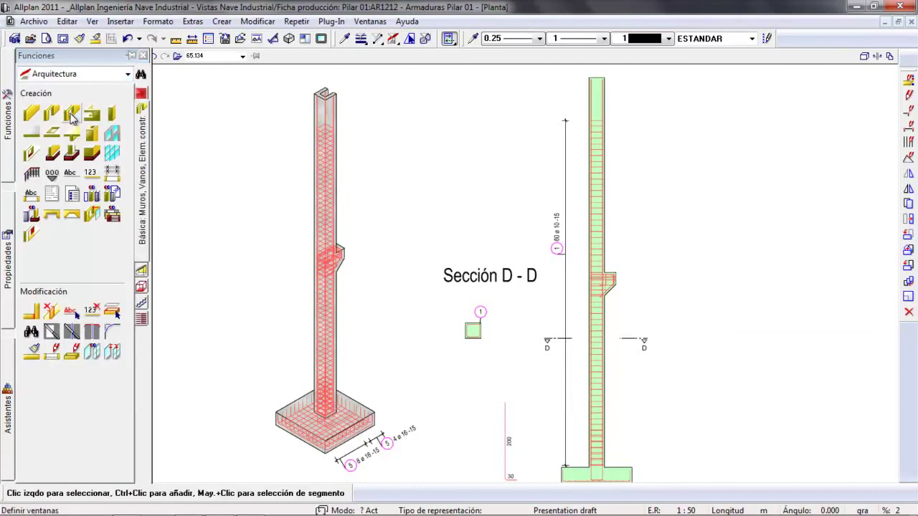
click(51, 193)
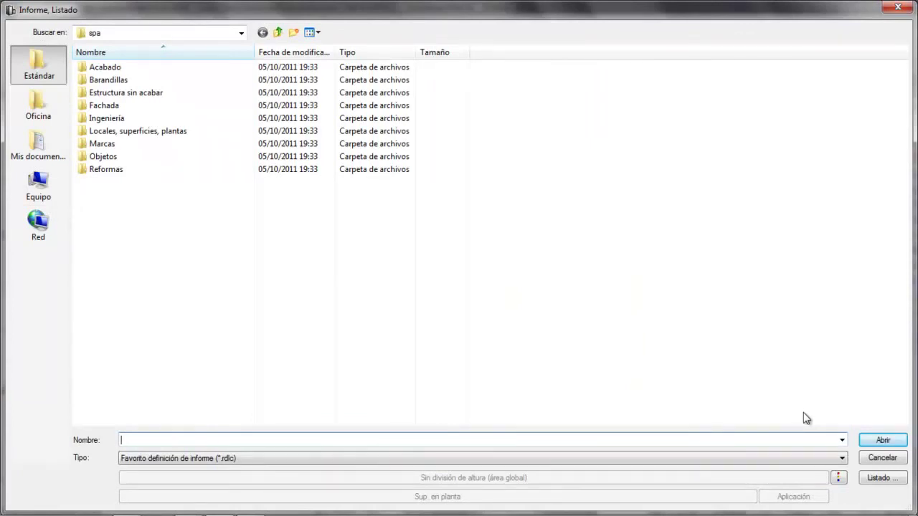
click(882, 457)
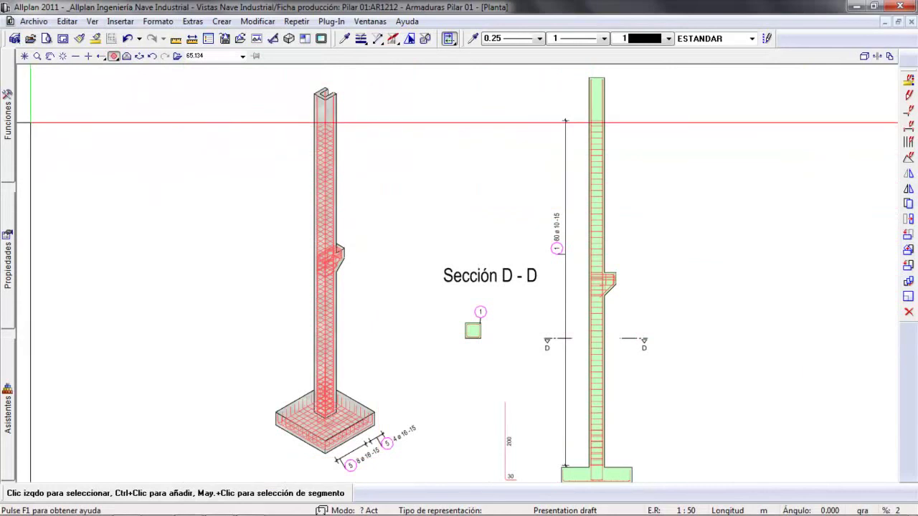
Generate the report "Listado de armado, resumen" from the standard Ingeniería templates for all elements.
mouse_move(7, 101)
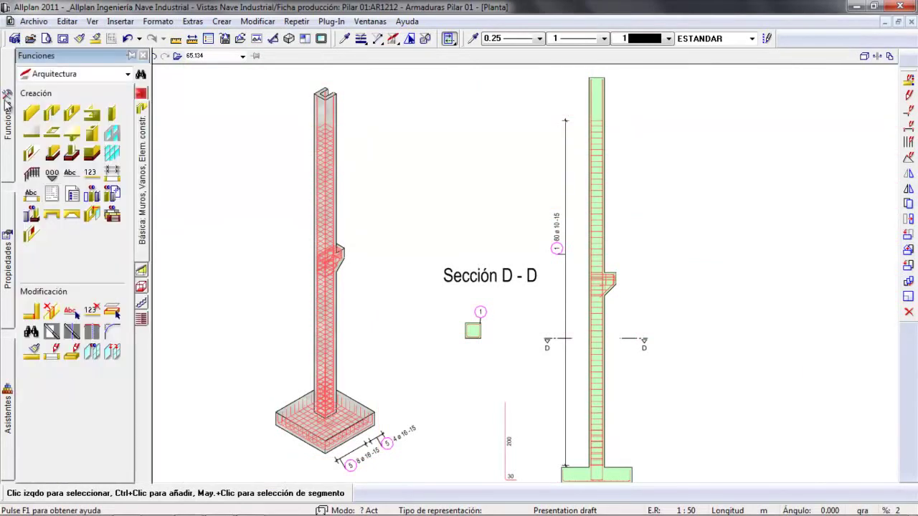
click(53, 195)
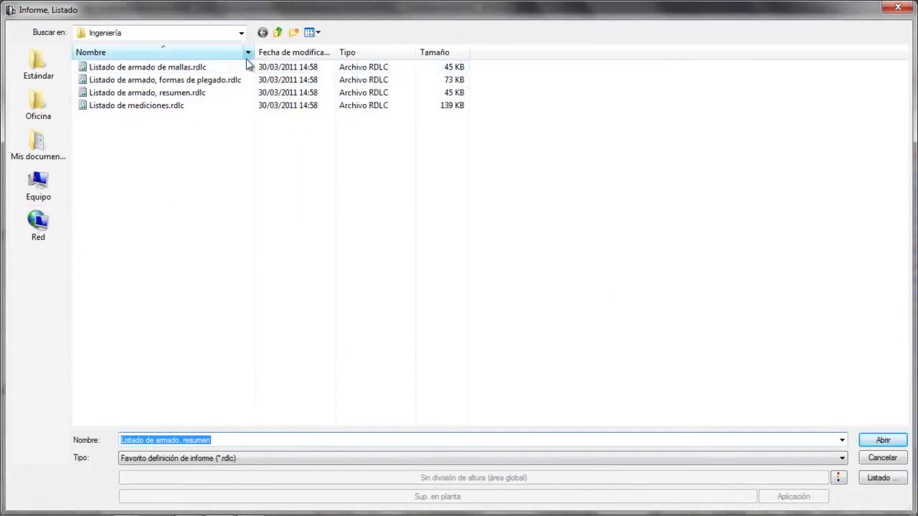
click(277, 33)
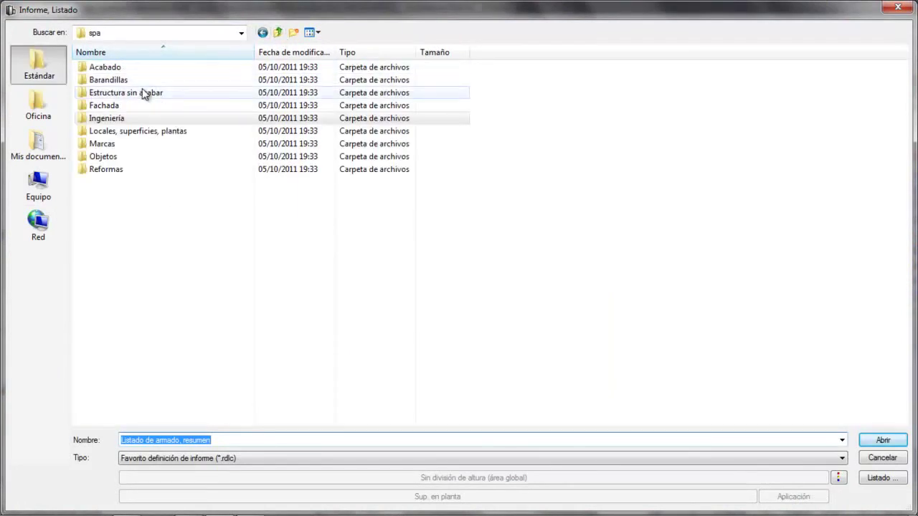
double_click(111, 118)
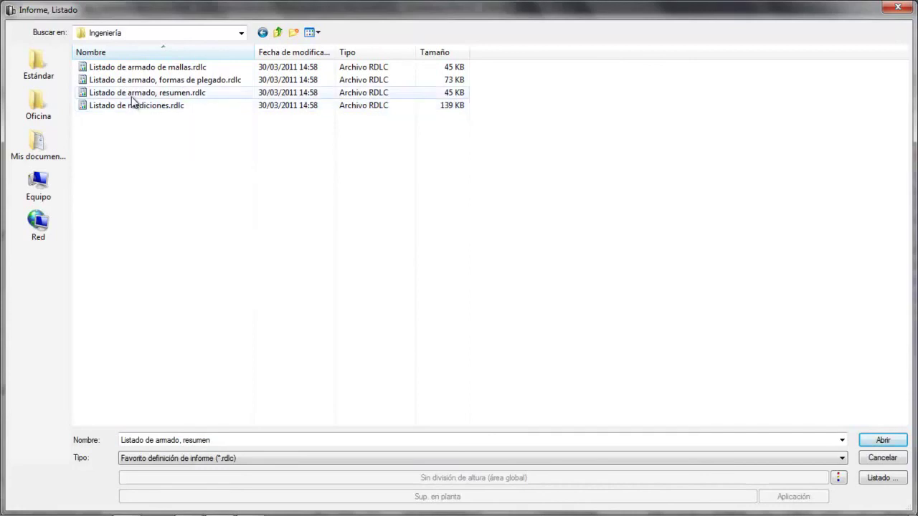
click(132, 101)
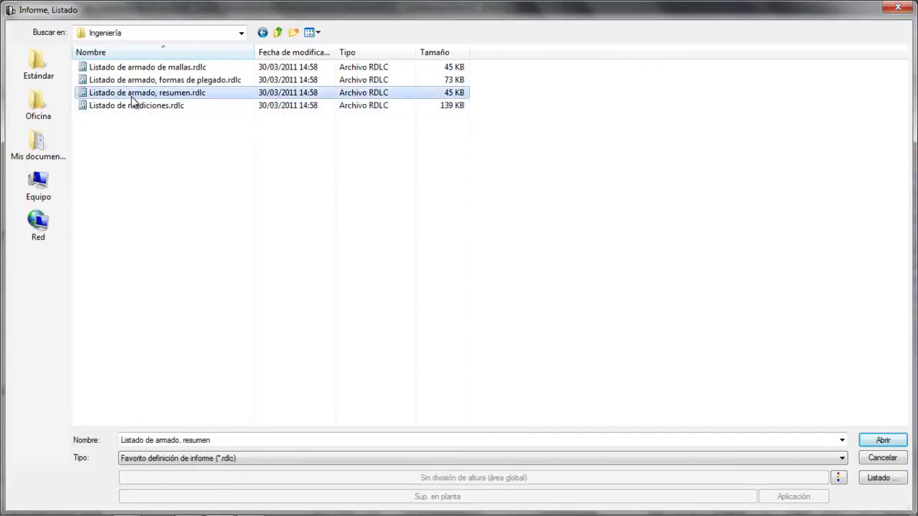
click(883, 440)
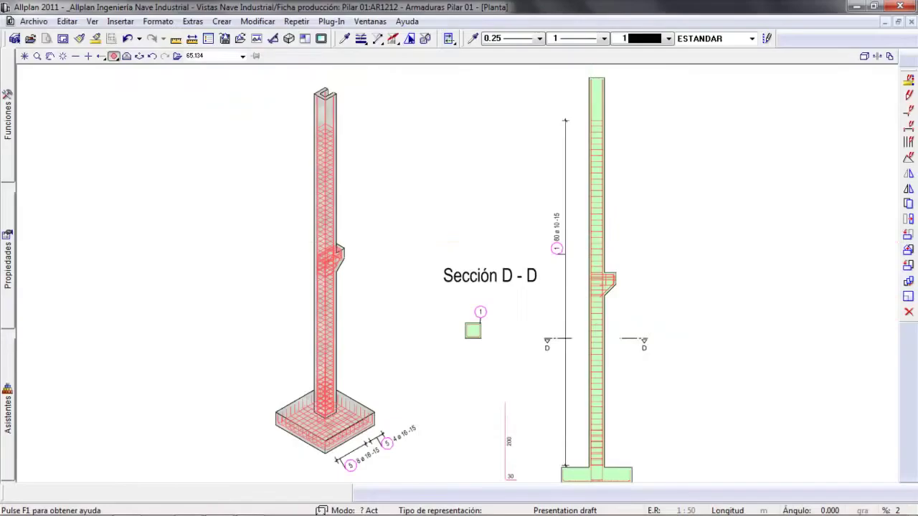
click(174, 96)
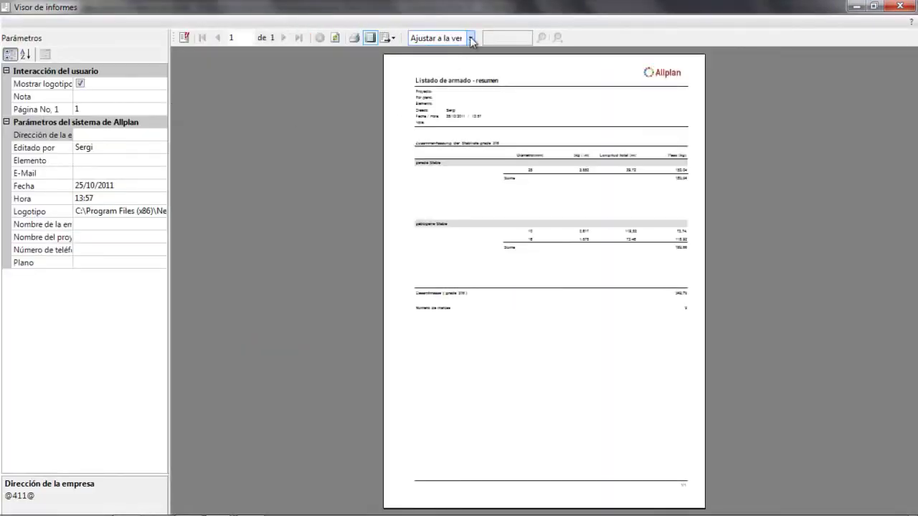
Examine the reinforcement summary report at 100% zoom and its available export formats, and close the report viewer.
click(472, 39)
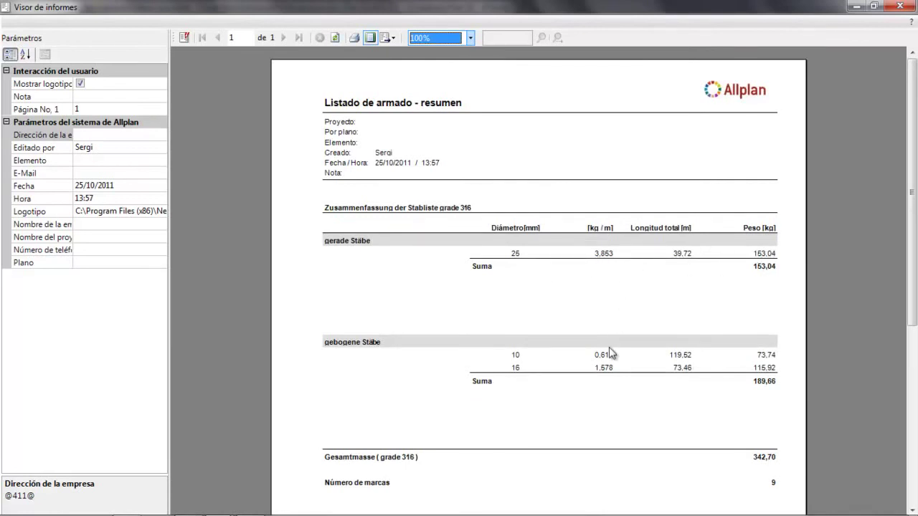
click(391, 38)
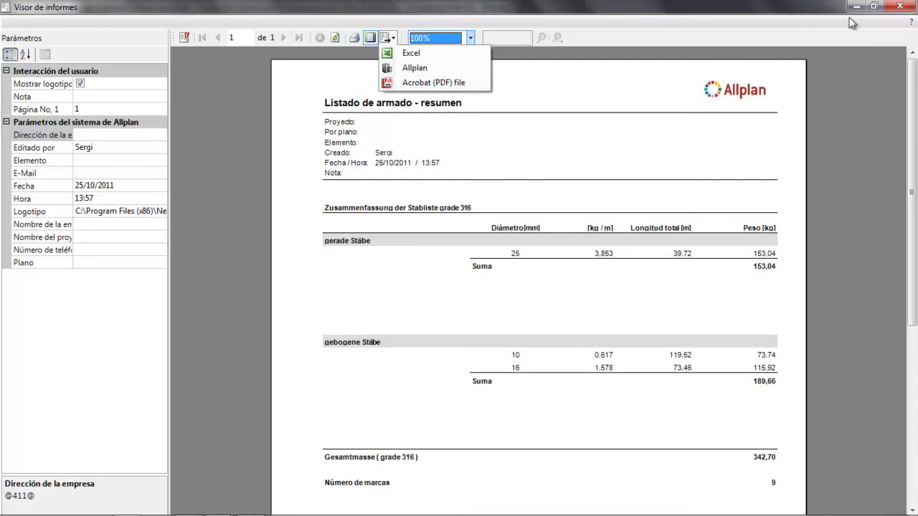
click(899, 7)
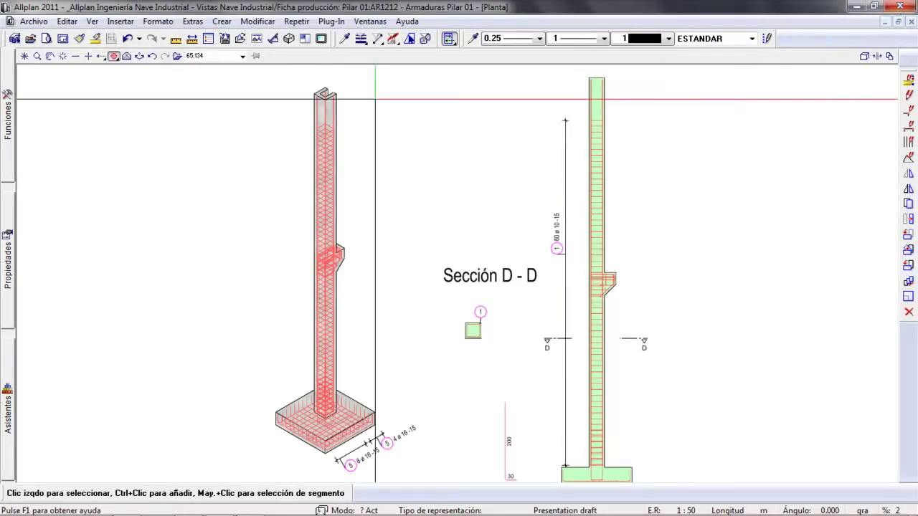
Open the classic listing selection from the report dialog and choose the standard file 19 Armaduras.
mouse_move(8, 108)
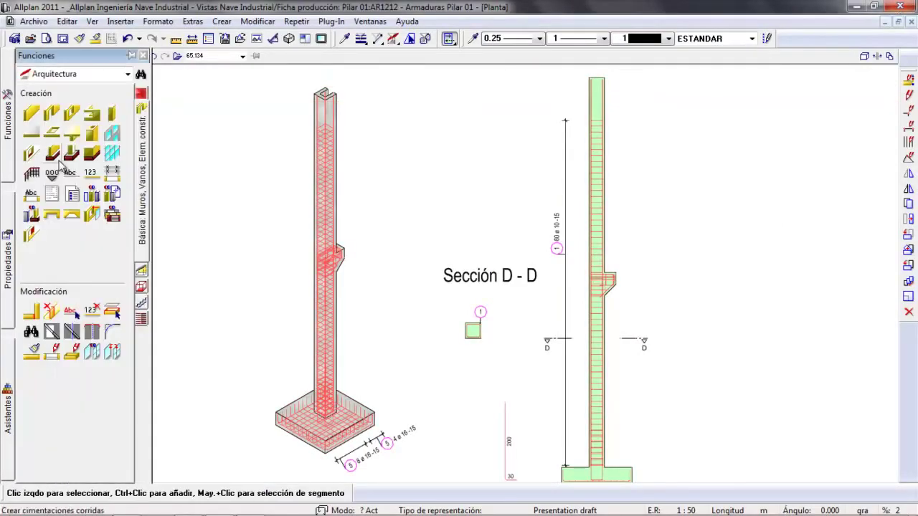
click(72, 192)
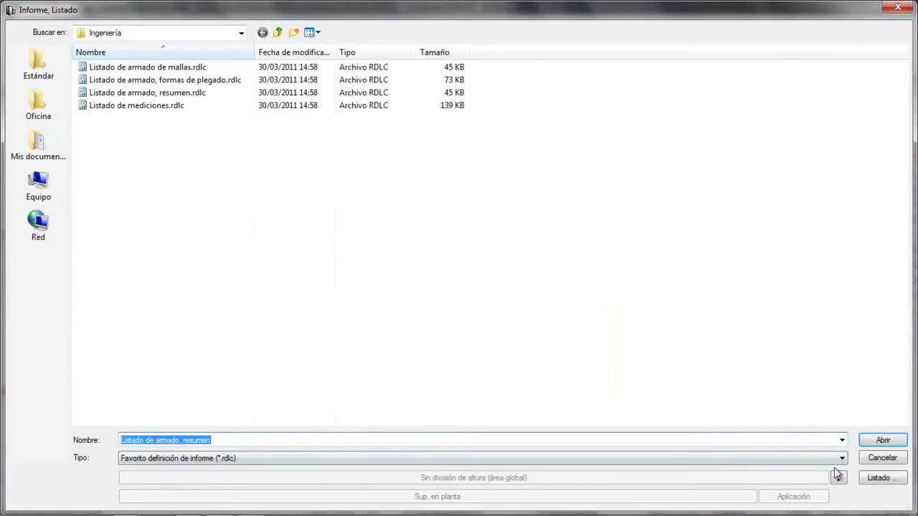
click(879, 479)
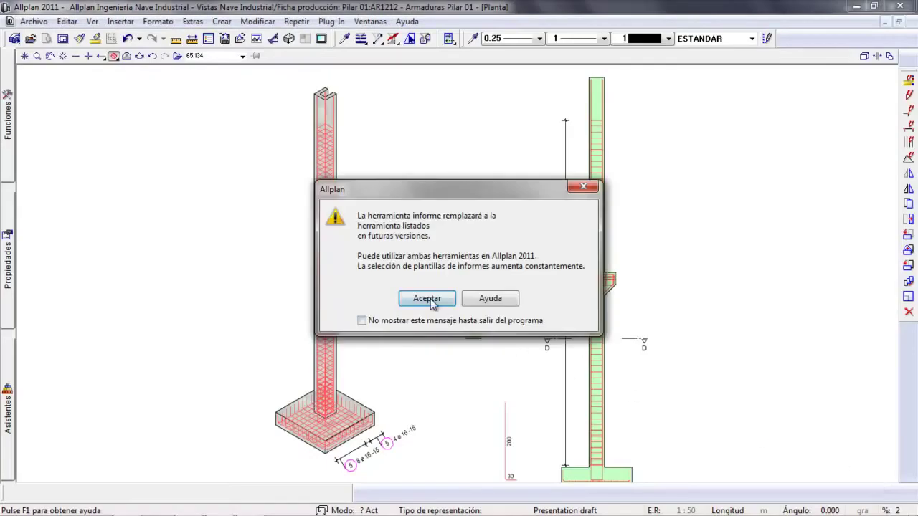
click(428, 299)
scroll(282, 165, down, 3)
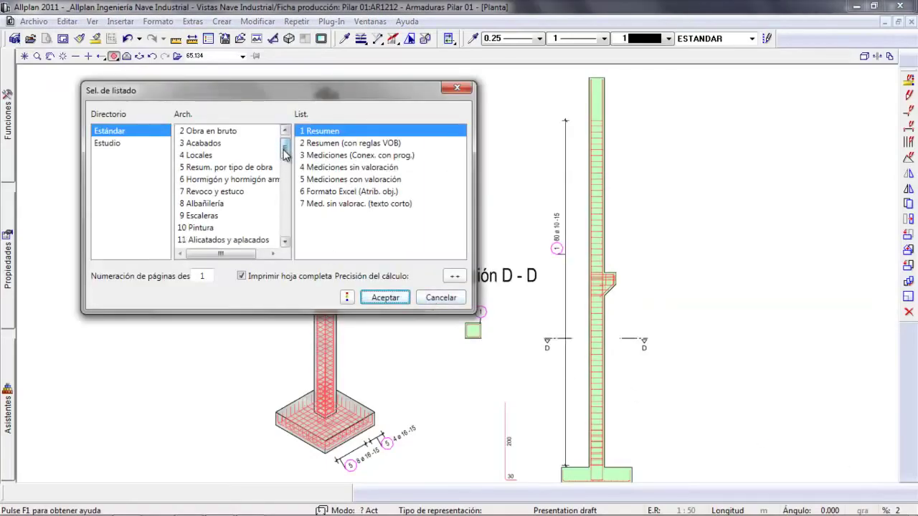
drag(283, 170, 284, 178)
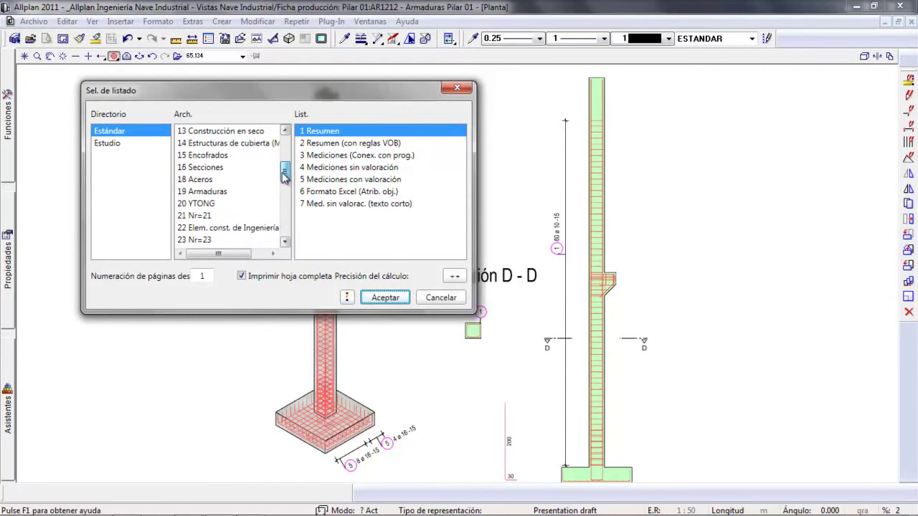
click(202, 192)
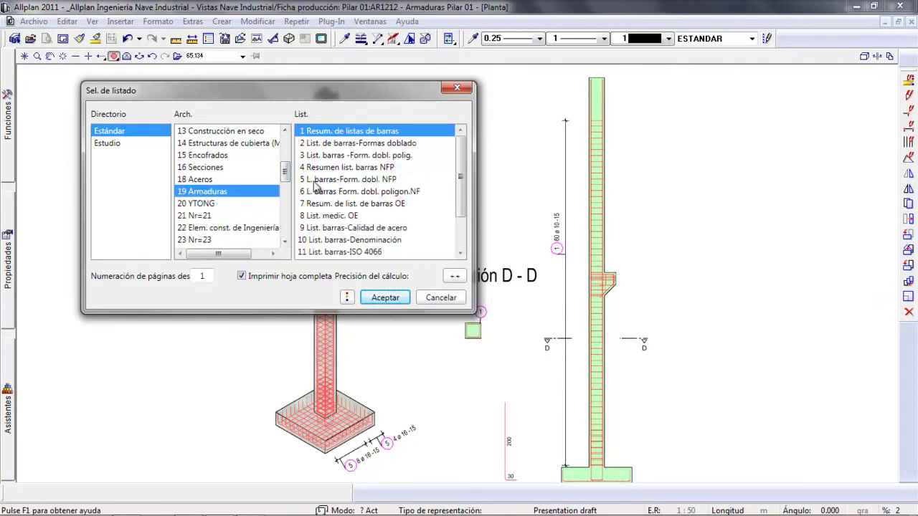
Choose list 40, List. de barras - Form. doblado, as the reinforcement listing and accept it.
click(350, 144)
key(Down)
key(Down)
key(Down)
key(Down)
key(Down)
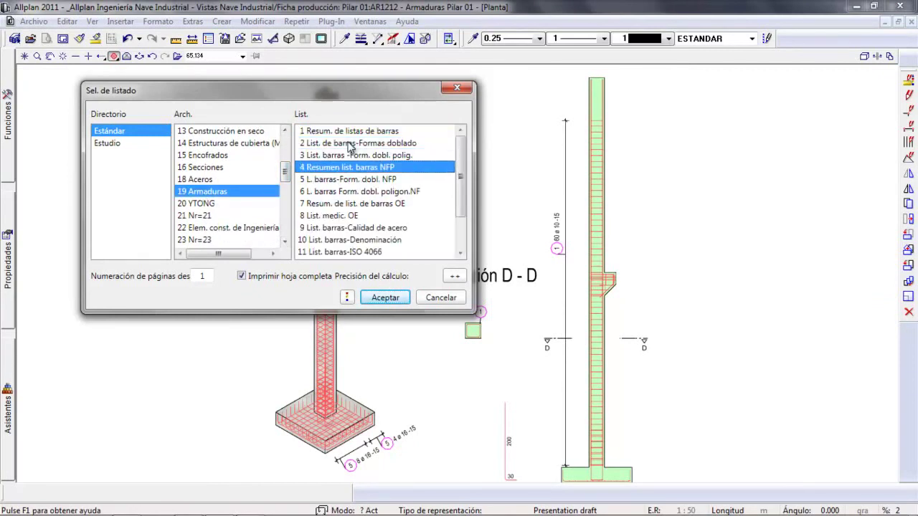
drag(461, 183, 461, 215)
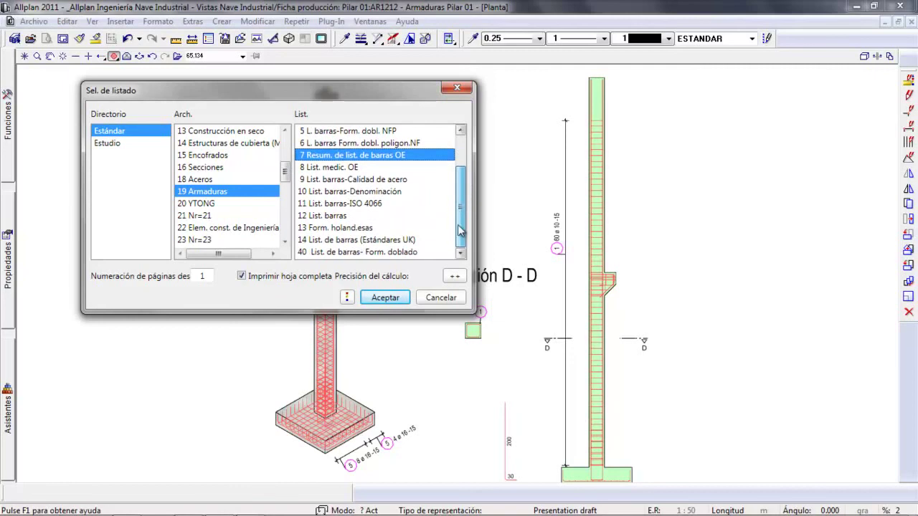
click(374, 252)
click(384, 297)
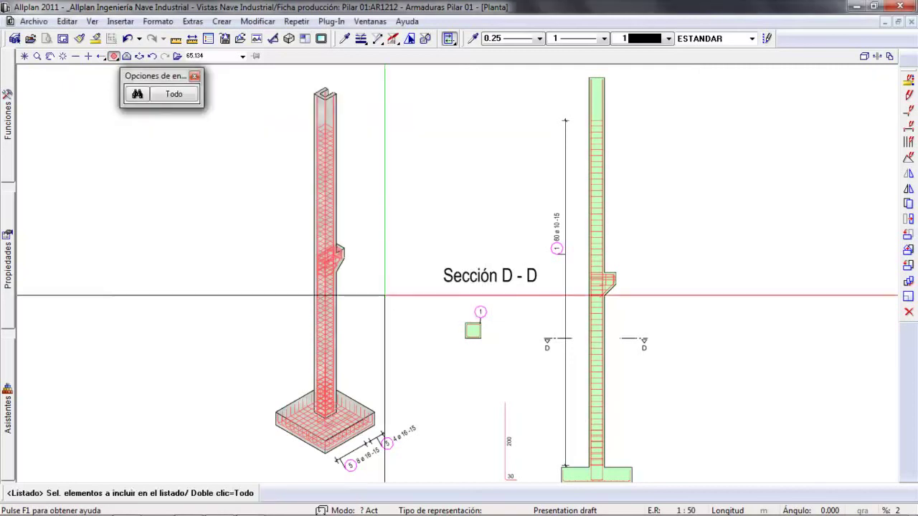
Generate the bar bending list for all elements and place it as a table beside the isometric view of Pilar 01.
click(179, 96)
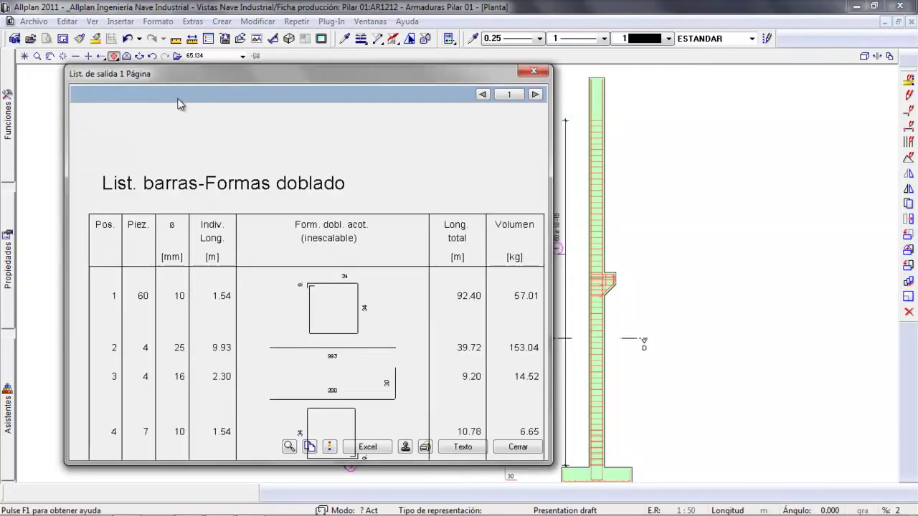
click(406, 448)
scroll(160, 380, down, 2)
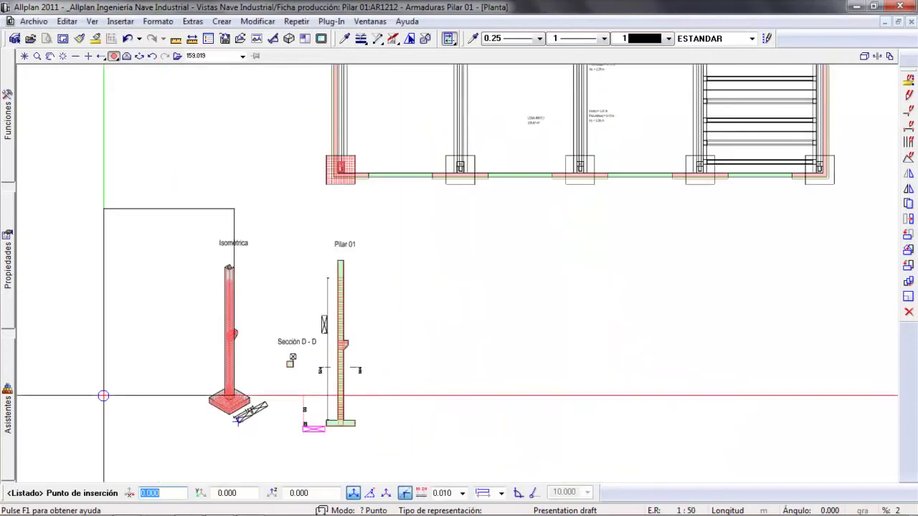
click(65, 428)
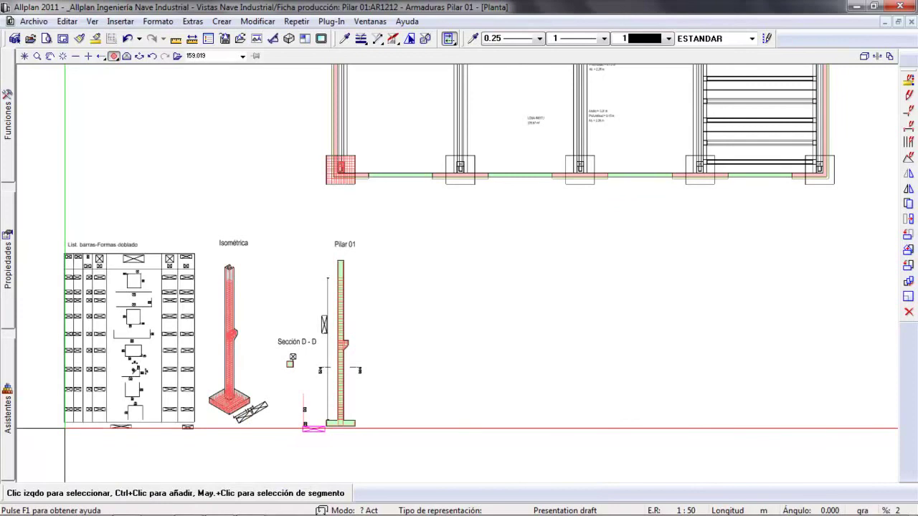
In the building structure, show the Nave Industrial grid file from Retículas together with Pilar 01's drawing files.
middle_drag(65, 428, 78, 401)
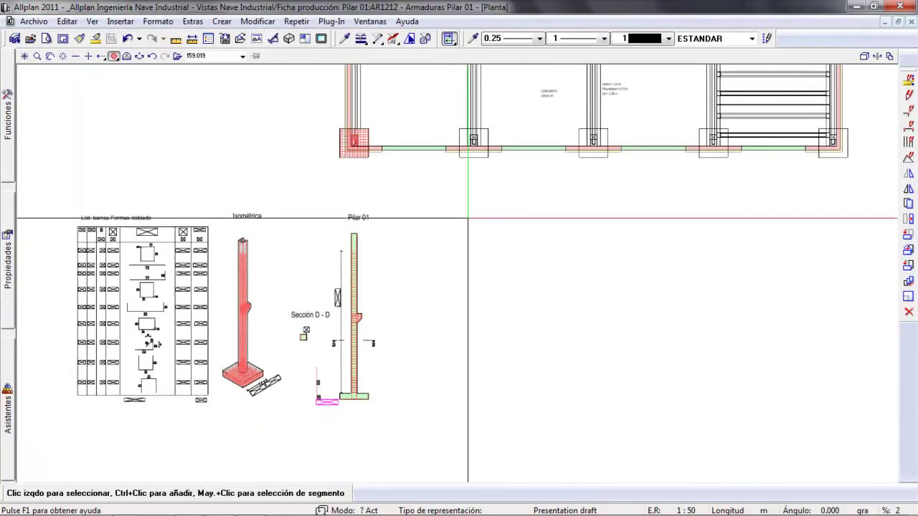
click(30, 39)
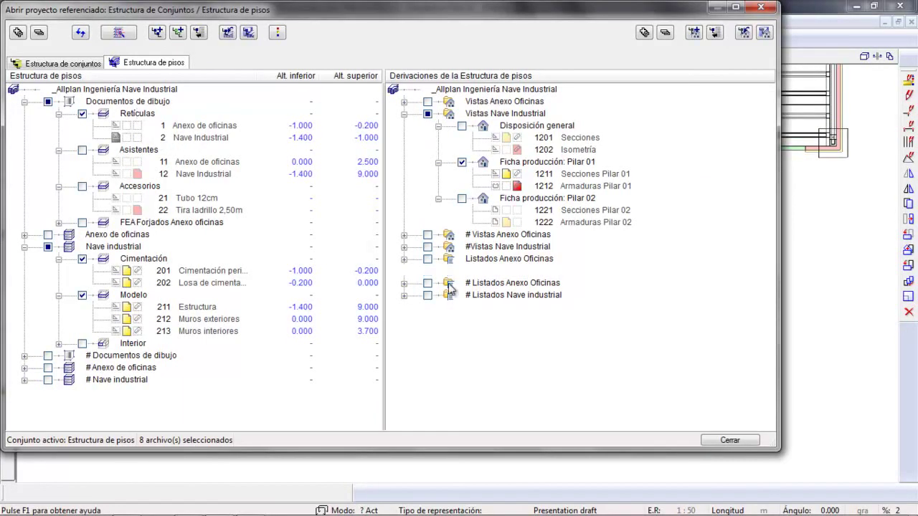
click(729, 440)
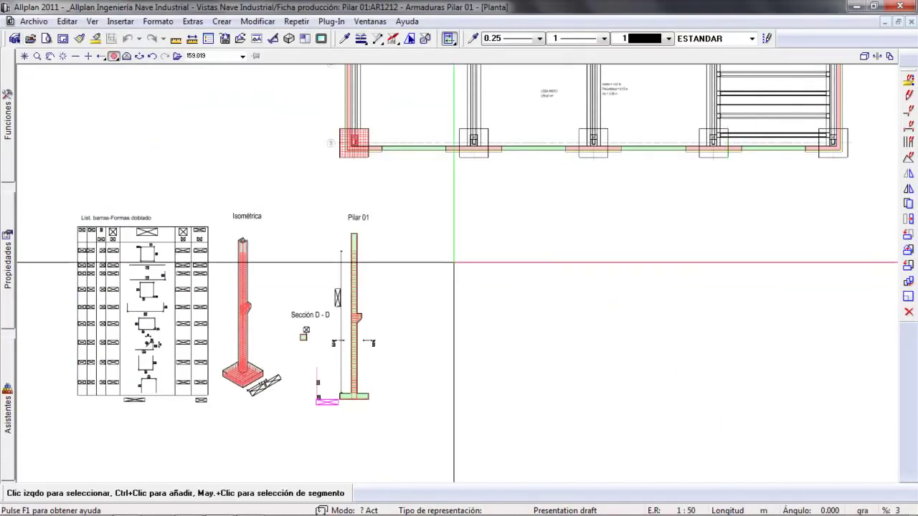
Filter the reinforcement by position number, keeping all positions from 1 to 9 selected.
middle_drag(459, 284, 466, 316)
scroll(486, 191, down, 4)
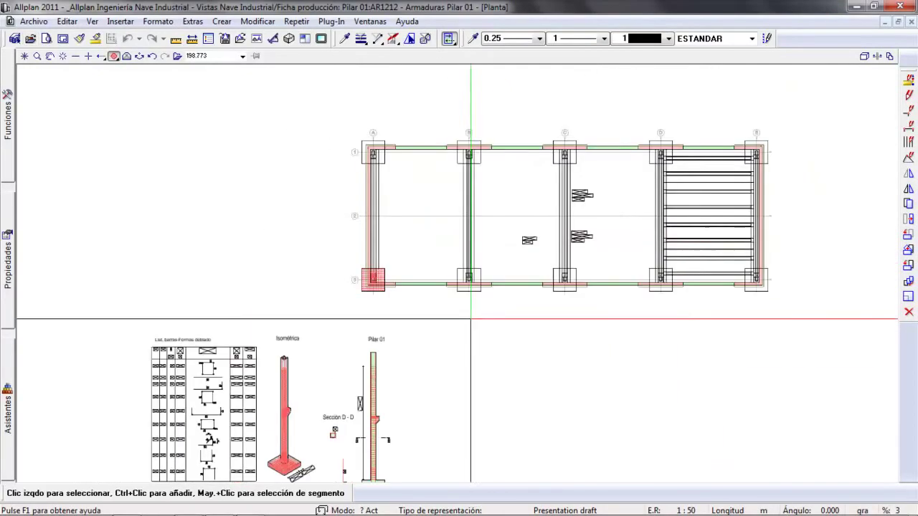
click(426, 41)
double_click(391, 63)
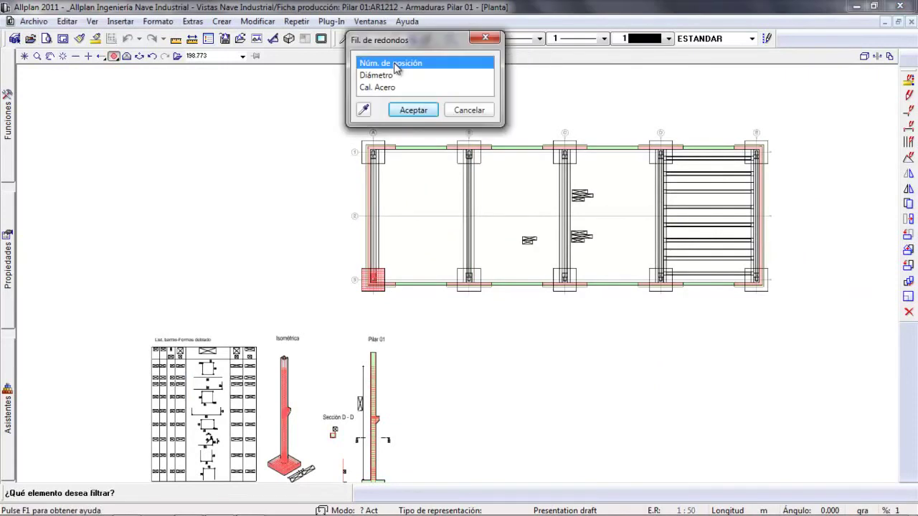
click(425, 74)
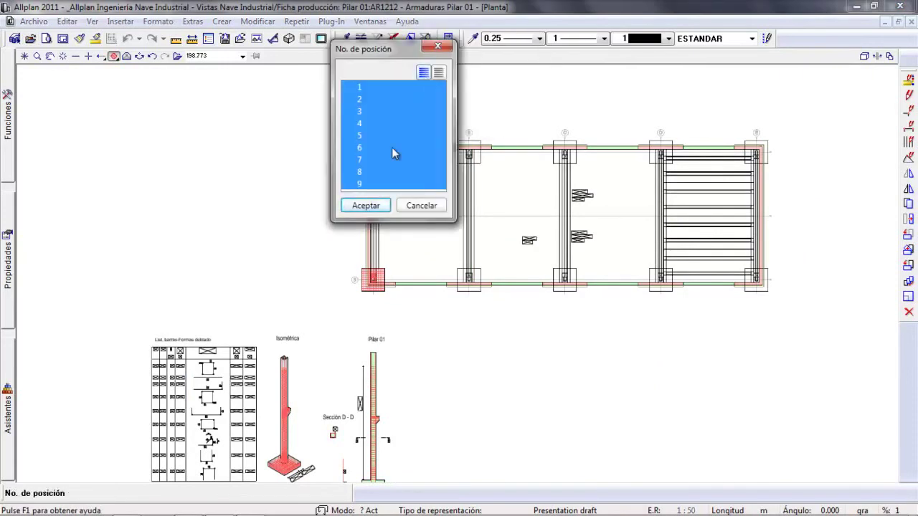
click(367, 206)
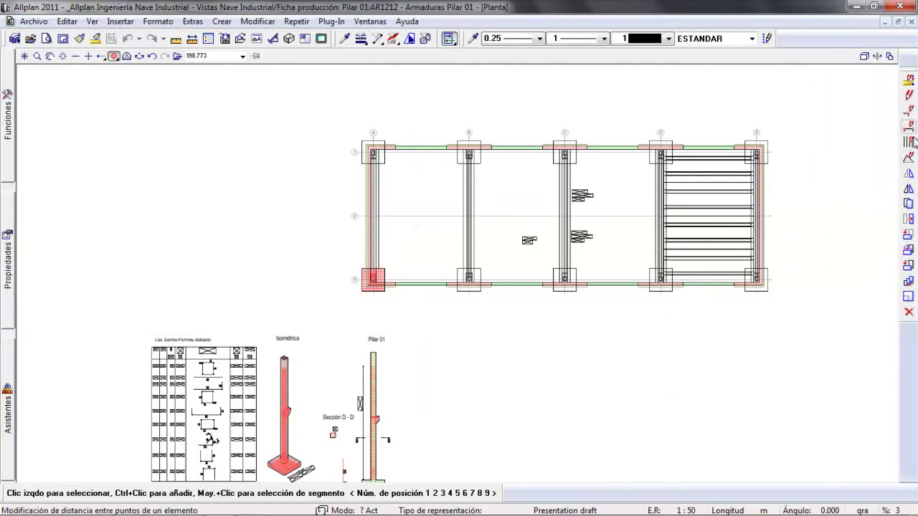
Mirror-copy the reinforcement of the column and footing at grid A-3 across axis 2 to grid A-1.
click(908, 190)
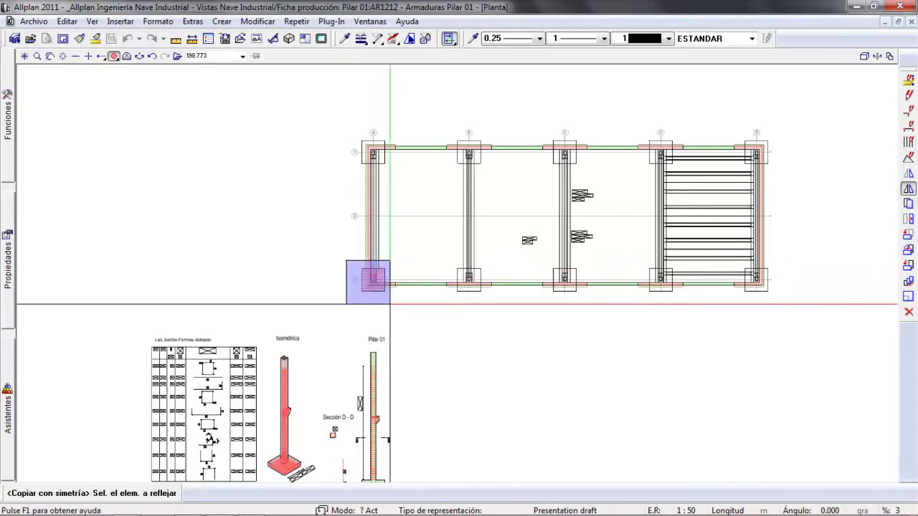
click(371, 283)
click(416, 215)
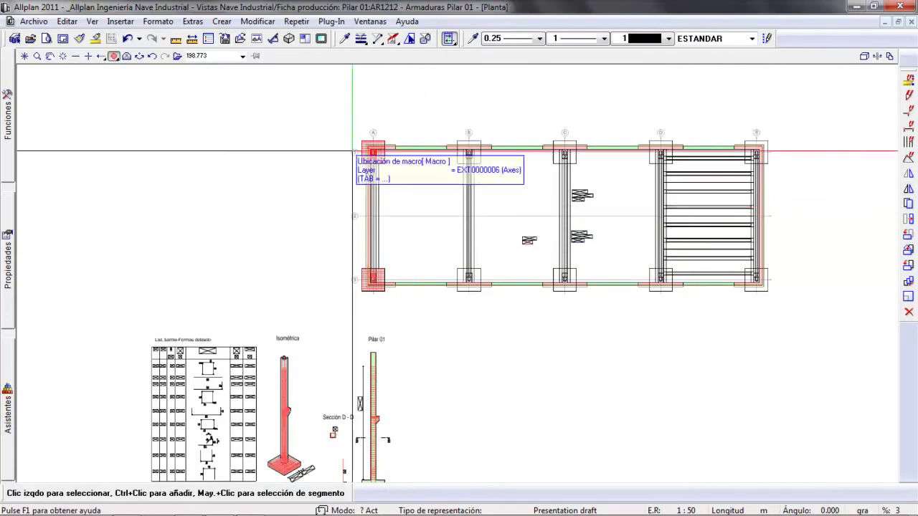
Start saving a symbol in the Proyecto catalogue and select the bar list, Pilar 01's views and the reinforced footing at A-3.
middle_drag(390, 368, 406, 256)
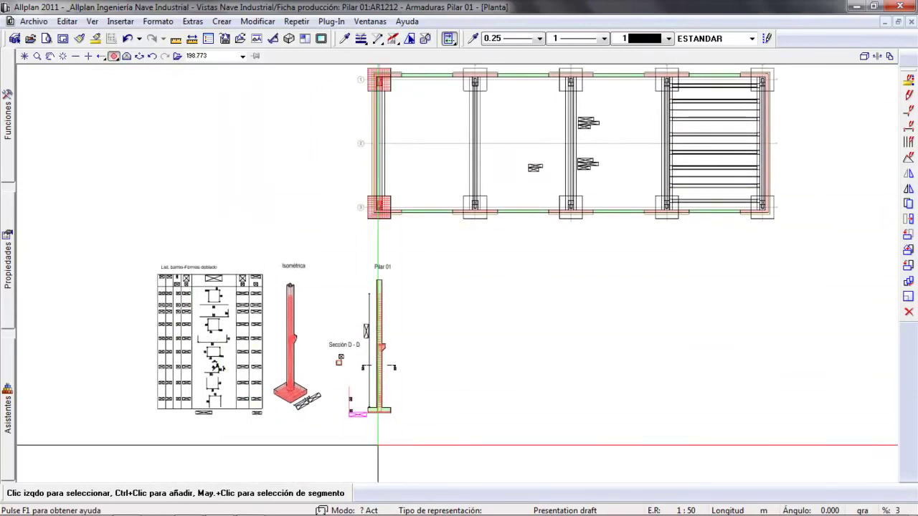
scroll(251, 387, up, 5)
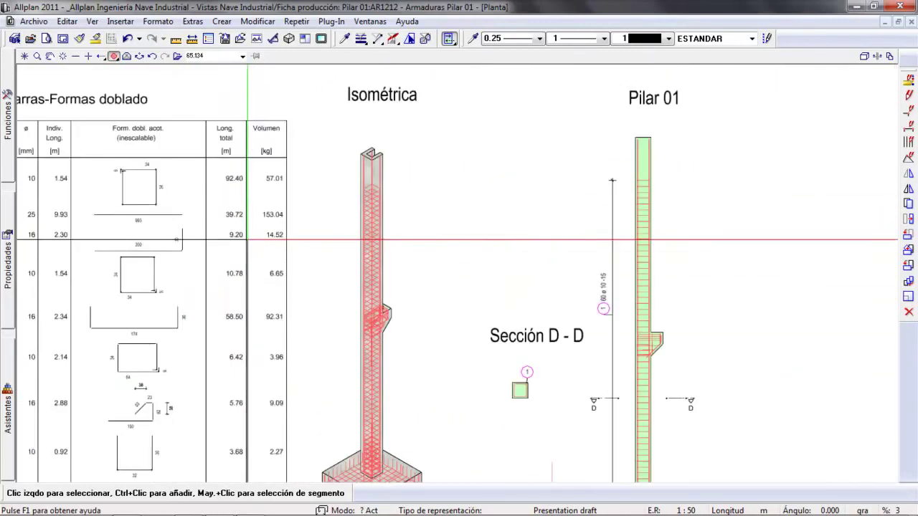
mouse_move(267, 384)
middle_down()
mouse_move(394, 276)
mouse_move(388, 78)
middle_up()
scroll(420, 198, down, 2)
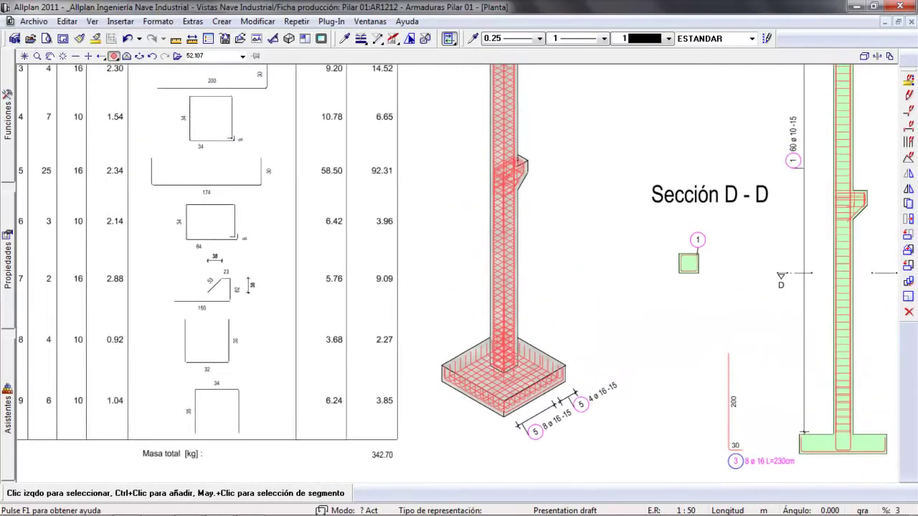
scroll(420, 199, down, 4)
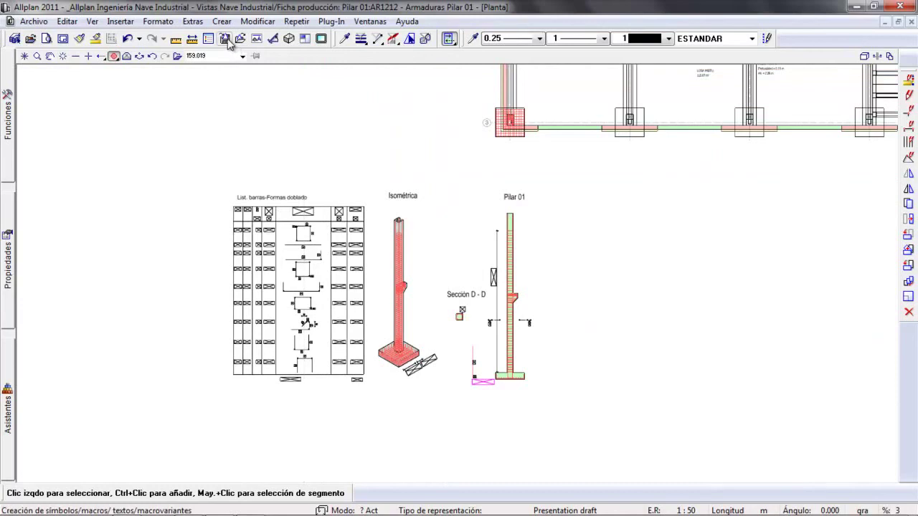
click(226, 41)
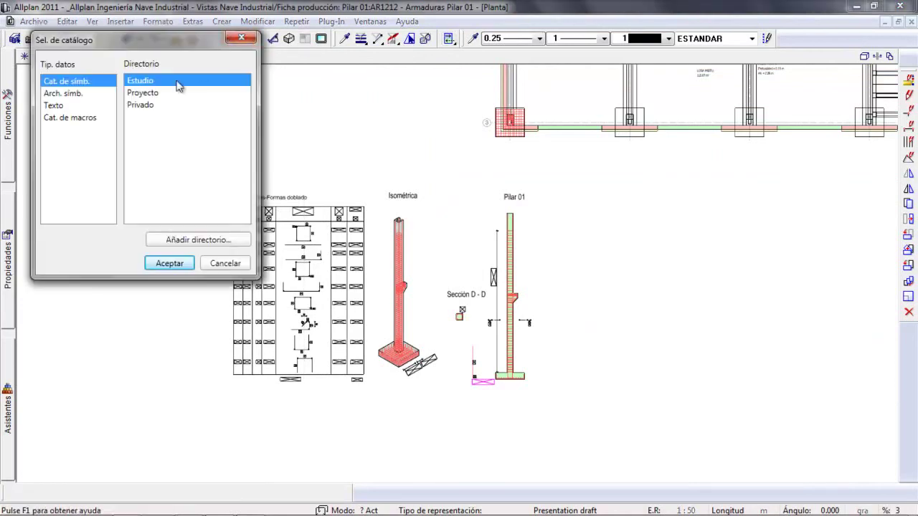
click(144, 93)
click(170, 263)
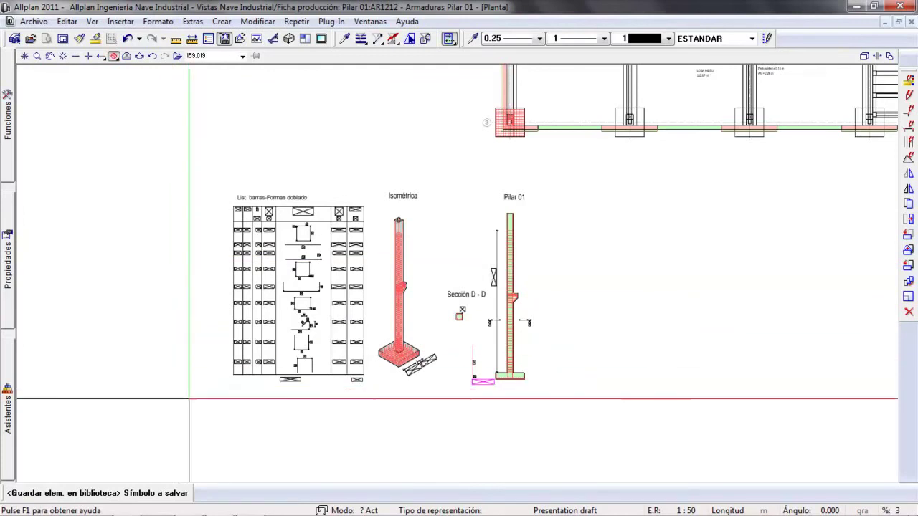
drag(194, 419, 554, 101)
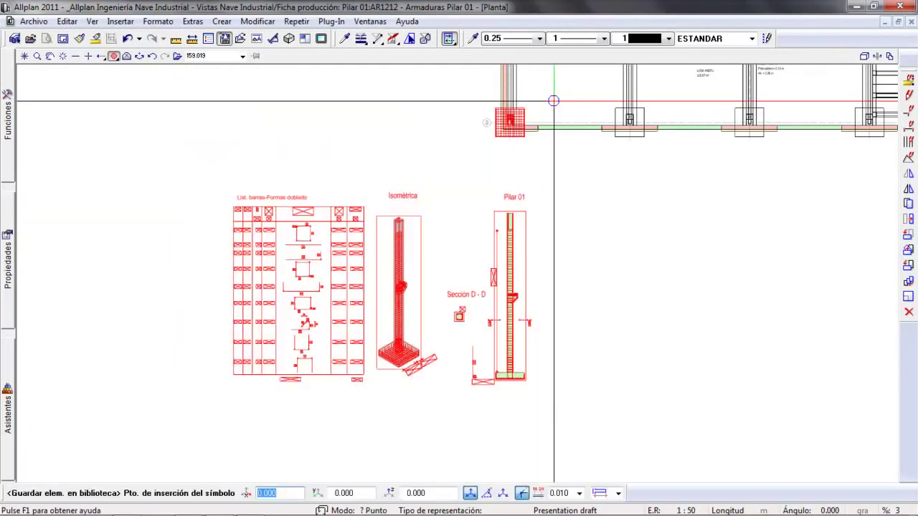
Save the symbol with architecture line recognition, inserted at the footing's lower-left corner, overwriting entry 3 Pilar 01 in Fabrication shop.
scroll(476, 165, up, 3)
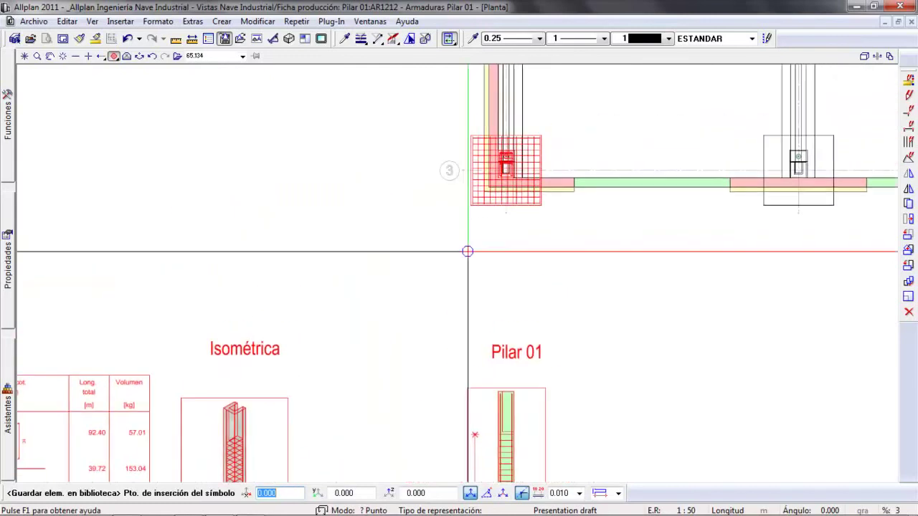
click(468, 210)
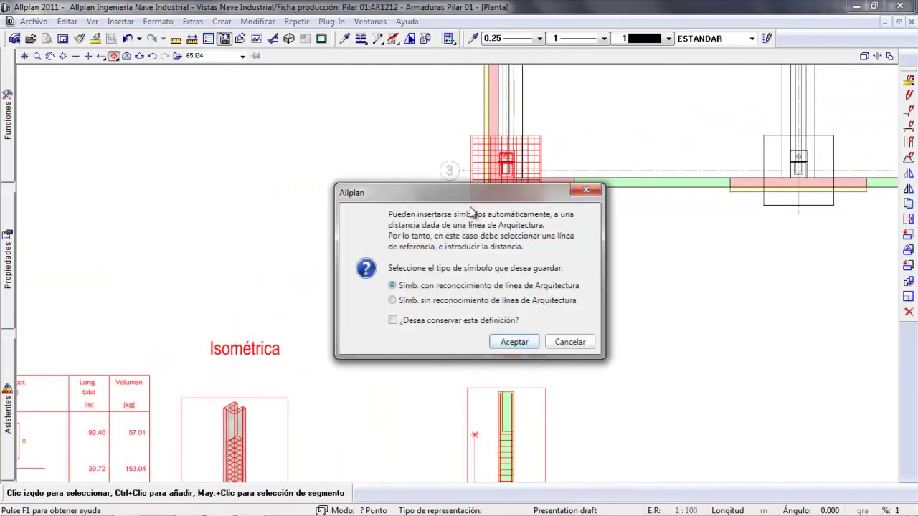
click(514, 342)
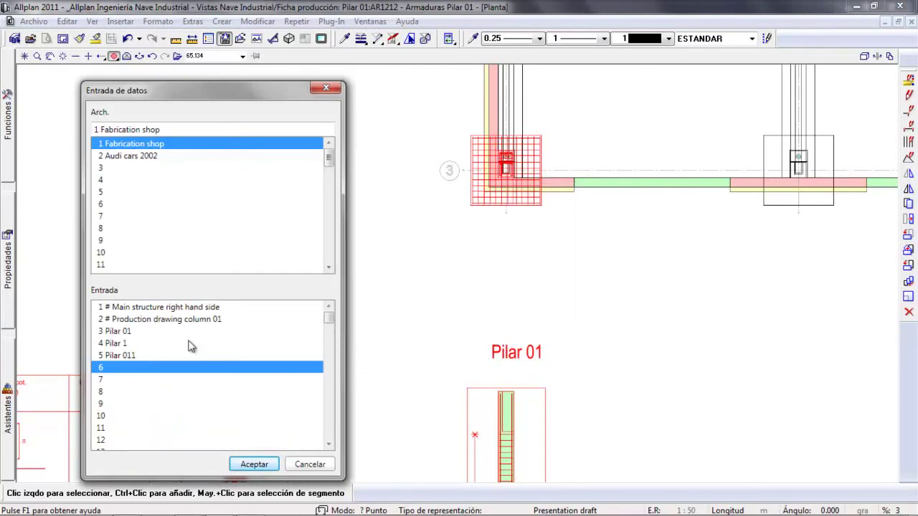
double_click(128, 333)
click(155, 360)
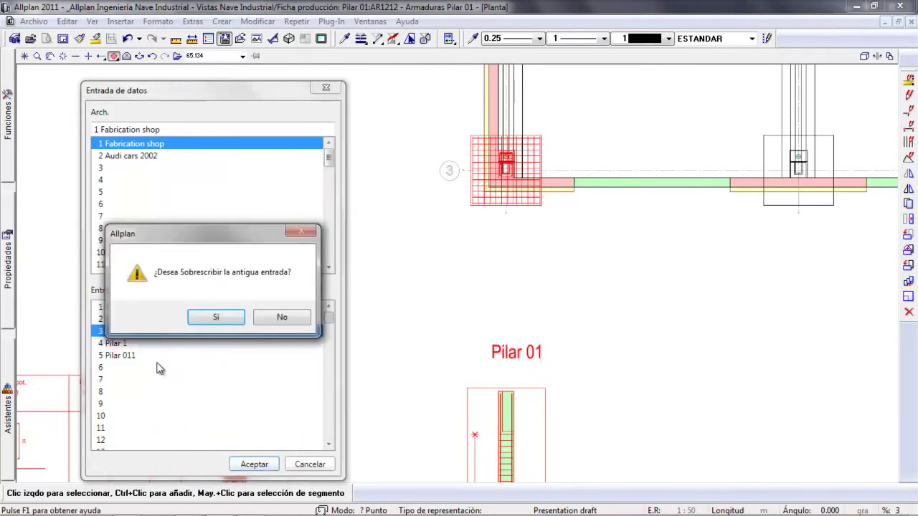
click(215, 318)
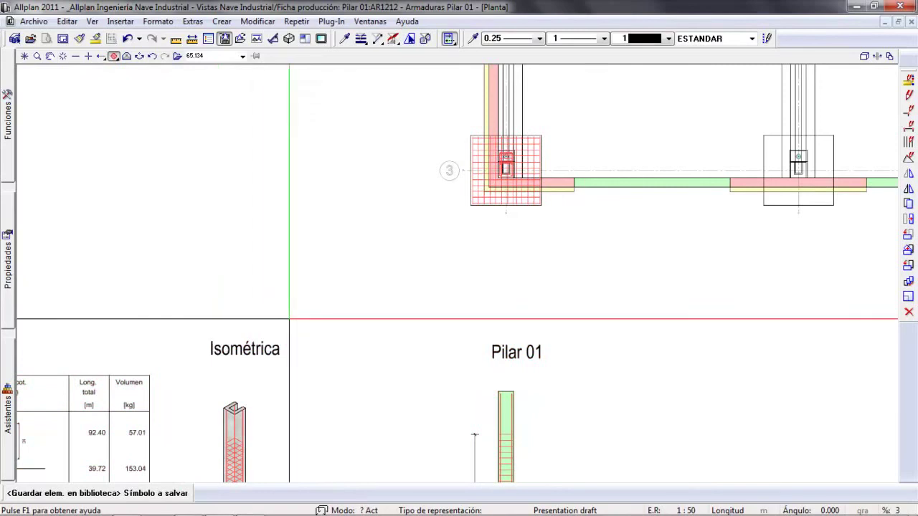
In the building structure, switch off Pilar 01's production files and make 1222 Armaduras Pilar 02 the active drawing file.
scroll(277, 287, down, 3)
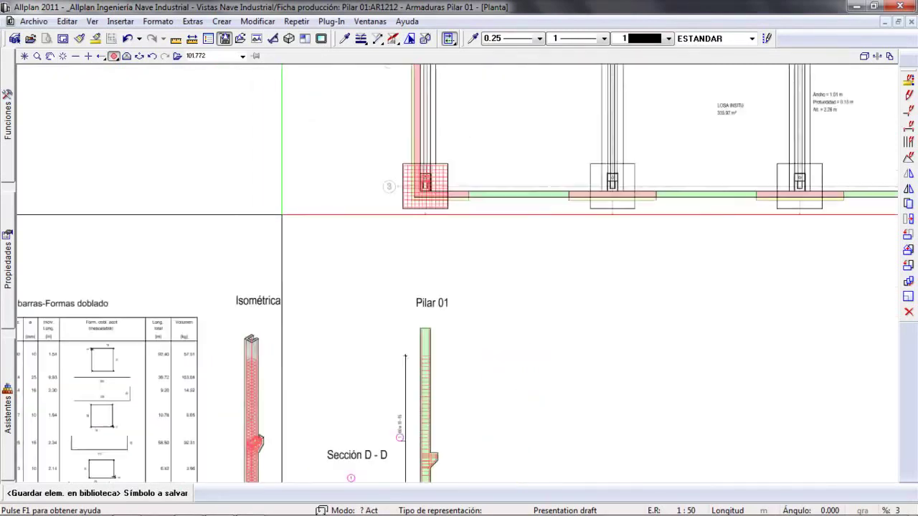
middle_drag(283, 213, 298, 244)
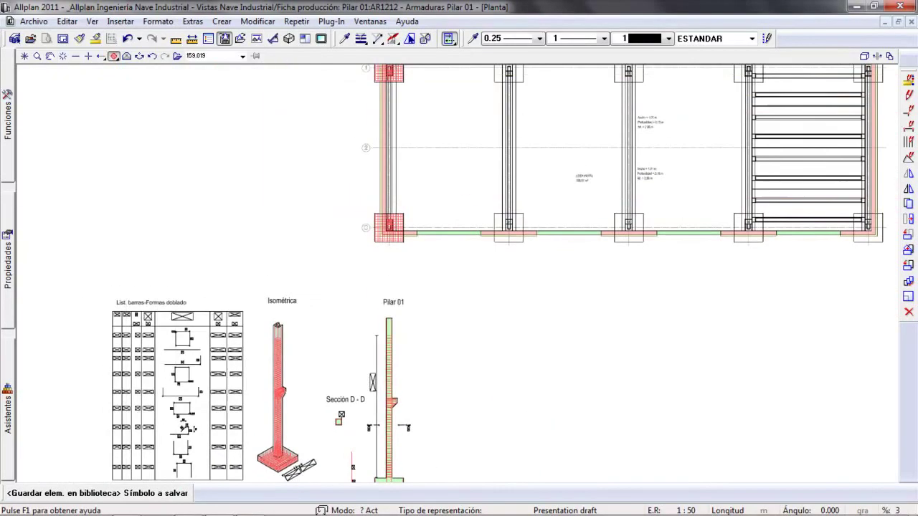
click(31, 40)
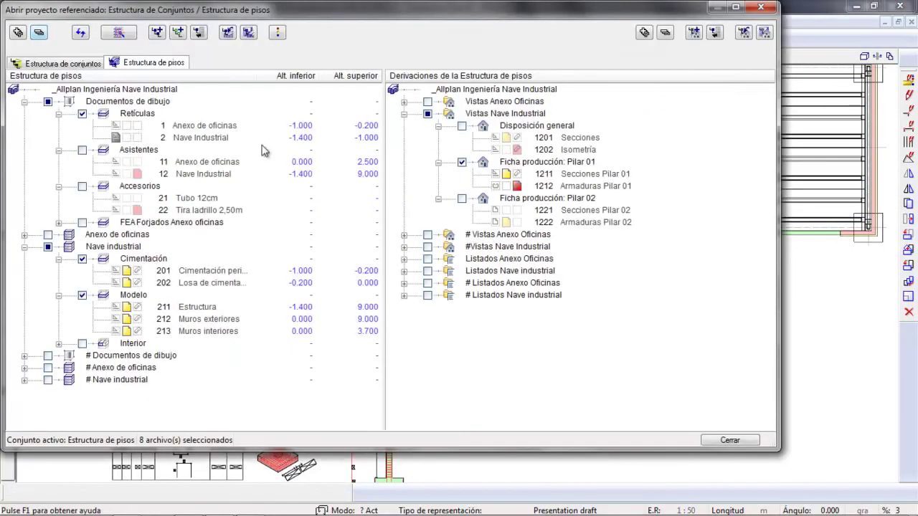
click(462, 162)
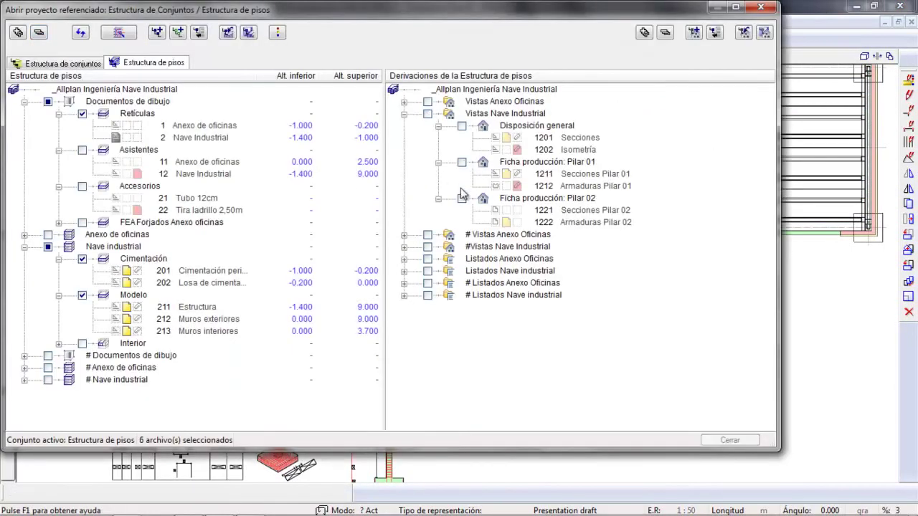
click(516, 221)
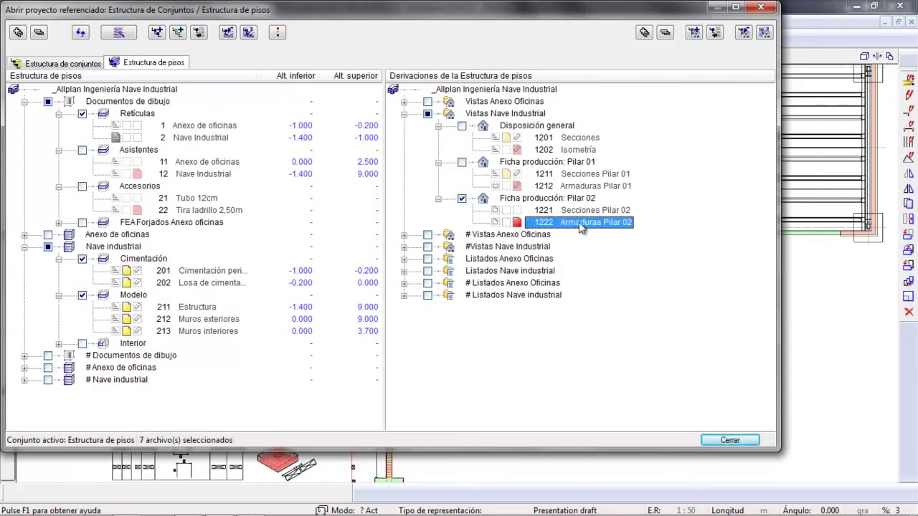
click(729, 440)
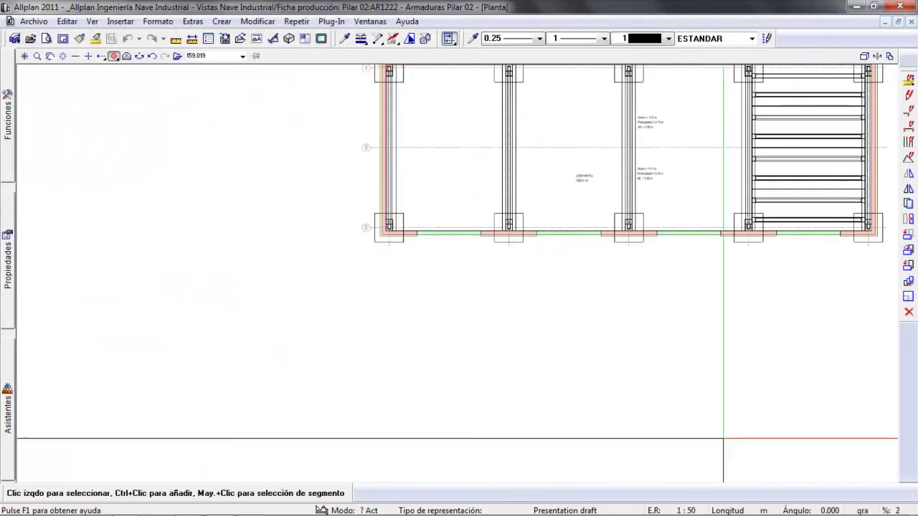
Insert the symbol Pilar 01 from the project's Fabrication shop catalogue at the lower-left corner of the footing at grid B-3.
click(241, 38)
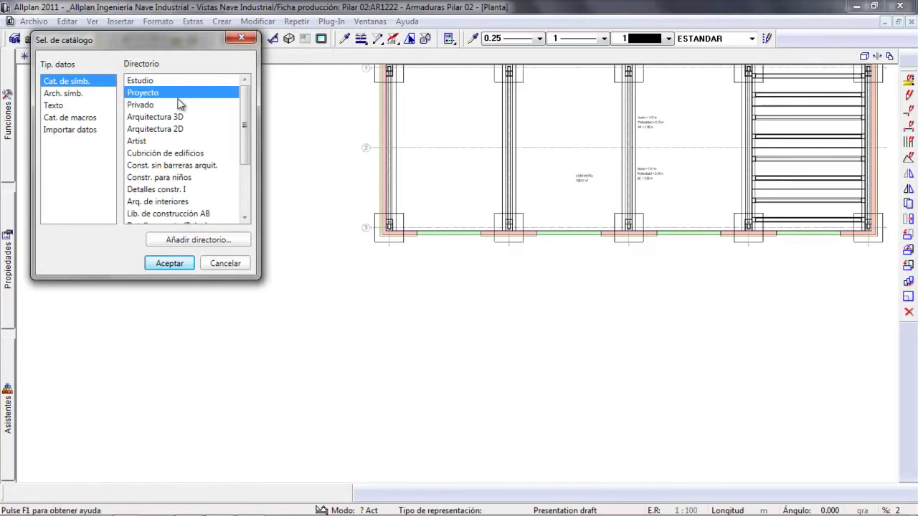
click(168, 263)
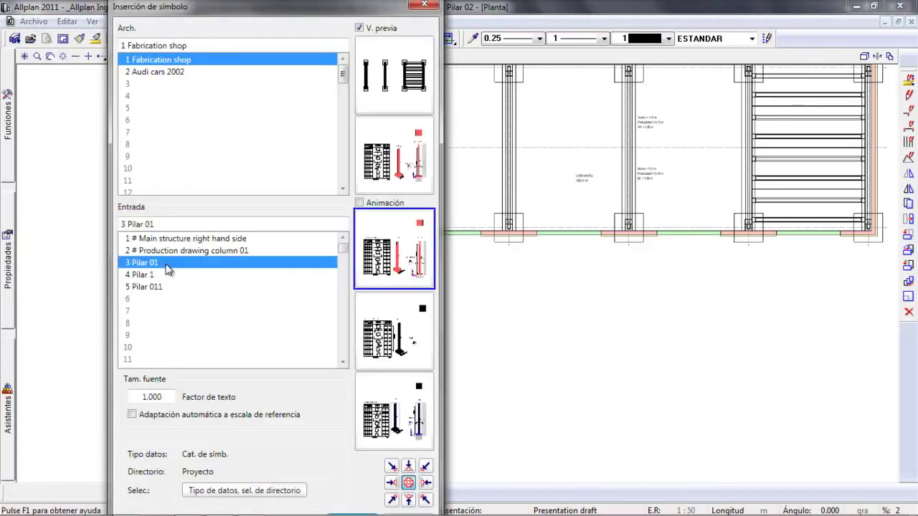
double_click(362, 295)
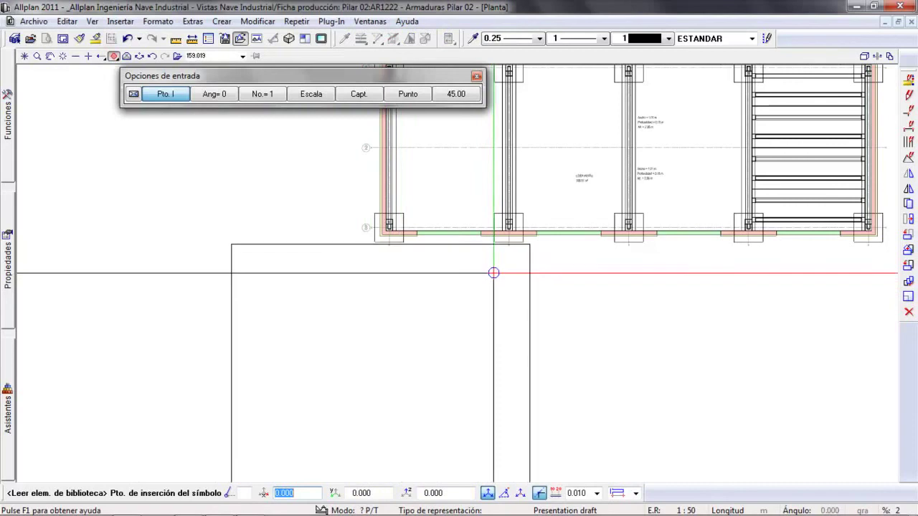
click(494, 240)
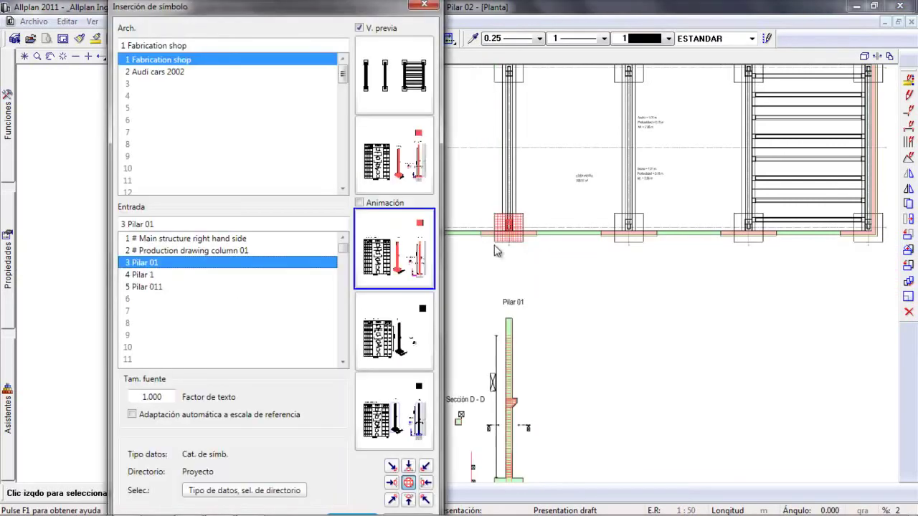
key(Escape)
Change the title text above the inserted column view to Pilar 02.
middle_drag(523, 368, 519, 296)
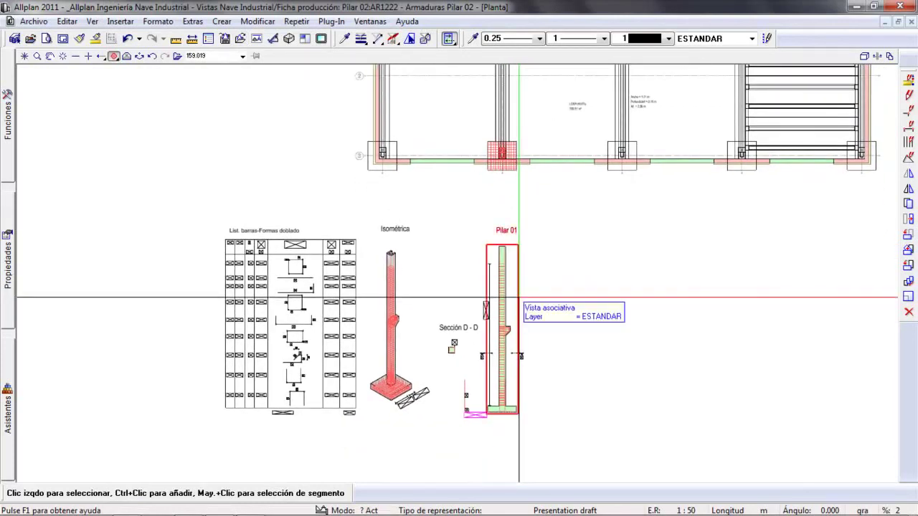
scroll(493, 279, up, 3)
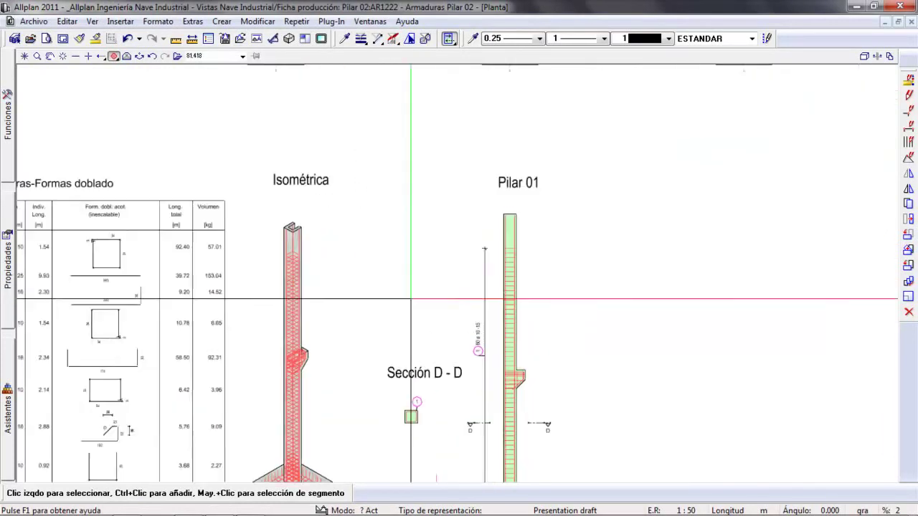
click(510, 182)
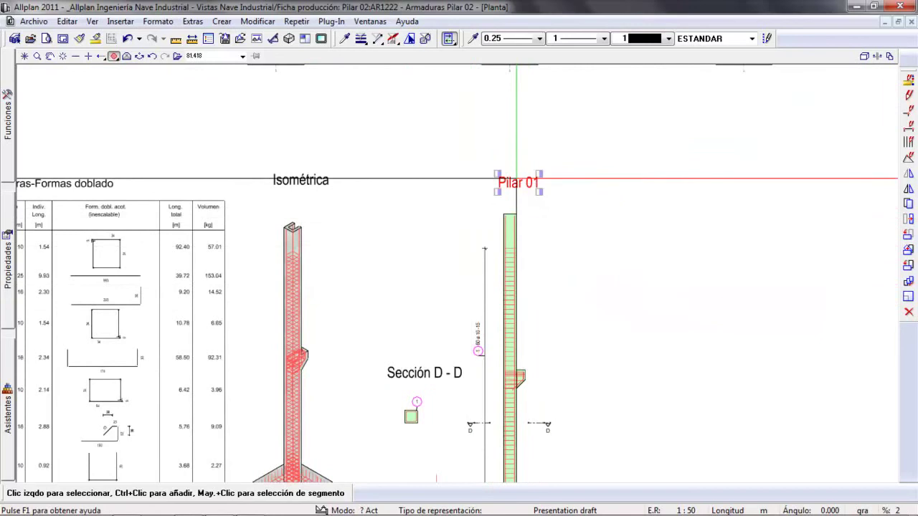
mouse_move(7, 254)
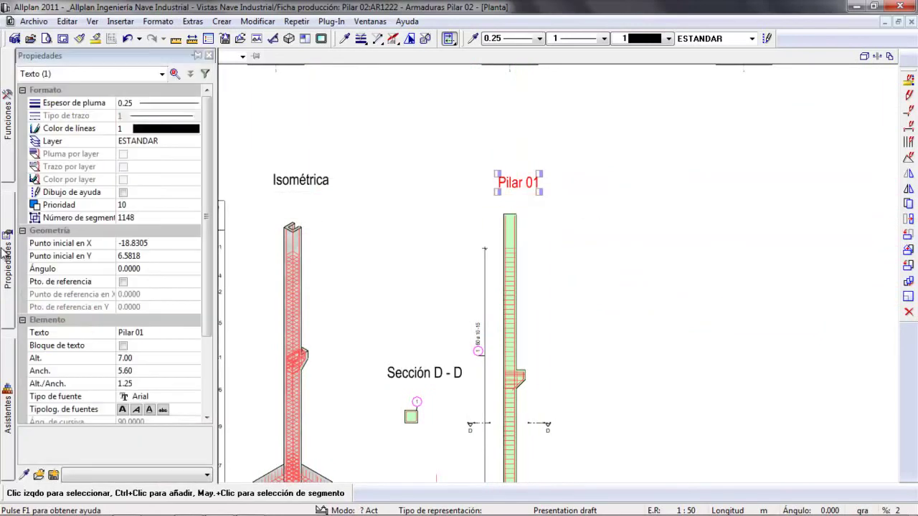
click(155, 334)
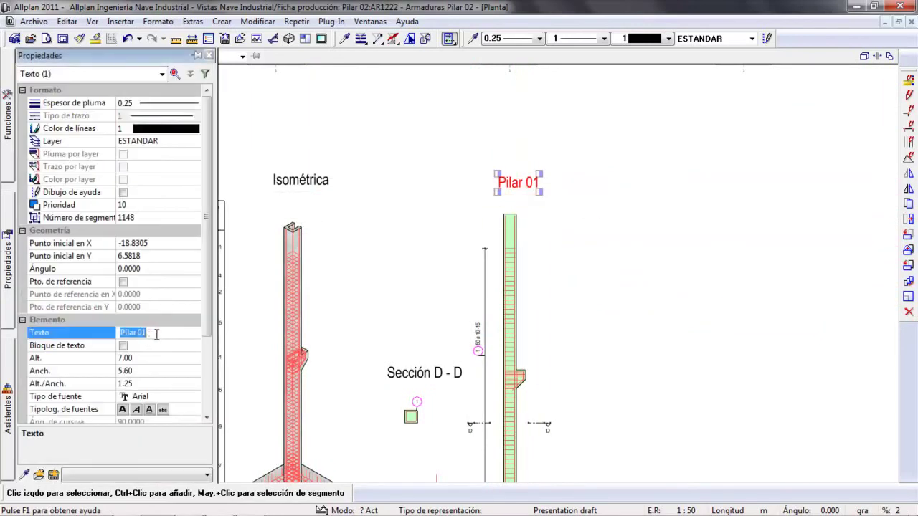
key(BackSpace)
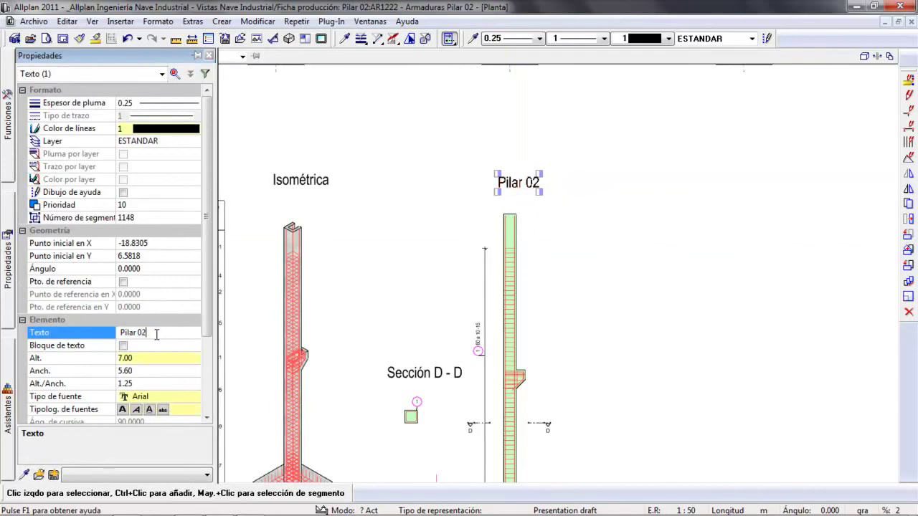
key(Return)
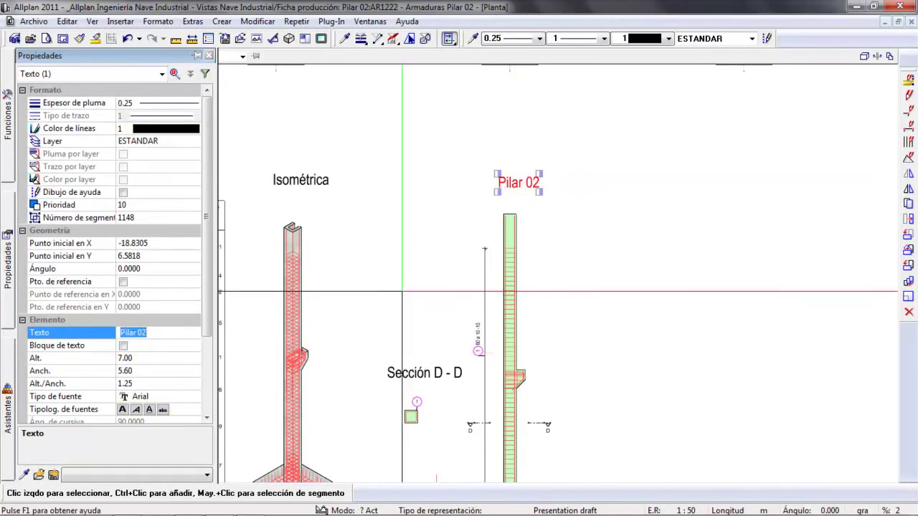
Open an animation view of the complete model and bring the reinforced Pilar 02 and its footing into view.
key(Escape)
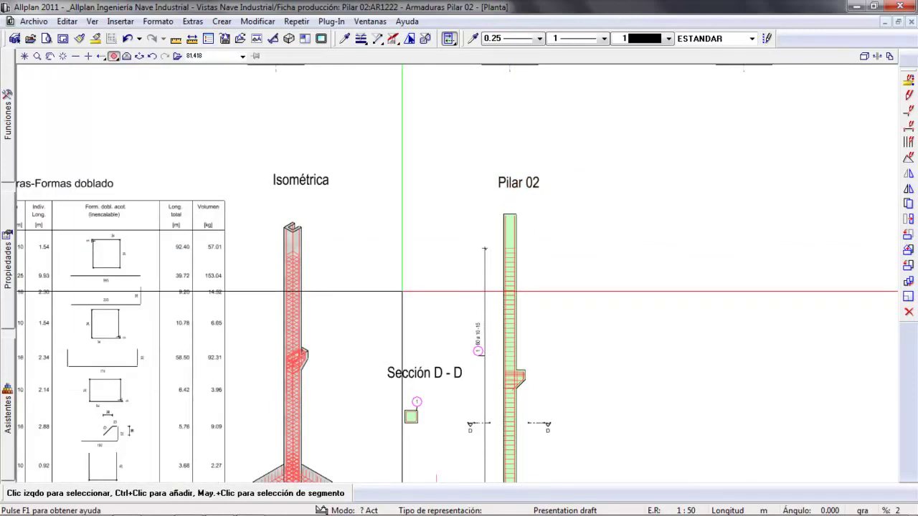
scroll(402, 291, down, 4)
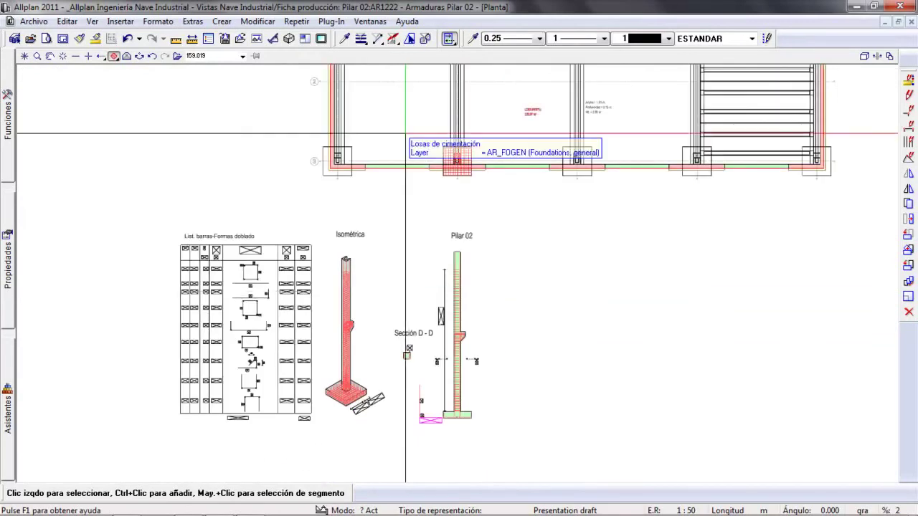
click(370, 21)
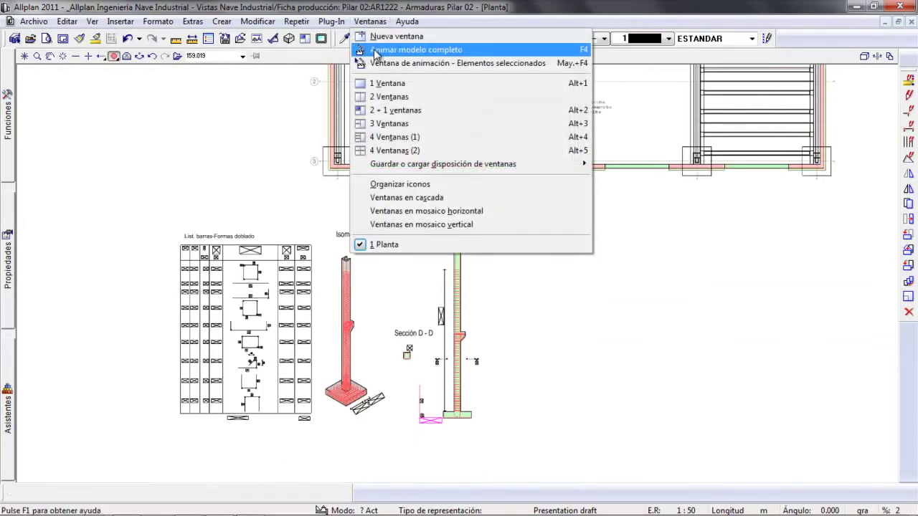
click(374, 49)
drag(665, 249, 53, 202)
middle_drag(159, 239, 381, 263)
scroll(447, 303, up, 6)
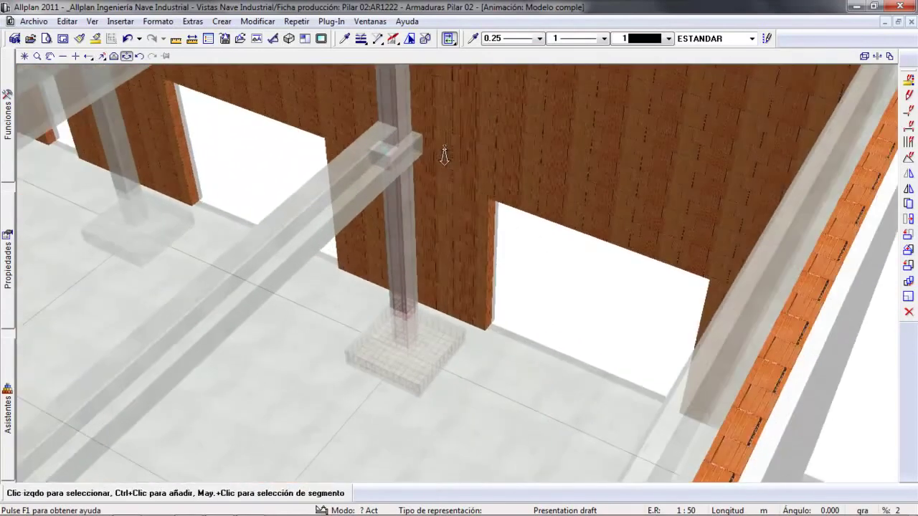
Examine the reinforcement cage of Pilar 02 close up at the corbel that supports the beam.
middle_drag(408, 150, 484, 199)
scroll(477, 293, up, 6)
scroll(480, 242, up, 8)
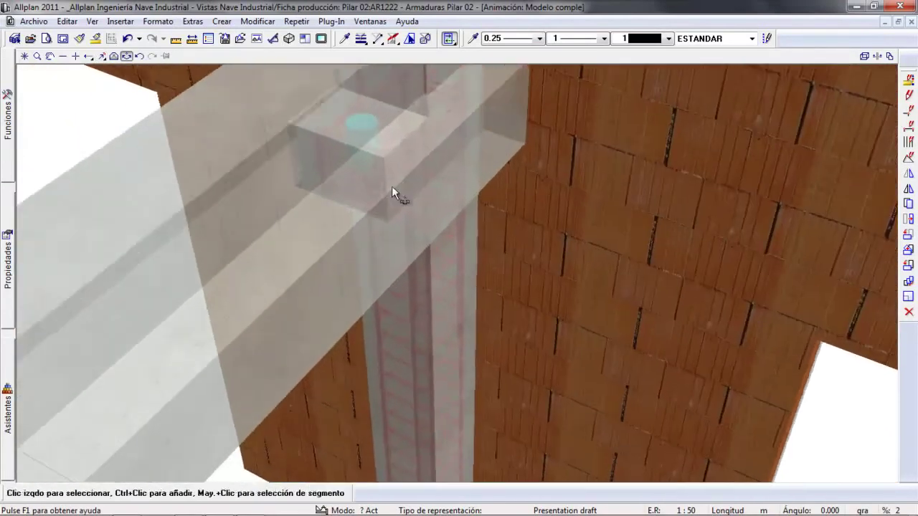
middle_drag(478, 260, 483, 337)
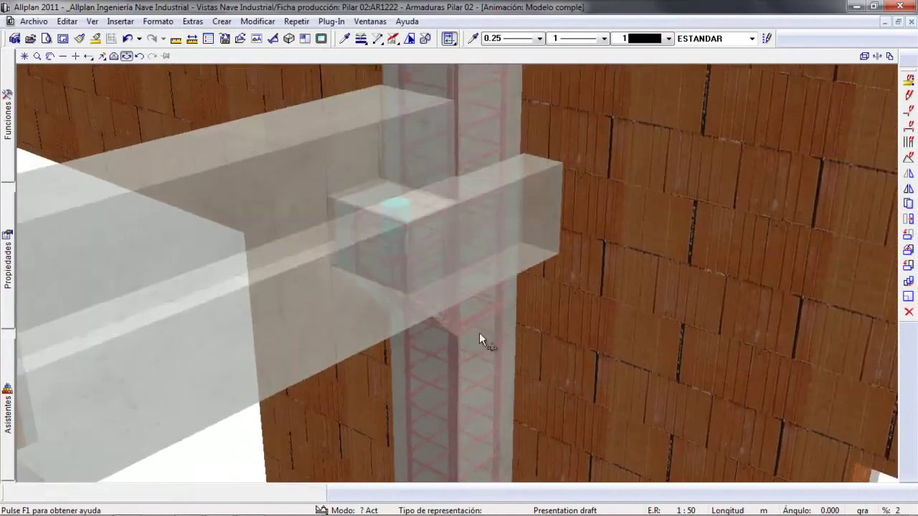
scroll(488, 263, up, 6)
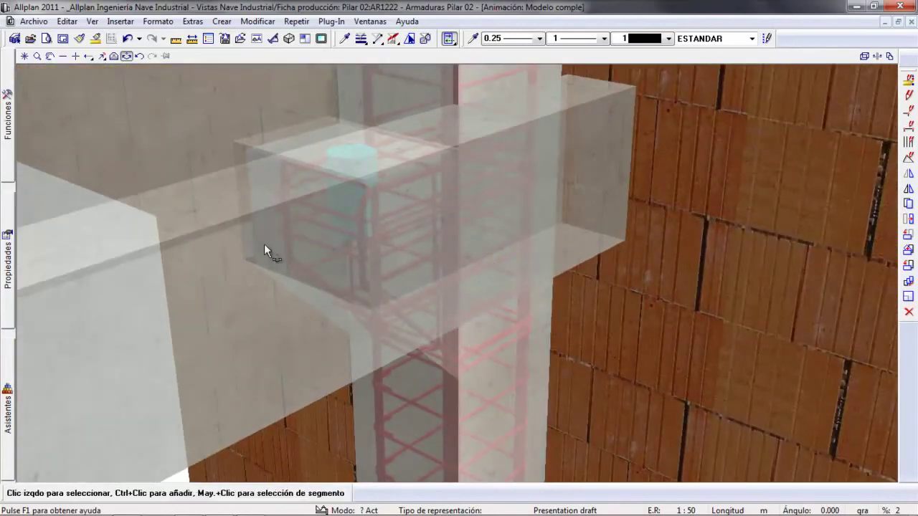
right_click(120, 326)
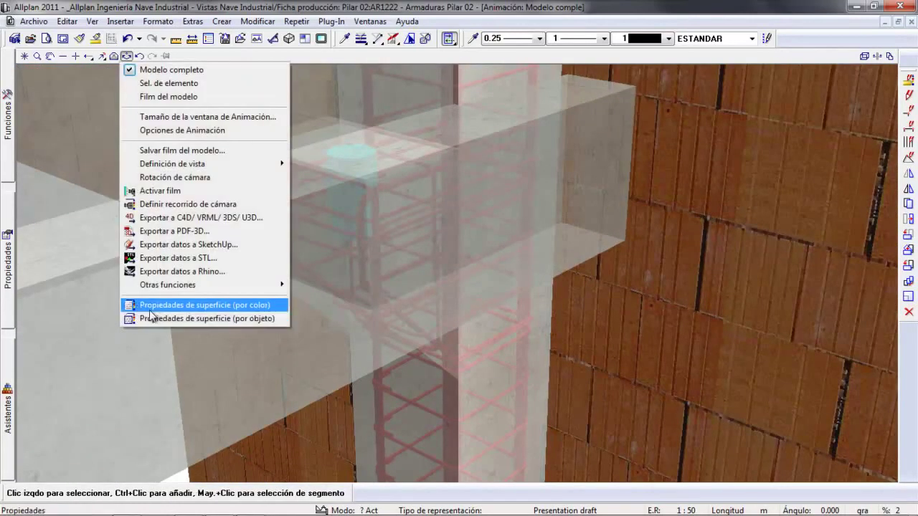
click(149, 309)
scroll(520, 275, up, 3)
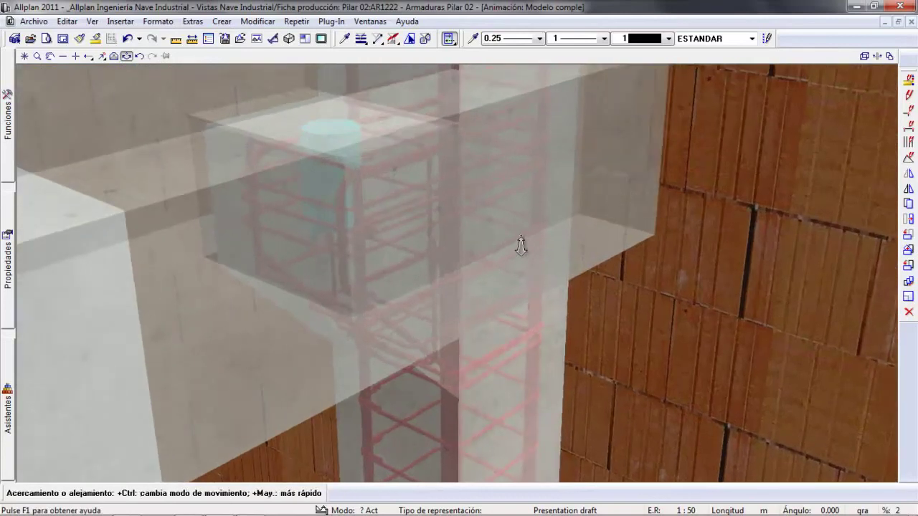
drag(512, 283, 500, 260)
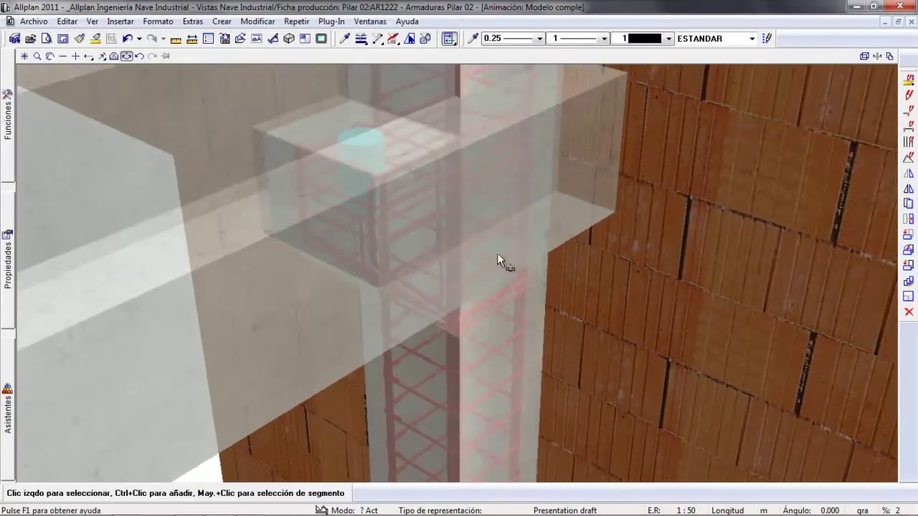
Inspect the shaft and upper end of Pilar 02, and close the animation view.
scroll(455, 241, down, 5)
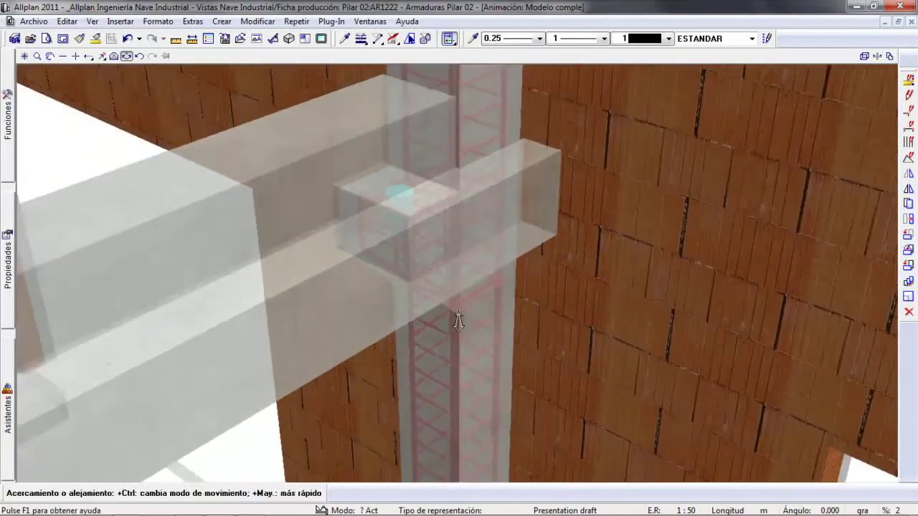
middle_drag(483, 393, 495, 287)
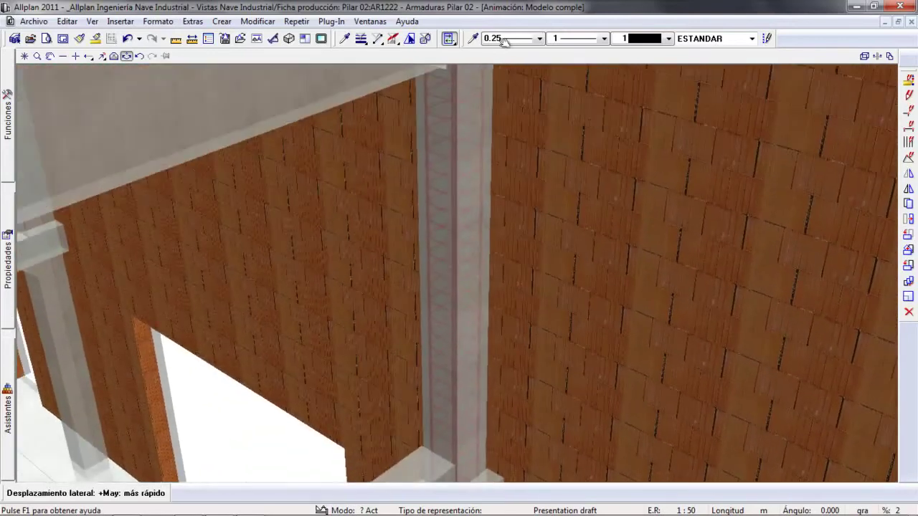
middle_drag(473, 236, 432, 264)
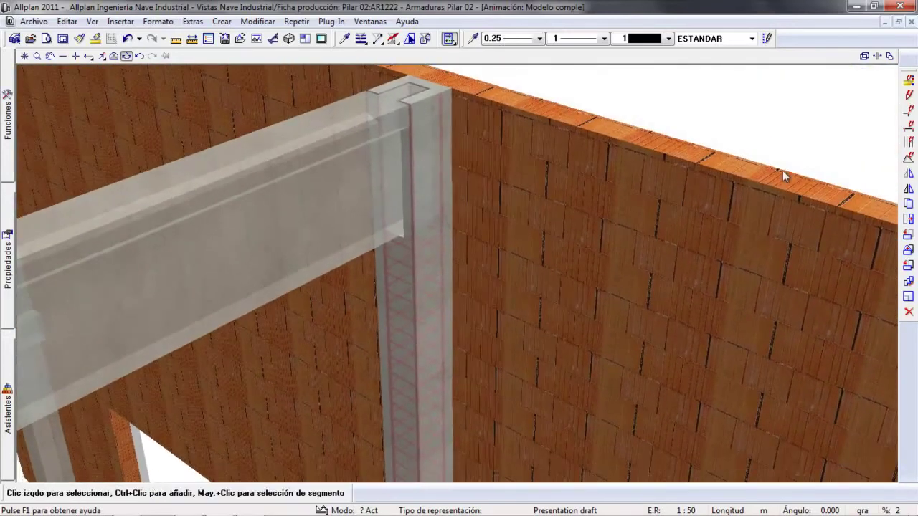
click(911, 23)
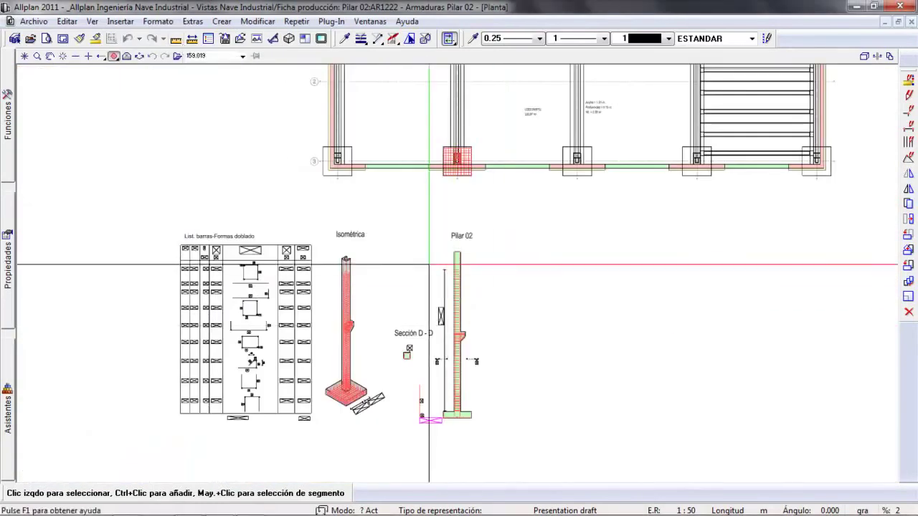
Open layout PL3 Disposición general + Ficha de producción and choose files 1211 and 1212 of Ficha producción: Pilar 01 as plan elements.
scroll(423, 261, down, 2)
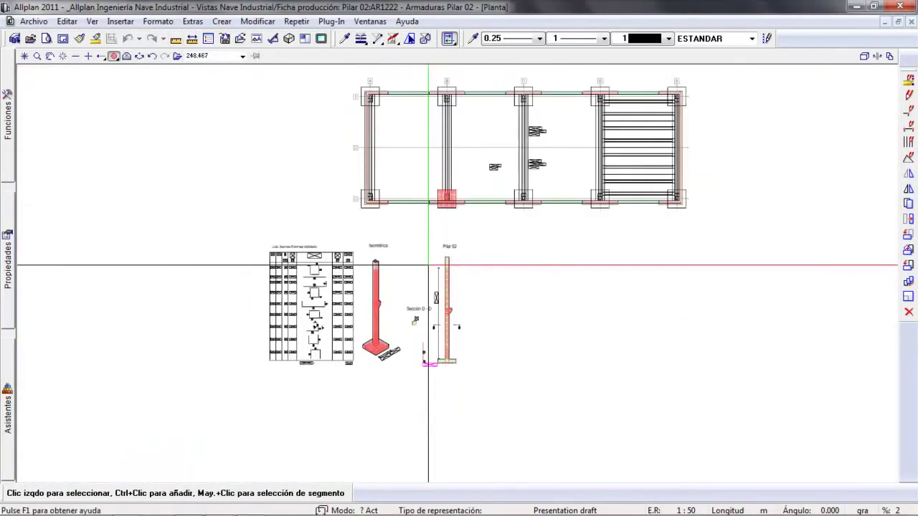
click(63, 40)
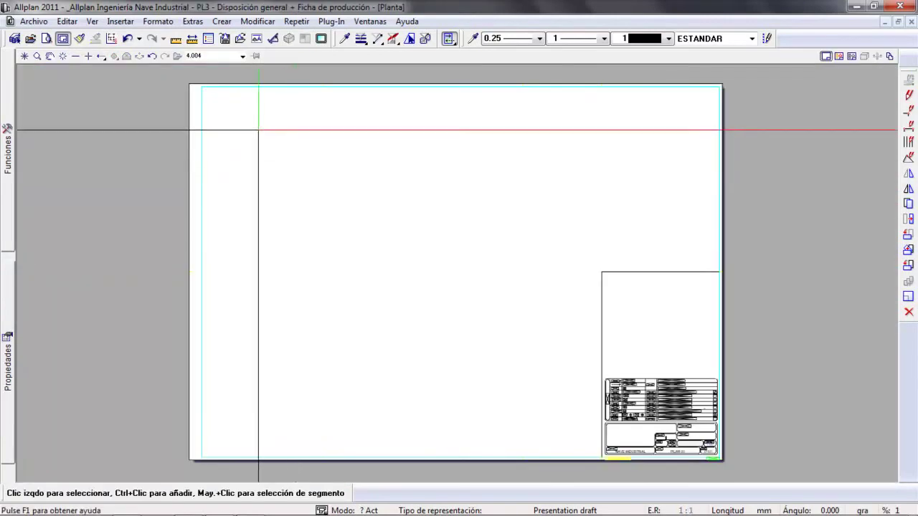
click(111, 39)
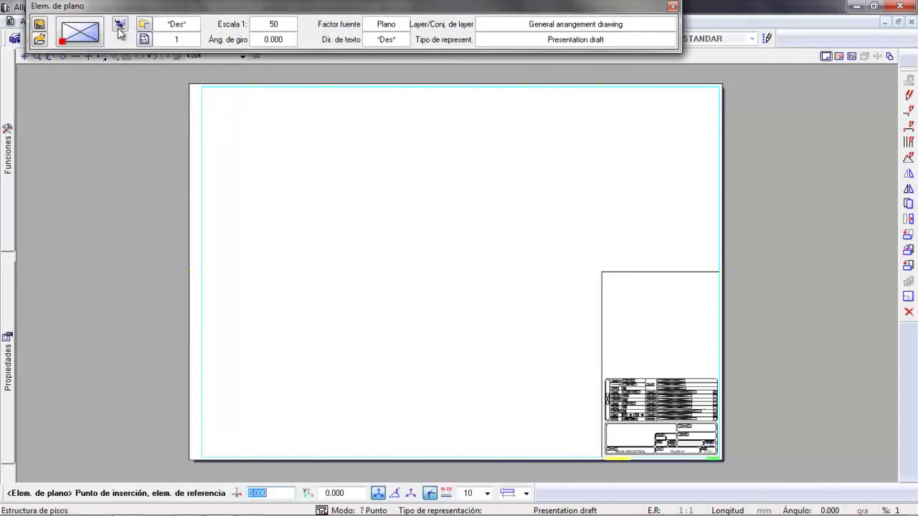
click(120, 24)
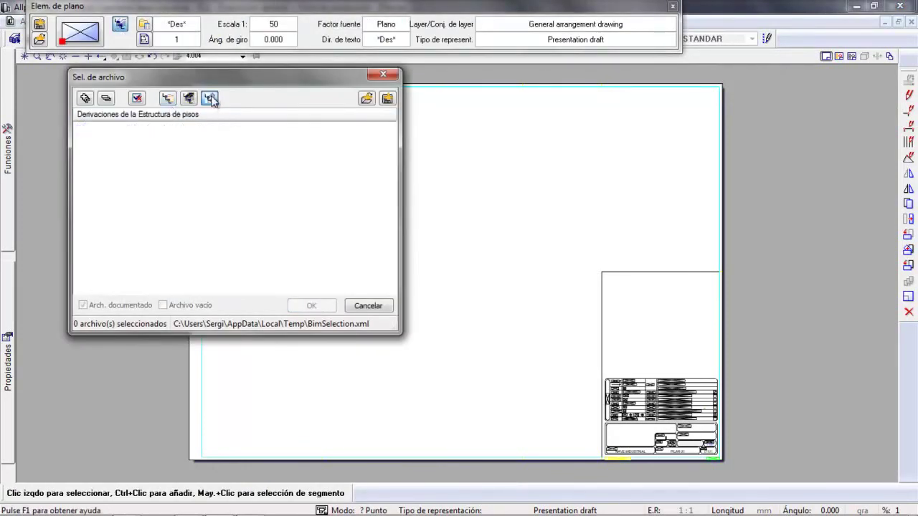
click(149, 219)
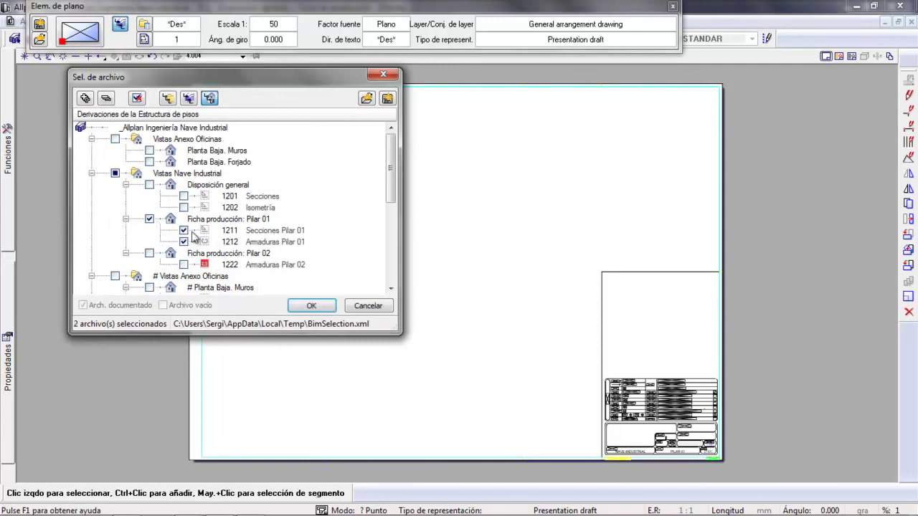
click(244, 221)
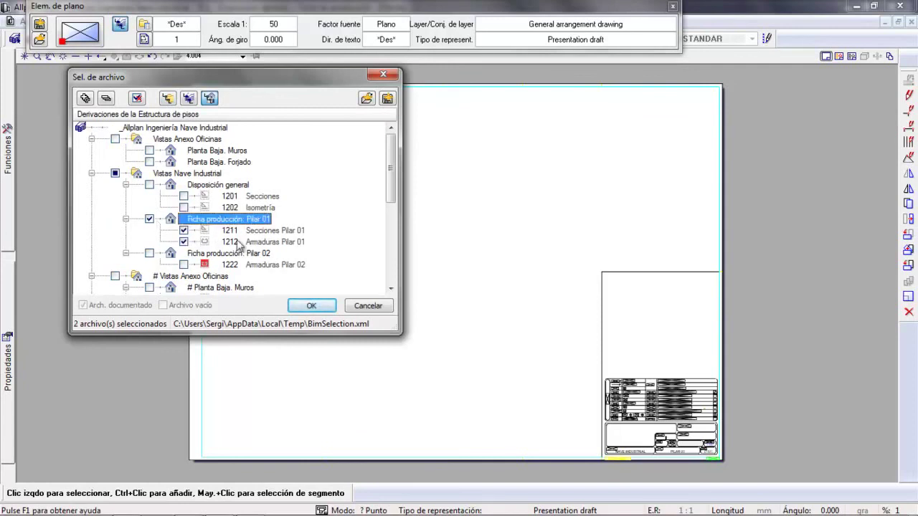
click(309, 304)
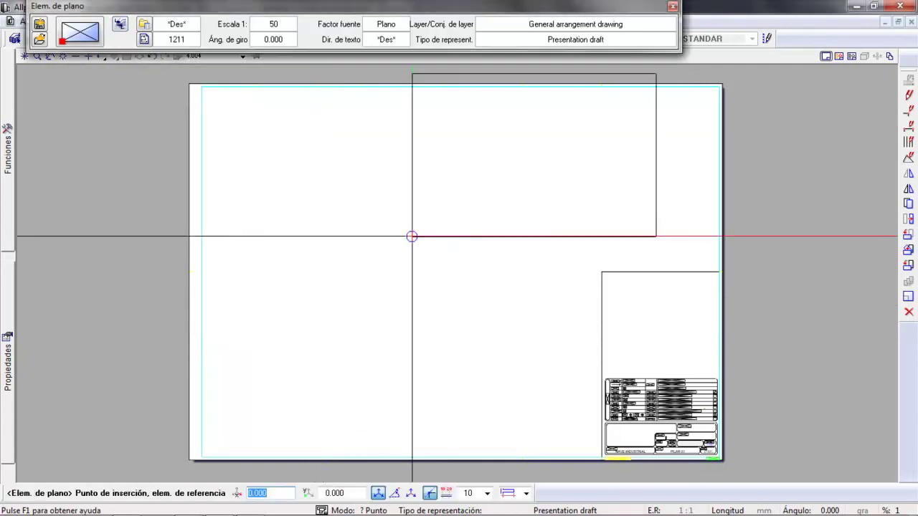
Set the plan elements' layer set and representation type to Reinforcement drawing, and place them at the lower-left corner of the sheet.
click(547, 27)
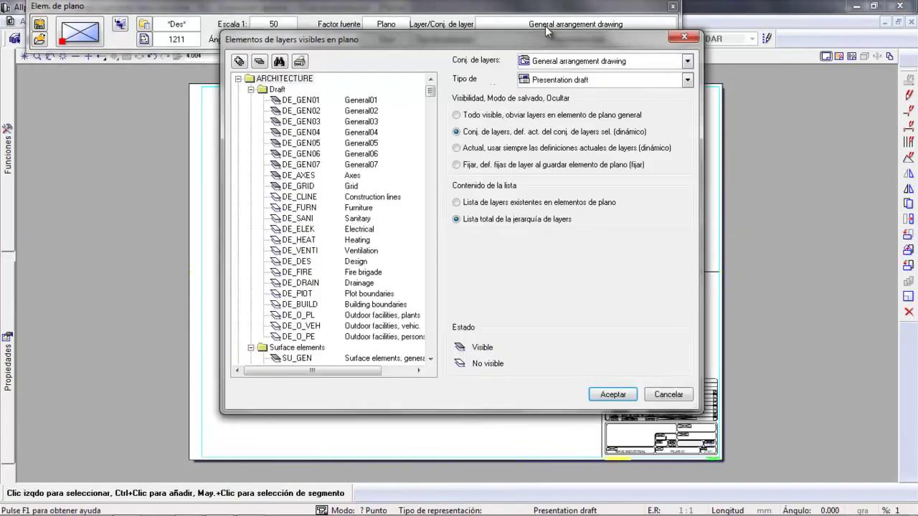
click(577, 65)
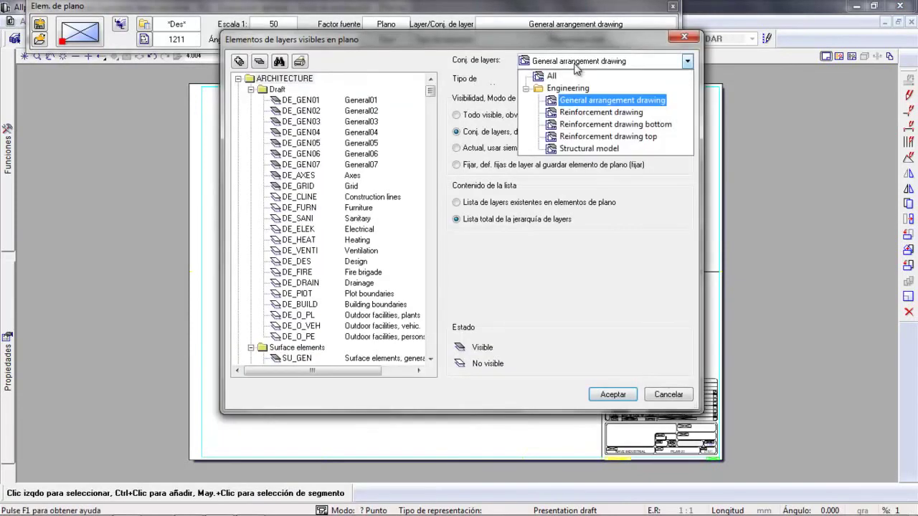
click(581, 113)
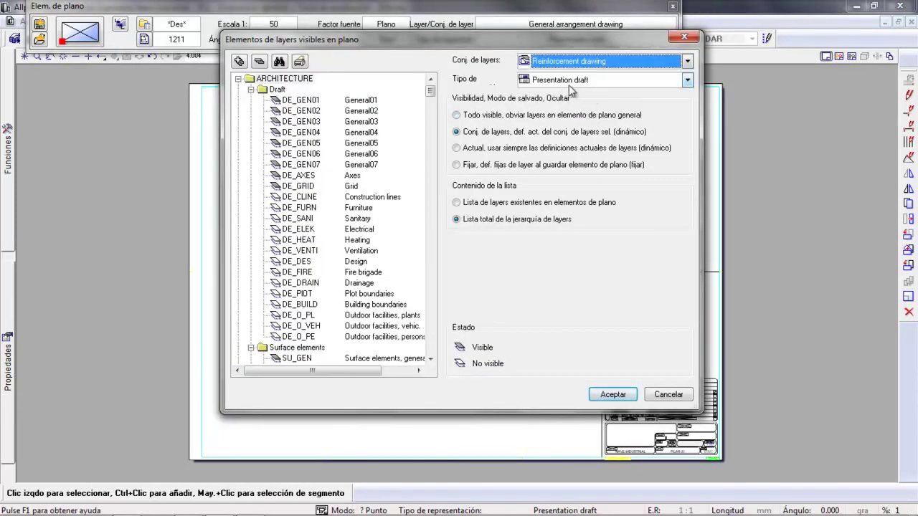
click(563, 80)
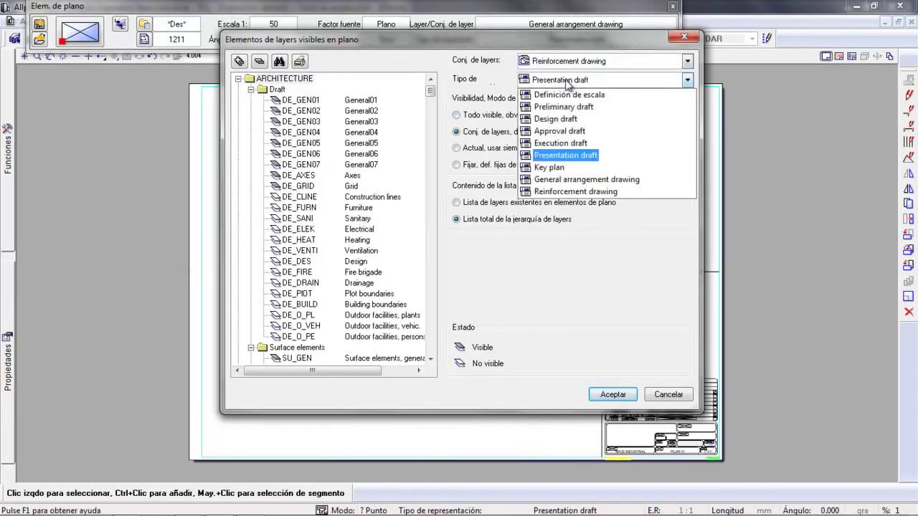
click(568, 192)
click(613, 395)
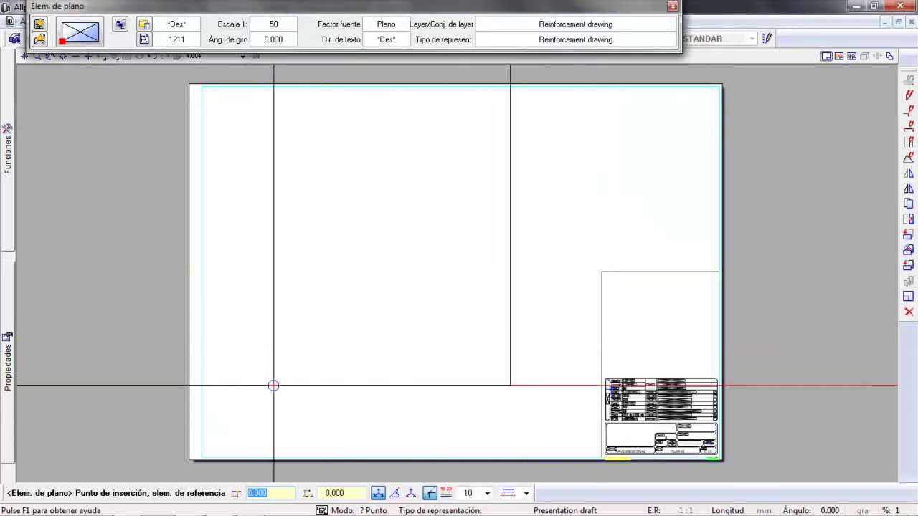
click(198, 456)
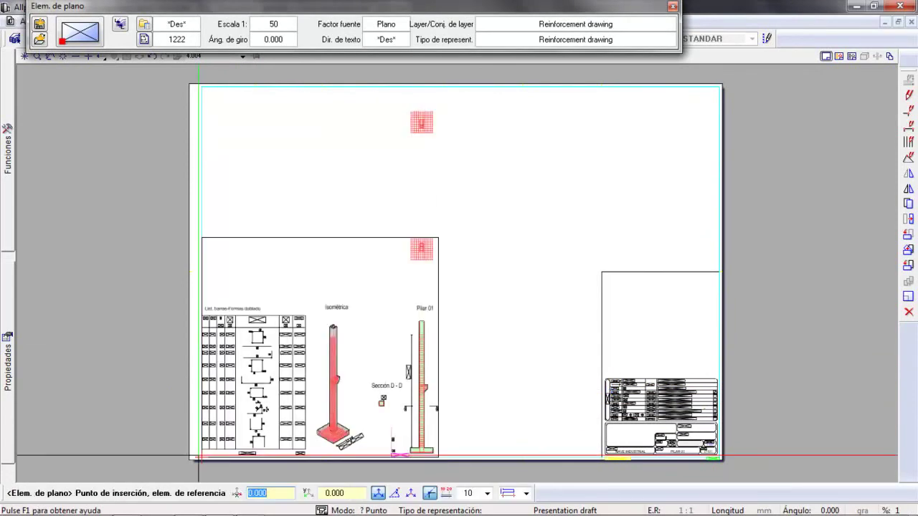
key(Escape)
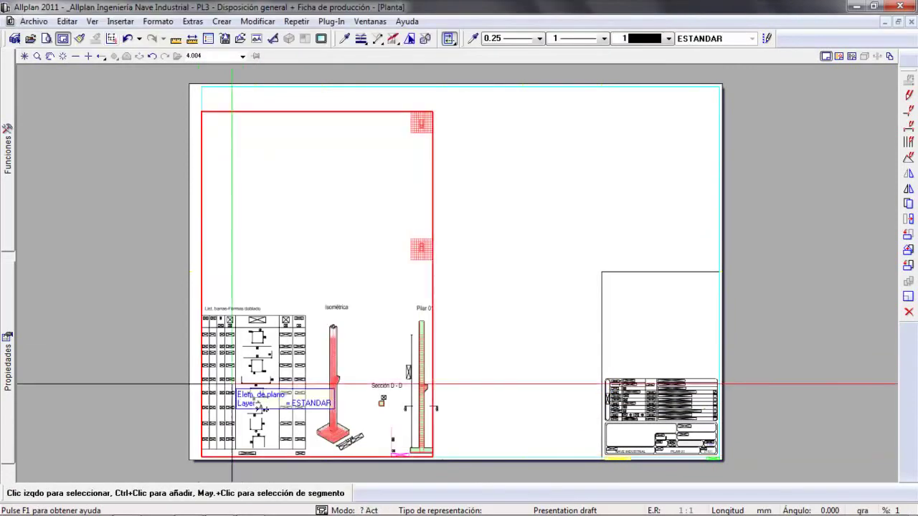
Enable the on-screen display of plan element and plan window frames.
click(255, 40)
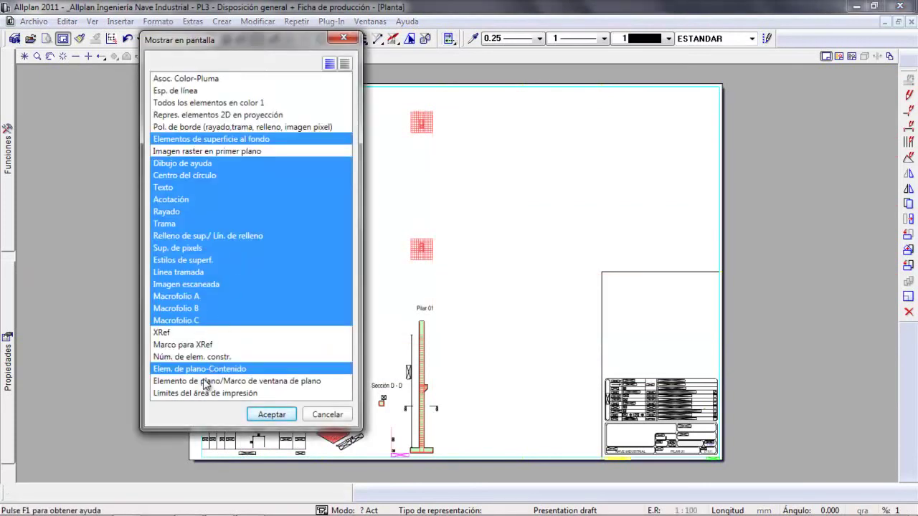
click(205, 382)
click(272, 415)
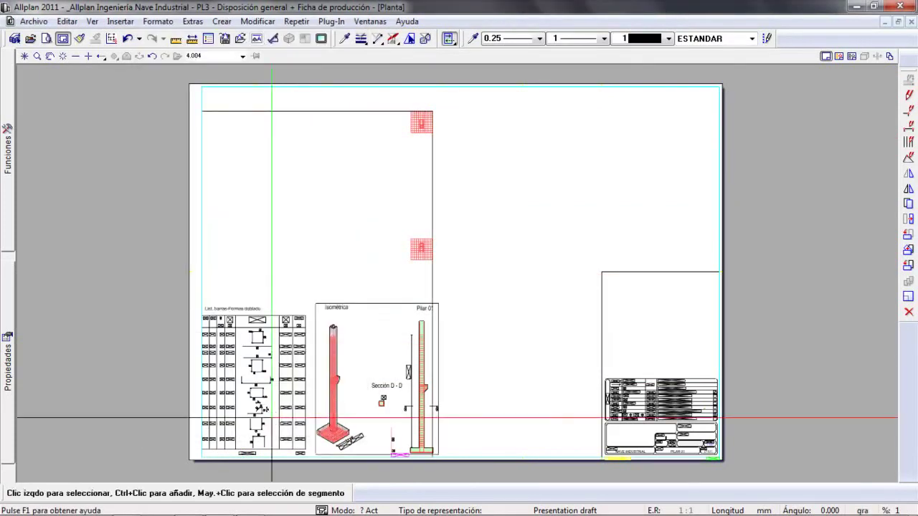
Create a rectangular plan window from the inserted Pilar 01 plan elements, from the sheet frame's lower-left corner to the reinforcement views' upper-right corner.
mouse_move(10, 153)
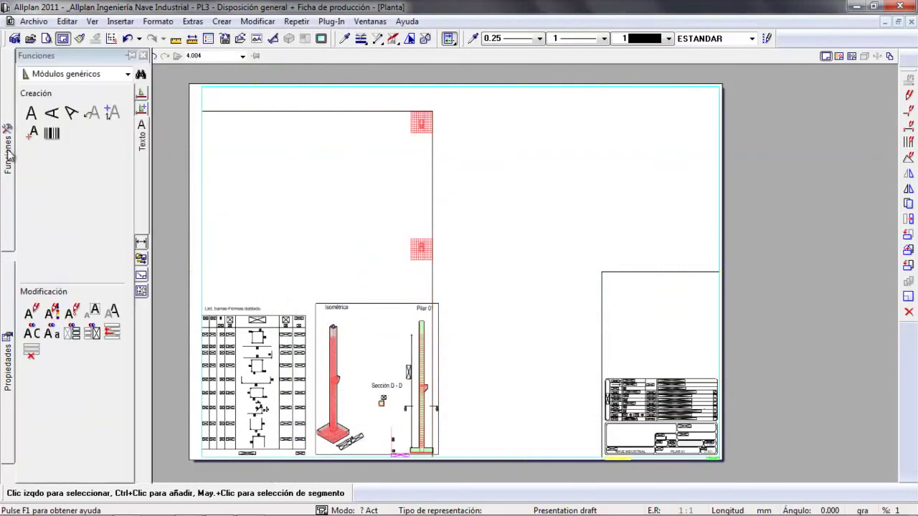
click(143, 291)
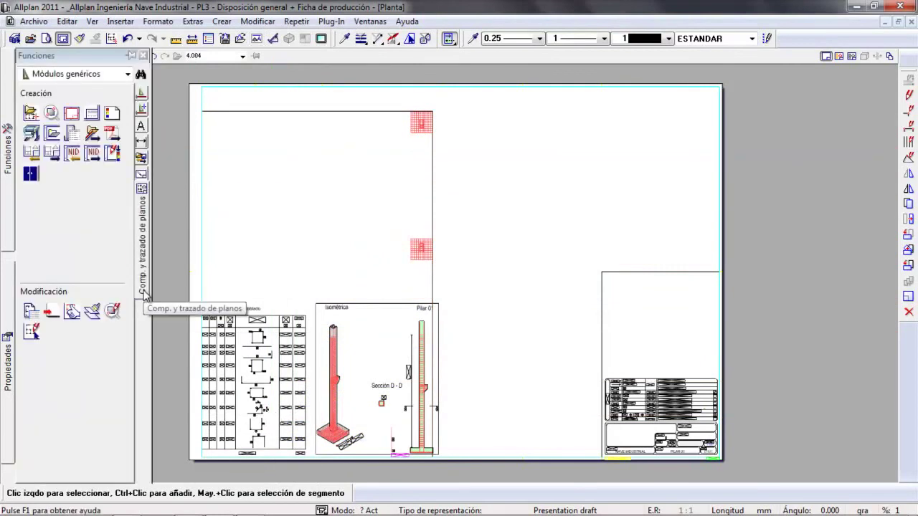
click(52, 117)
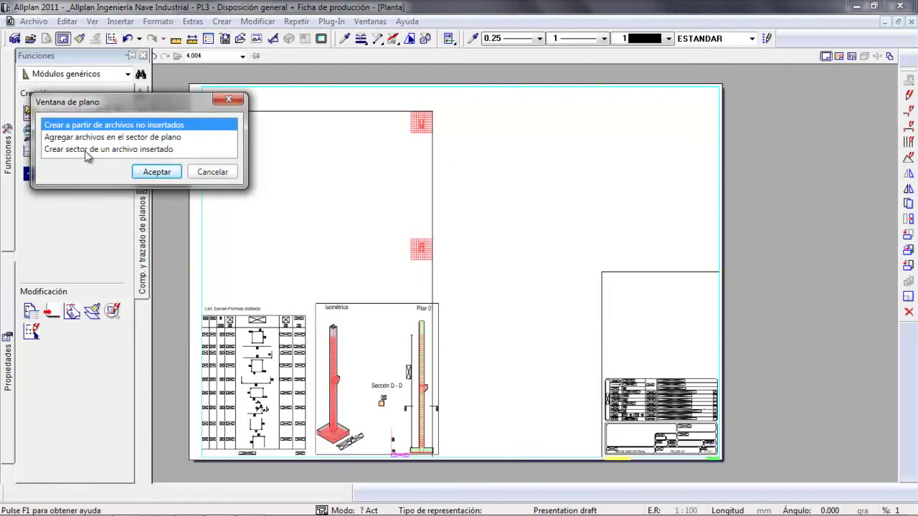
click(156, 172)
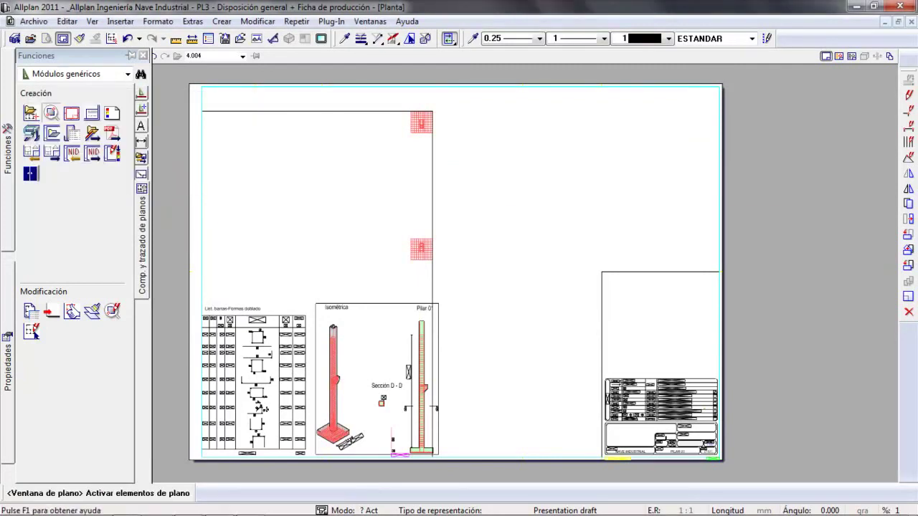
drag(179, 466, 476, 86)
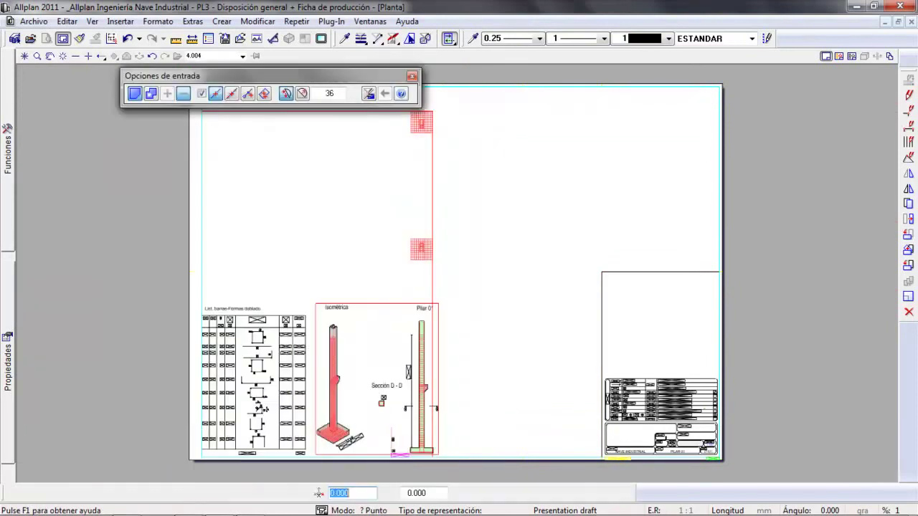
click(190, 458)
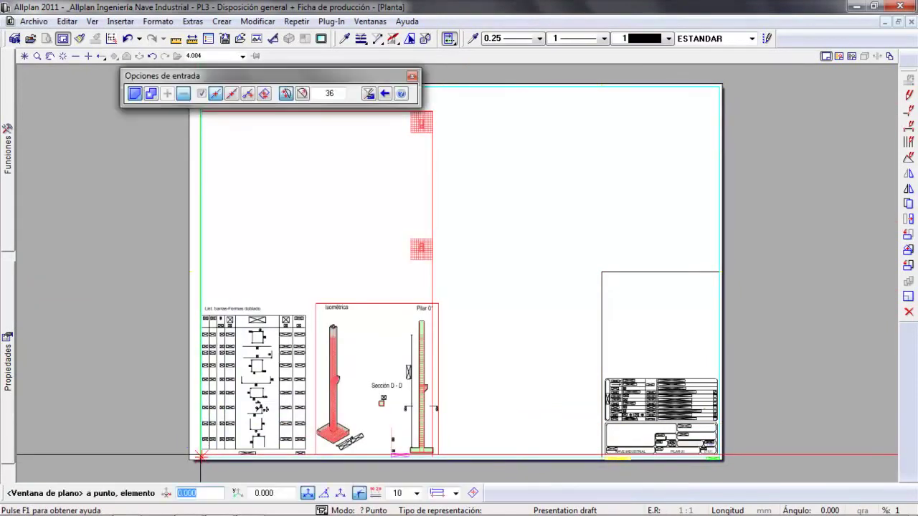
click(438, 303)
key(Escape)
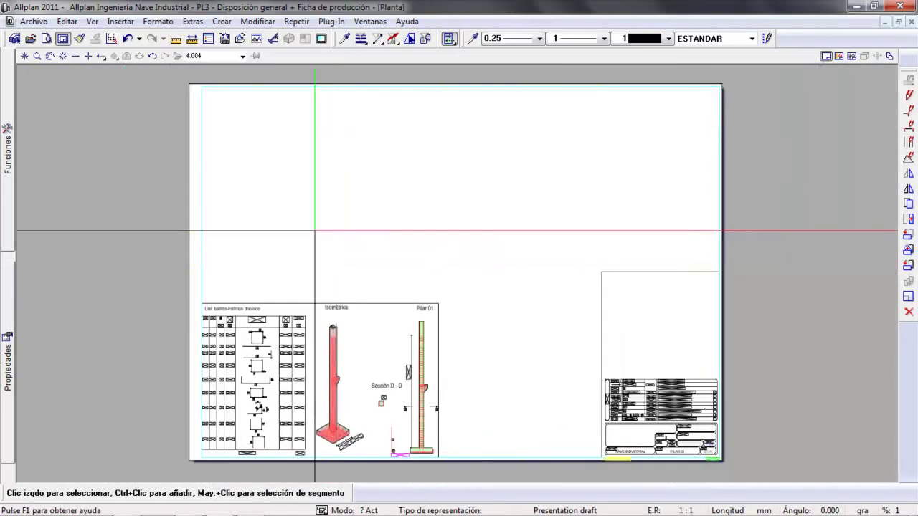
Choose only file 1211 Secciones Pilar 01 of Ficha producción: Pilar 01 as a new plan element.
click(111, 39)
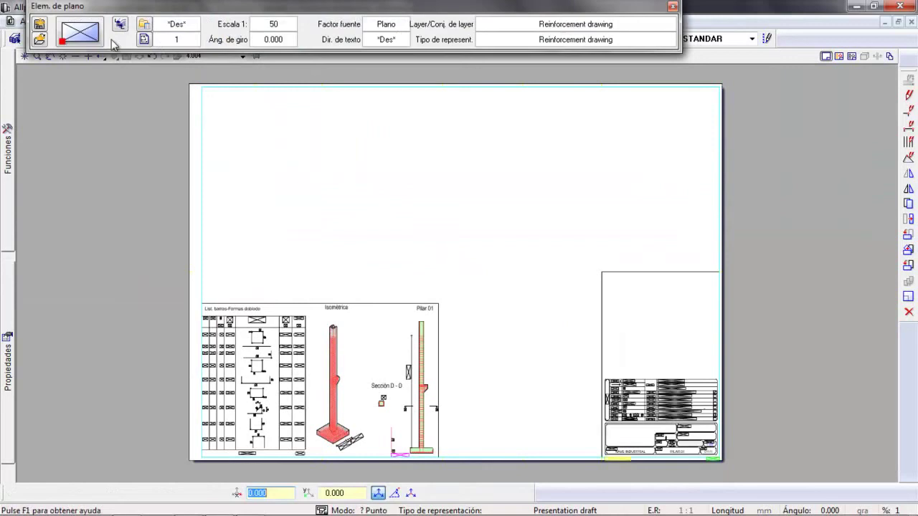
click(121, 25)
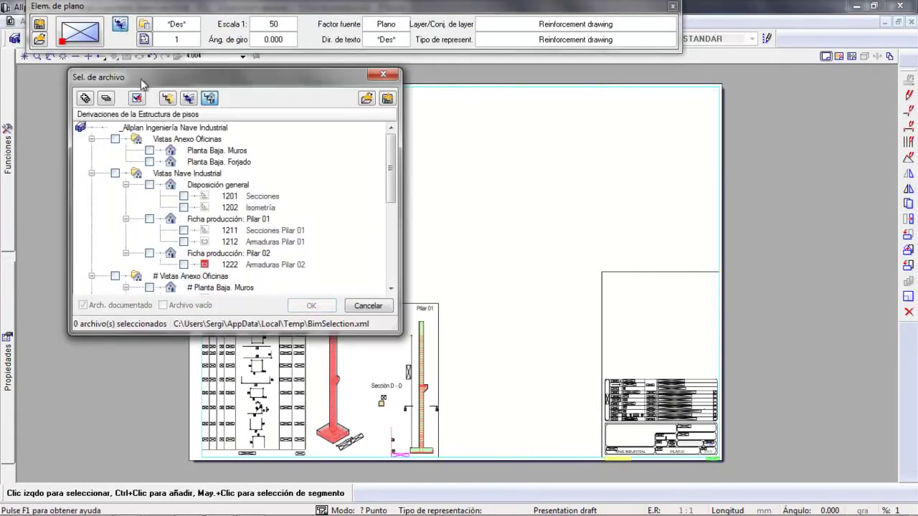
click(150, 221)
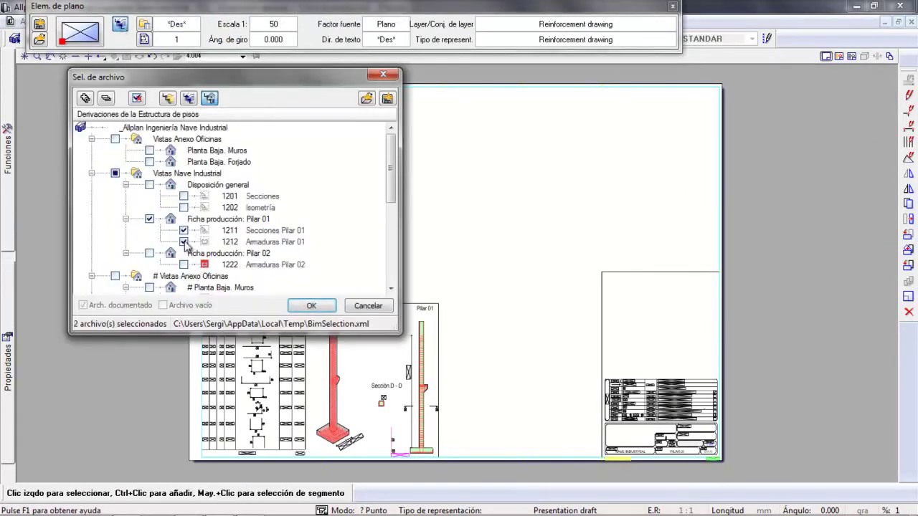
click(181, 245)
click(237, 231)
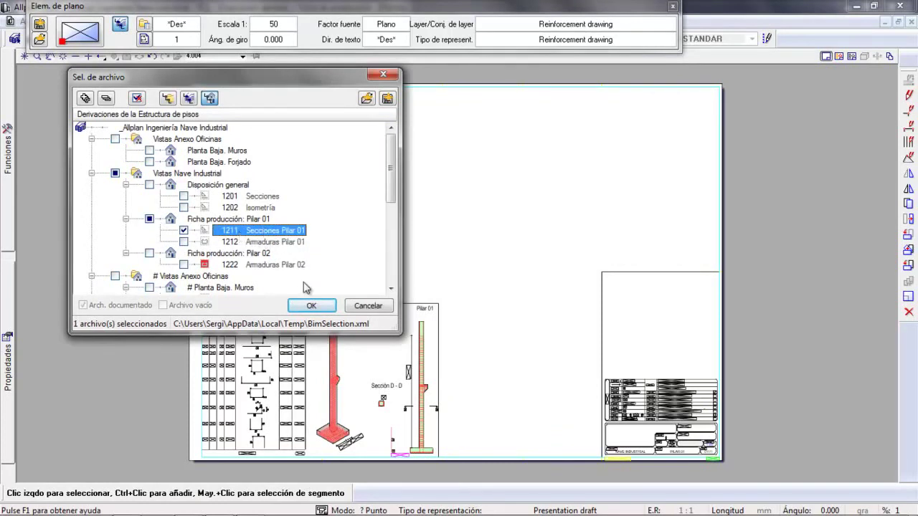
click(311, 306)
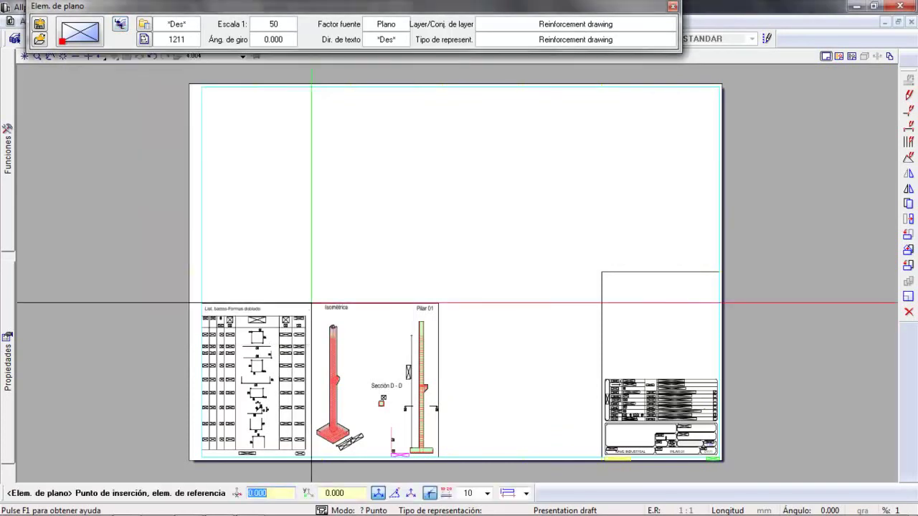
Set the element's layer set to General arrangement drawing and representation type to Presentation draft, and place it at the plan window's lower-right corner.
click(567, 28)
click(592, 66)
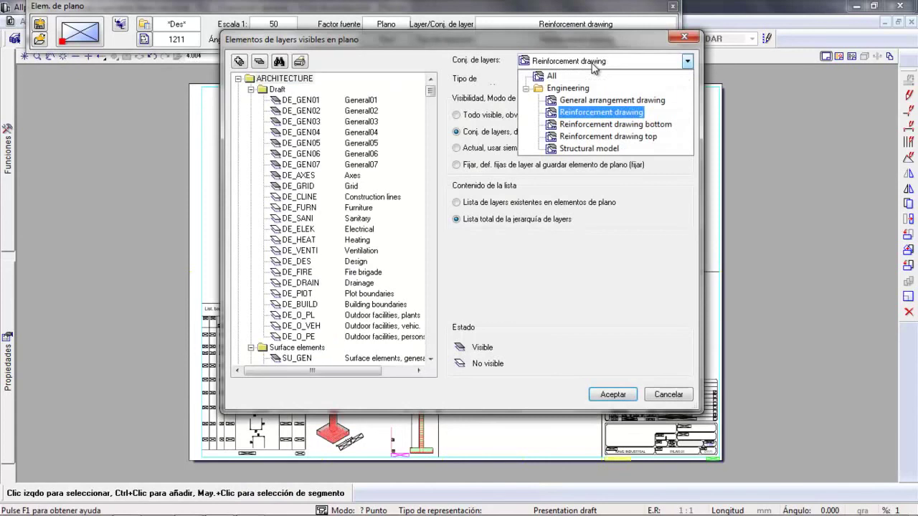
click(598, 99)
click(610, 81)
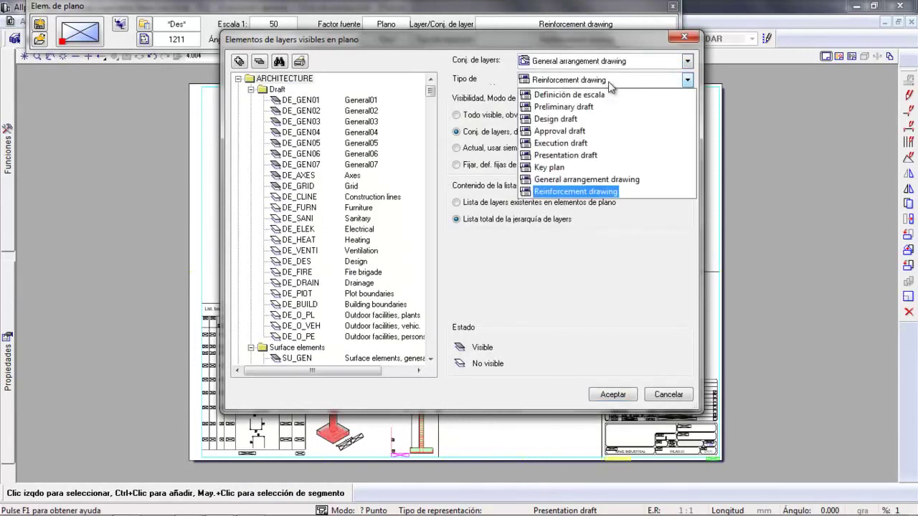
click(570, 155)
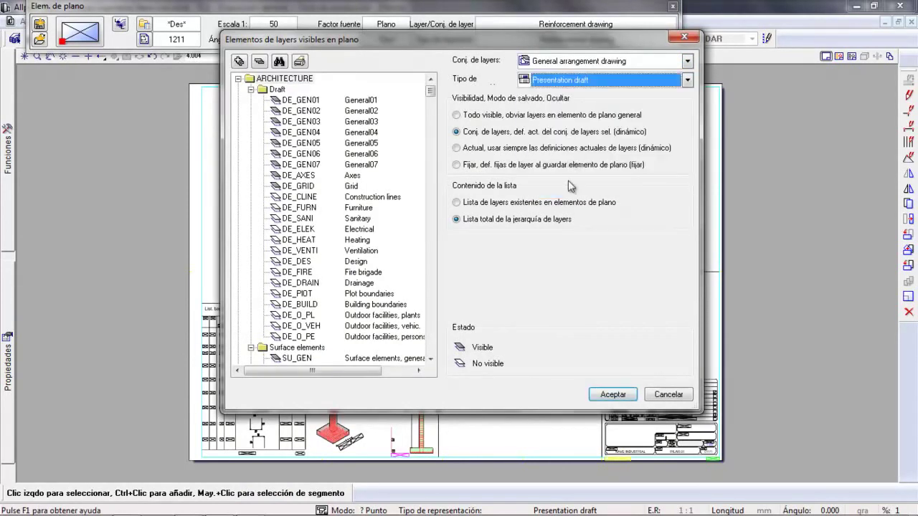
click(613, 395)
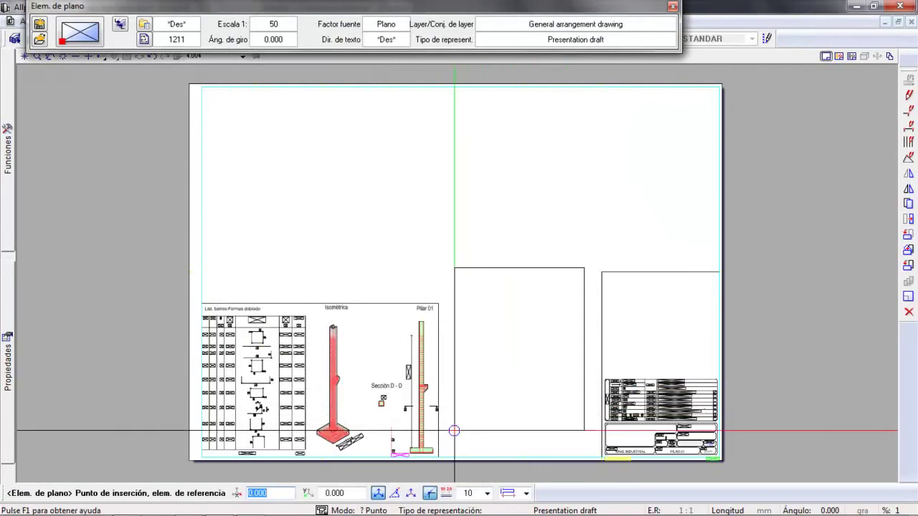
click(438, 456)
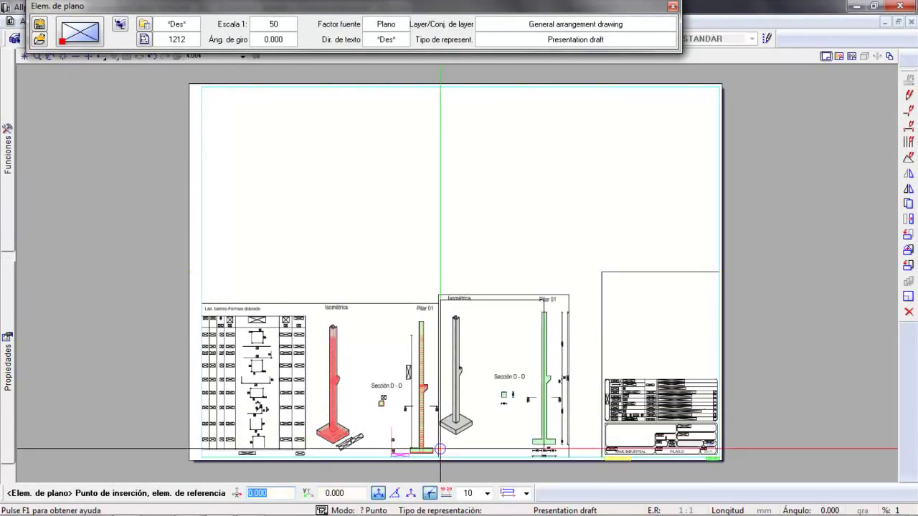
key(Escape)
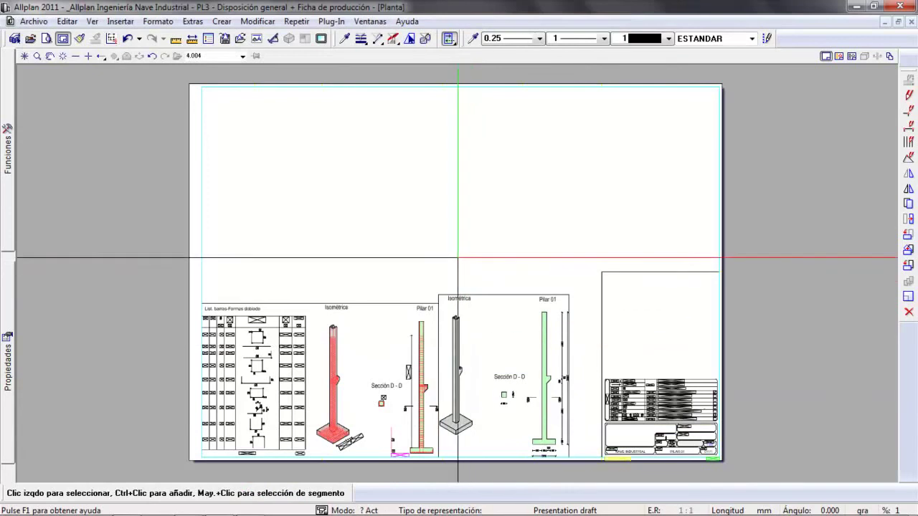
Start inserting another plan element on the sheet.
click(111, 39)
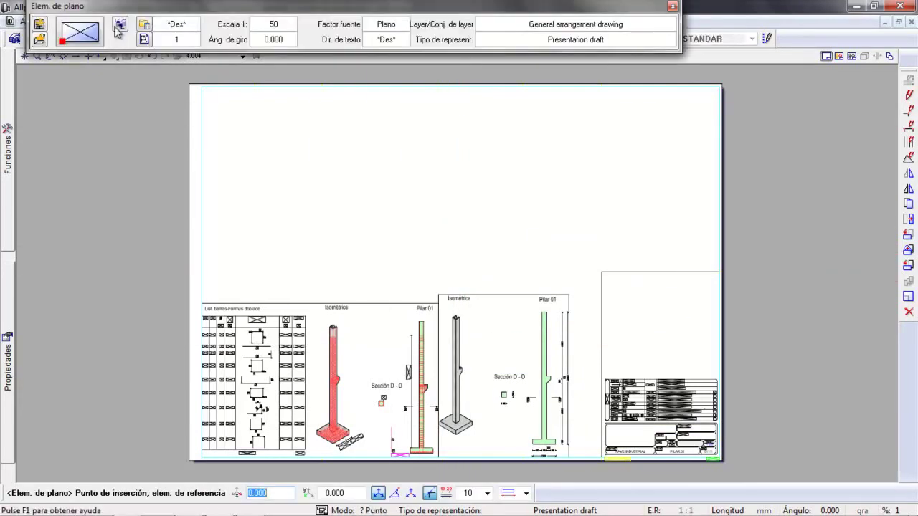